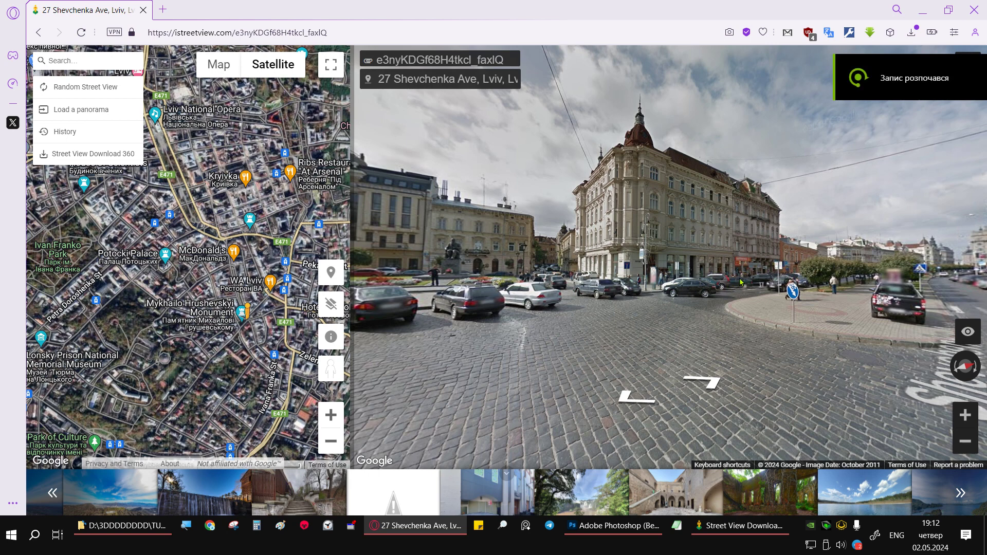
Step: Turn the 27 Shevchenka Ave panorama toward the corner building and square, and show map coverage lines
drag(671, 234, 603, 267)
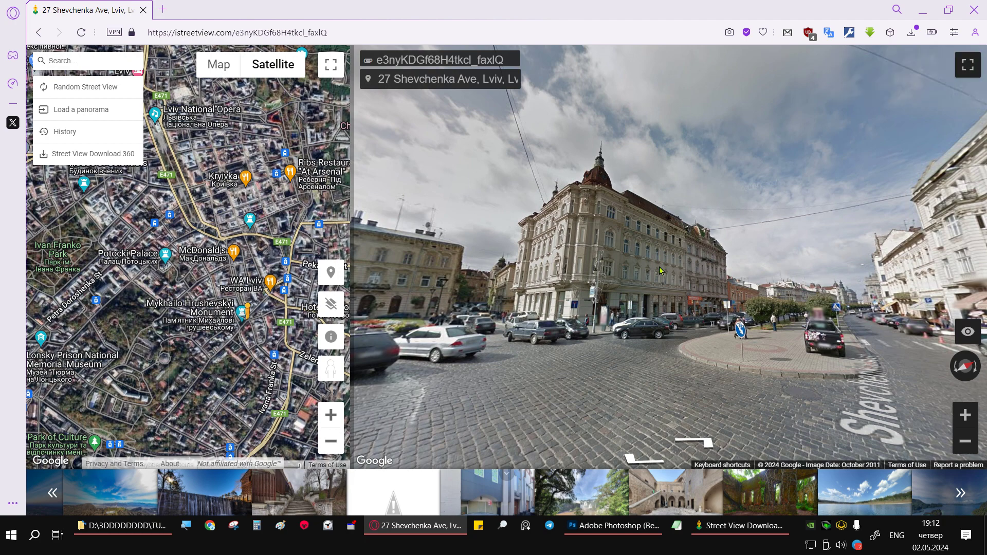
mouse_move(660, 271)
mouse_down()
mouse_move(812, 204)
mouse_move(806, 155)
mouse_up()
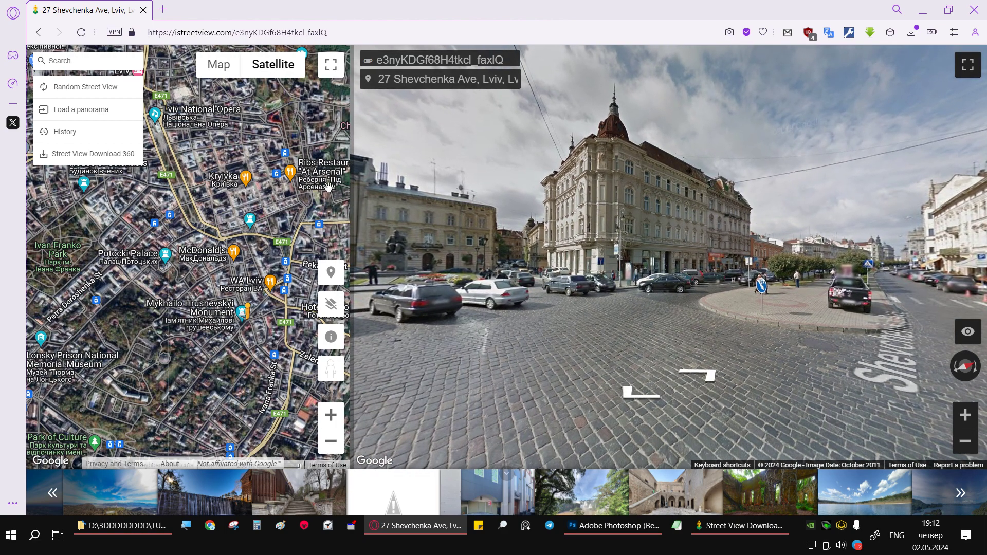
drag(719, 217, 848, 195)
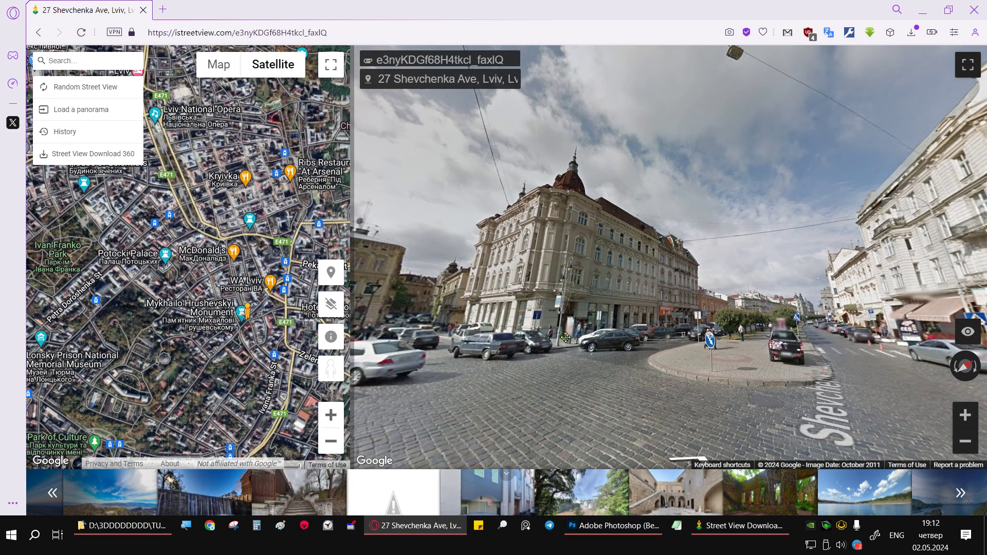
drag(809, 320, 728, 323)
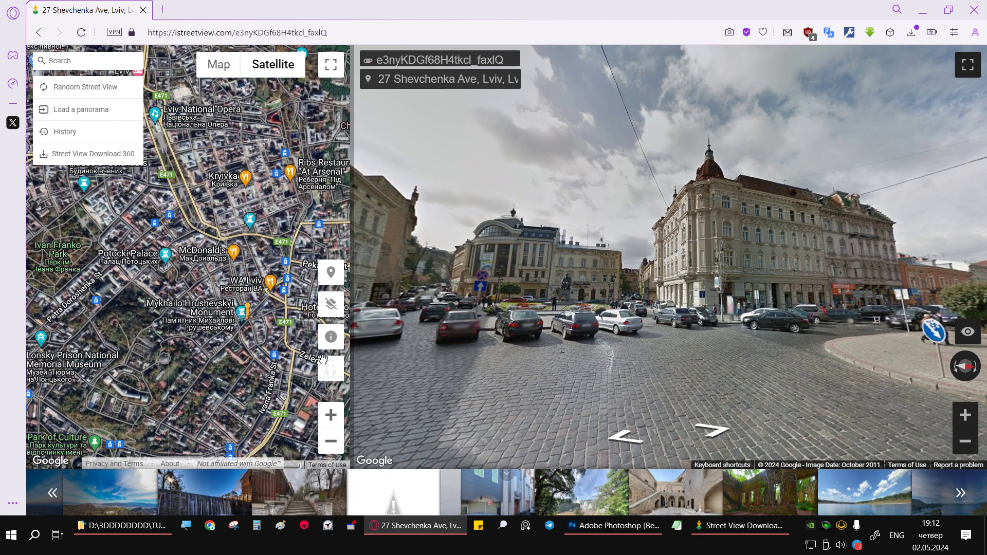
scroll(255, 332, up, 2)
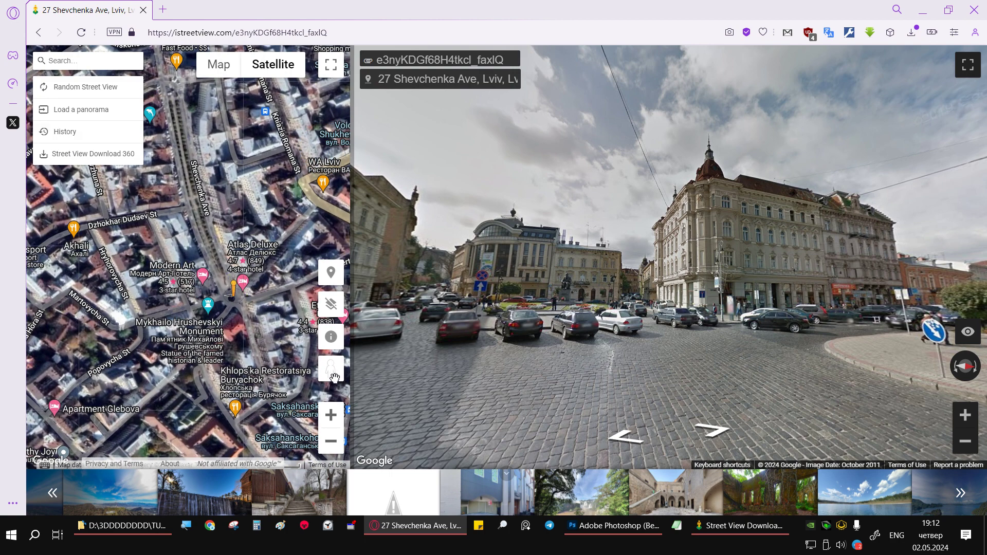
drag(334, 378, 259, 327)
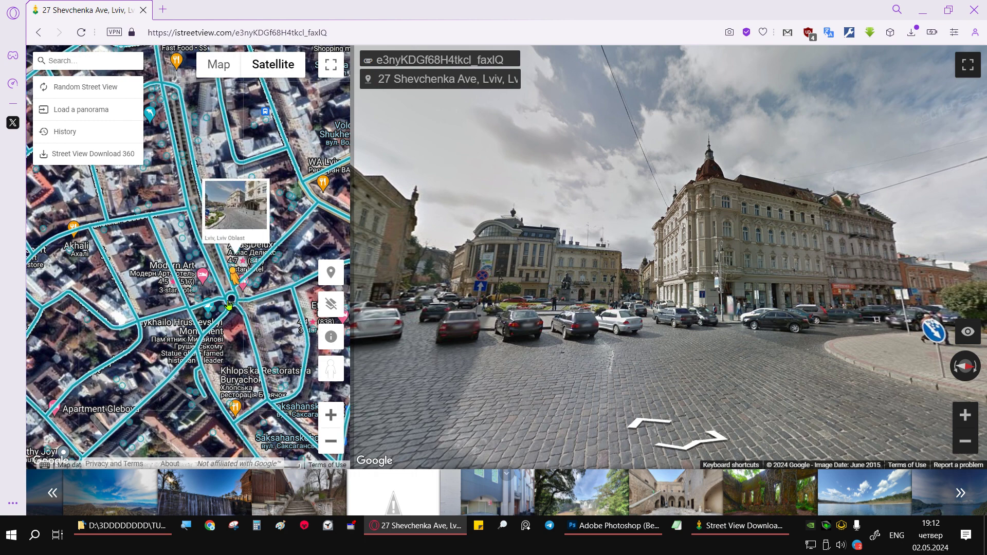
Step: Stop briefly at 22 Zelena St, then move to Shevchenka Ave facing the shrub roundabout
drag(229, 305, 315, 321)
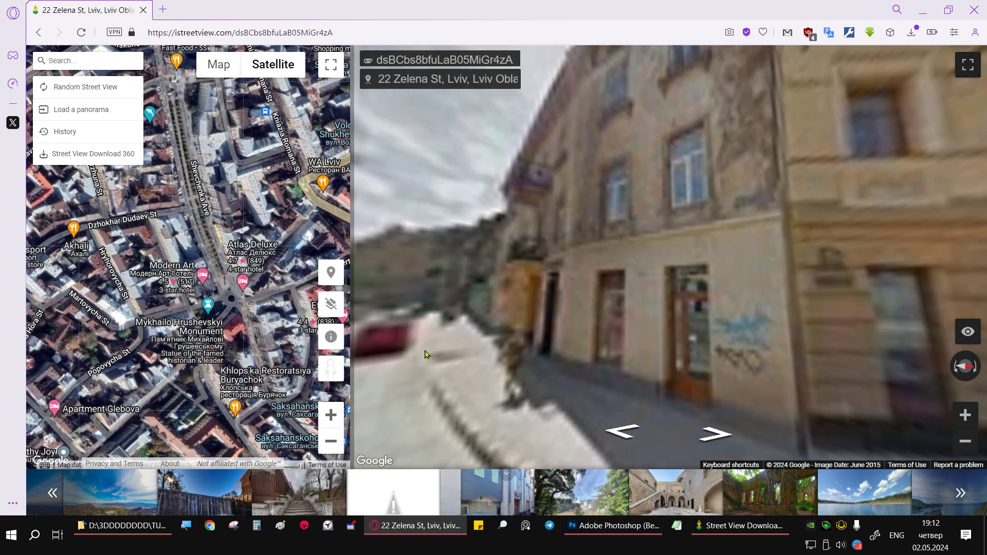
mouse_move(425, 354)
mouse_down()
mouse_move(819, 282)
mouse_move(437, 294)
mouse_up()
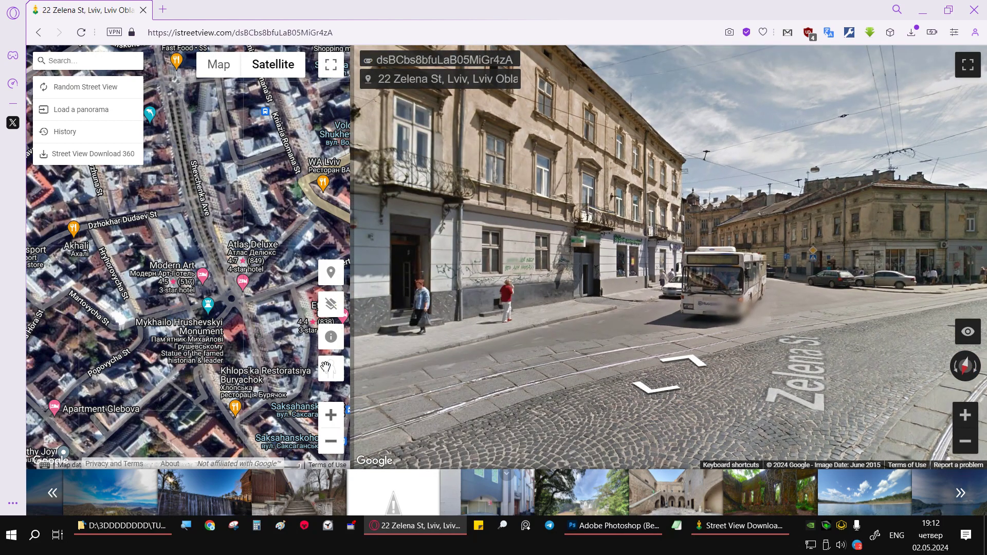
drag(325, 366, 227, 296)
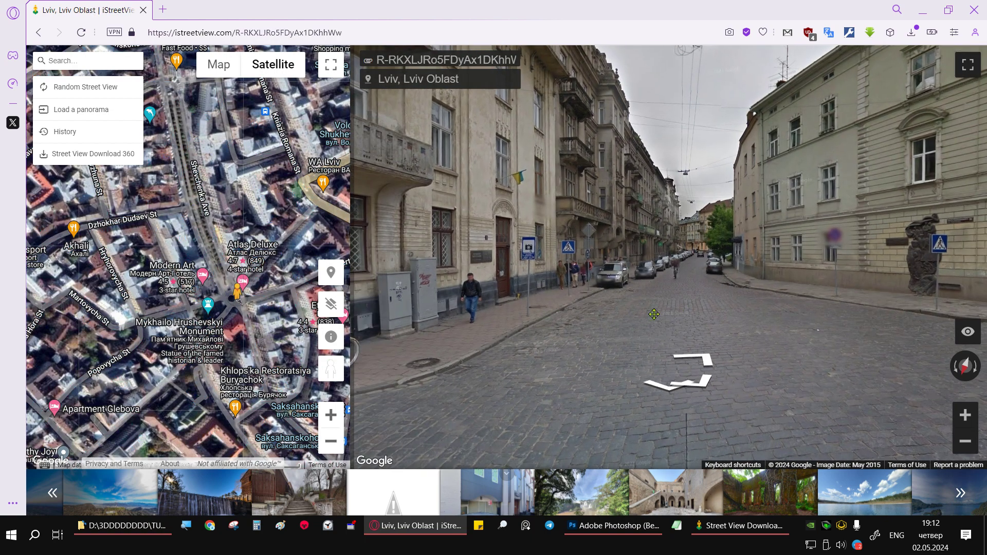
drag(653, 314, 580, 298)
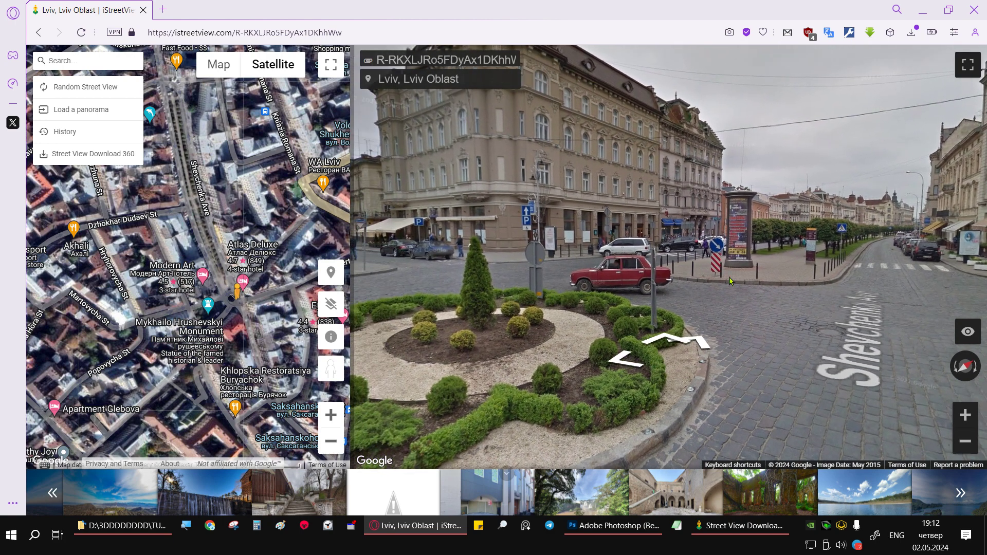
drag(730, 282, 601, 266)
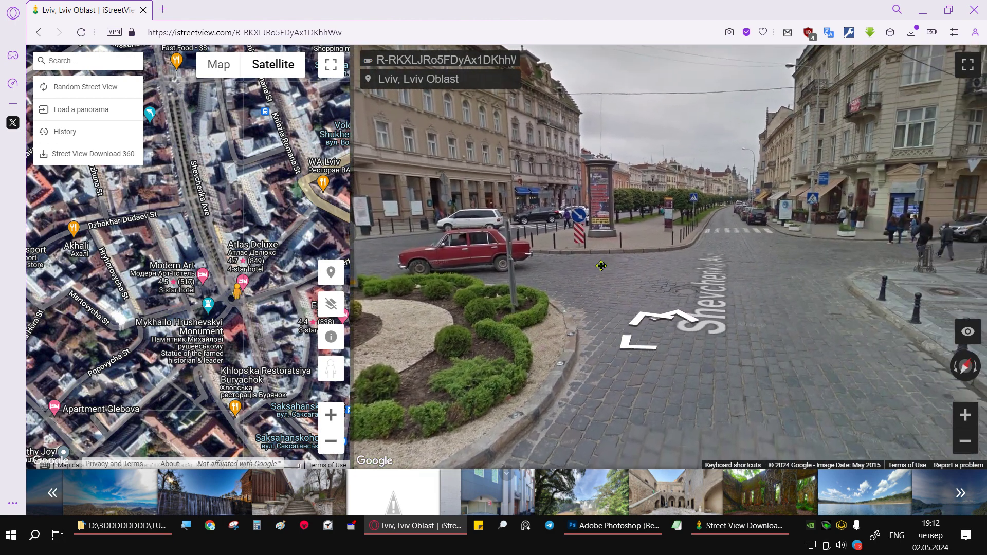
Step: Step past the advertising column to the May 2015 roundabout panorama and tilt up
click(692, 326)
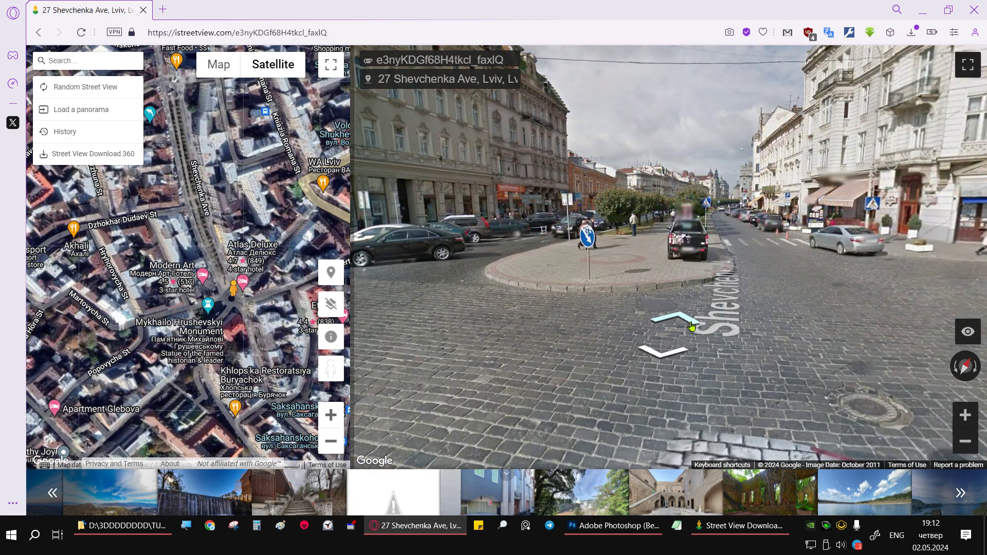
click(684, 323)
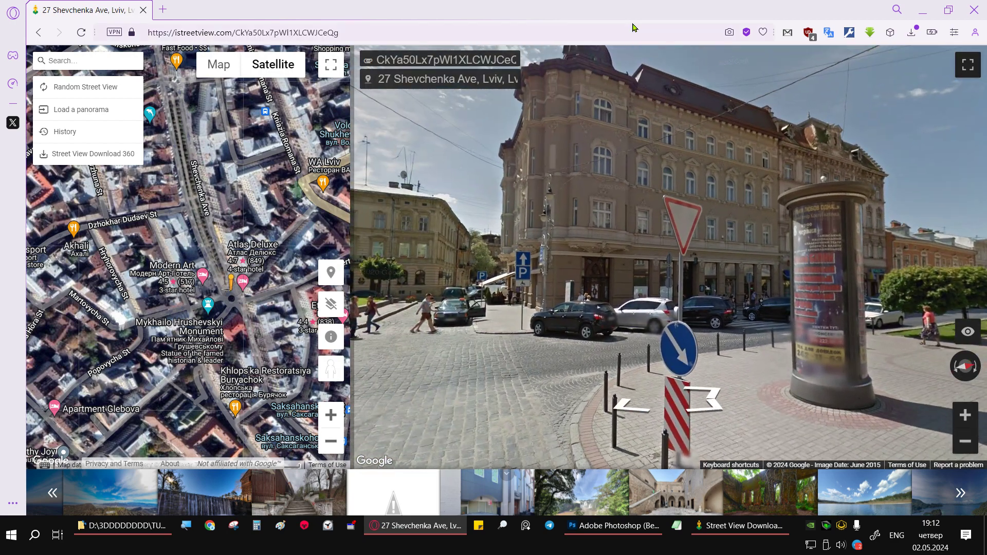
key(Left)
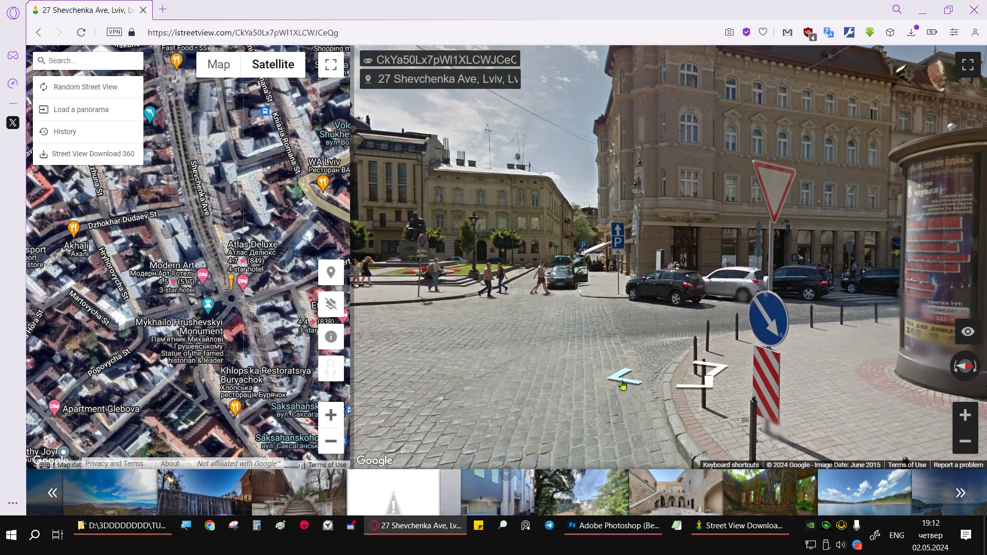
click(622, 384)
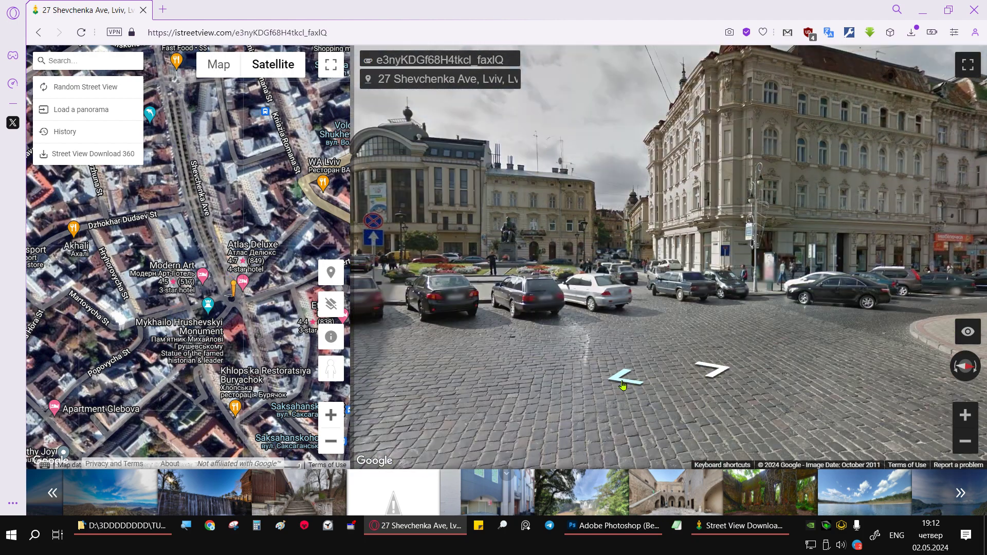
click(623, 385)
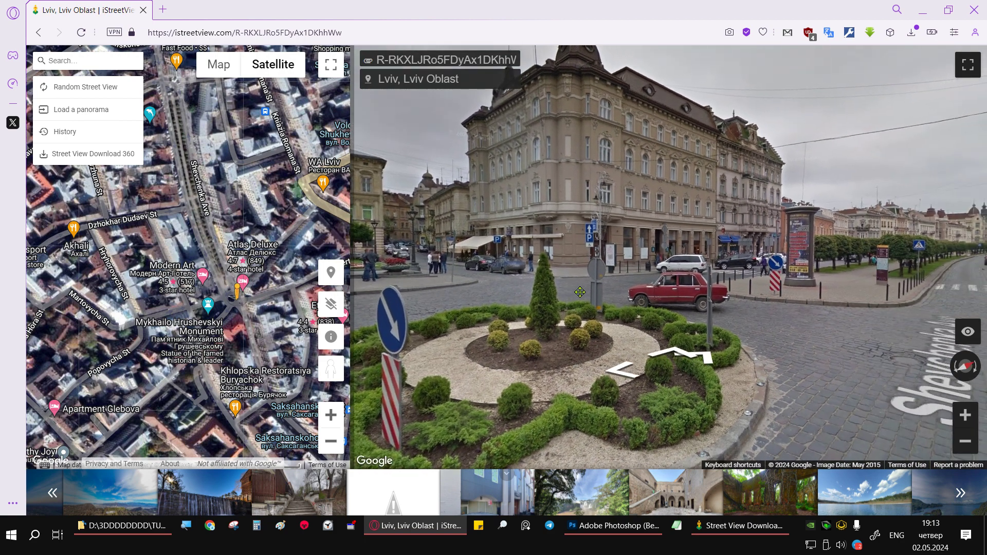
drag(579, 292, 600, 352)
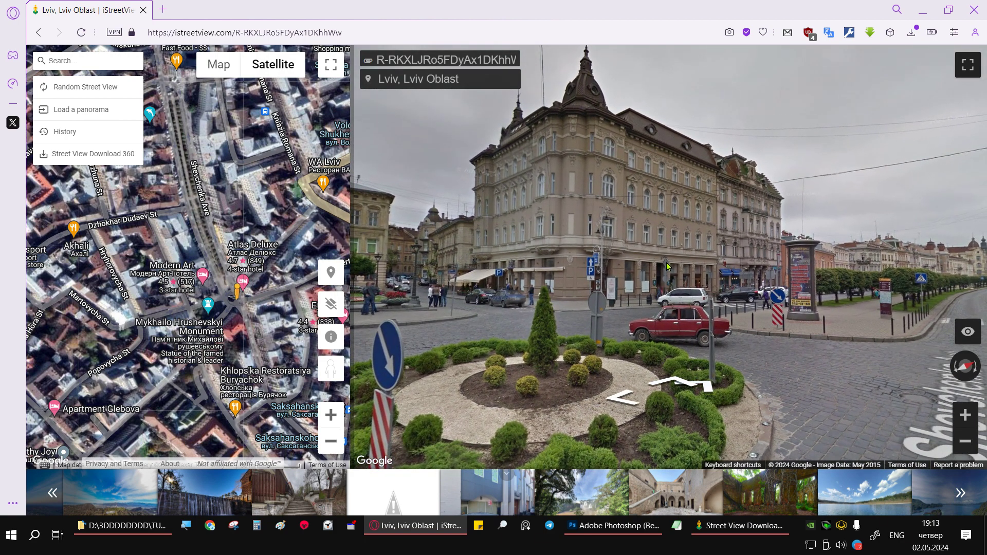
Step: Compare the October 2011 and May 2015 panoramas, ending on May 2015 facing the corner building
click(712, 387)
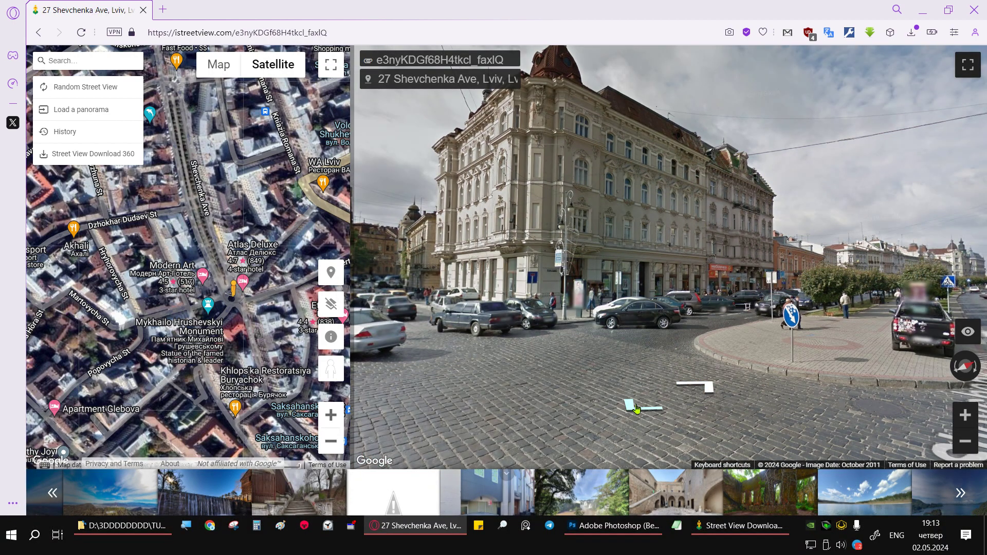
click(636, 408)
click(713, 395)
click(636, 408)
drag(576, 225, 574, 288)
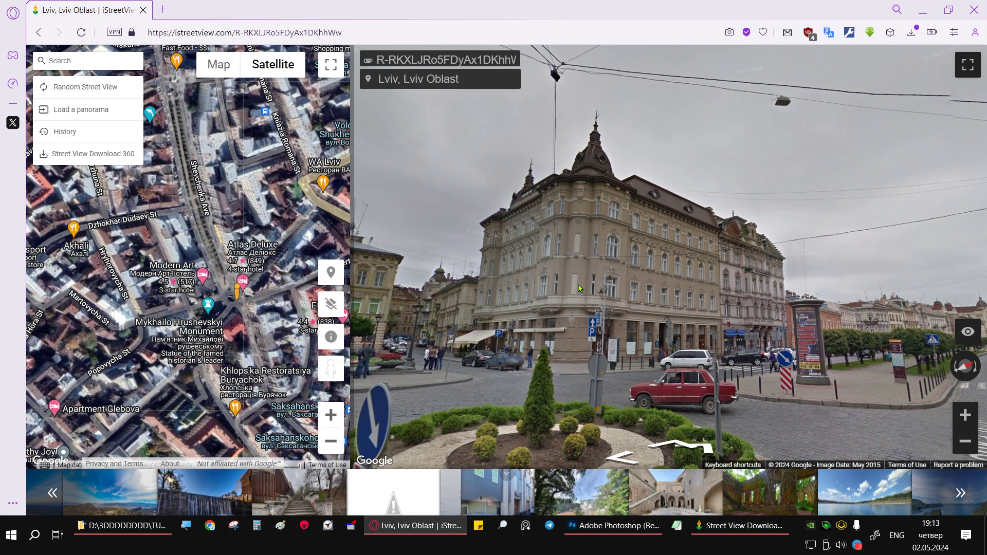
drag(479, 249, 498, 248)
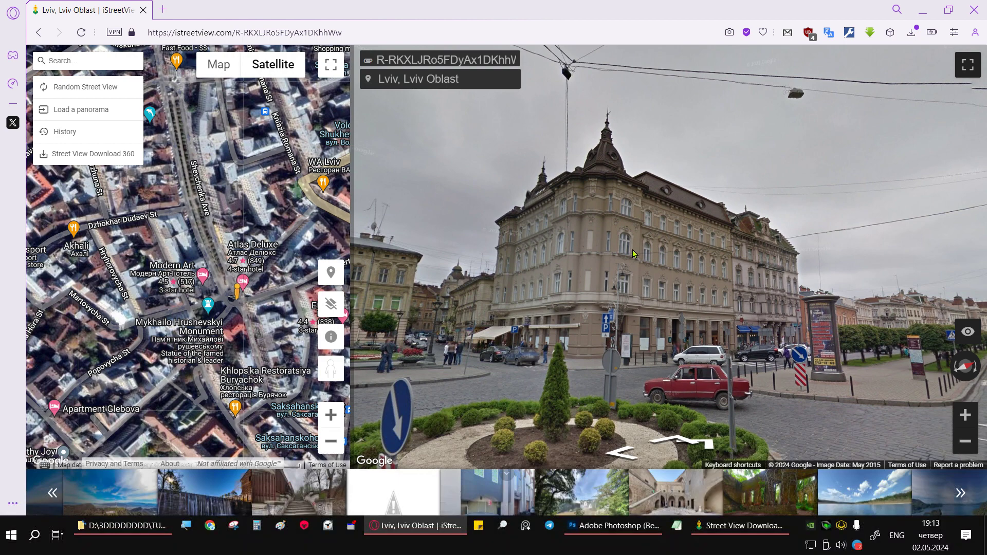
Step: Zoom in close on the facade and shift across it
scroll(638, 252, up, 2)
scroll(638, 252, up, 2)
scroll(596, 251, up, 2)
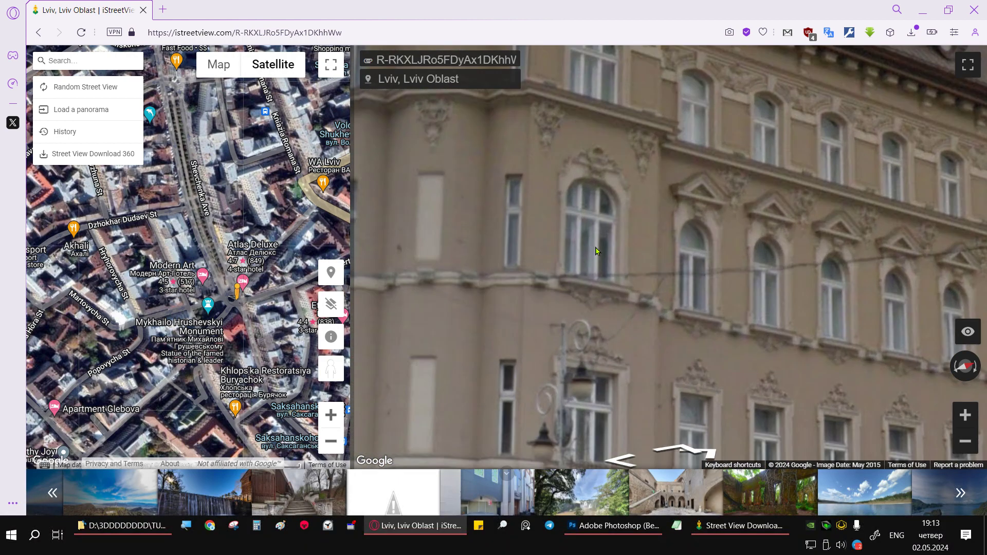
click(654, 376)
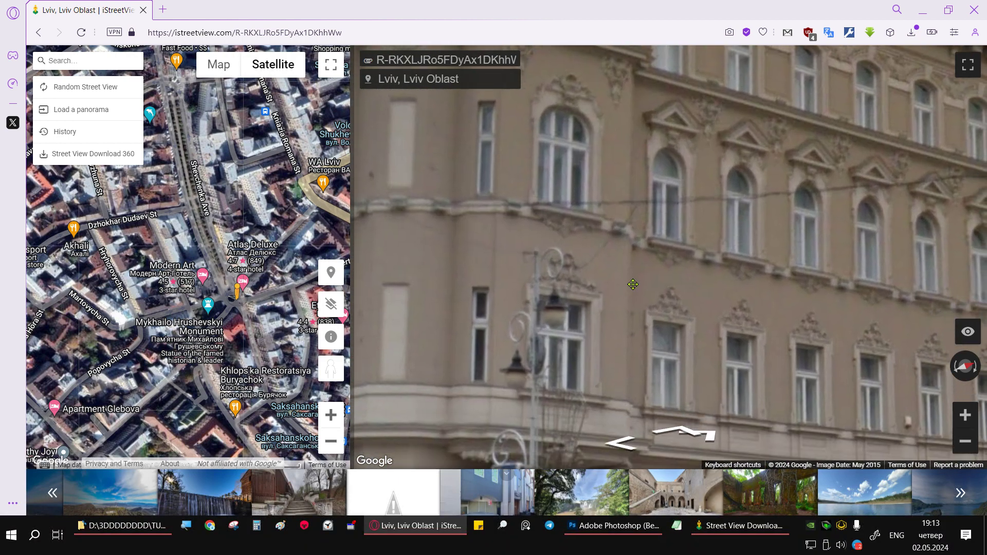
Step: Walk through 25 Shevchenka Ave and return to the June 2015 panorama at 27 Shevchenka Ave
click(716, 436)
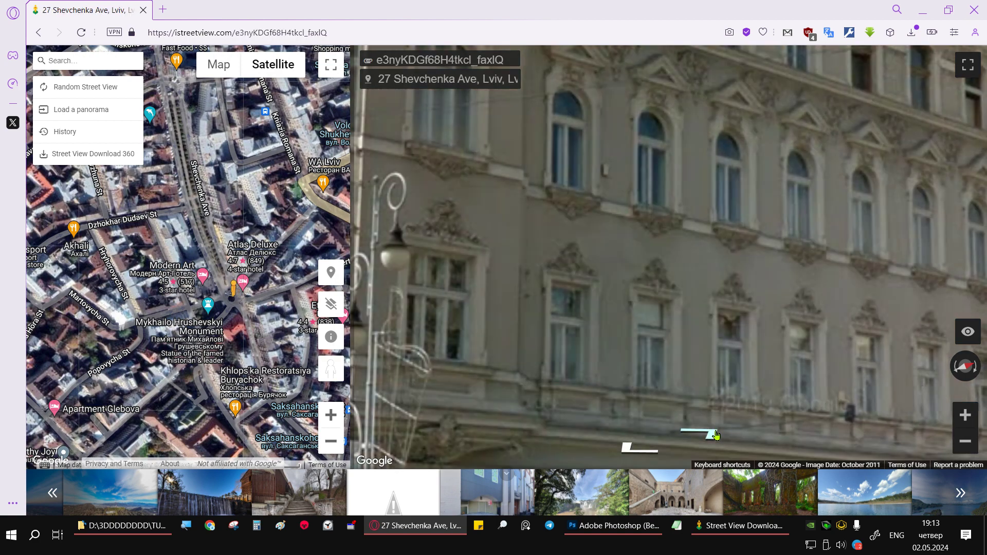
click(716, 436)
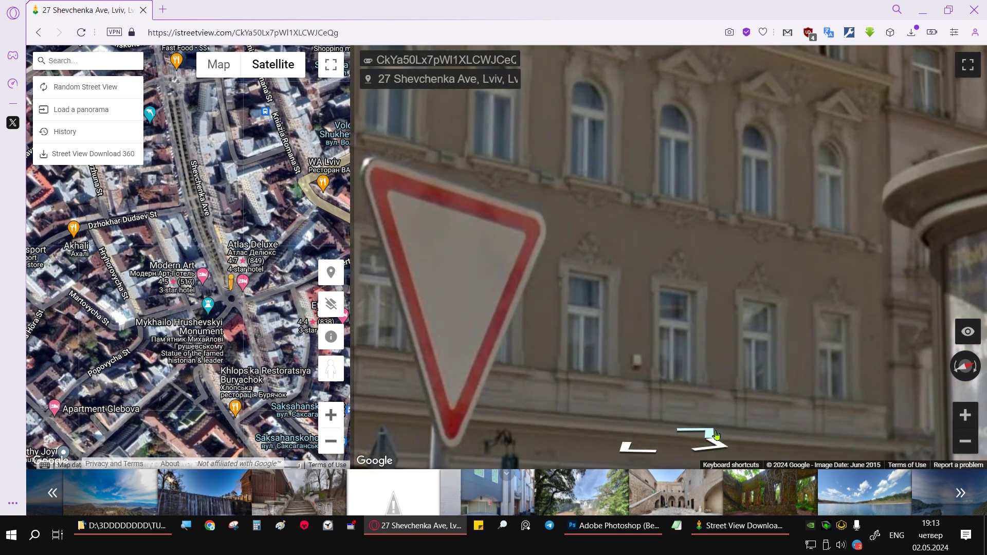
click(716, 435)
click(717, 435)
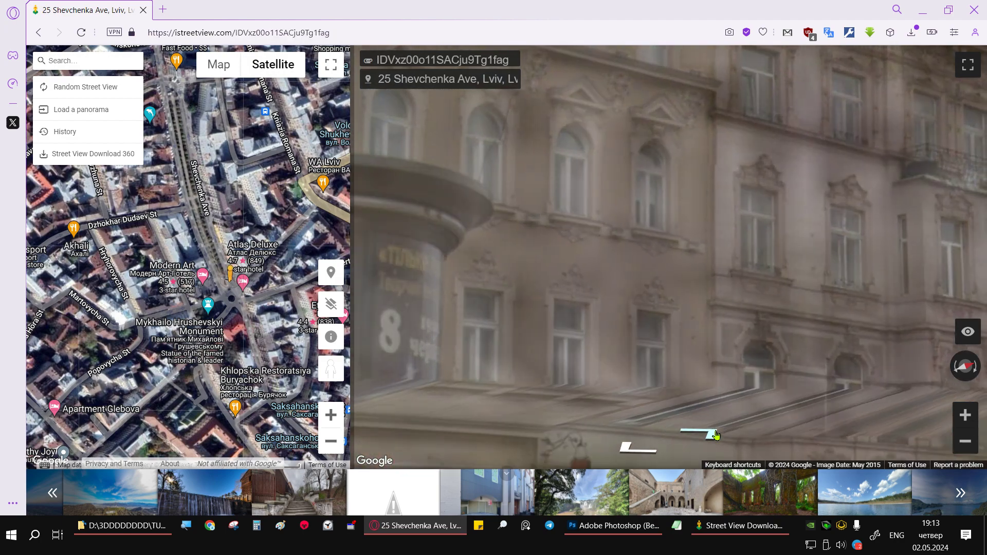
drag(510, 320, 744, 313)
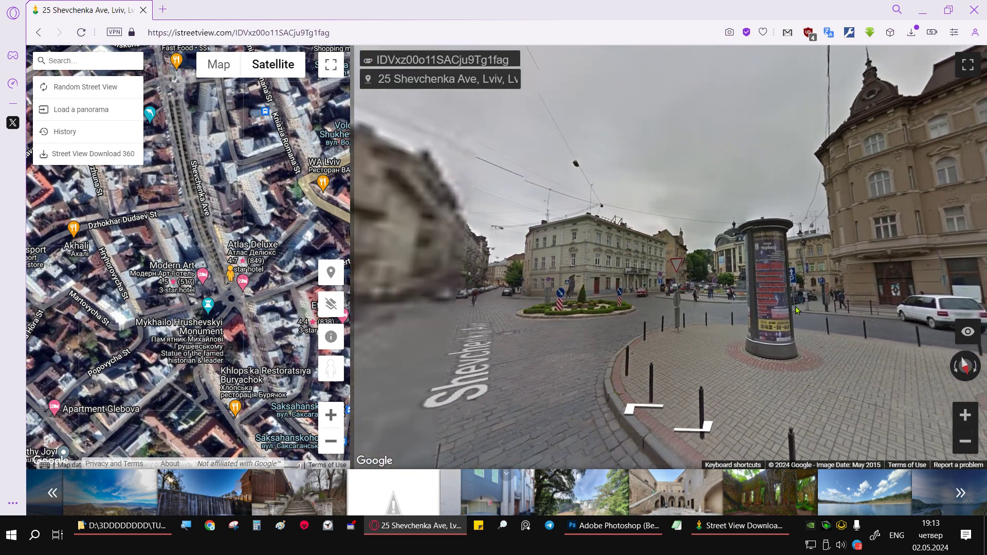
click(657, 413)
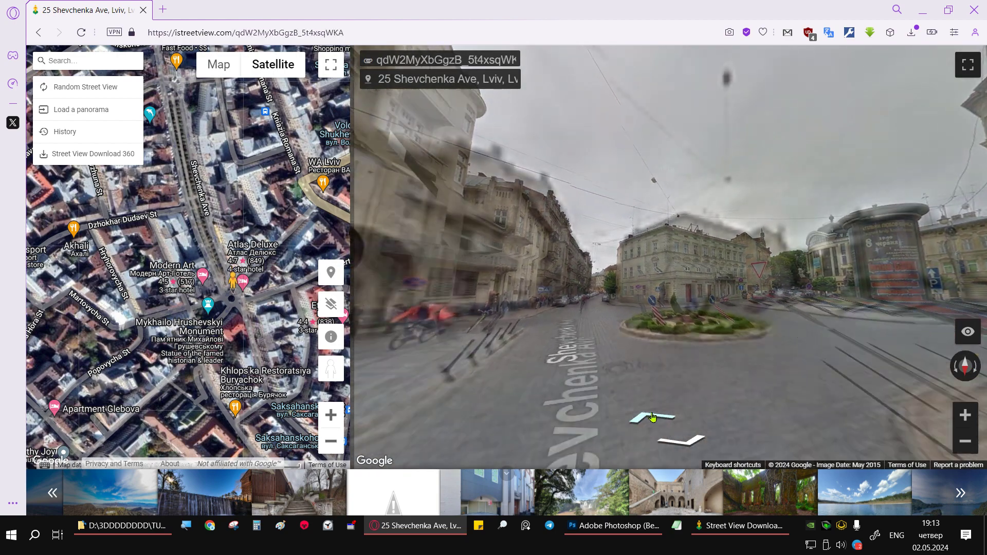
click(656, 413)
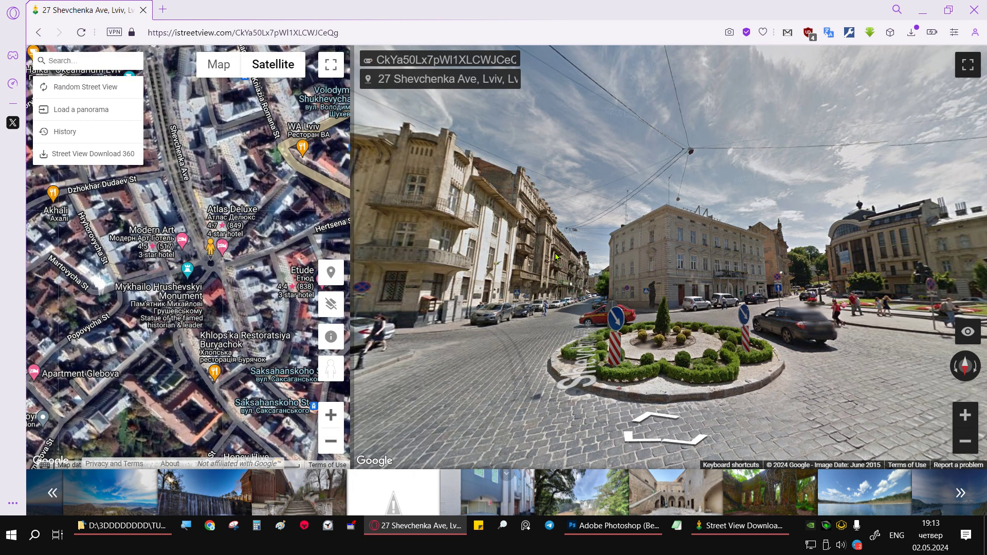
Step: Open Street View at 4 Popovycha St and inspect the corner building's upper balcony
mouse_move(332, 379)
mouse_down()
mouse_move(203, 175)
mouse_move(136, 337)
mouse_up()
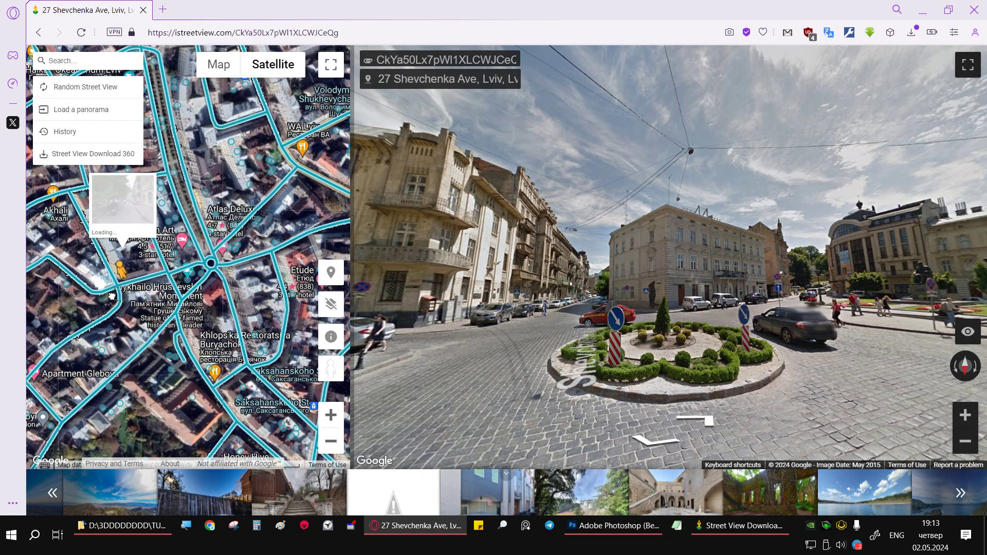
drag(136, 336, 110, 288)
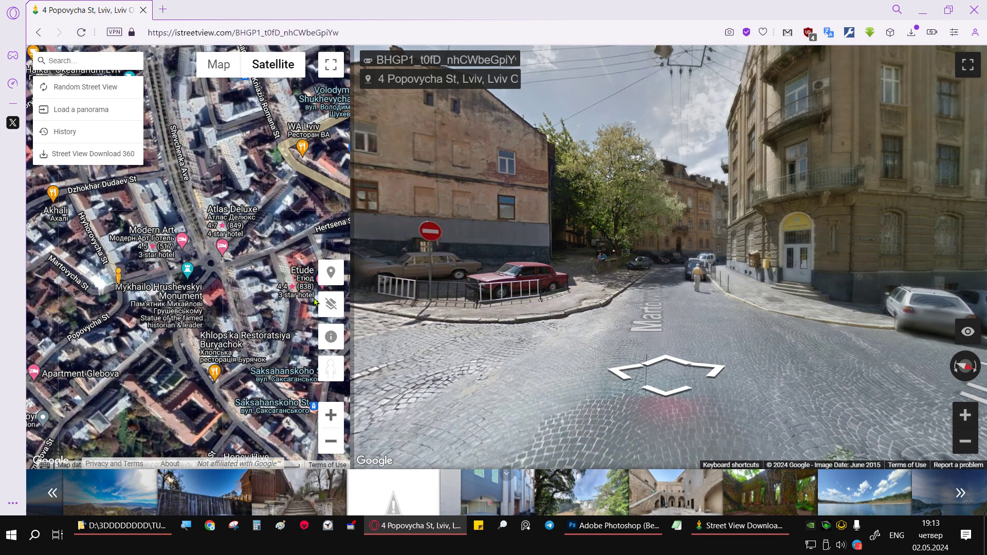
drag(730, 308, 564, 313)
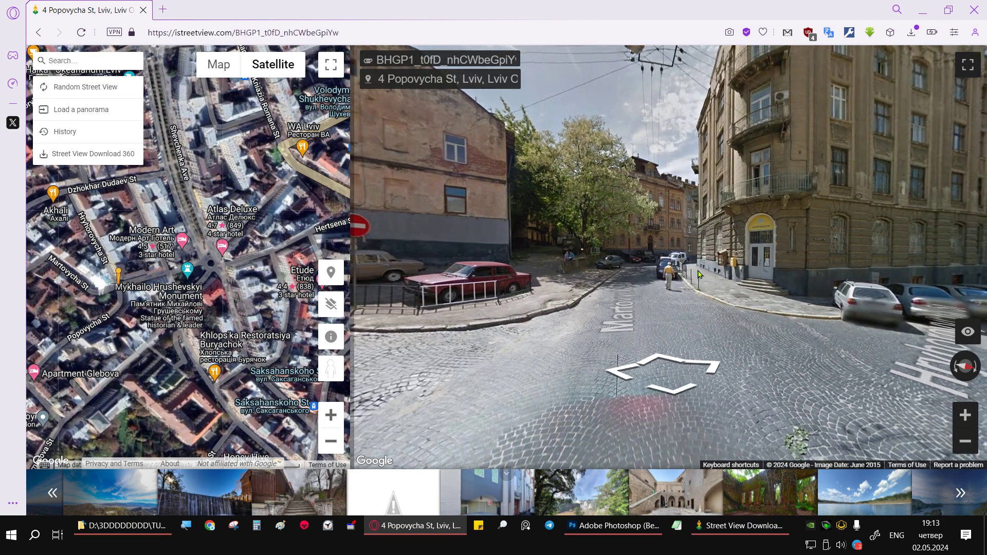
scroll(681, 208, up, 3)
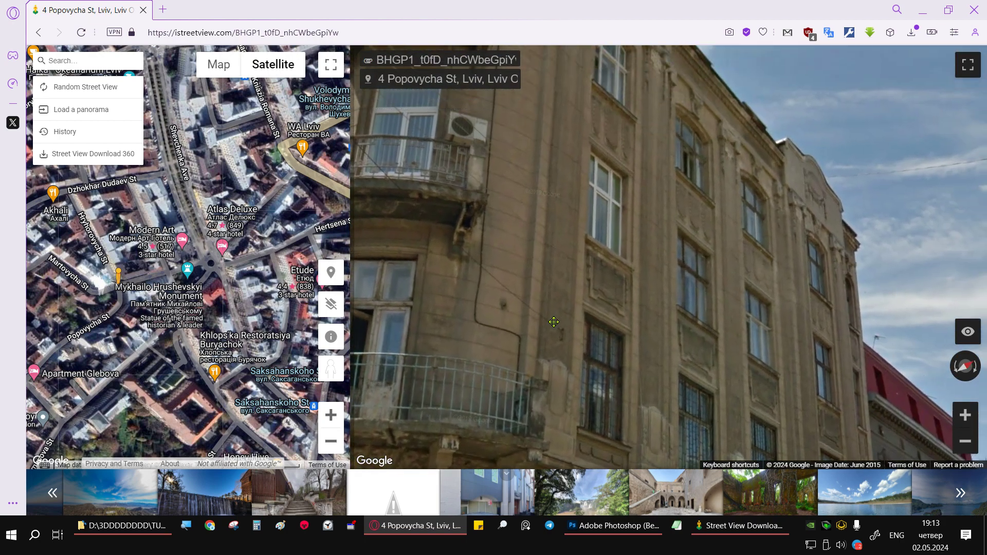
drag(716, 221, 634, 399)
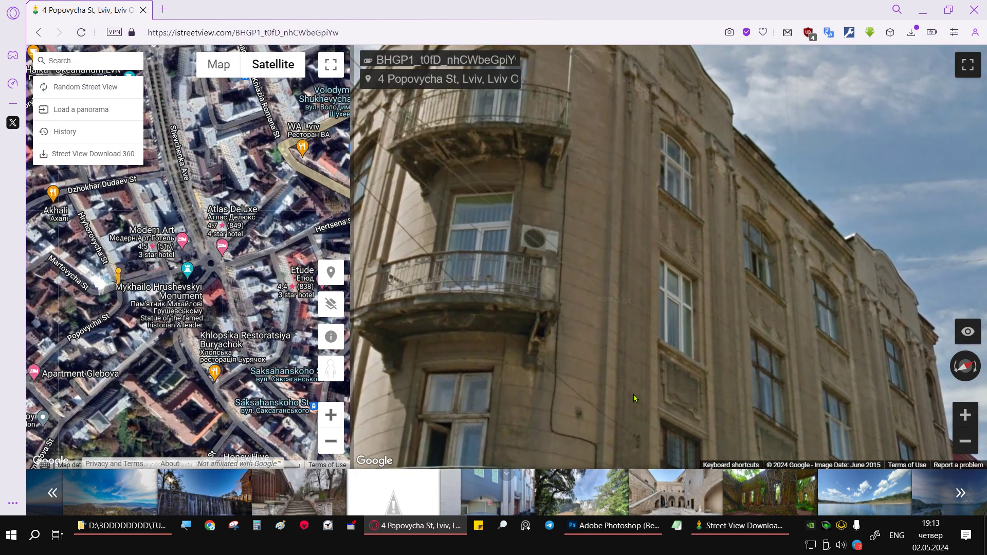
scroll(503, 241, up, 3)
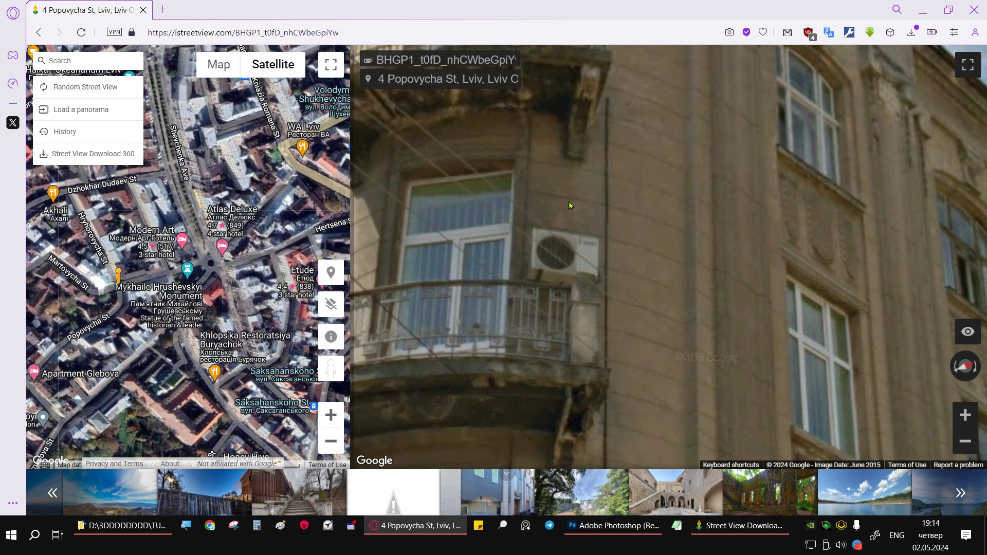
scroll(545, 333, down, 5)
mouse_move(610, 383)
mouse_down()
mouse_move(614, 199)
mouse_move(421, 233)
mouse_up()
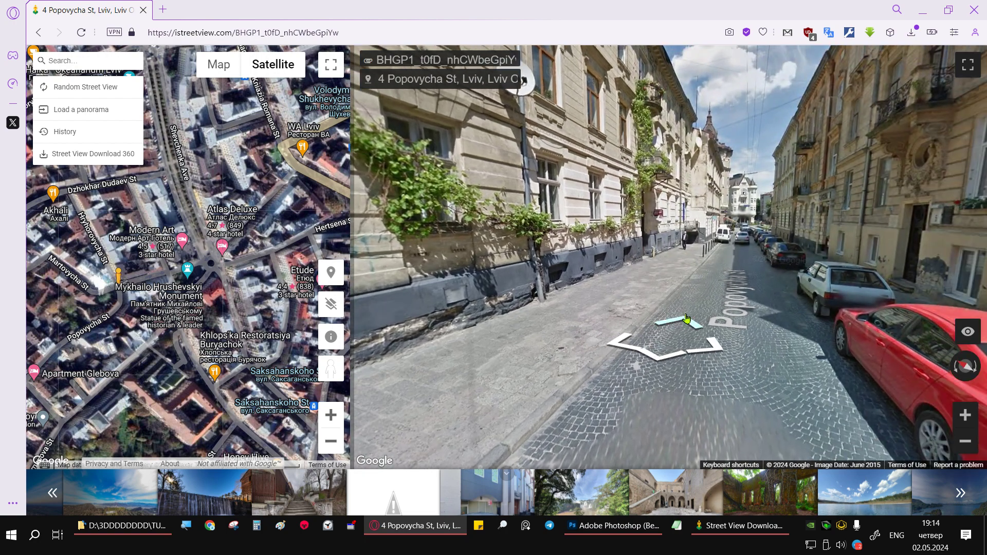
Step: Walk forward several panoramas along Popovycha St
click(685, 324)
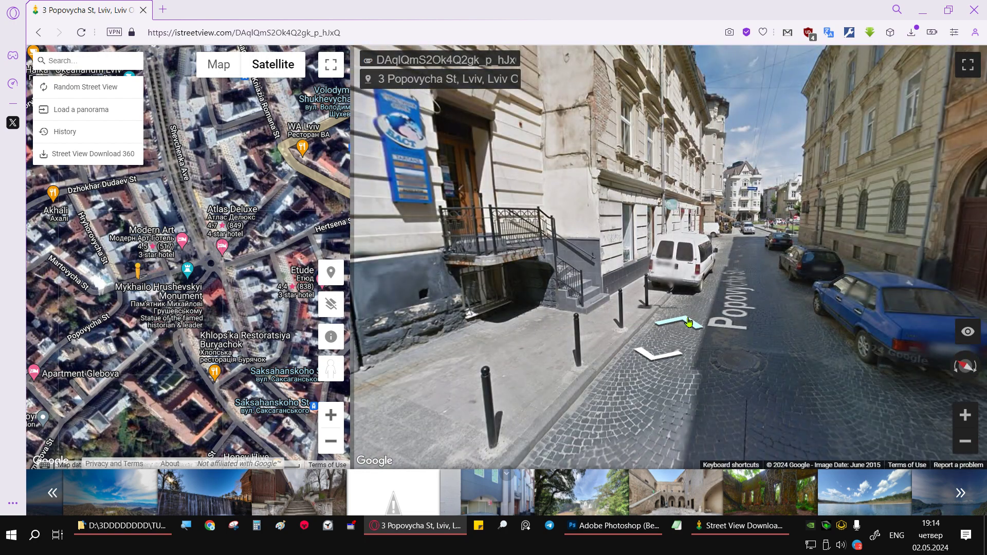
click(689, 323)
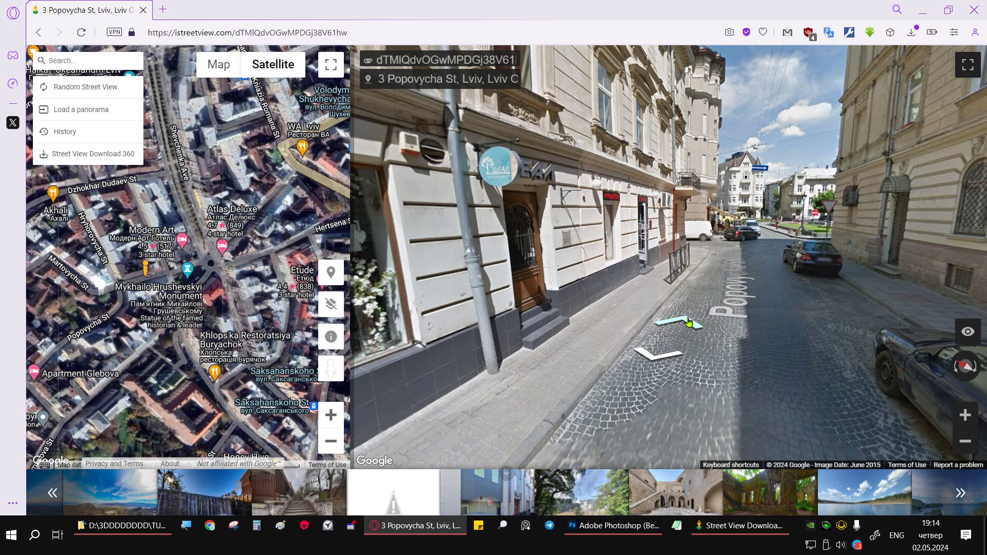
click(689, 323)
click(689, 322)
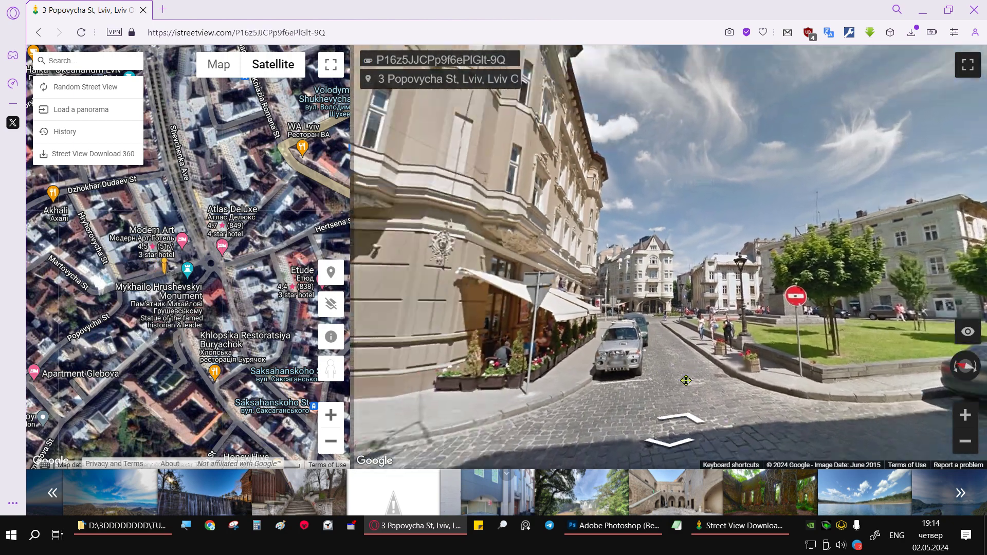
Step: Look around the ornate corner building, cobblestone ground, white van and overhead wires
drag(686, 381, 742, 46)
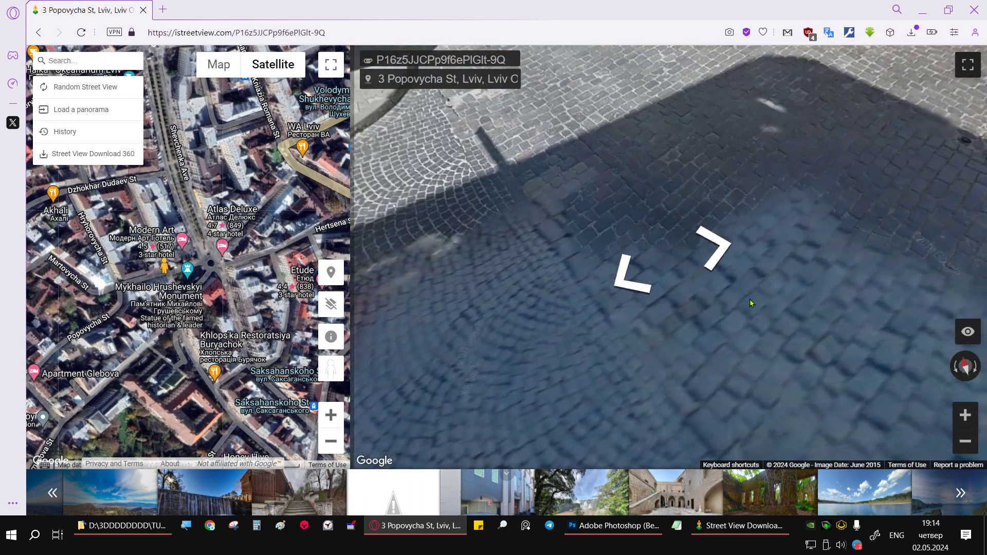
drag(742, 46, 770, 218)
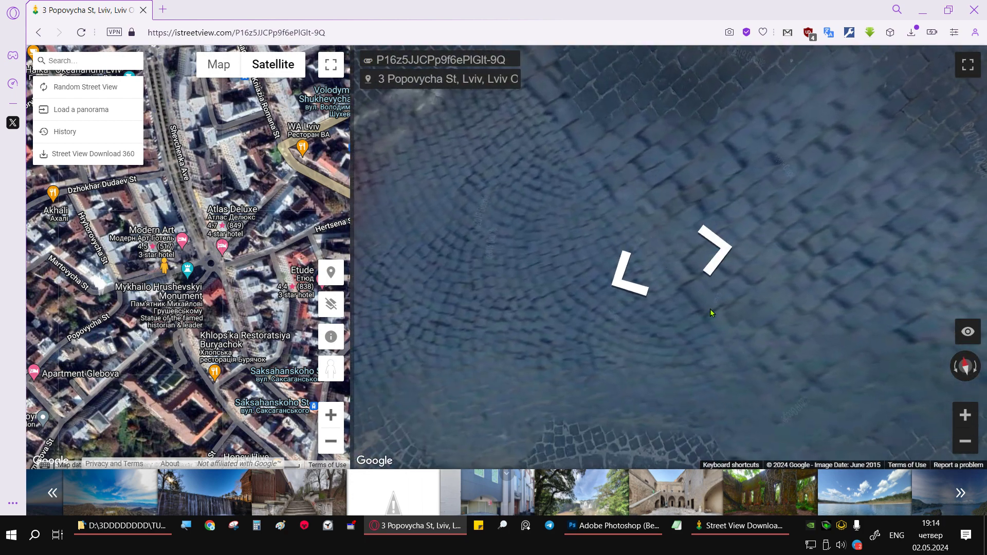
drag(713, 180, 684, 330)
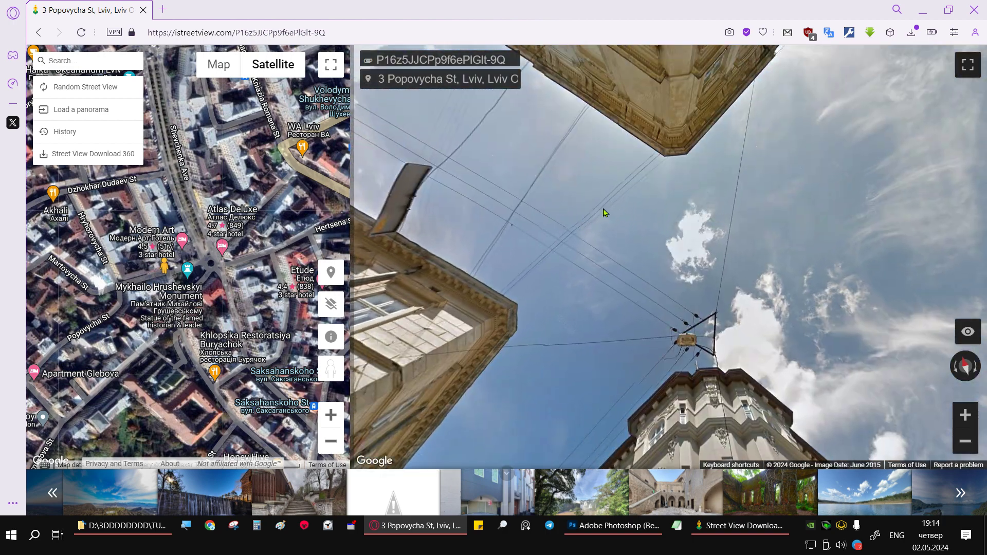
drag(646, 282, 561, 124)
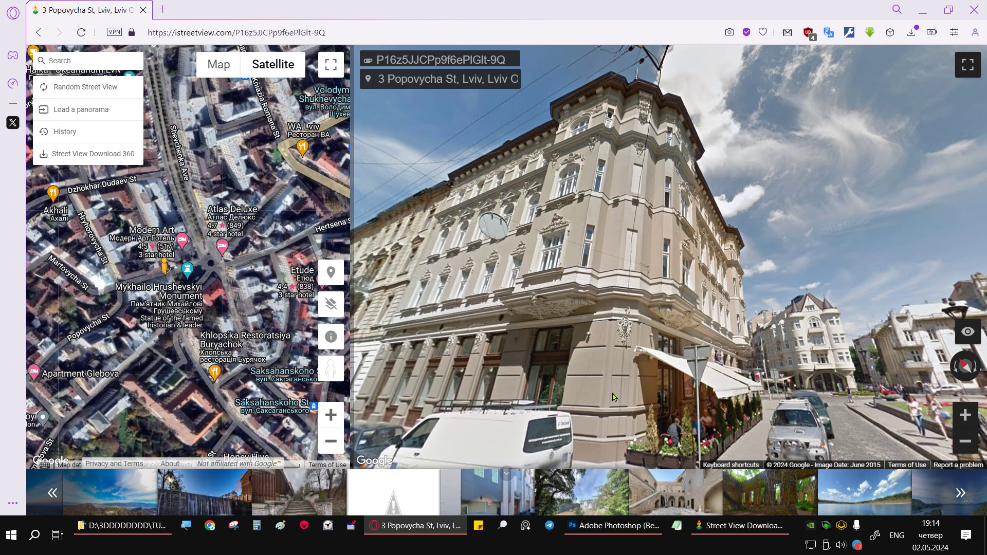
drag(632, 452, 632, 221)
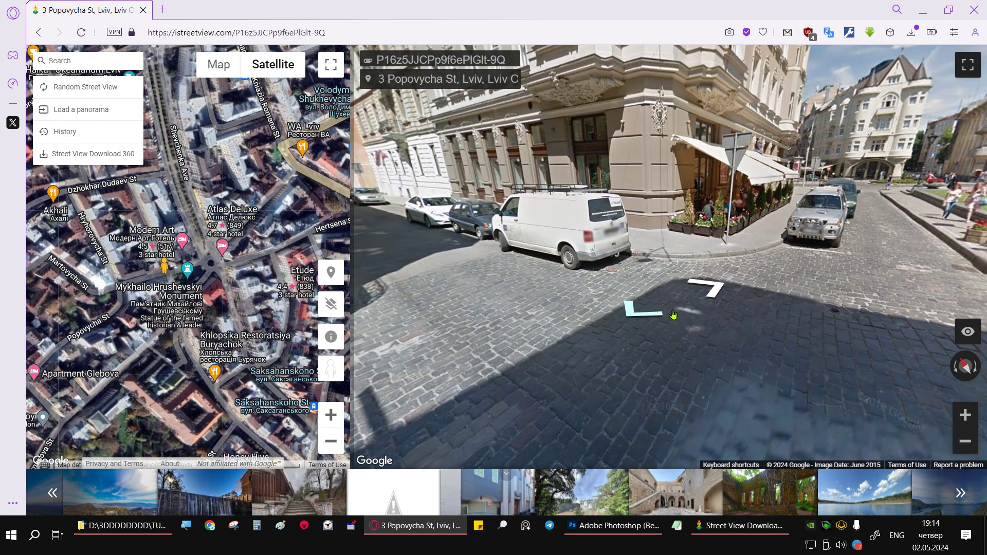
drag(673, 314, 659, 309)
drag(675, 182, 665, 280)
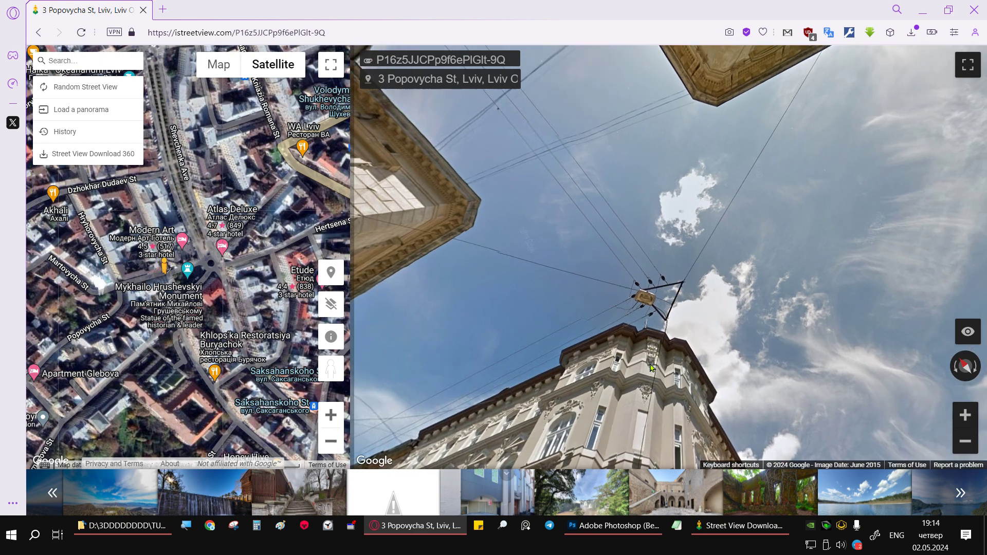
scroll(663, 341, up, 3)
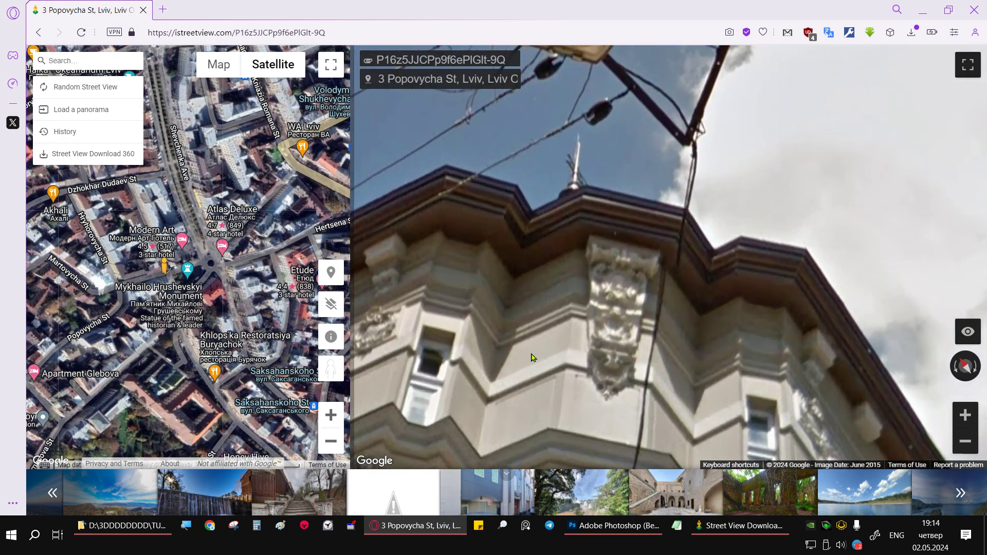
scroll(539, 430, down, 3)
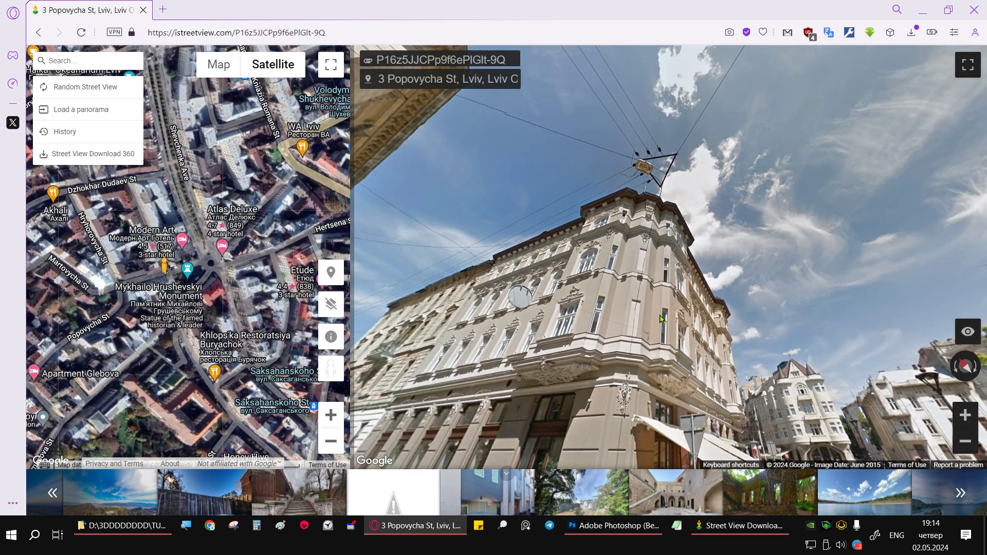
mouse_move(661, 318)
mouse_down()
mouse_move(604, 283)
mouse_move(880, 334)
mouse_up()
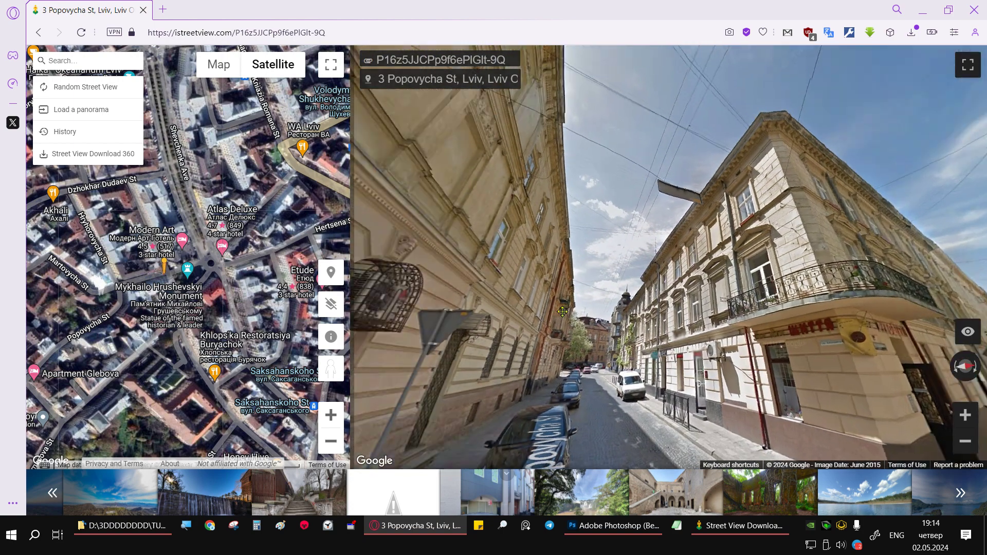
Step: Face the tree-lined square, check the roof dormer, and step toward the square
mouse_move(725, 376)
mouse_down()
mouse_move(649, 295)
mouse_move(750, 283)
mouse_up()
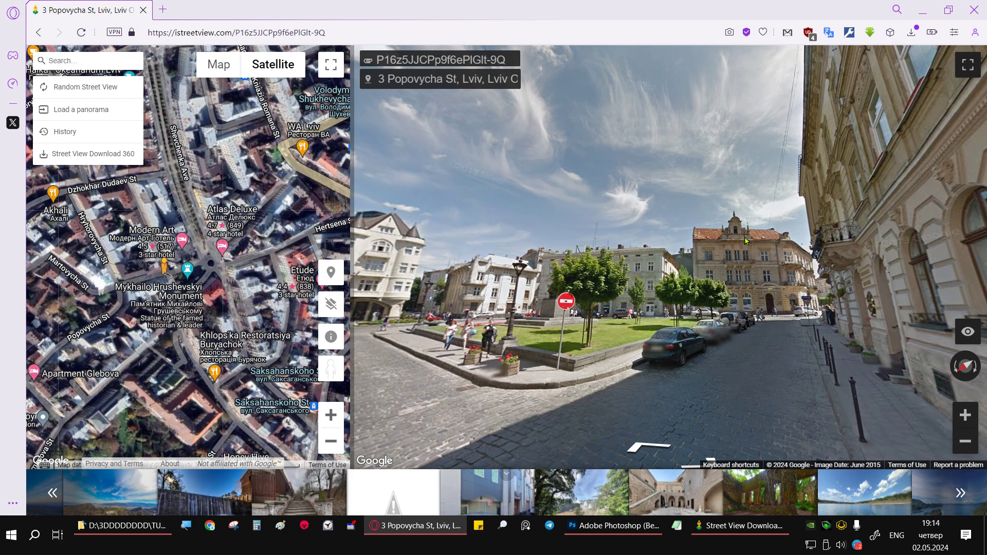
scroll(748, 241, up, 5)
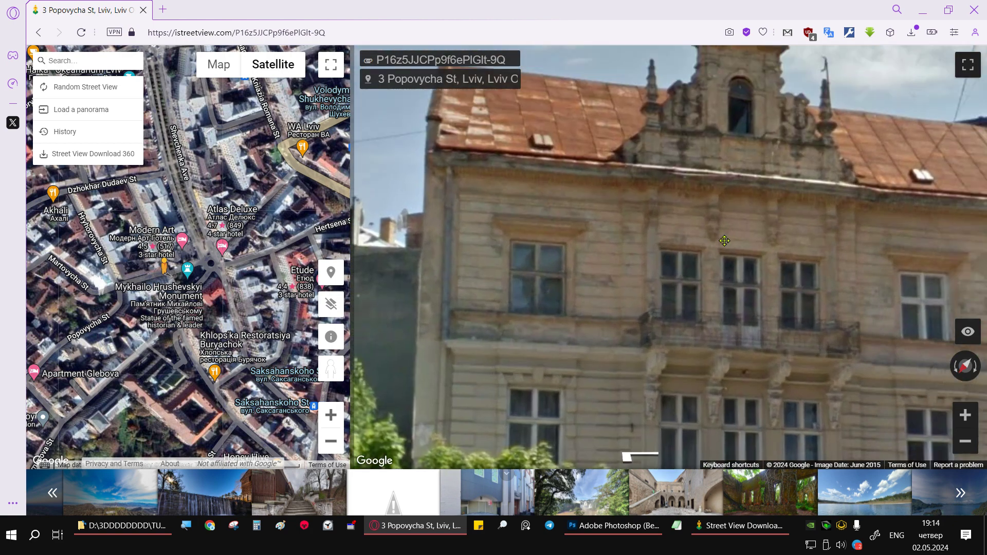
drag(725, 240, 644, 364)
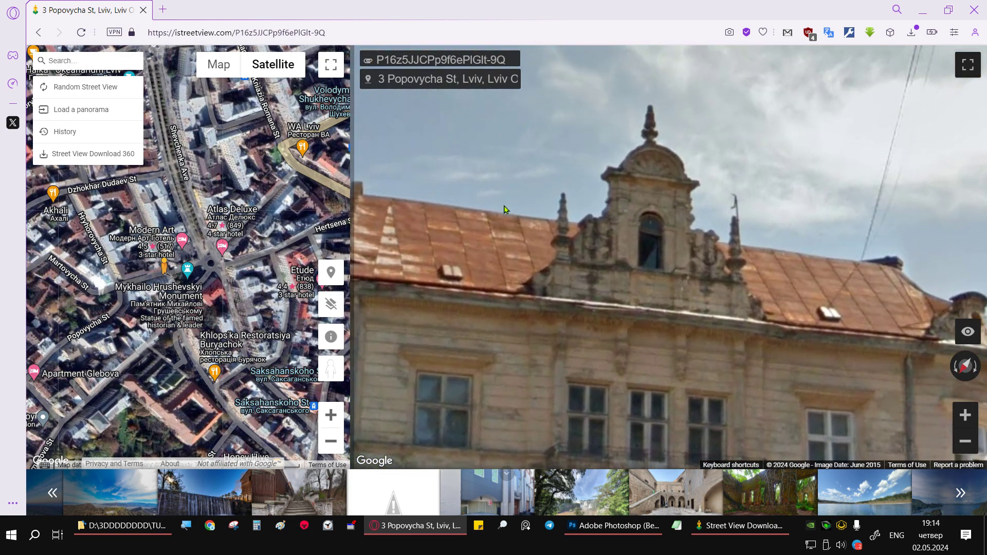
scroll(506, 209, down, 5)
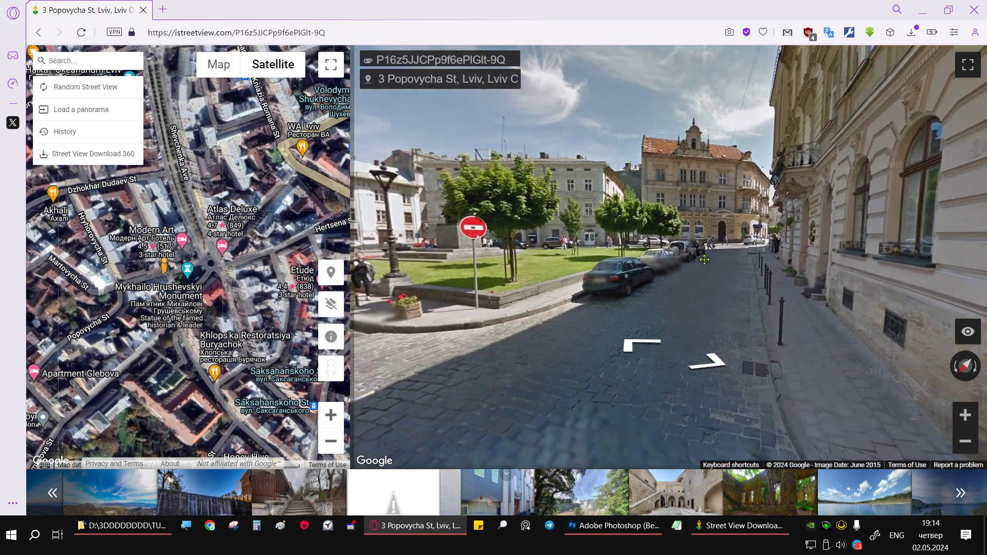
click(636, 352)
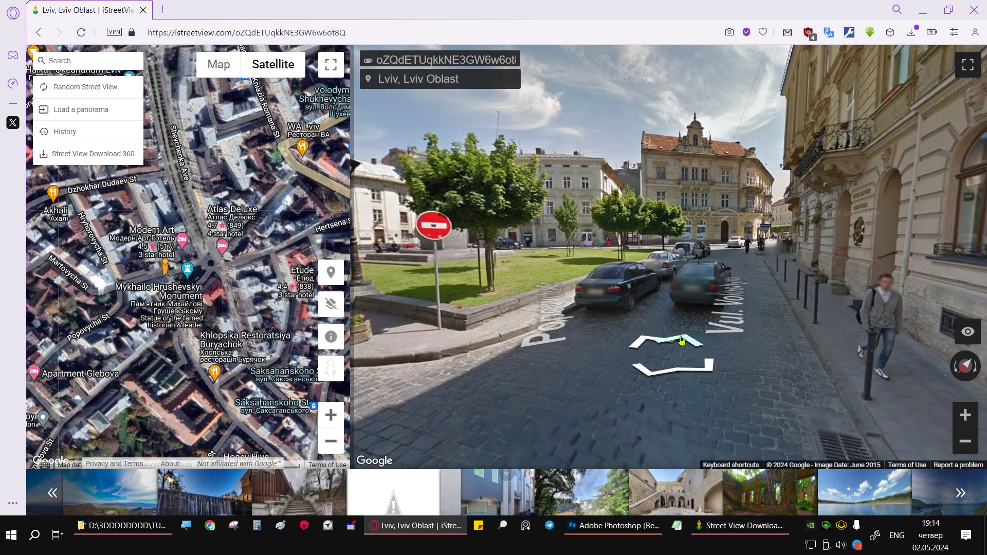
Step: Move onto Vul. Voloshyna, select its panorama ID, and bring up Street View Download 360
click(687, 341)
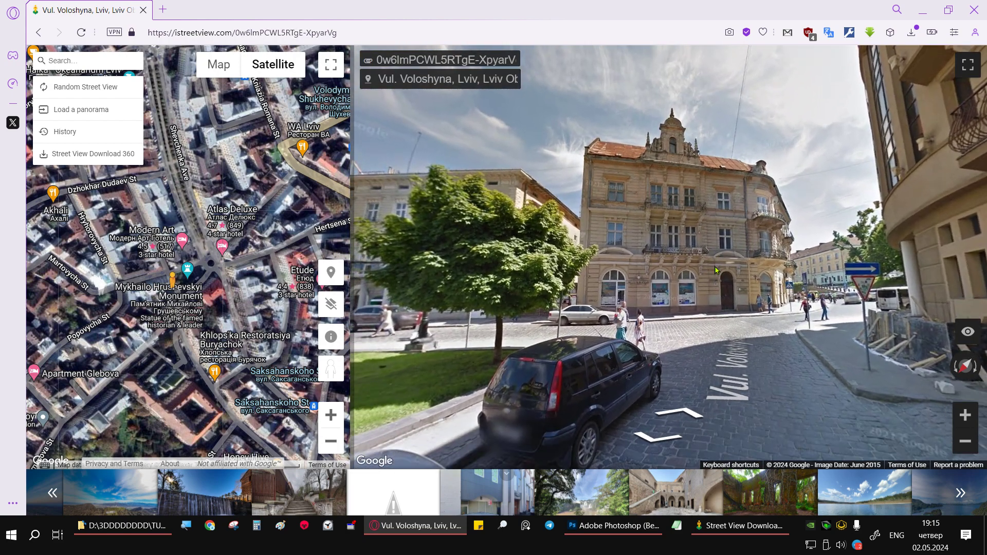
drag(632, 316, 653, 304)
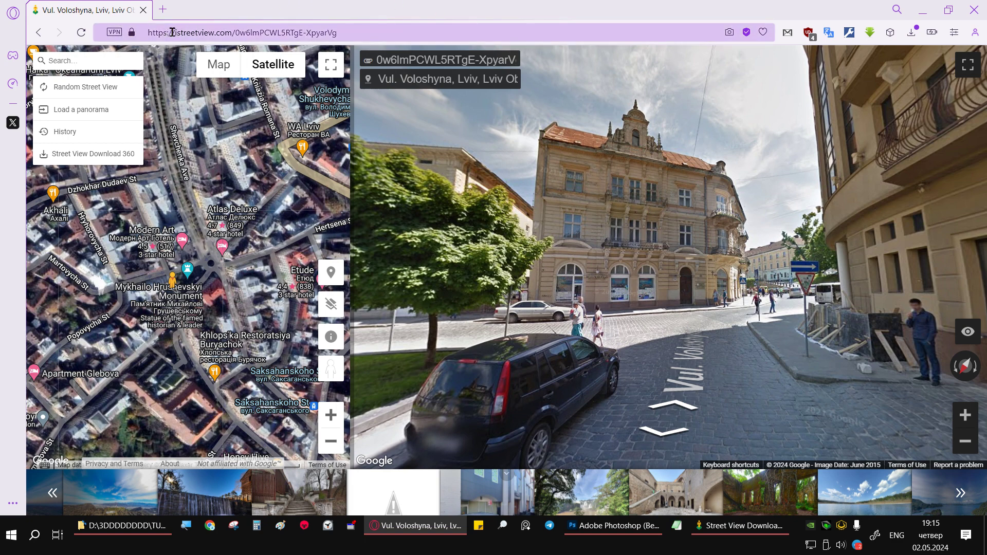
drag(172, 32, 197, 34)
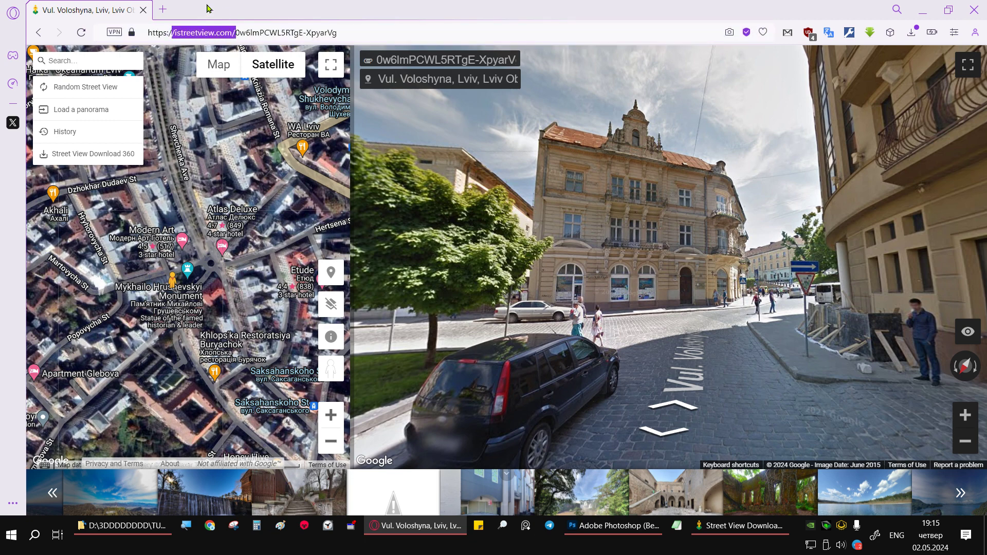
click(389, 61)
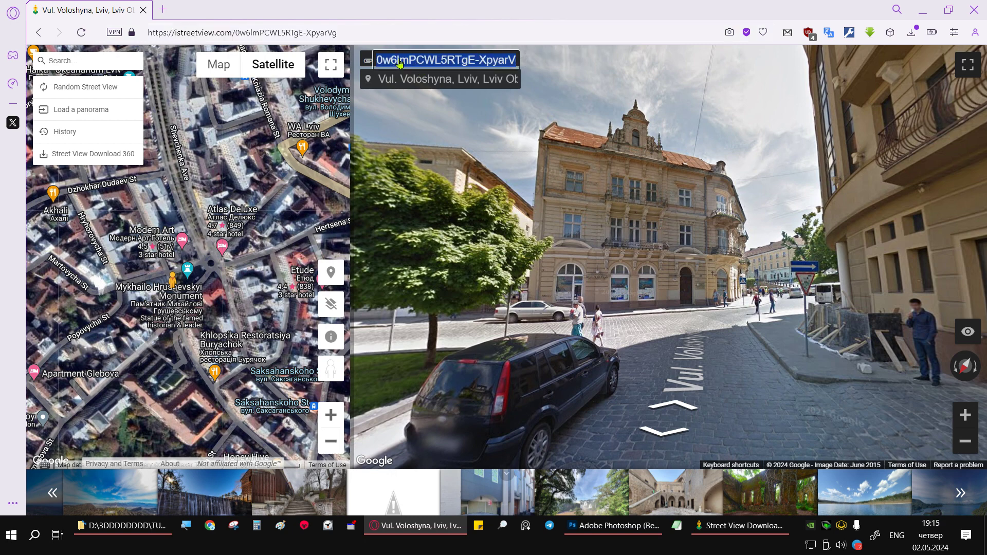
click(741, 526)
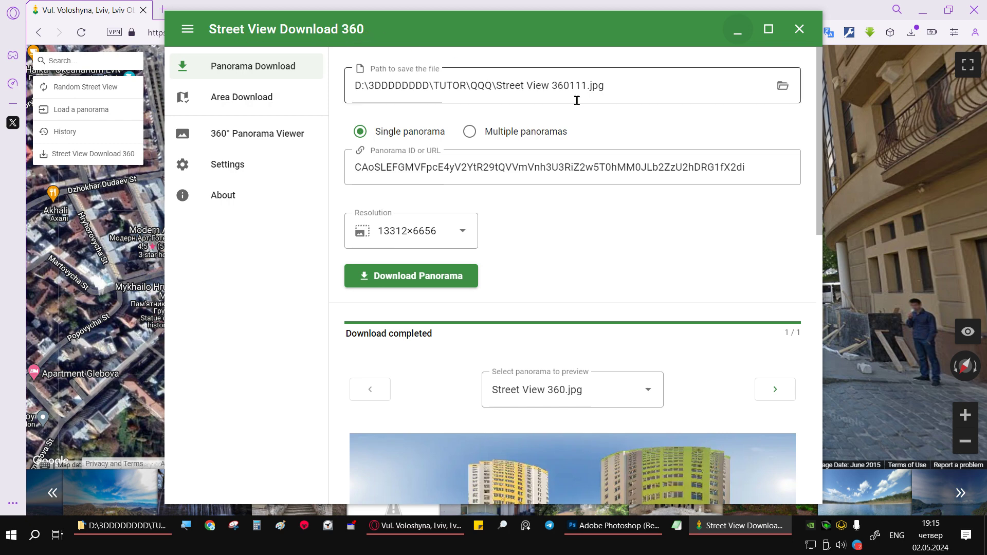
Step: Download panorama 0w6lmPCWL5RTgE-XpyarVg at 13312×6656 to QQQ as Street View 360.jpg
click(783, 86)
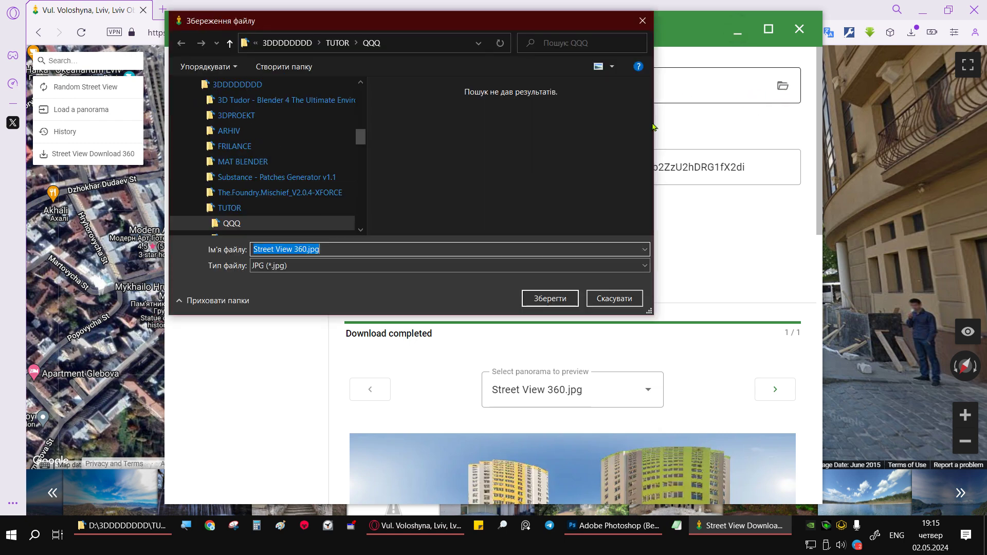
click(550, 299)
click(458, 239)
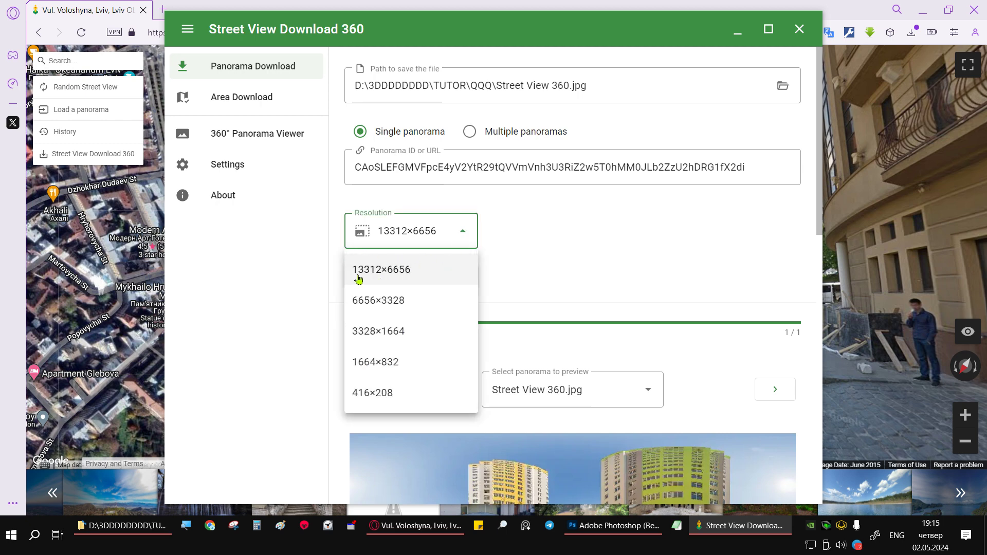
click(289, 266)
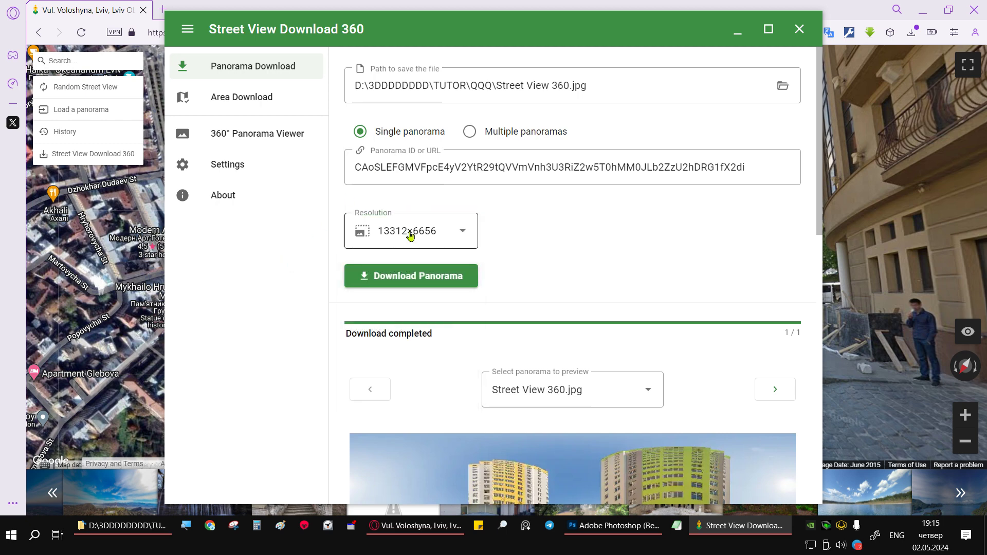
drag(744, 168, 362, 163)
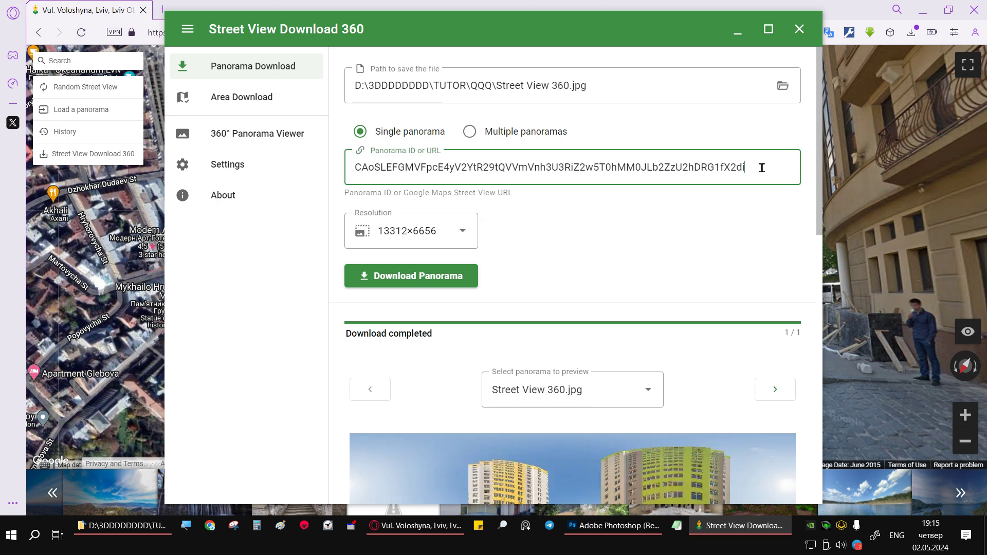
key(ctrl+v)
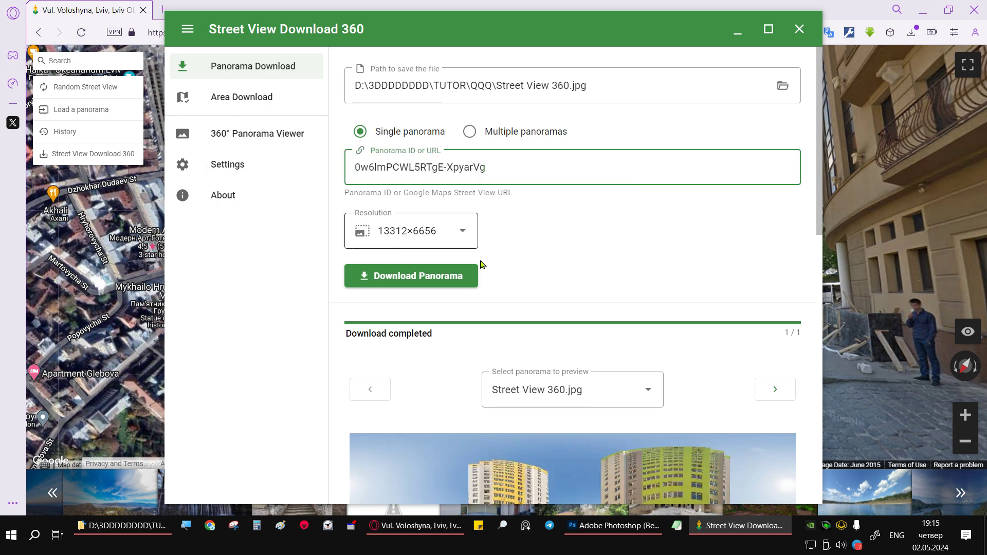
click(403, 278)
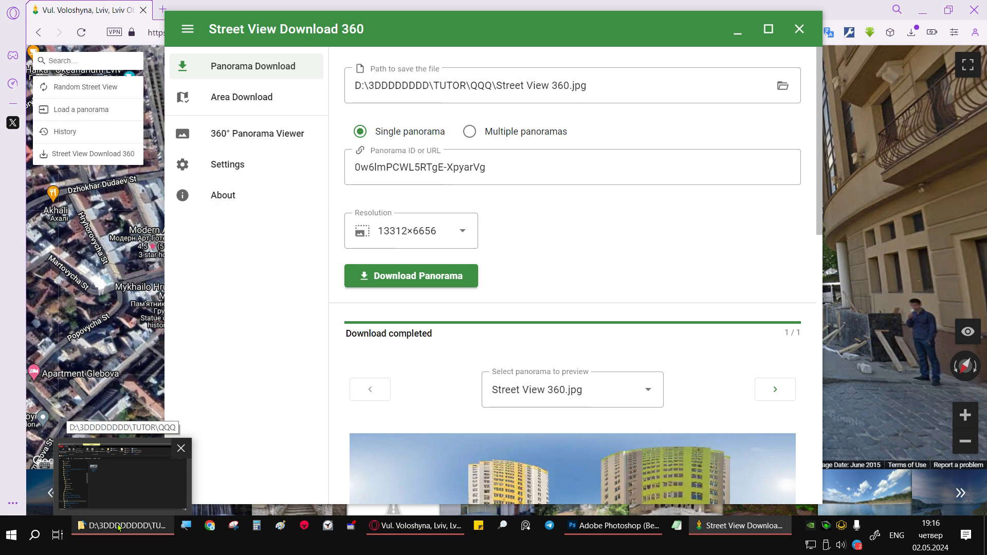
Step: View Street View 360.jpg from QQQ in Photo Viewer, then close it and return to the browser
click(118, 527)
double_click(302, 198)
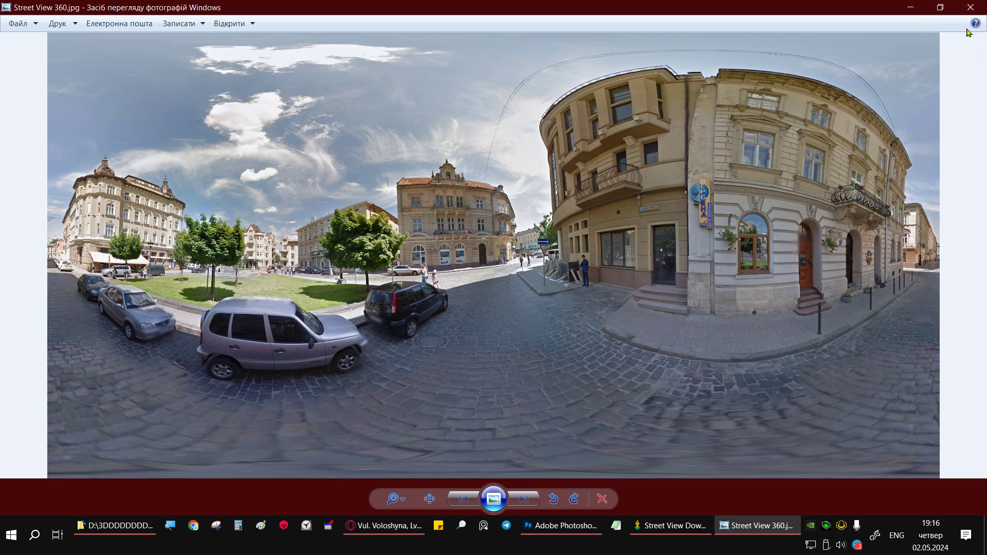
click(971, 8)
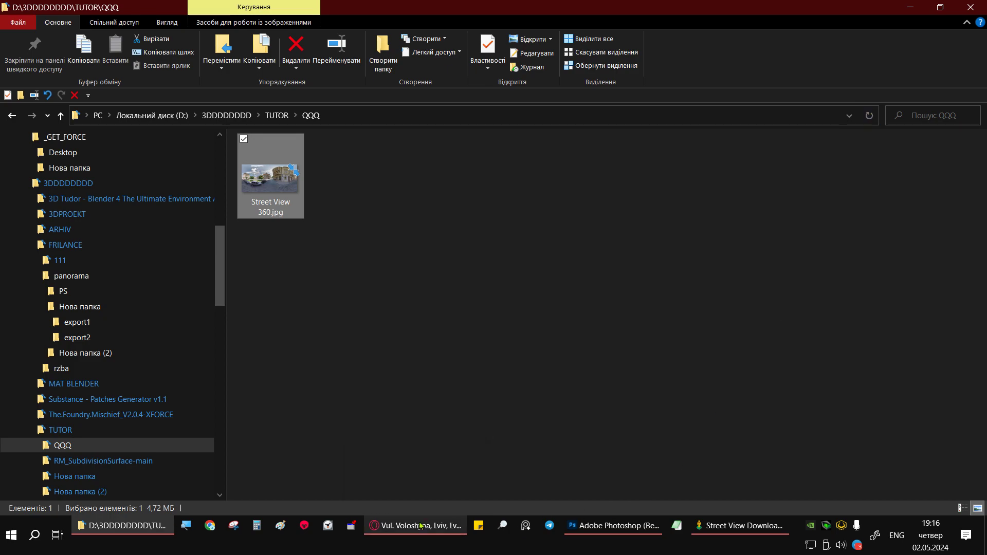
click(420, 525)
Step: Walk forward along Drahomanova St and turn toward the yellow corner building
click(678, 407)
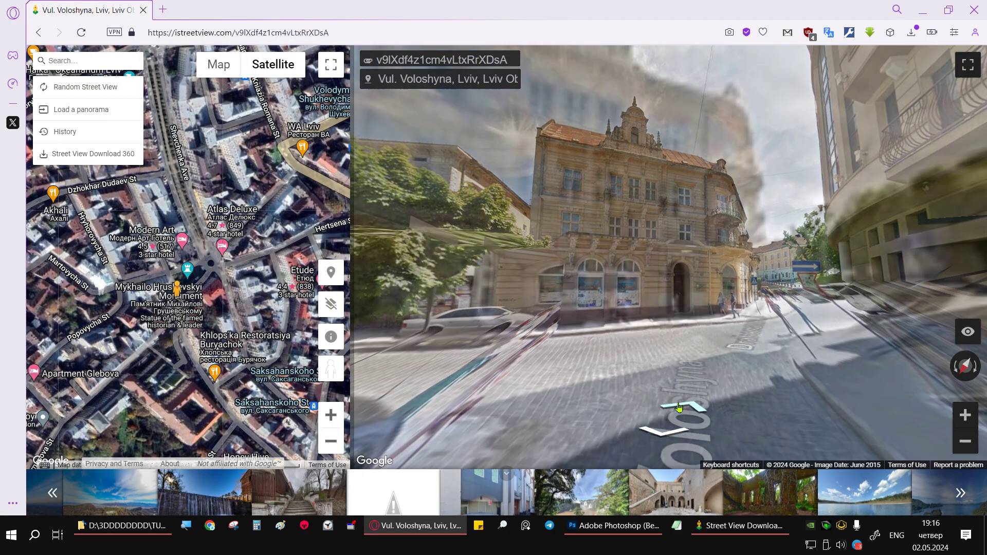
click(677, 404)
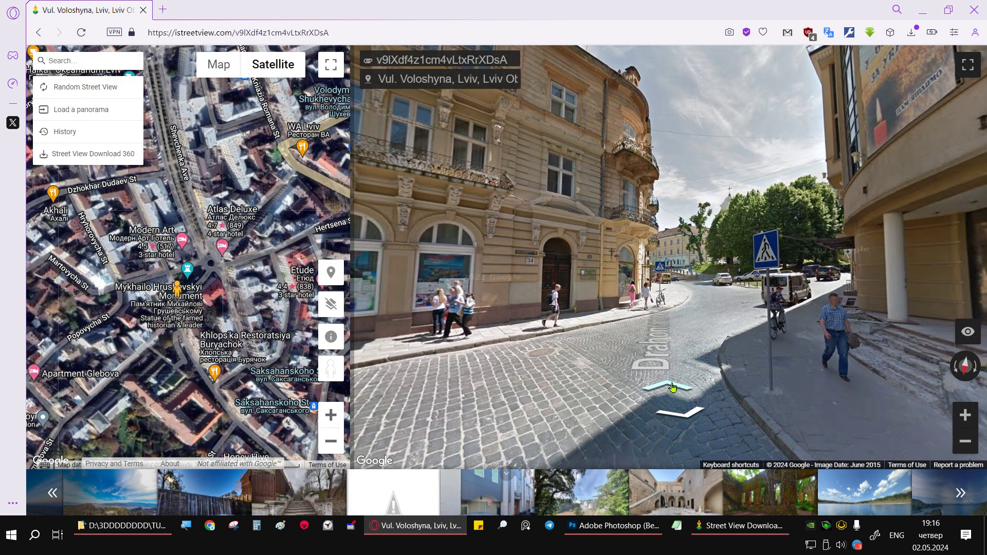
click(673, 387)
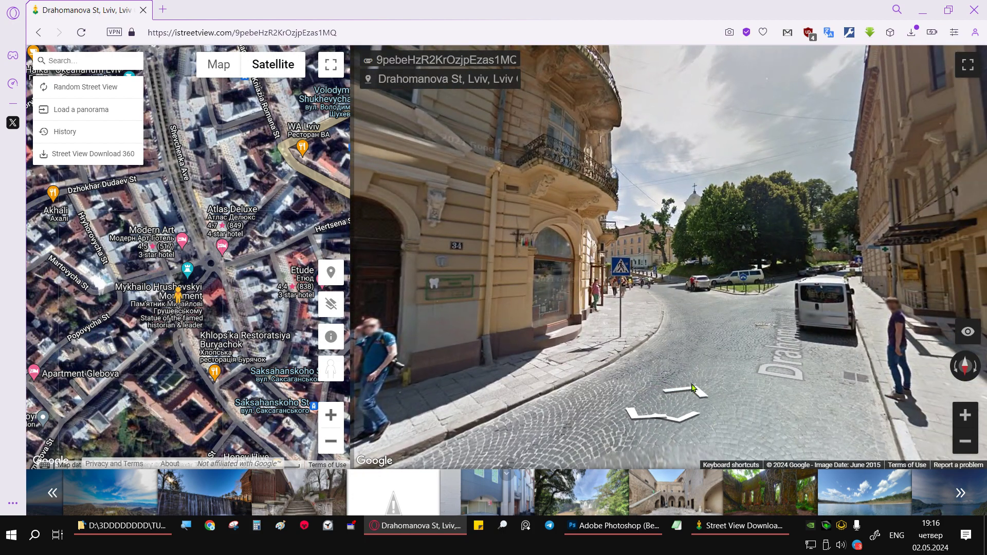
click(692, 390)
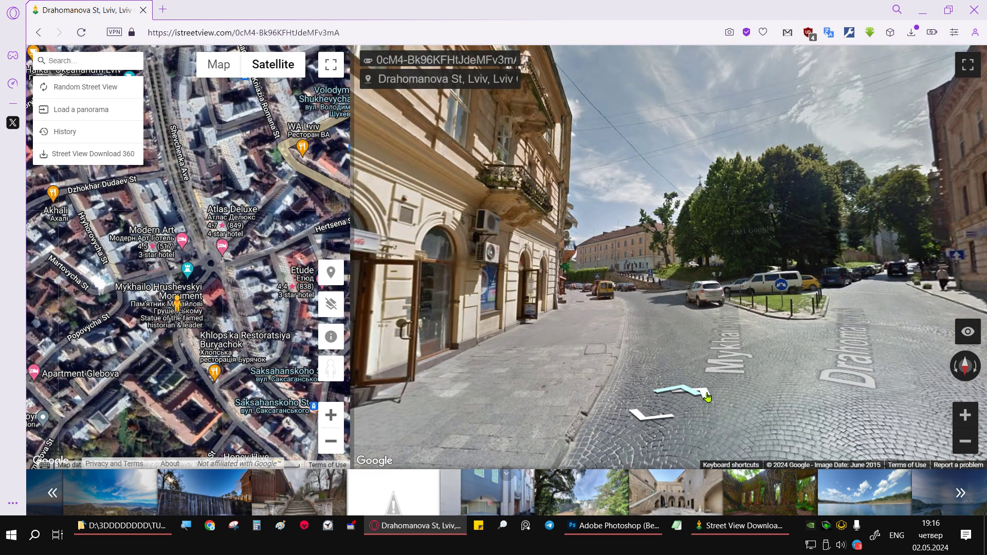
click(707, 396)
mouse_move(738, 369)
mouse_down()
mouse_move(911, 391)
mouse_move(424, 224)
mouse_move(521, 297)
mouse_up()
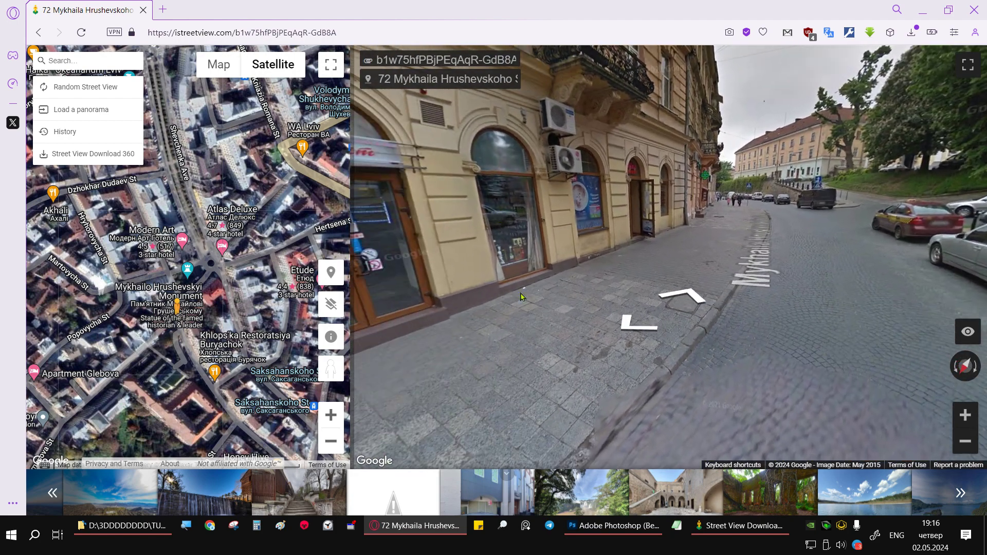
Step: Move to 1 Drahomanova St and frame the corner building across the intersection
click(645, 327)
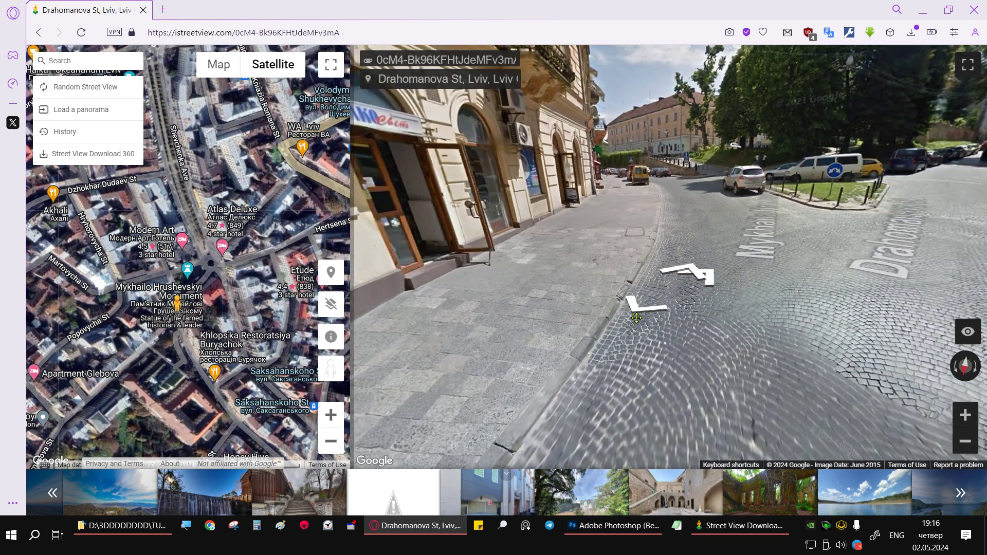
drag(635, 301, 514, 292)
key(Right)
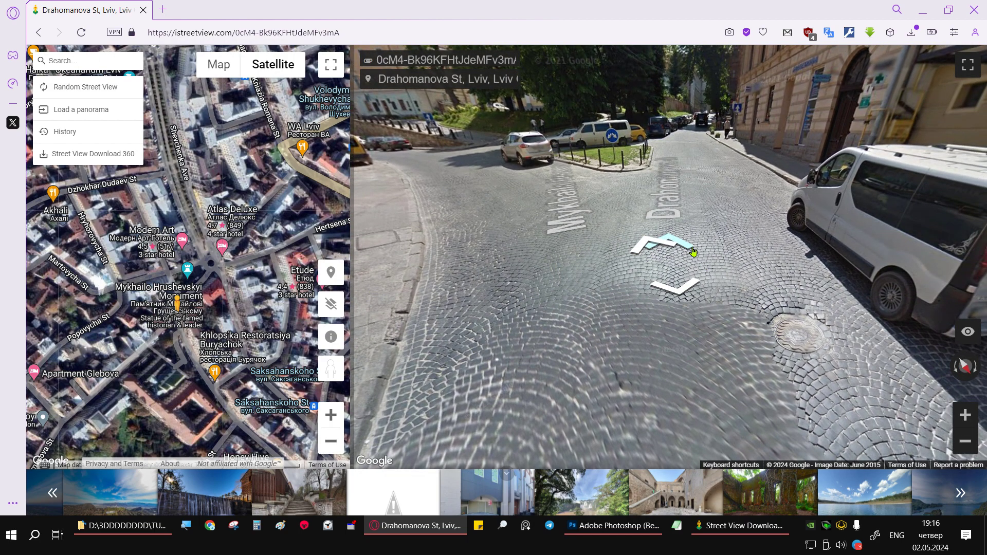
click(693, 252)
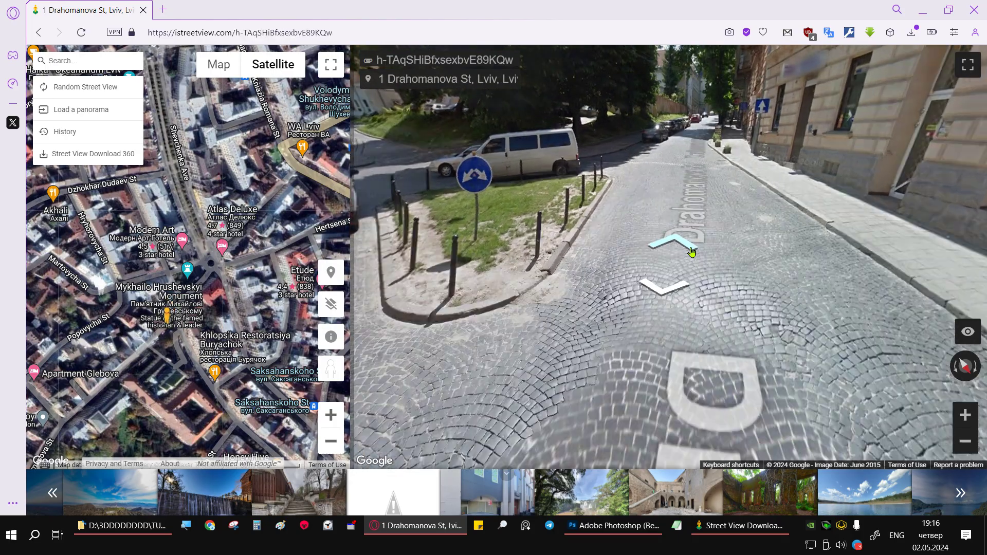
drag(693, 252, 781, 353)
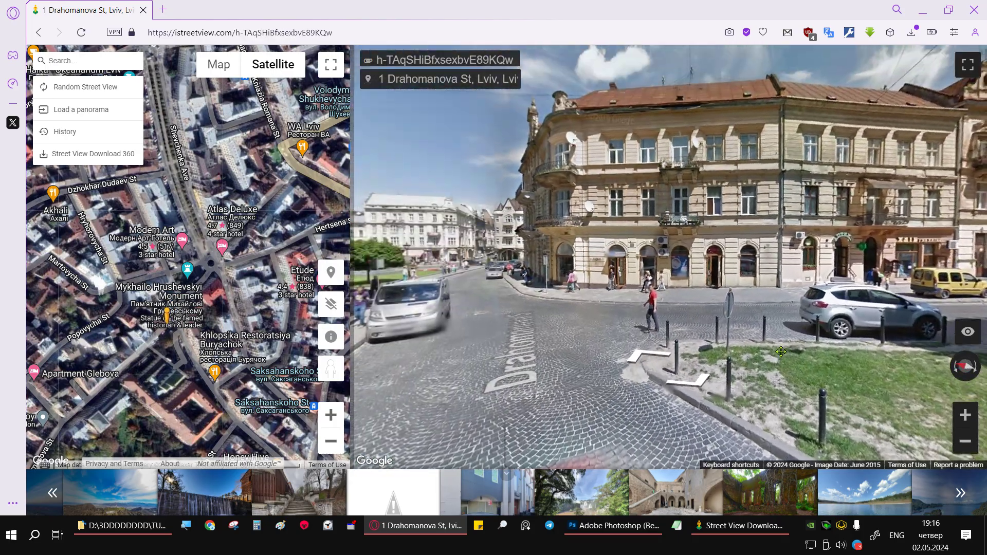
key(Left)
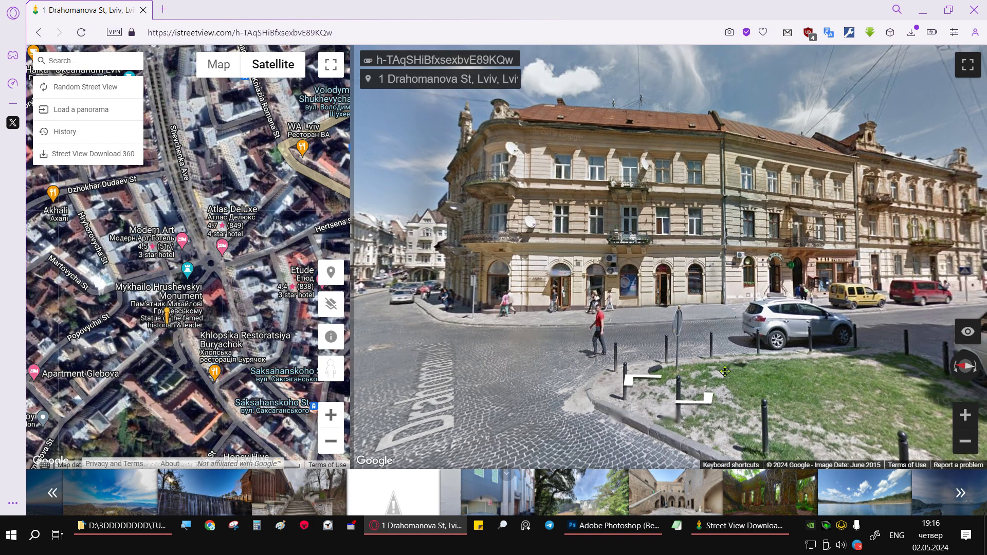
drag(725, 371, 728, 391)
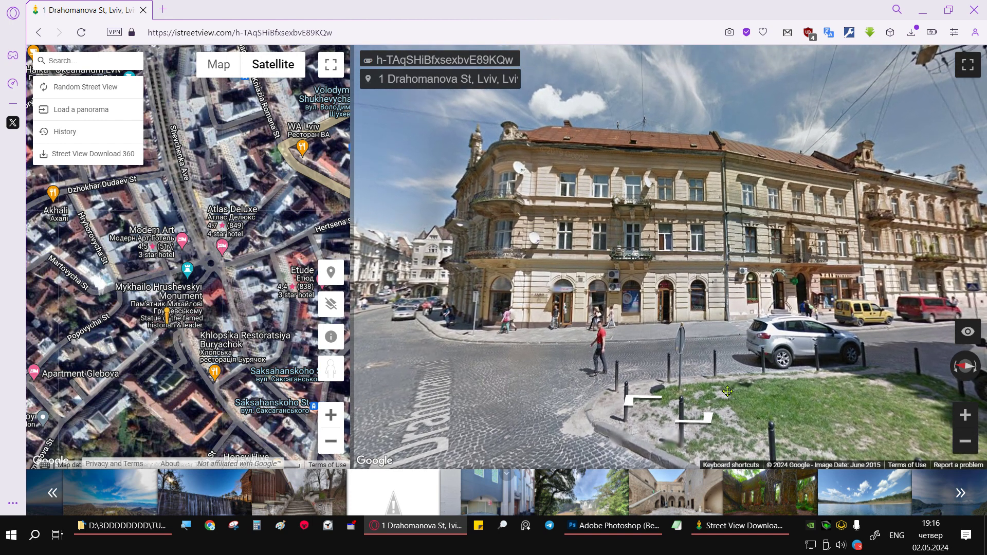
Step: Copy panorama ID h-TAqSHiBfxsexbvE89KQw and bring the downloader back to front
click(493, 65)
click(445, 60)
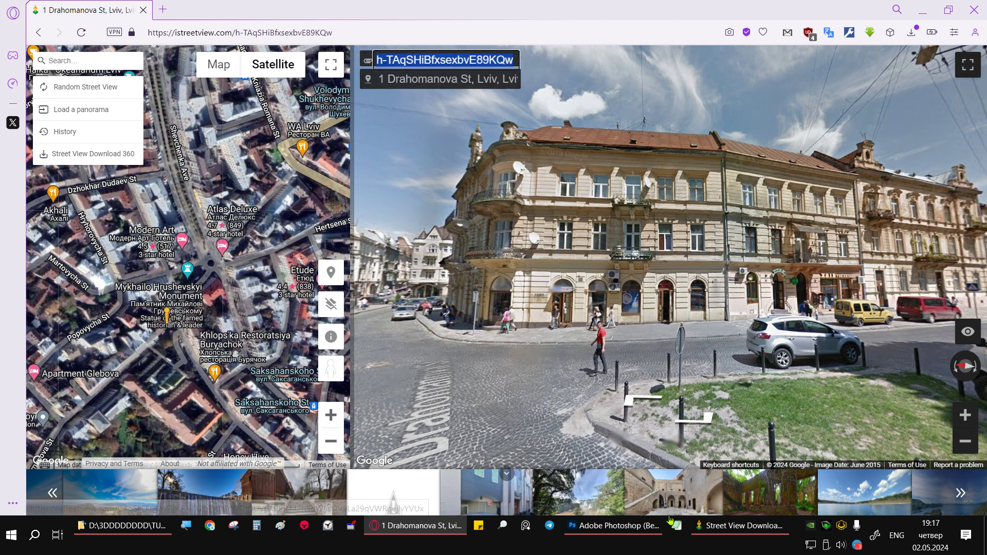
click(719, 527)
Step: Download panorama h-TAqSHiBfxsexbvE89KQw as Street View 3601.jpg, then minimise the downloader
drag(486, 167, 355, 168)
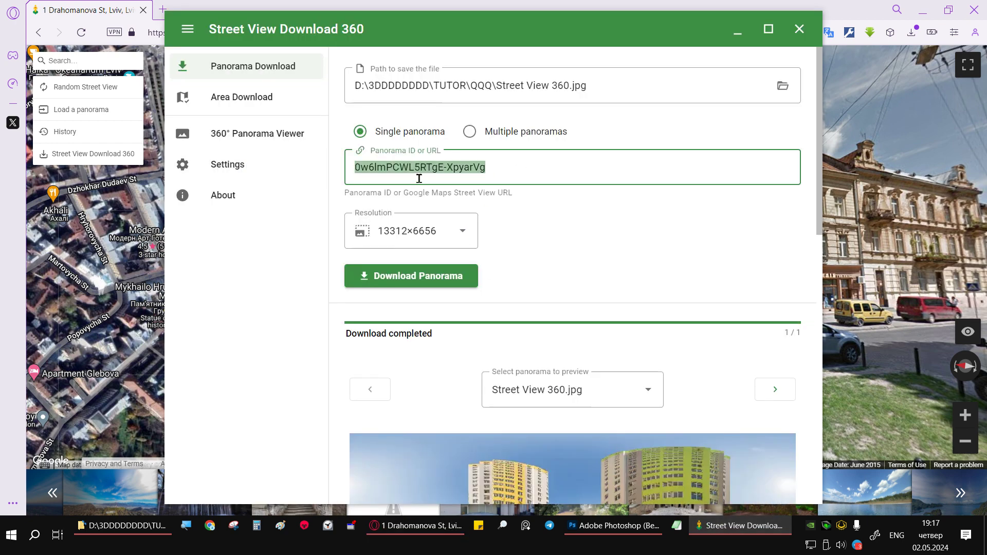
key(ctrl+v)
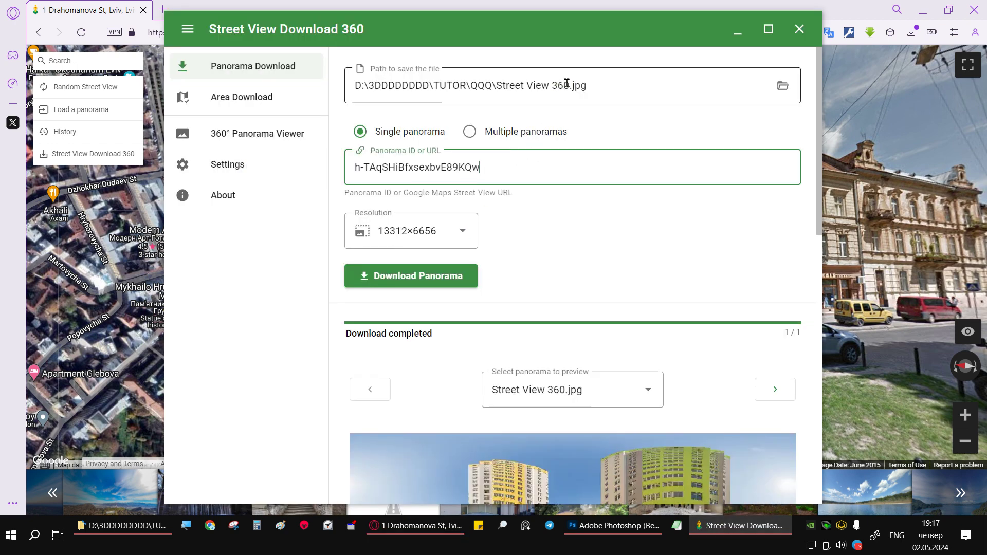
click(566, 85)
text(1)
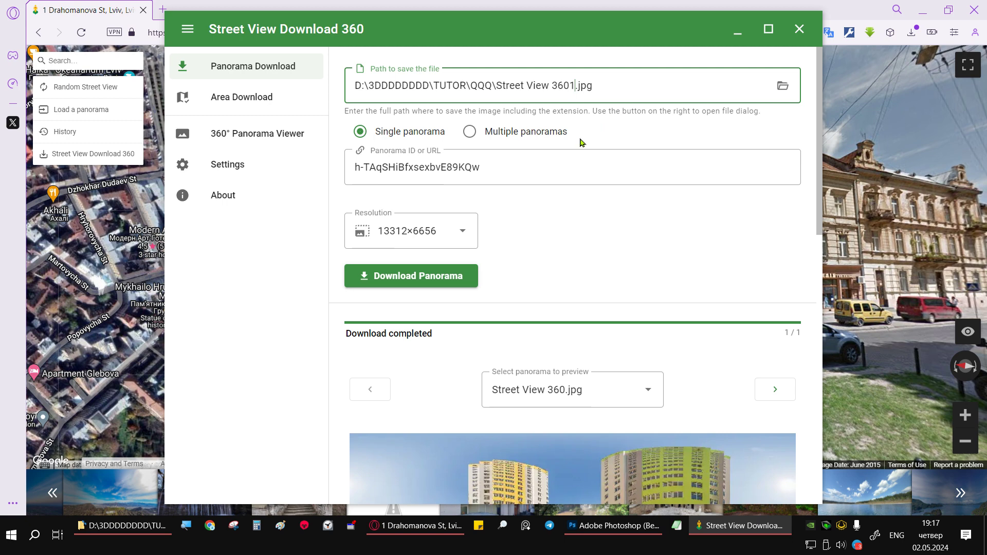
click(403, 276)
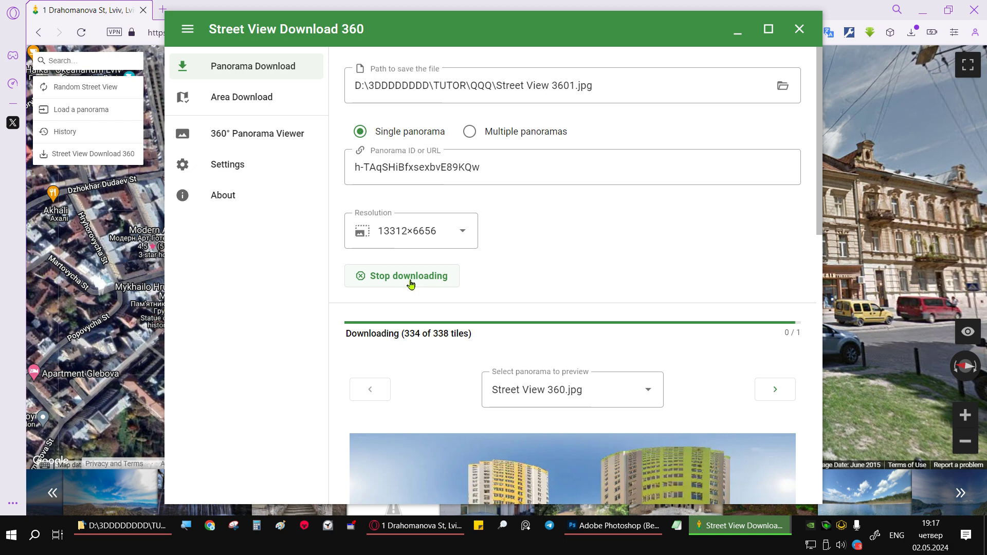
click(746, 38)
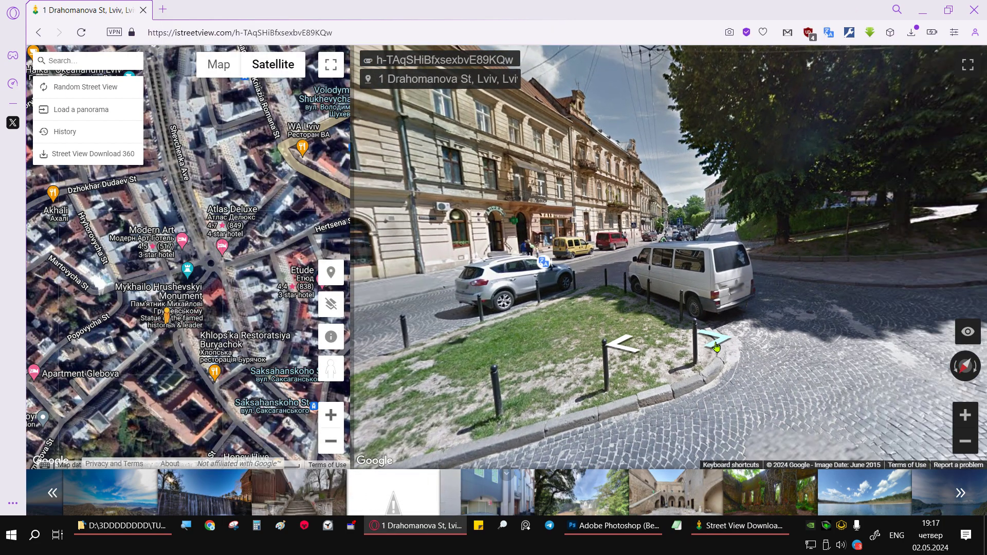
click(714, 345)
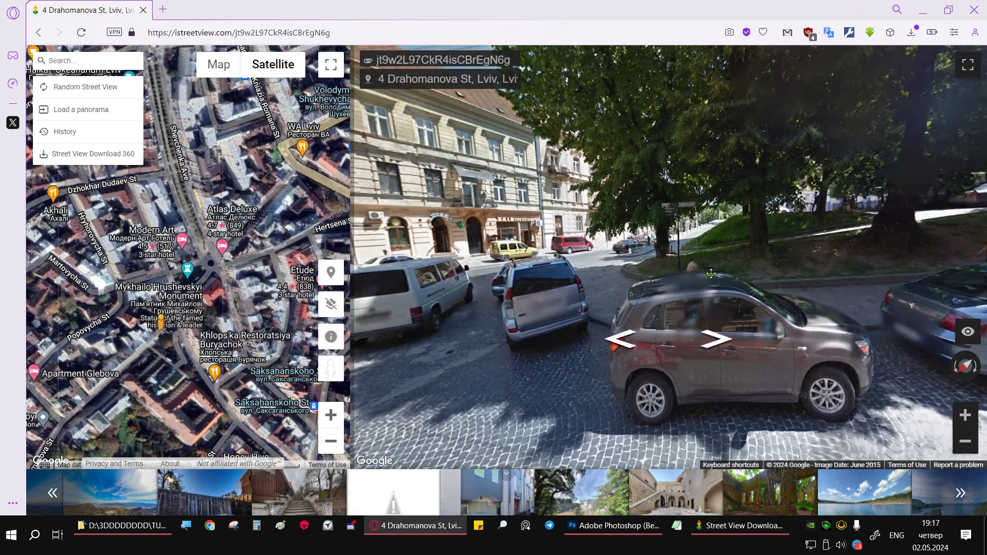
Step: Step through 1 Drahomanova St and onward, turning right along the street
drag(716, 346, 984, 300)
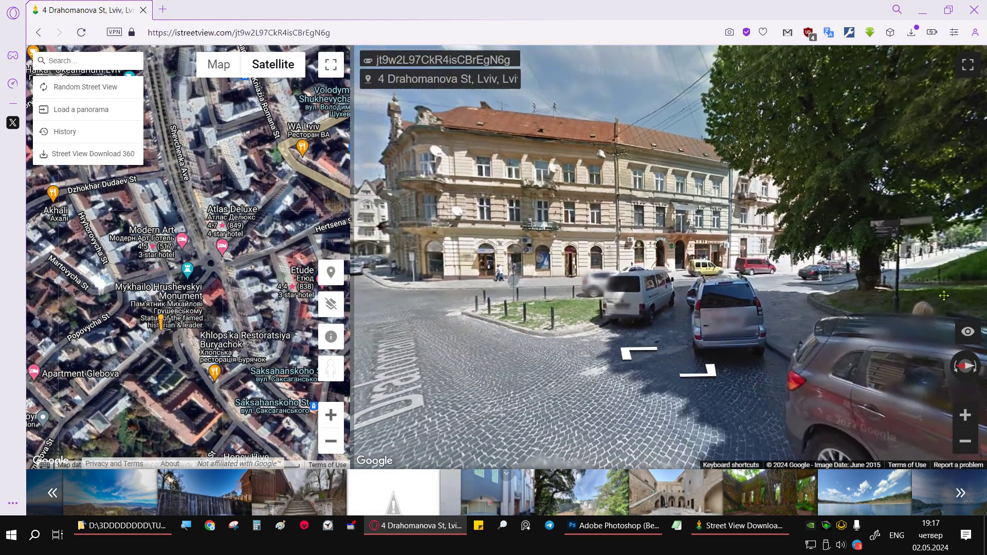
click(630, 364)
click(629, 365)
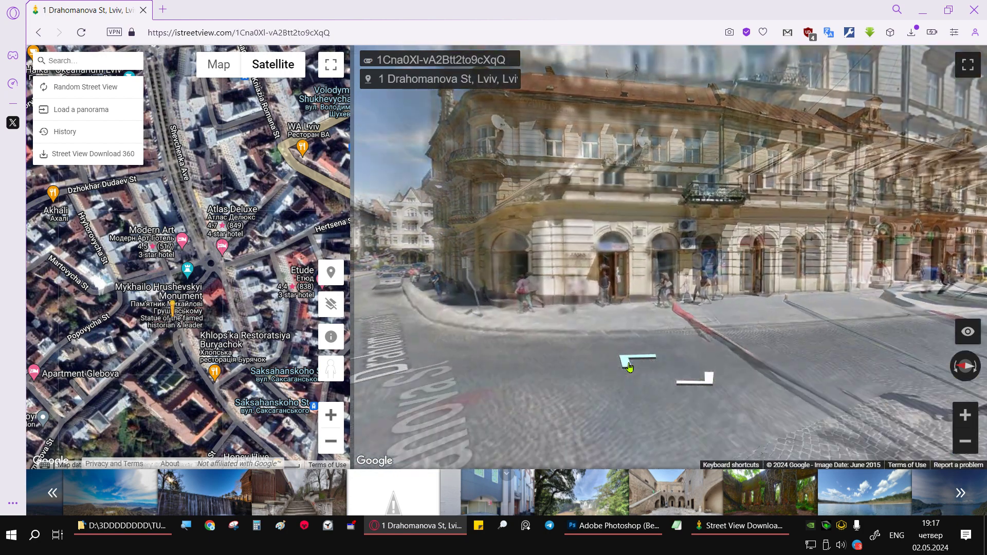
click(633, 362)
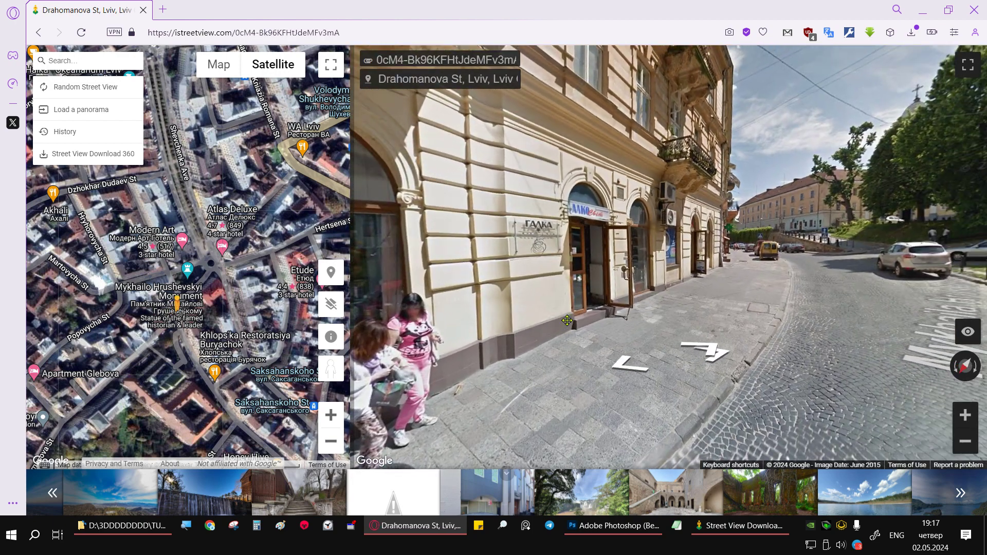
drag(567, 320, 461, 350)
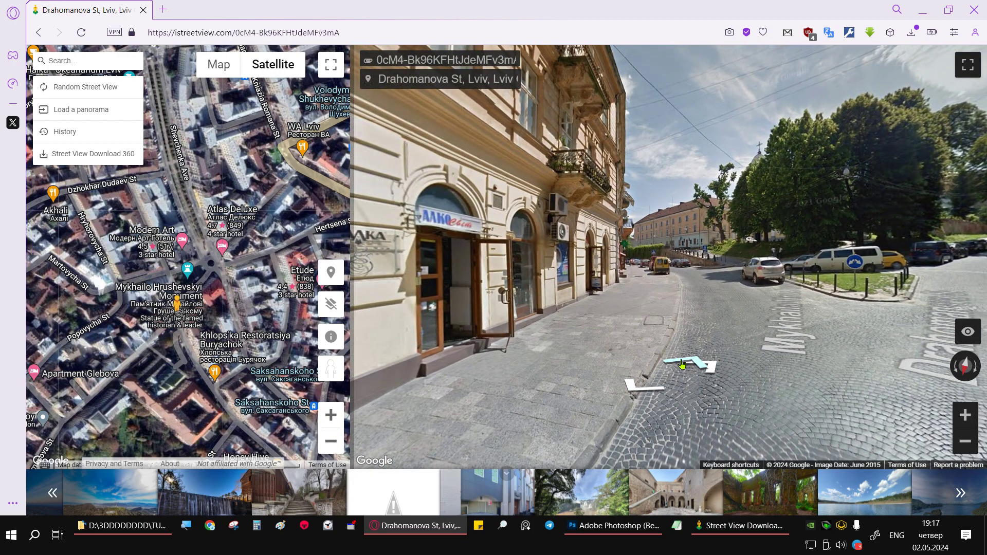
Step: Advance along Mykhaila Hrushevskoho street, turning toward the pharmacy and down the street
click(682, 364)
click(682, 364)
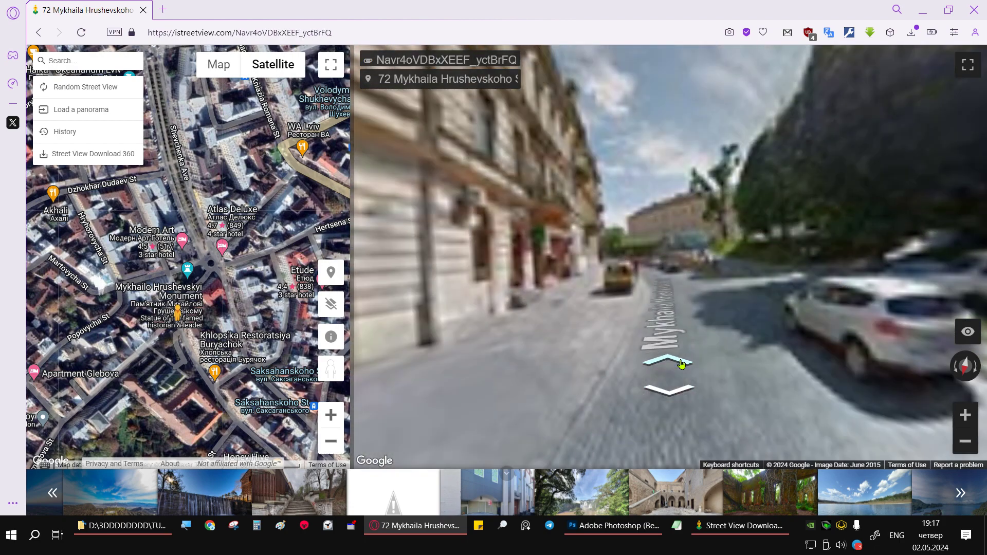
click(682, 364)
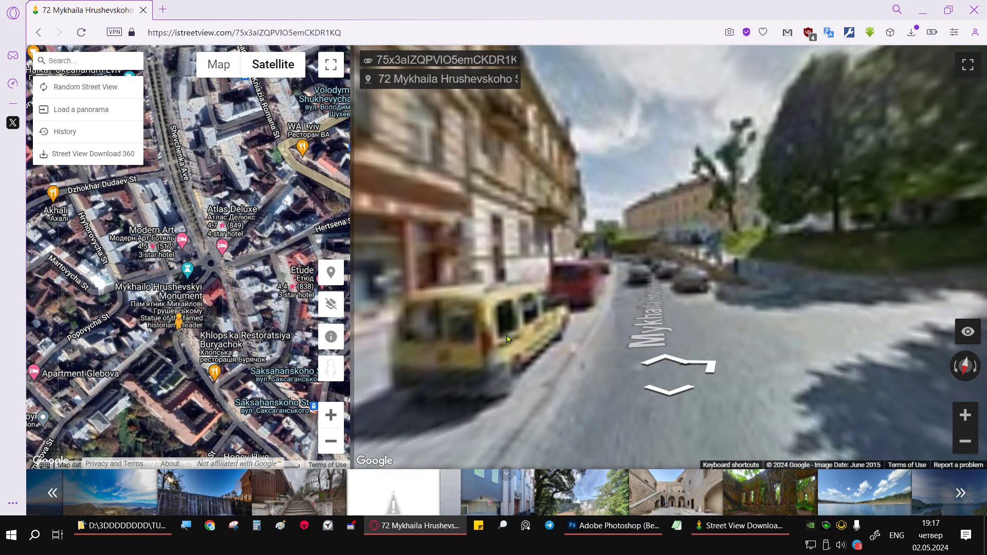
drag(684, 363, 877, 302)
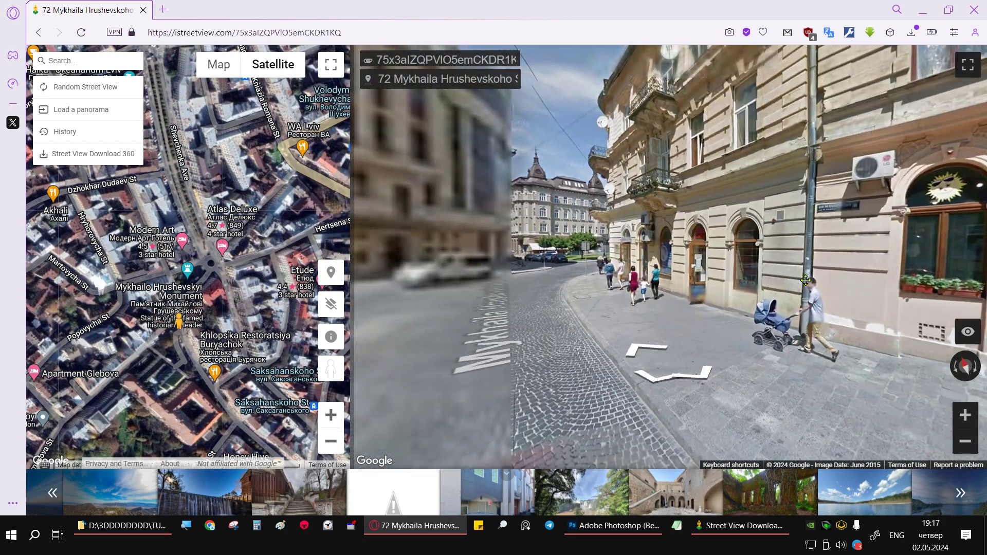
drag(467, 308, 724, 309)
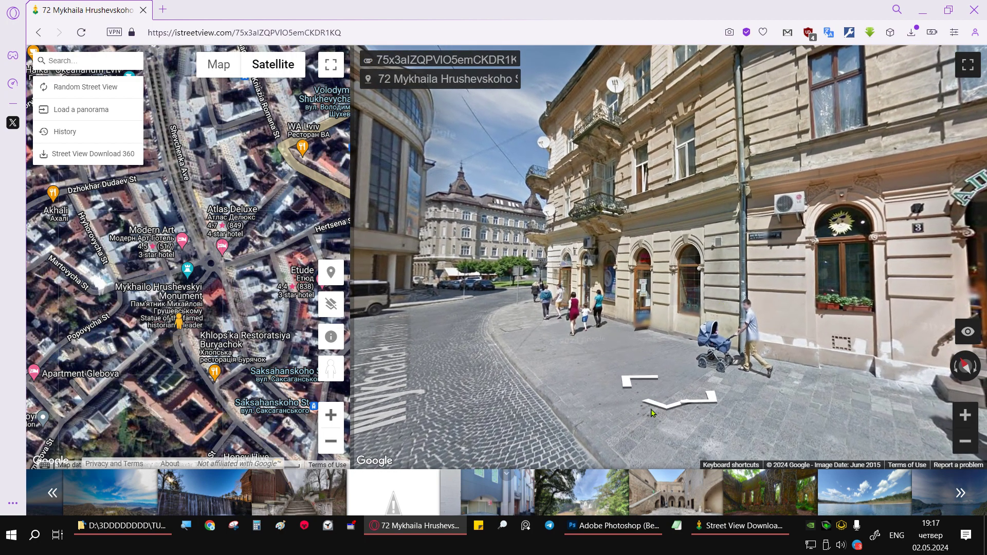
Step: Settle on panorama 9c6RuoU7jVtwiwbYi4dWVw and copy its ID
click(663, 411)
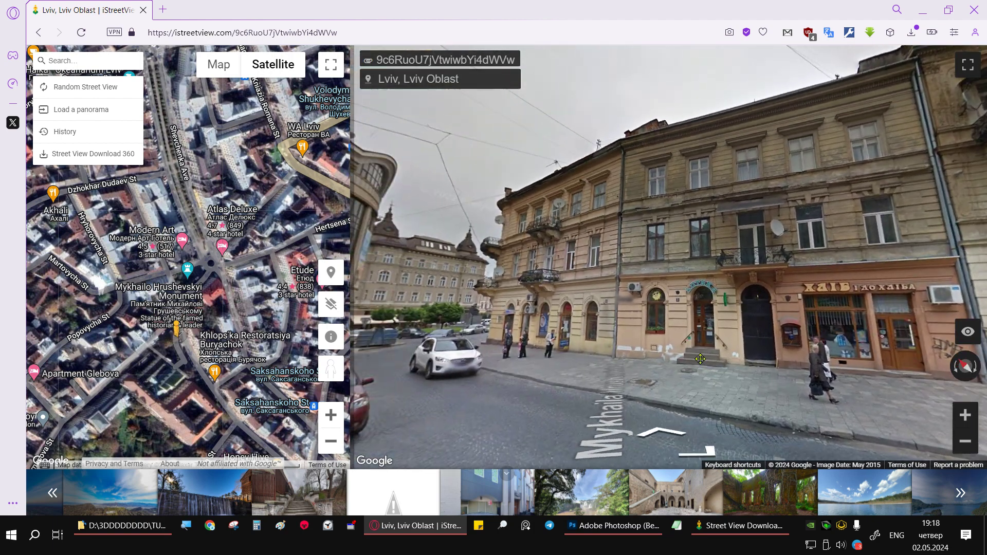
drag(700, 359, 709, 352)
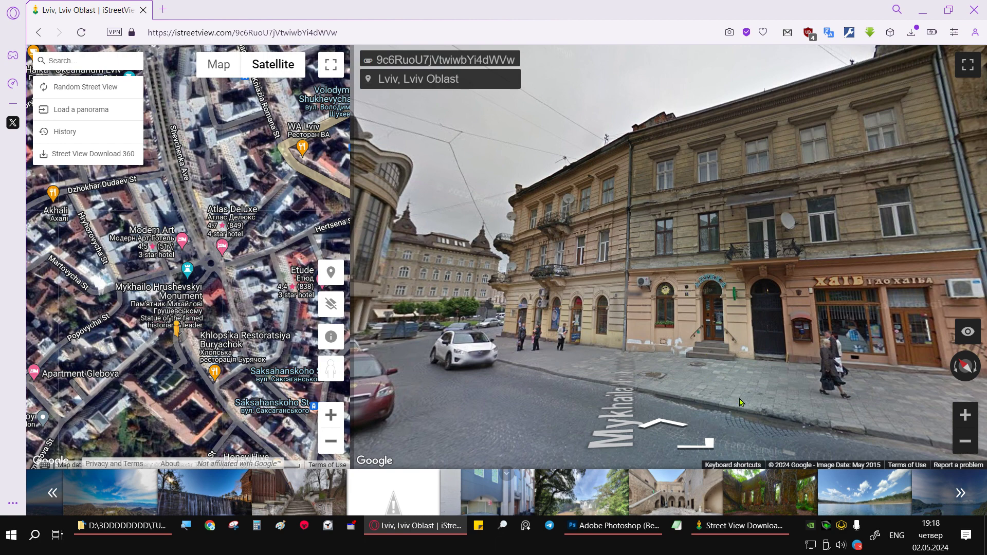
click(720, 440)
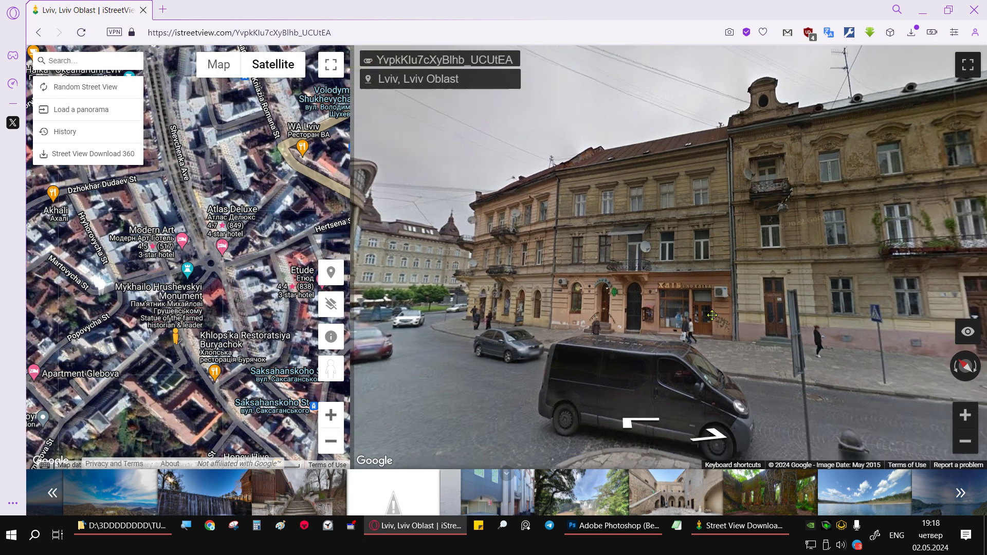
mouse_move(712, 315)
mouse_down()
mouse_move(434, 300)
mouse_move(714, 315)
mouse_up()
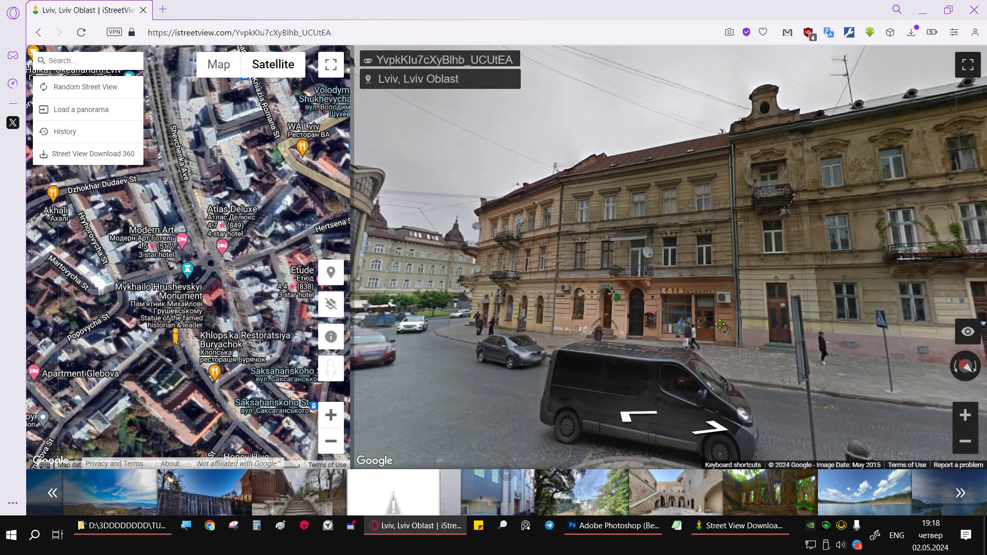
drag(549, 251, 587, 240)
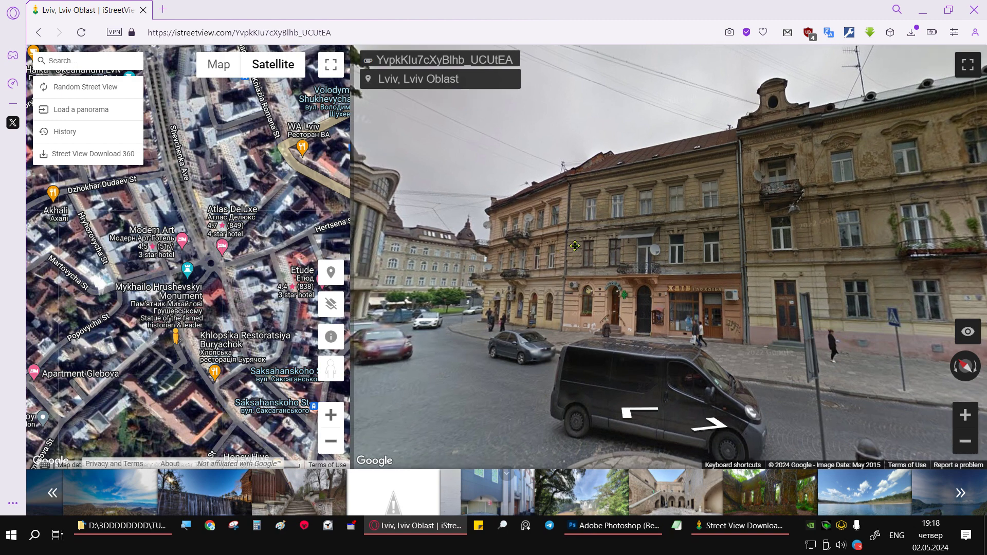
click(631, 404)
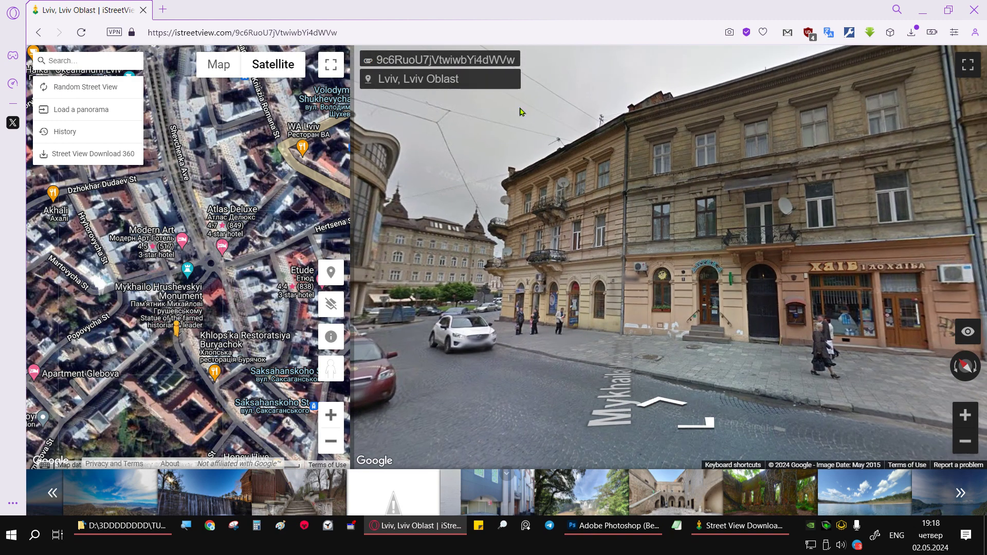
click(460, 64)
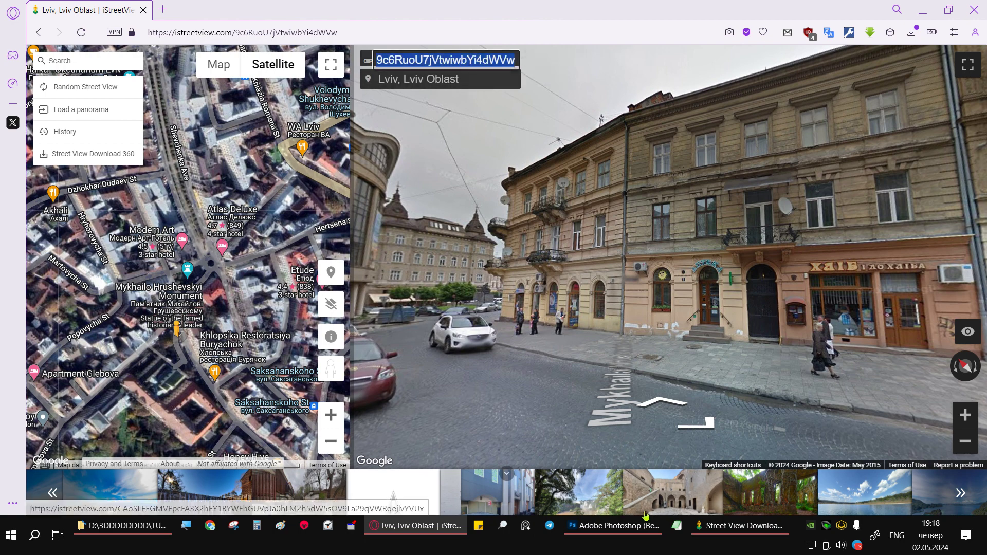
Step: Download panorama 9c6RuoU7jVtwiwbYi4dWVw as Street View 36011.jpg, then return to the browser
click(734, 527)
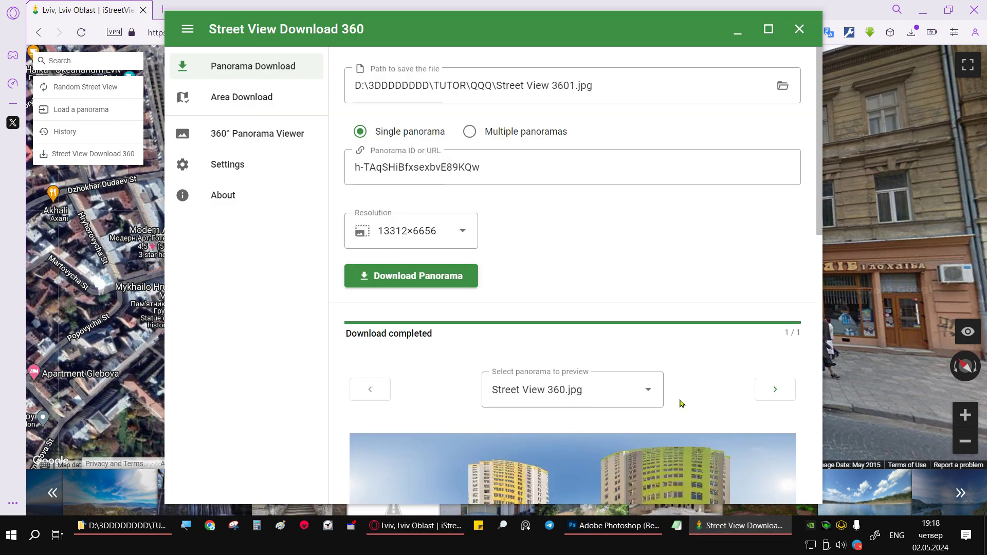
click(511, 165)
key(ctrl+a)
key(ctrl+v)
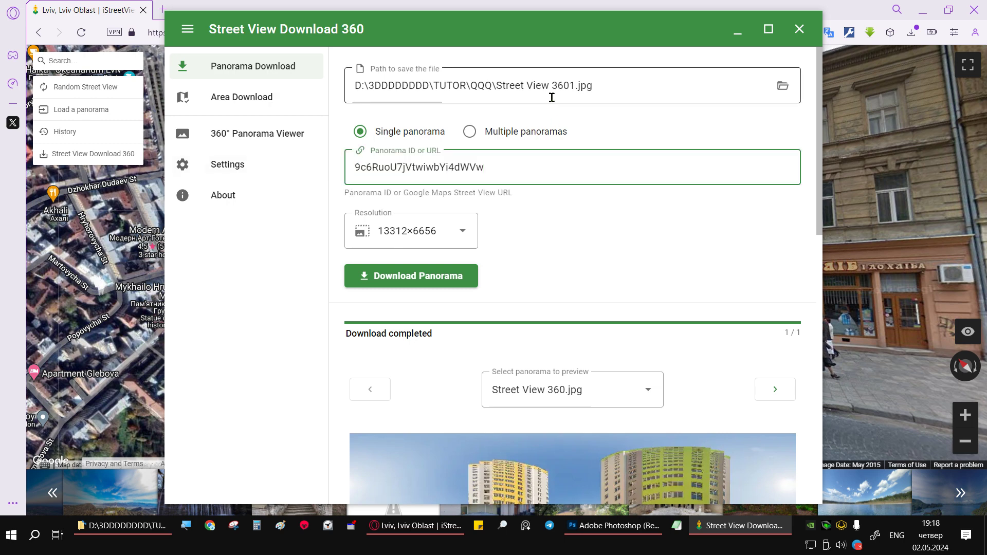
click(575, 85)
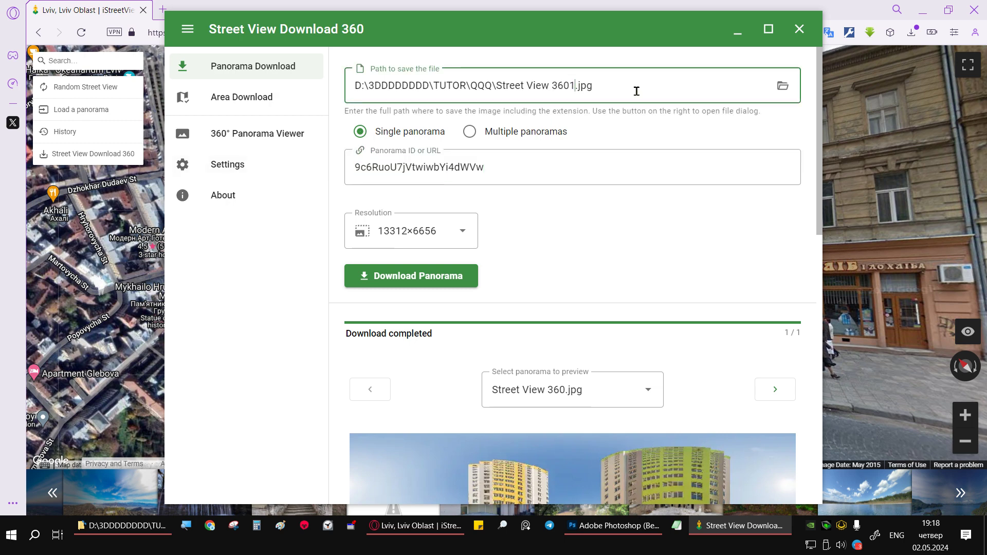
text(1)
click(426, 280)
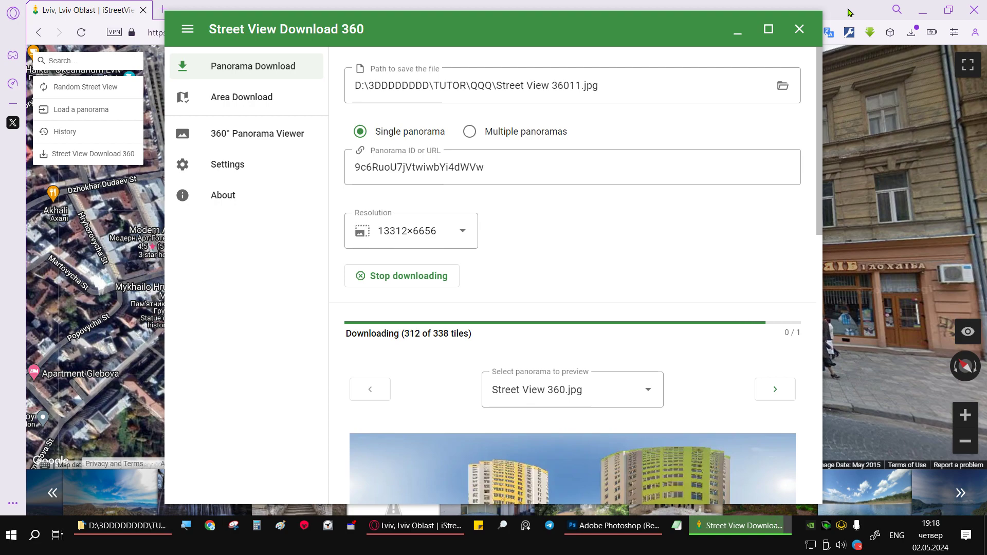
click(849, 11)
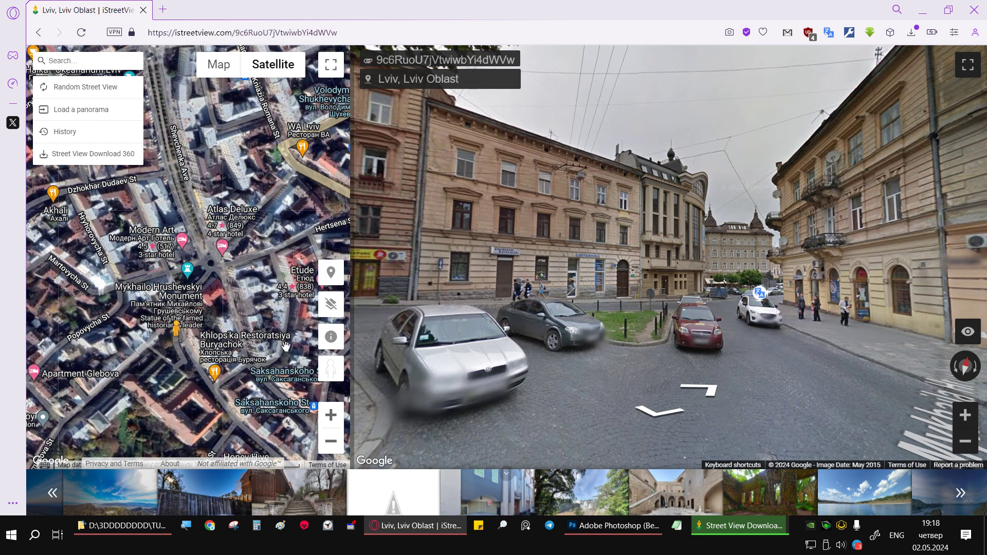
Step: Drop Pegman briefly on Ostapa Nyzhankivs'koho St, then on Podatkova near Stryiskyi Park
drag(332, 372, 272, 311)
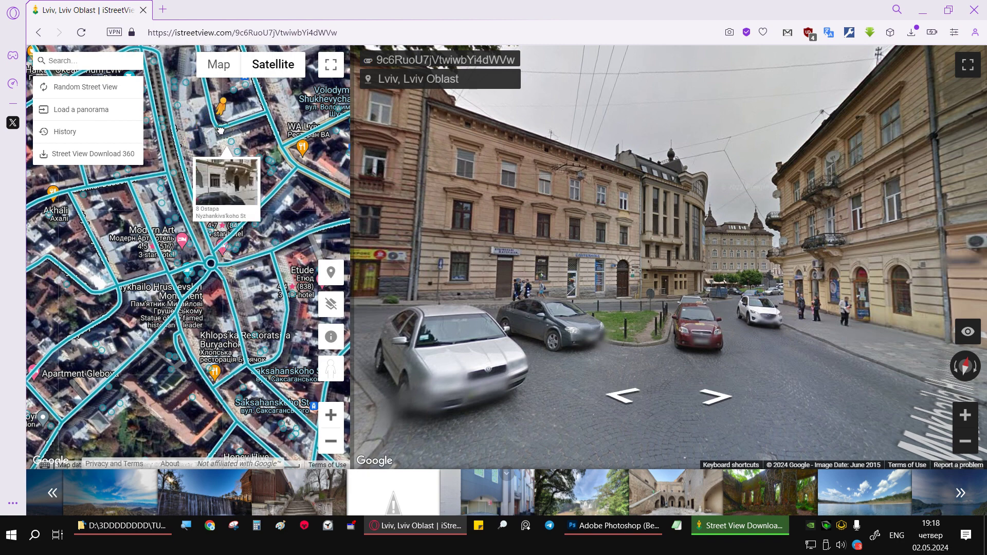
drag(221, 130, 221, 130)
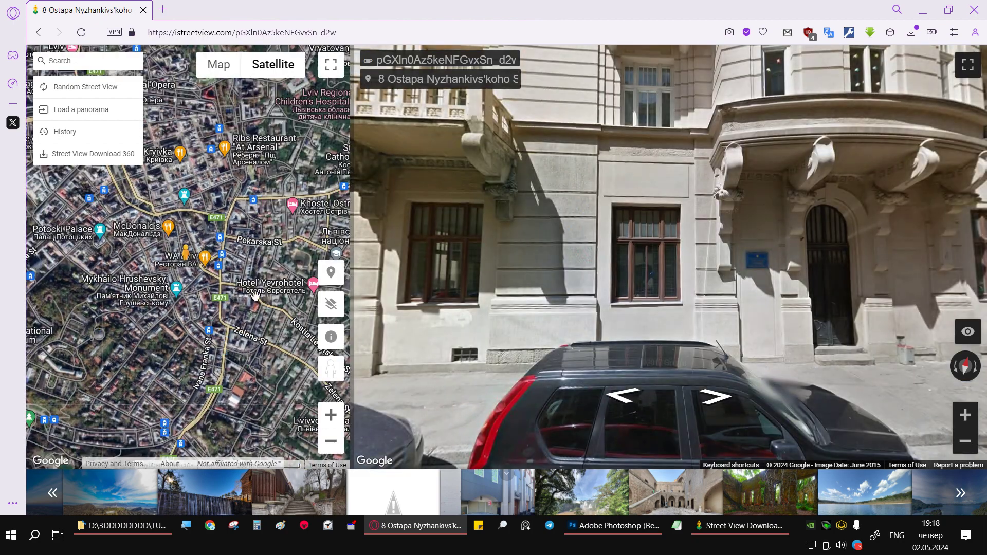
mouse_move(255, 296)
mouse_down()
mouse_move(175, 251)
mouse_move(238, 310)
mouse_up()
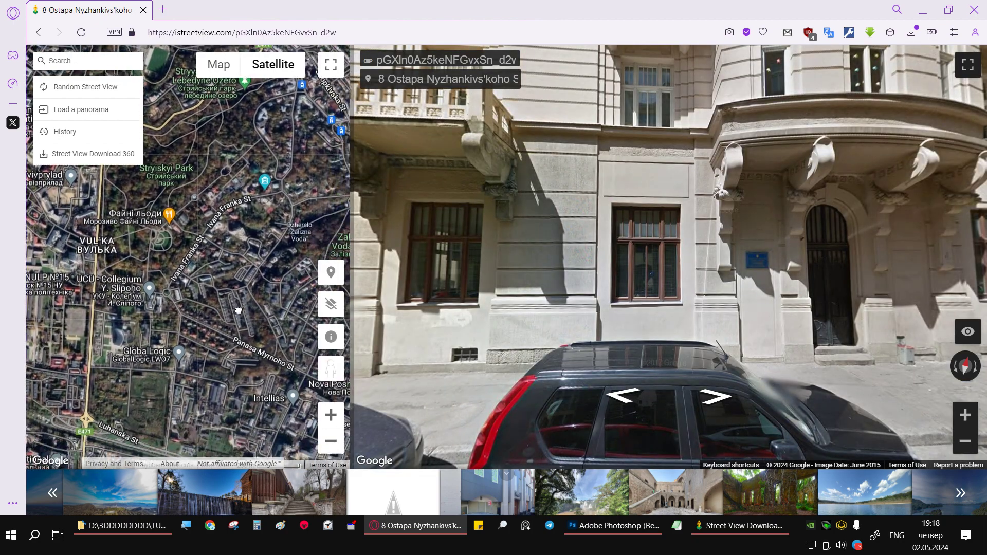
scroll(238, 311, down, 2)
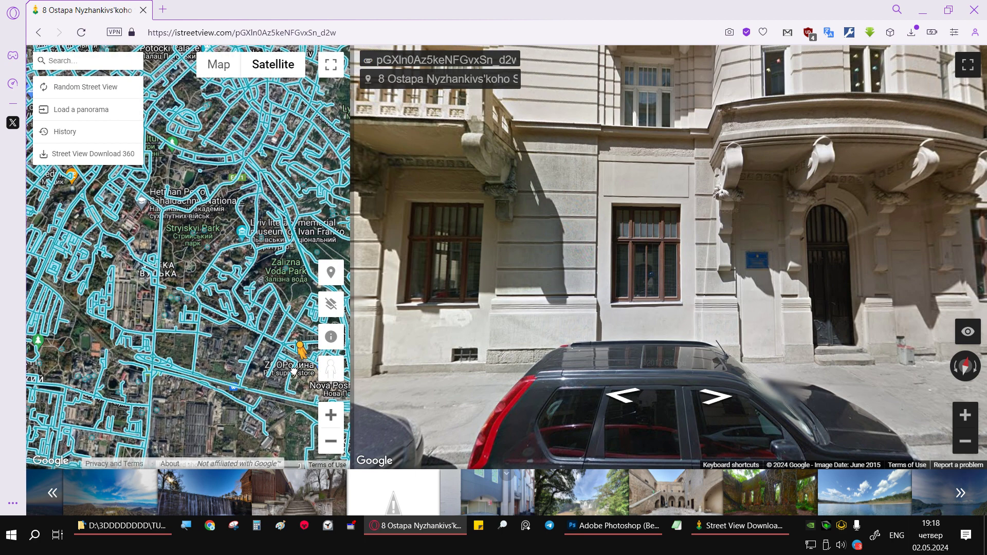
drag(300, 371, 158, 364)
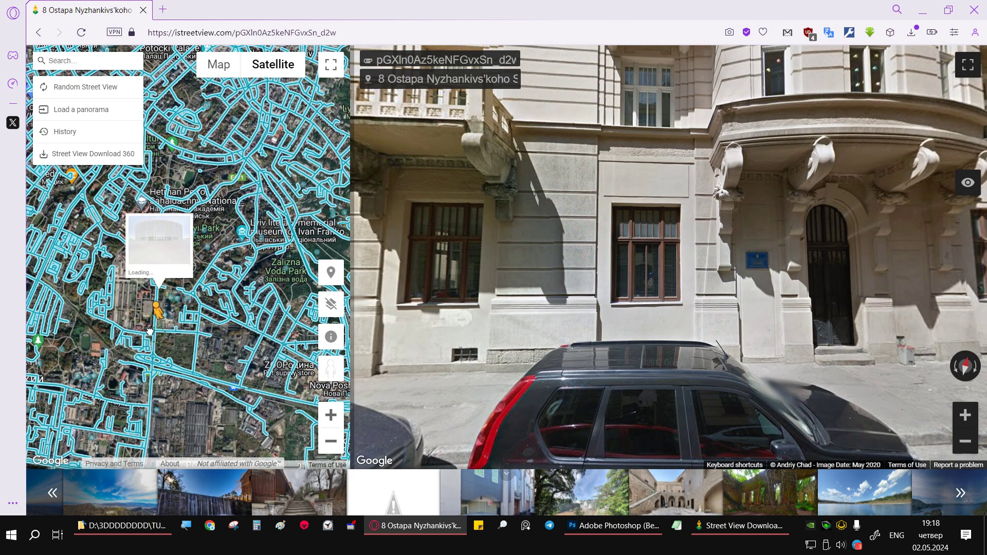
drag(151, 335, 151, 336)
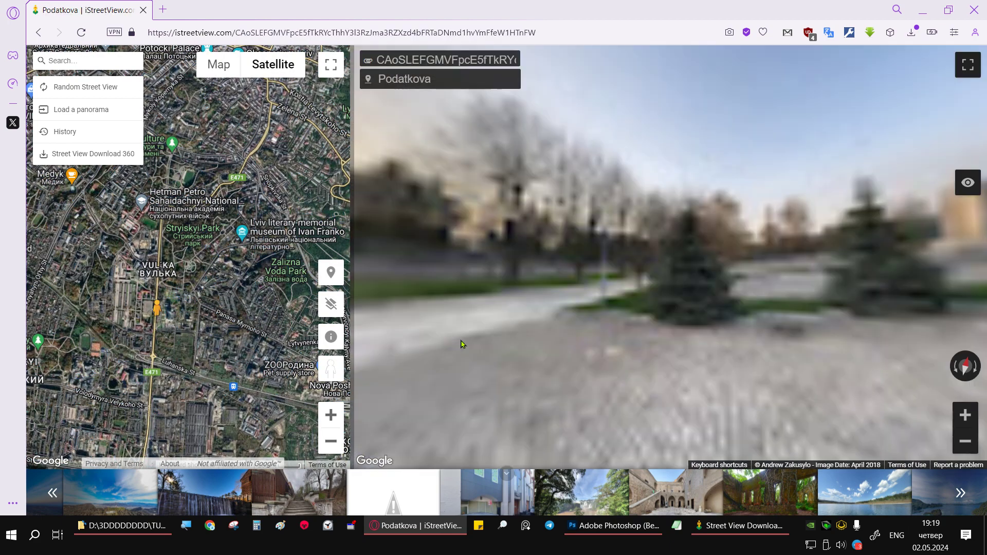
mouse_move(531, 335)
mouse_down()
mouse_move(718, 276)
mouse_move(637, 246)
mouse_up()
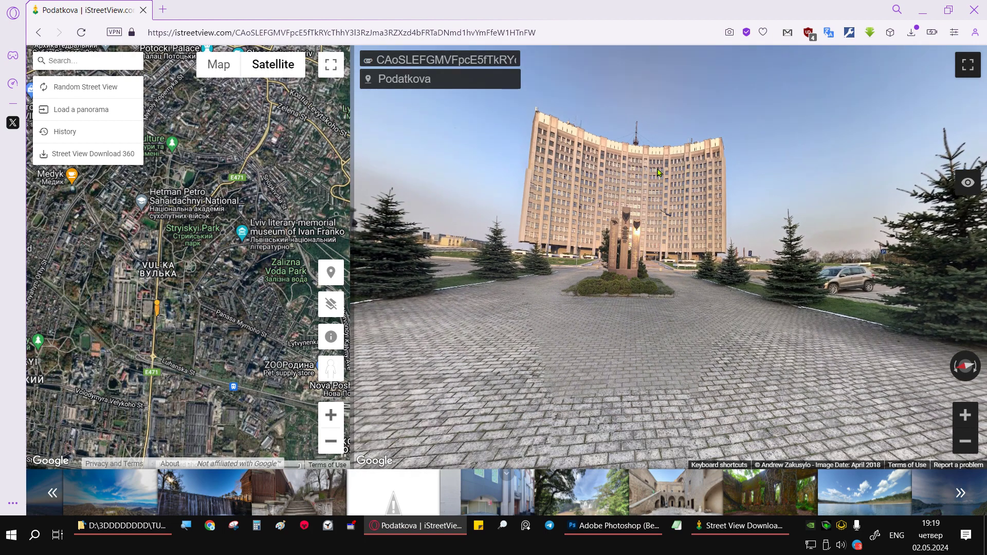
scroll(668, 169, up, 3)
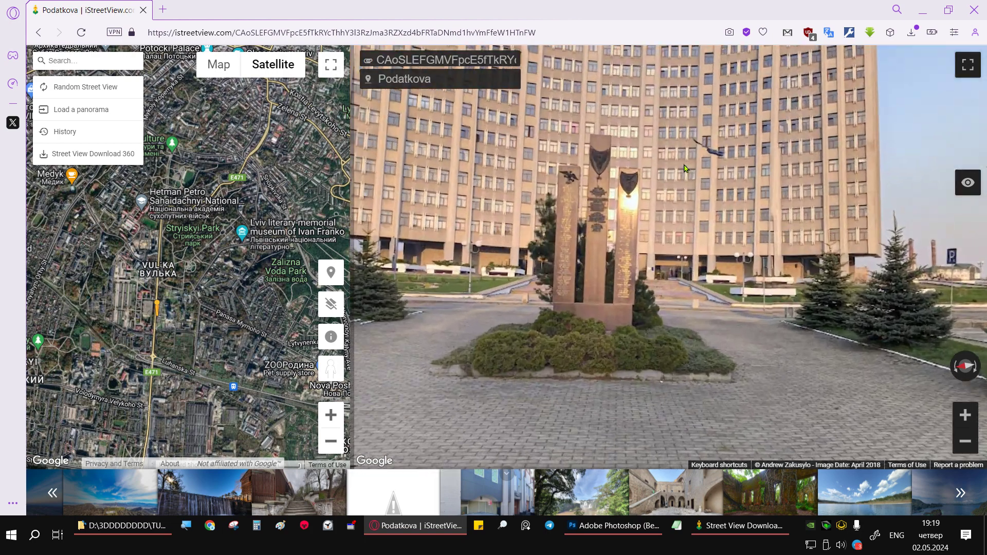
drag(684, 168, 659, 247)
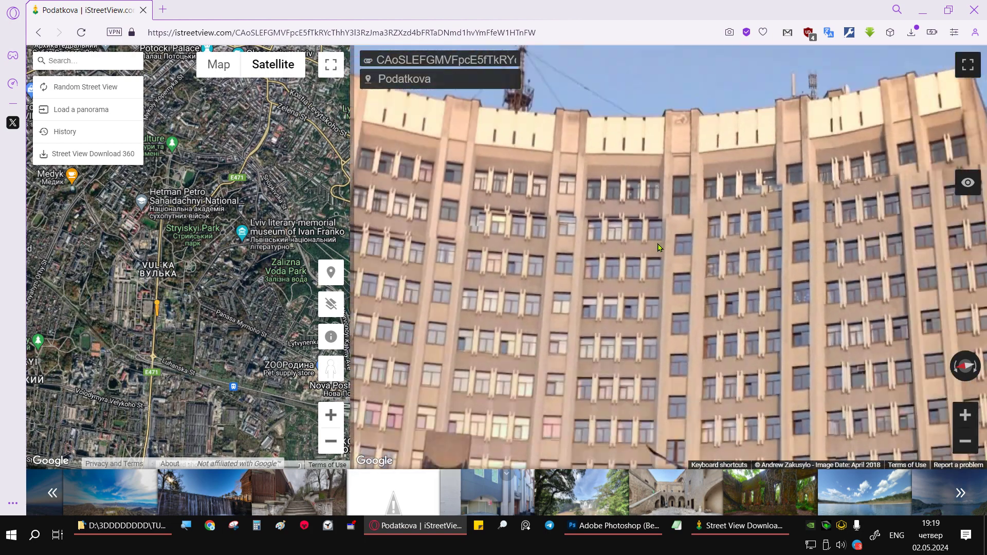
scroll(659, 247, down, 5)
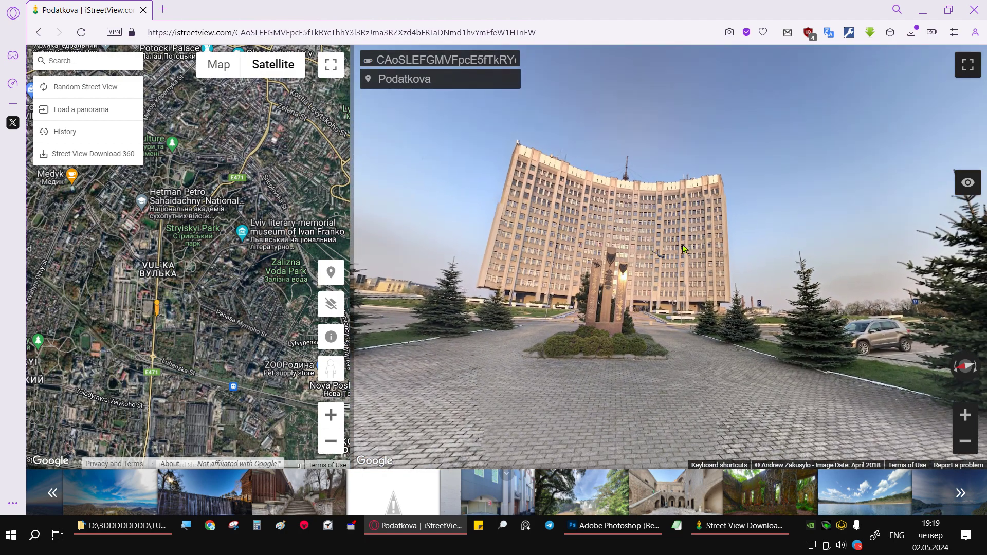
drag(624, 171, 756, 238)
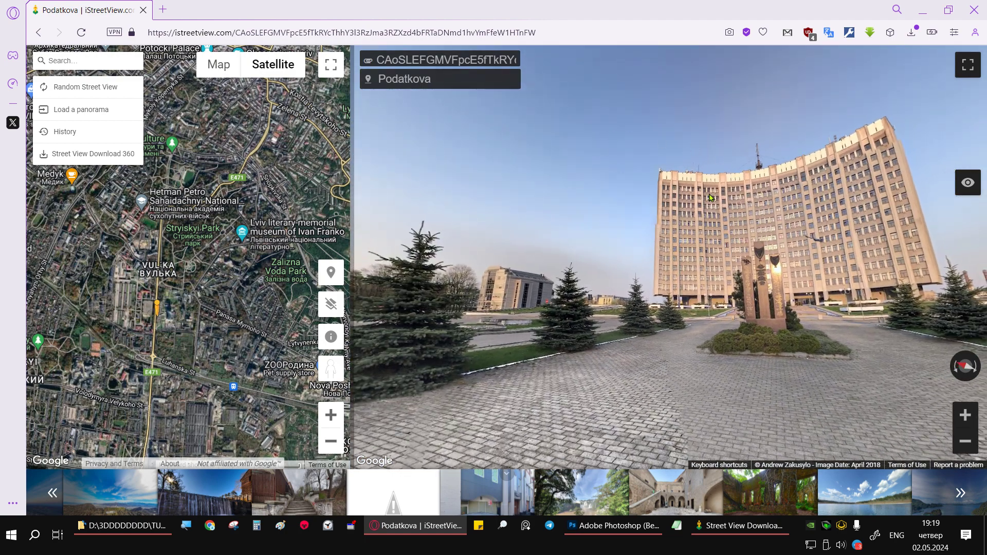
mouse_move(710, 197)
mouse_down()
mouse_move(426, 202)
mouse_move(312, 331)
mouse_up()
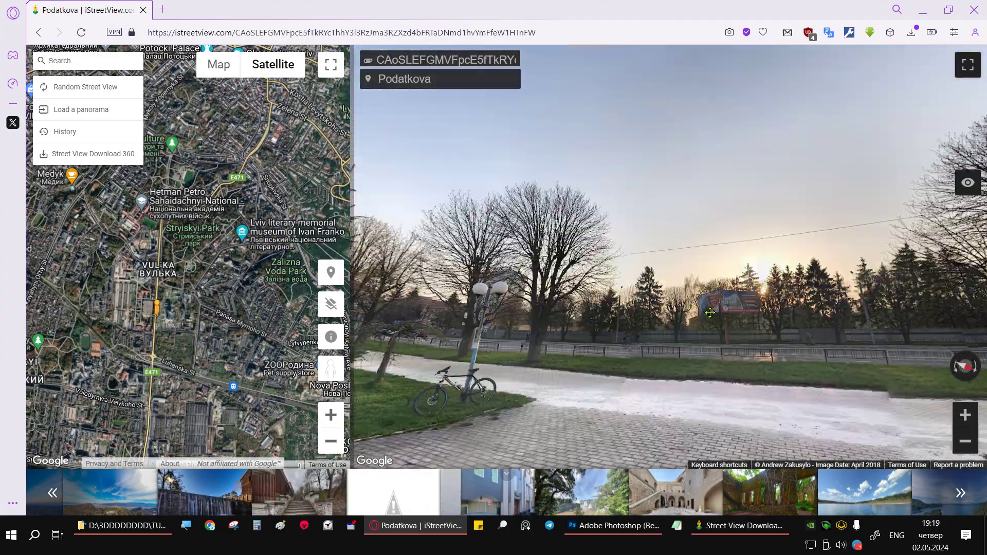
mouse_move(312, 332)
mouse_down()
mouse_move(524, 315)
mouse_move(588, 220)
mouse_move(849, 335)
mouse_up()
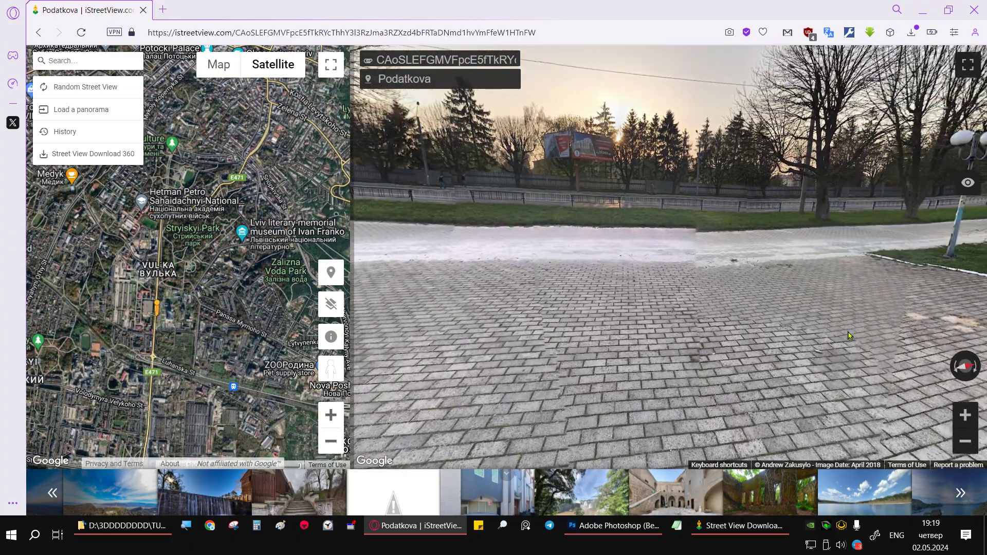
mouse_move(330, 367)
mouse_down()
mouse_move(313, 350)
mouse_move(157, 373)
mouse_up()
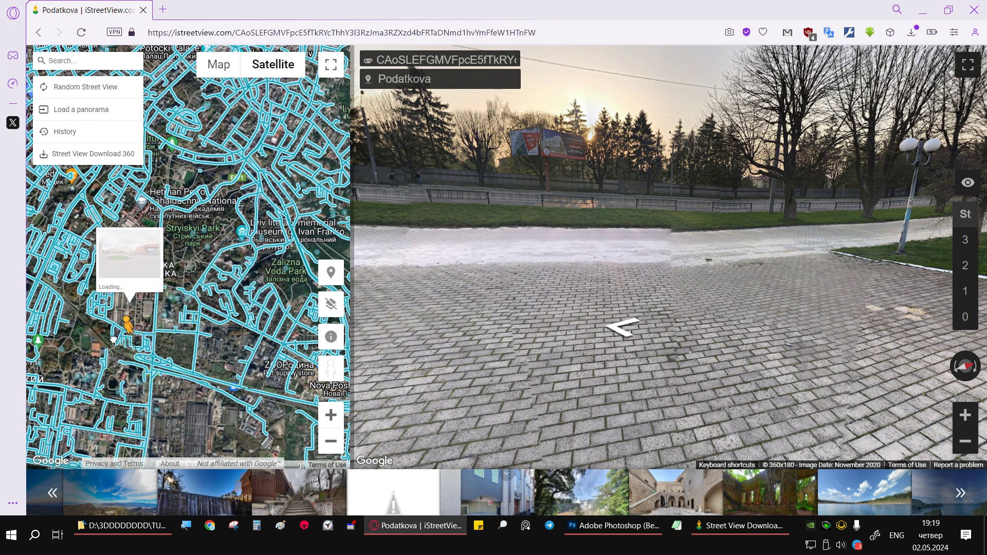
Step: Open the Greenville House panorama, step forward once and look up at the tall building
drag(140, 425, 60, 299)
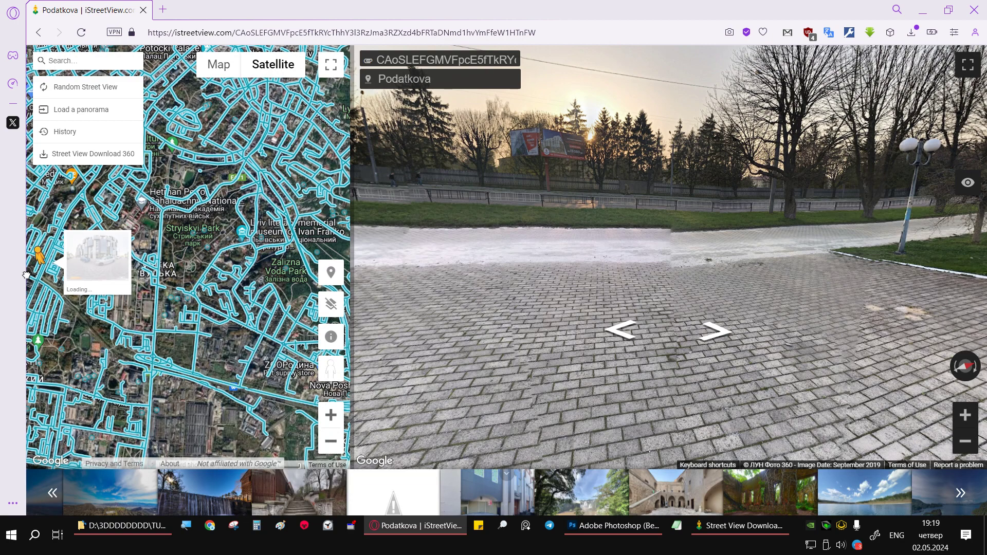
drag(27, 273, 31, 278)
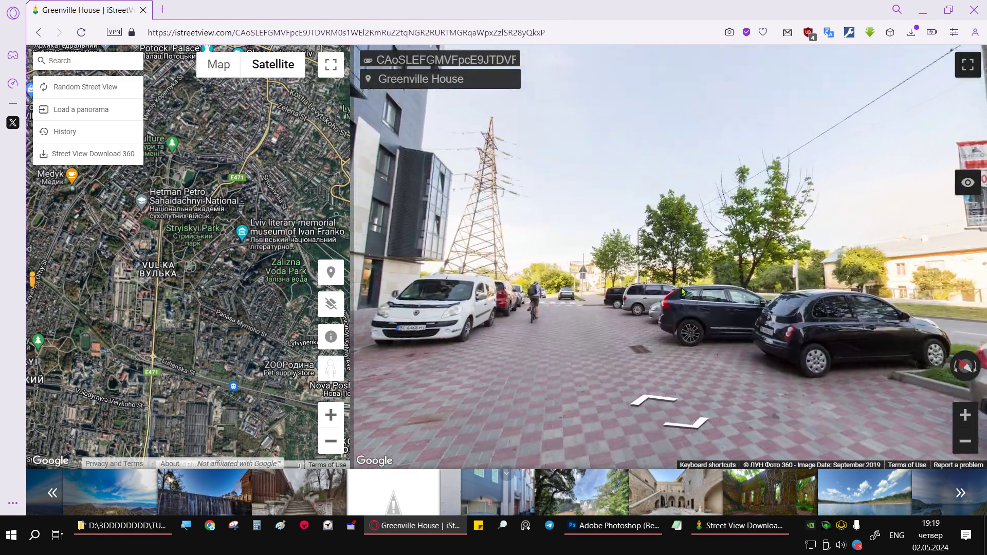
click(658, 402)
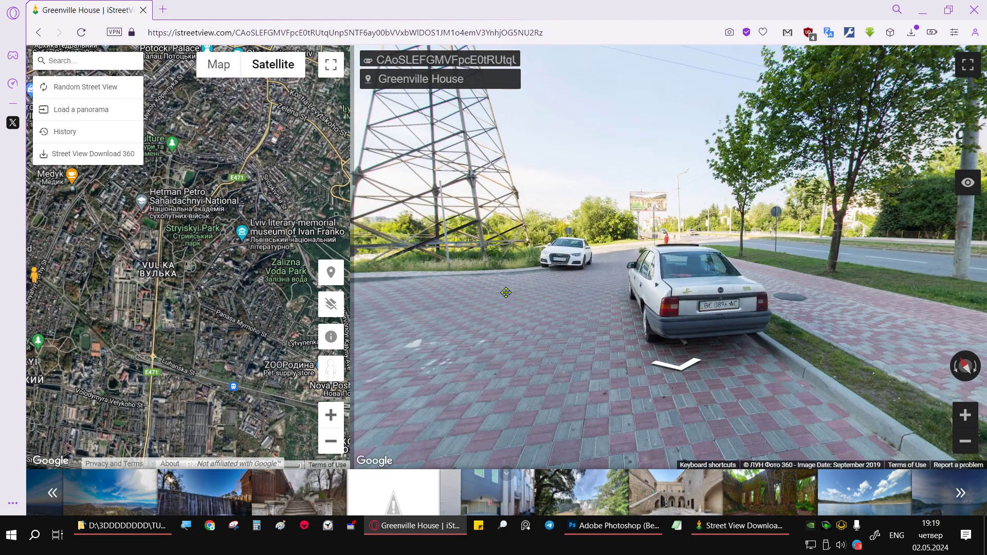
mouse_move(505, 293)
mouse_down()
mouse_move(861, 319)
mouse_move(778, 346)
mouse_up()
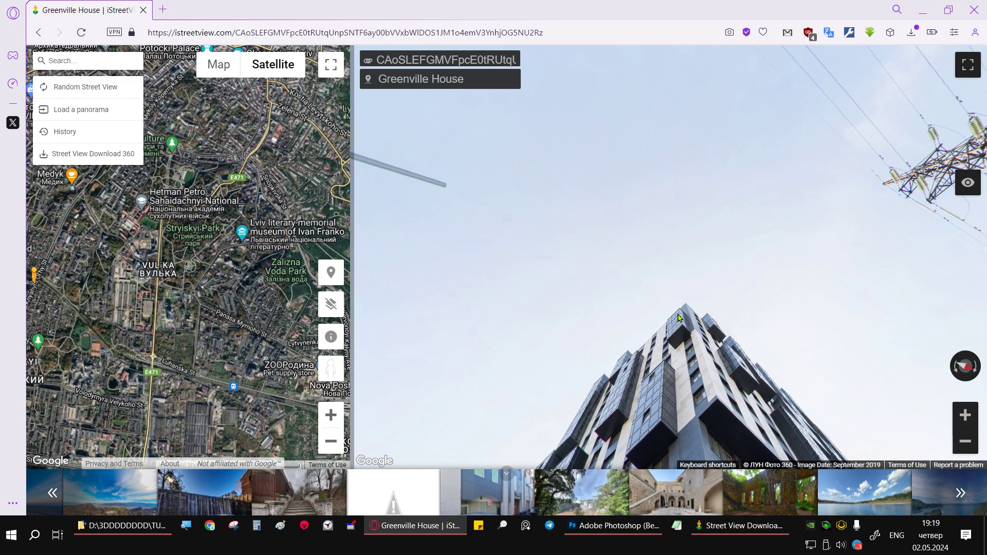
drag(678, 428, 660, 377)
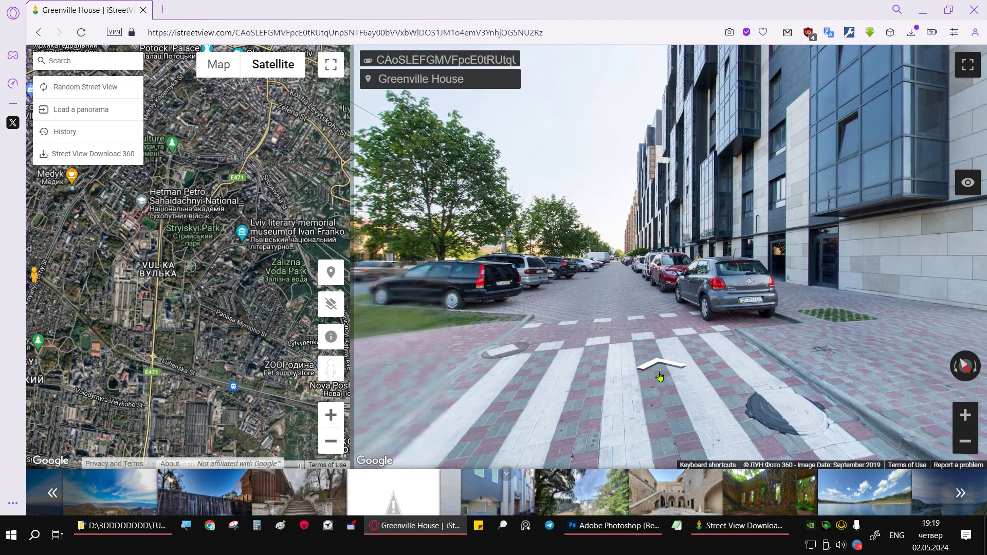
Step: Walk seven panoramas forward along the street past the parked vans
click(660, 377)
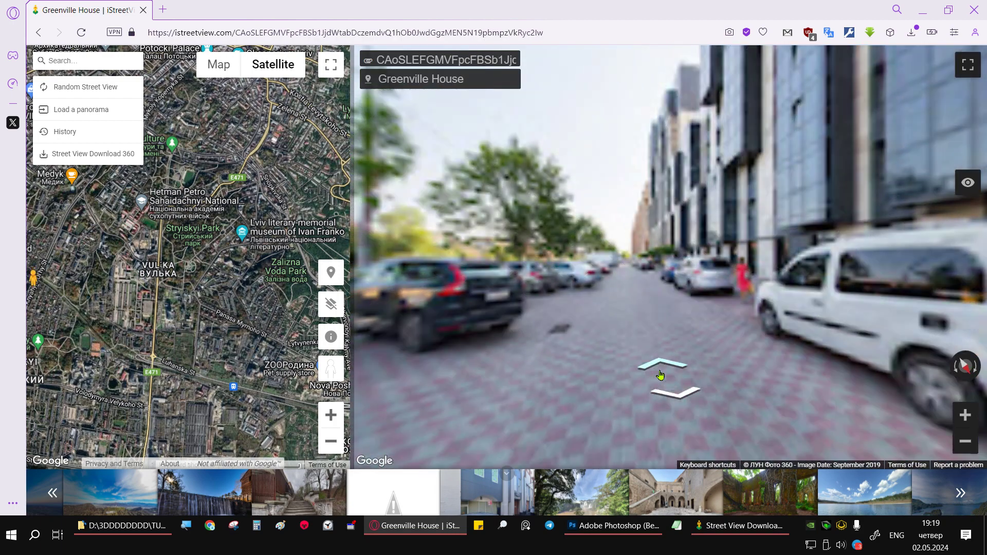
click(661, 376)
click(660, 375)
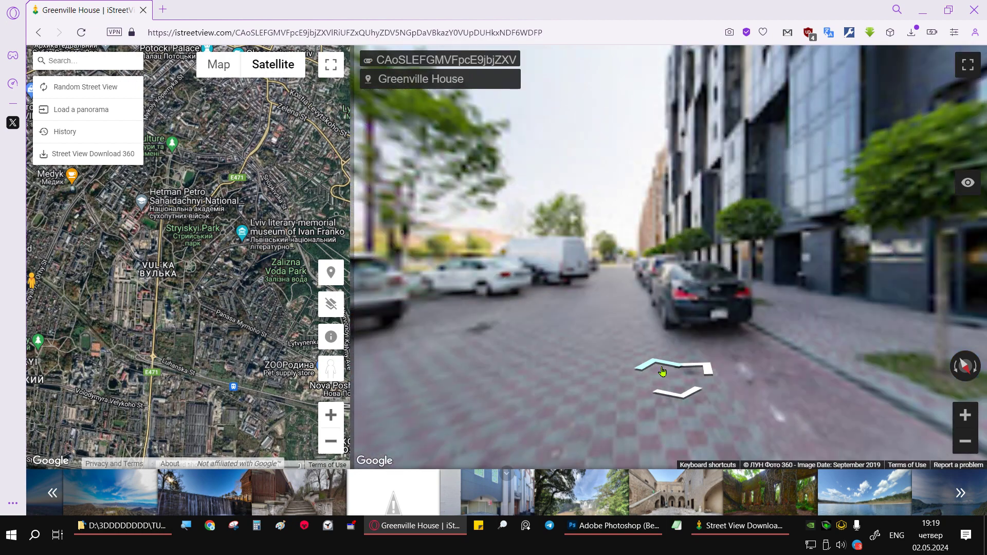
click(662, 372)
click(661, 370)
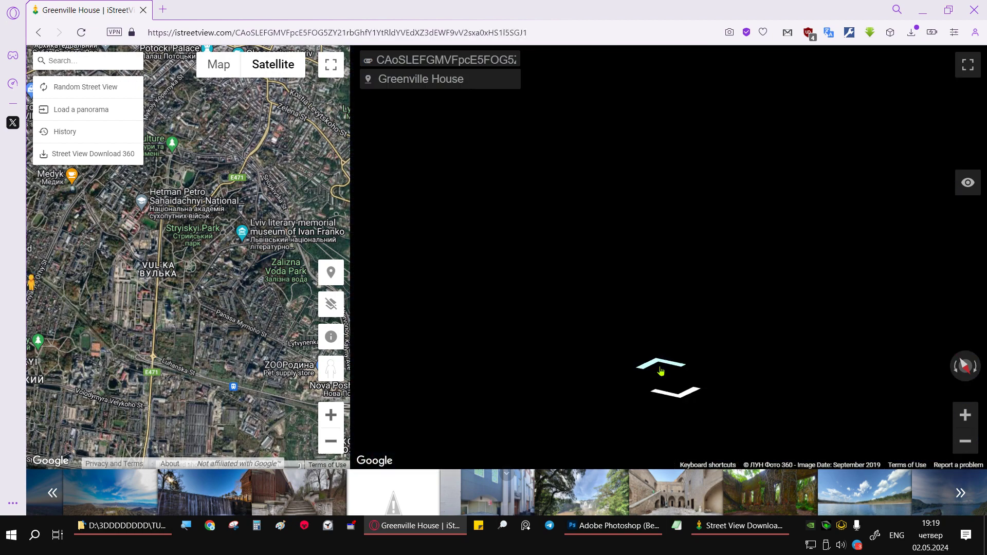
click(660, 370)
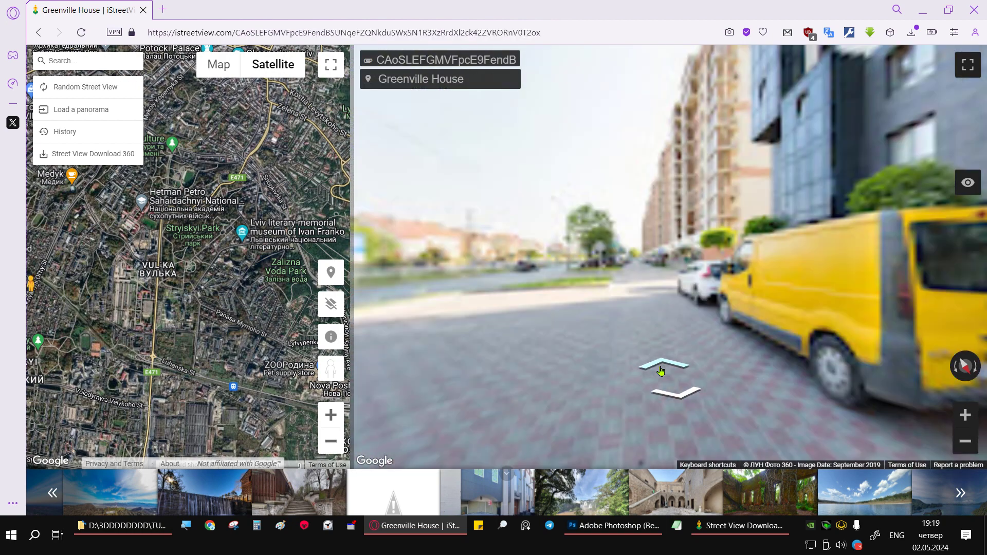
click(661, 370)
Step: Step two more panoramas forward and turn to face the tall apartment towers
drag(587, 289, 689, 309)
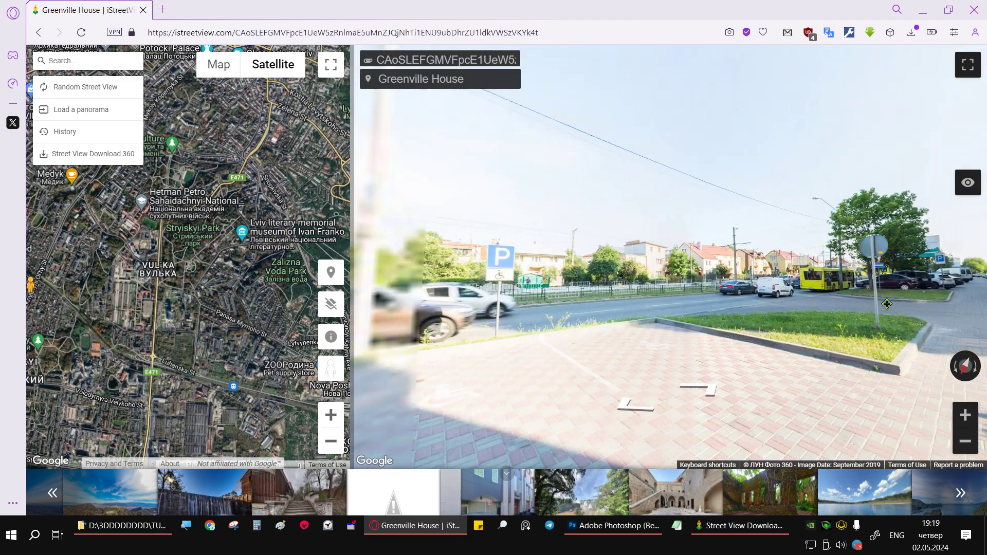
click(696, 371)
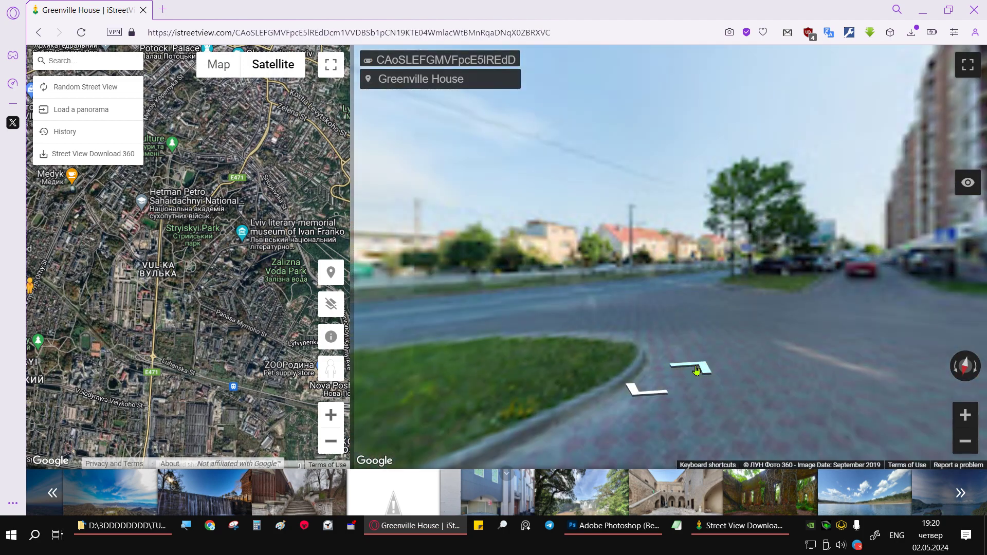
click(696, 369)
drag(761, 312, 679, 425)
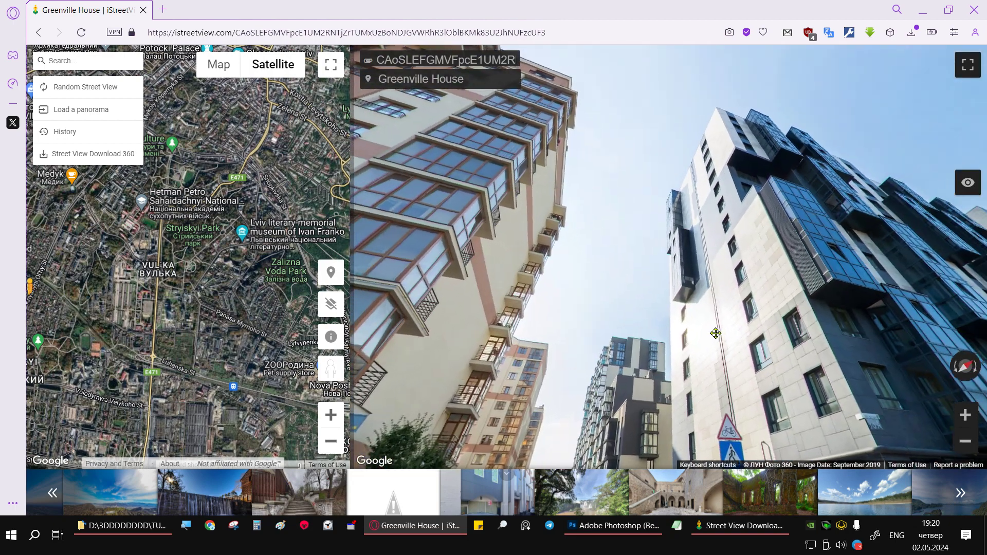
drag(804, 313, 910, 308)
scroll(142, 321, down, 2)
scroll(143, 320, down, 2)
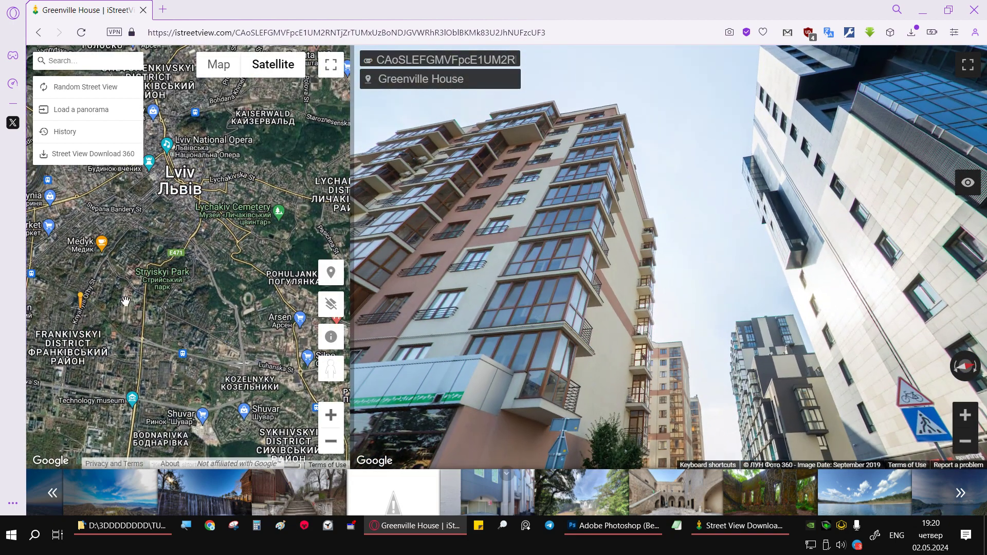
Step: Zoom the satellite map out and pan east from Lviv across Ukraine
click(211, 256)
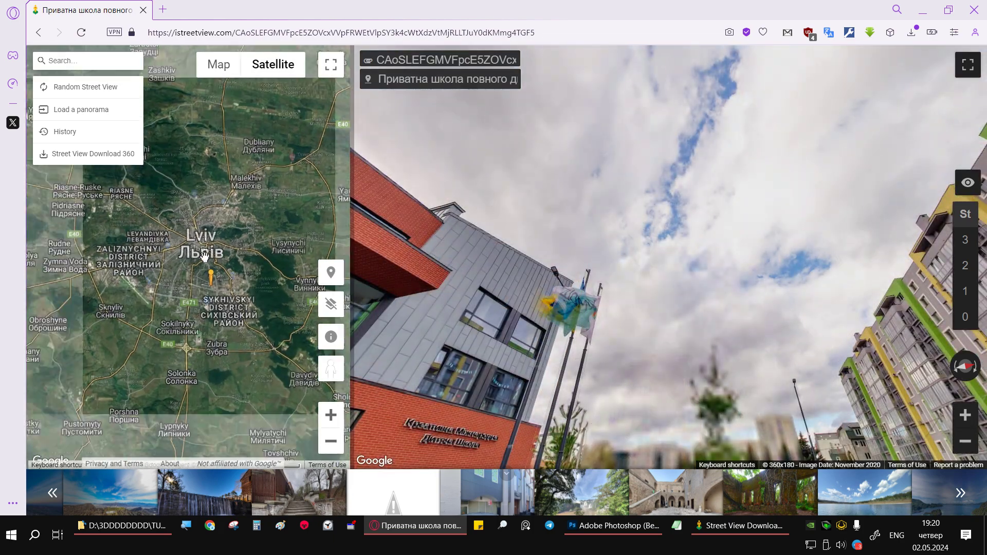
scroll(160, 231, down, 3)
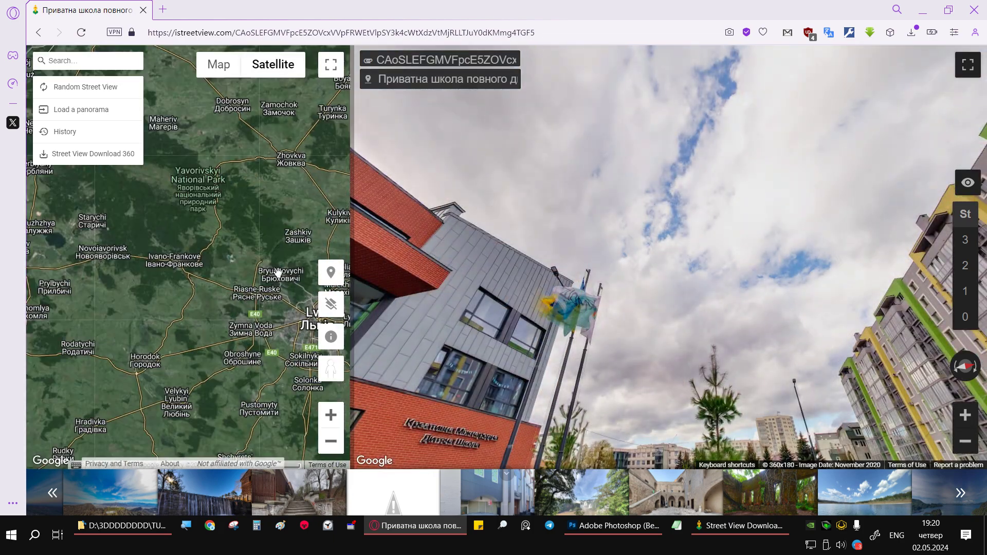
drag(254, 294, 159, 284)
scroll(159, 284, down, 2)
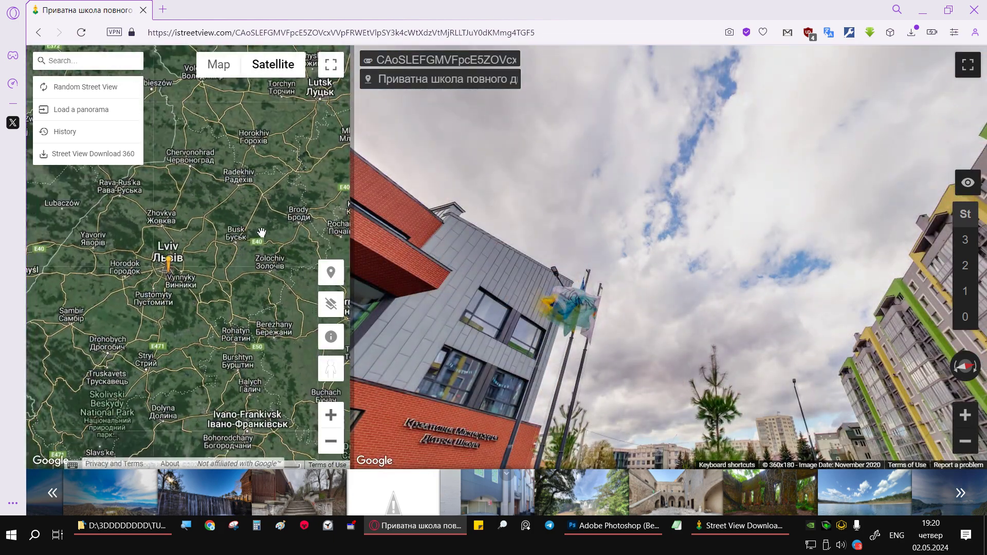
scroll(265, 262, down, 2)
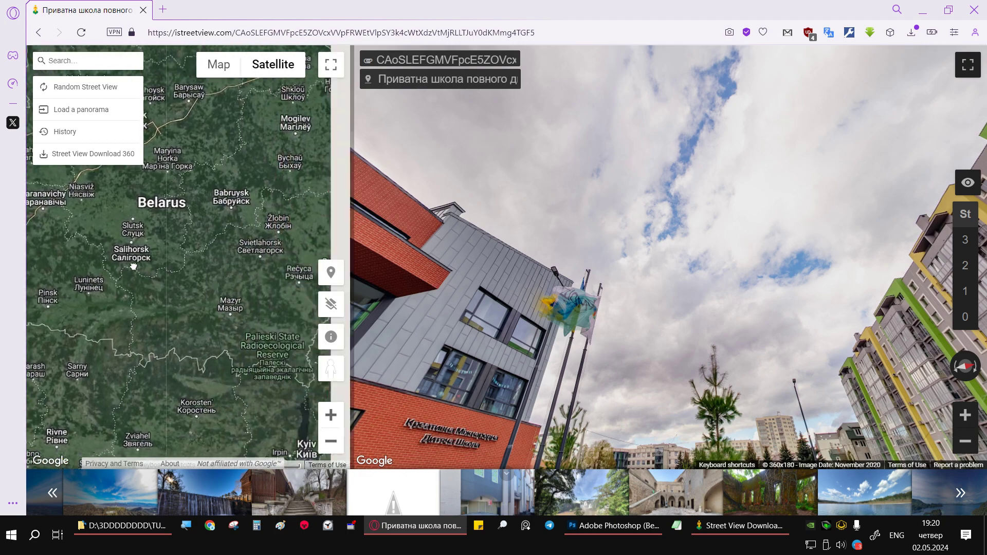
drag(308, 208, 125, 334)
drag(339, 383, 238, 245)
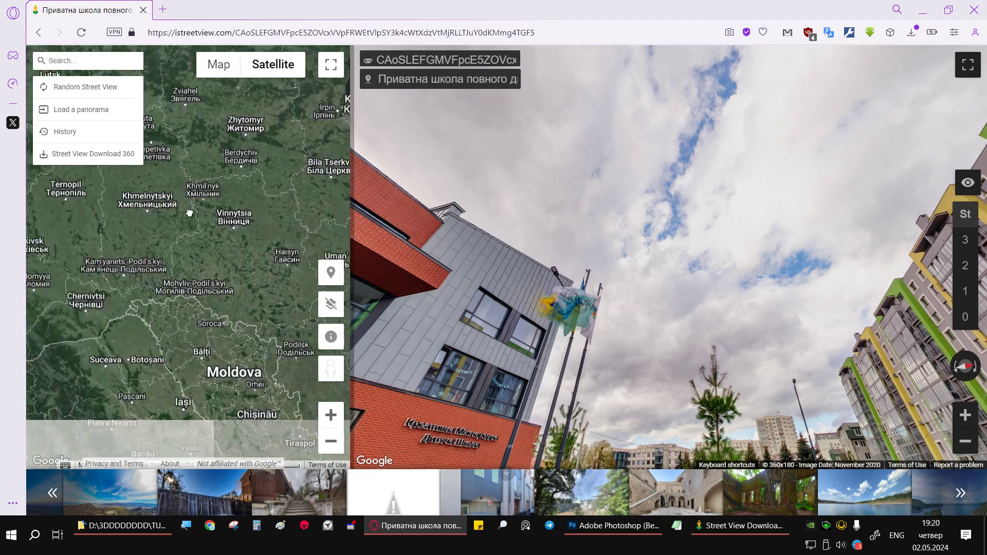
Step: Zoom into central Kyiv and drop the pegman there to open the TSUM panorama
scroll(238, 245, up, 1)
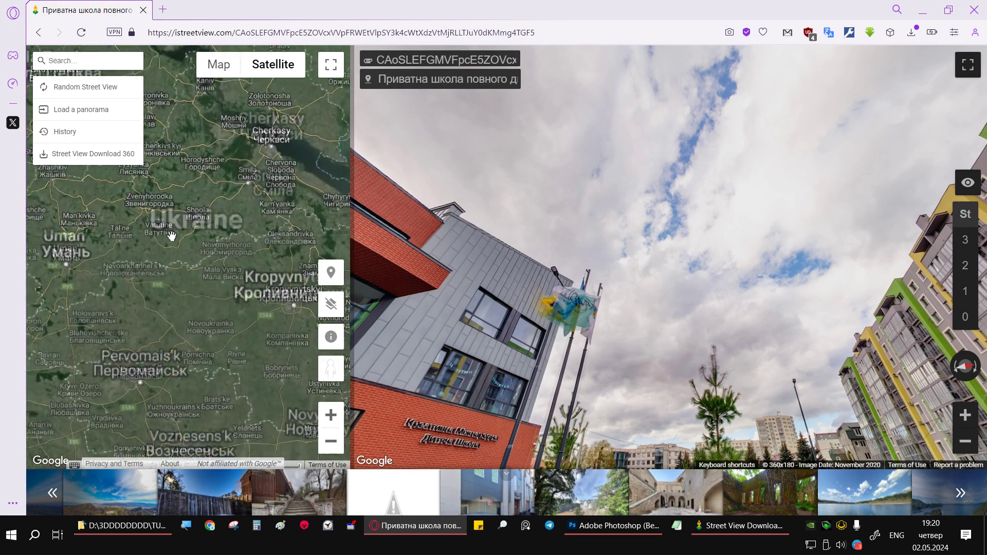
scroll(229, 245, up, 1)
scroll(221, 244, up, 1)
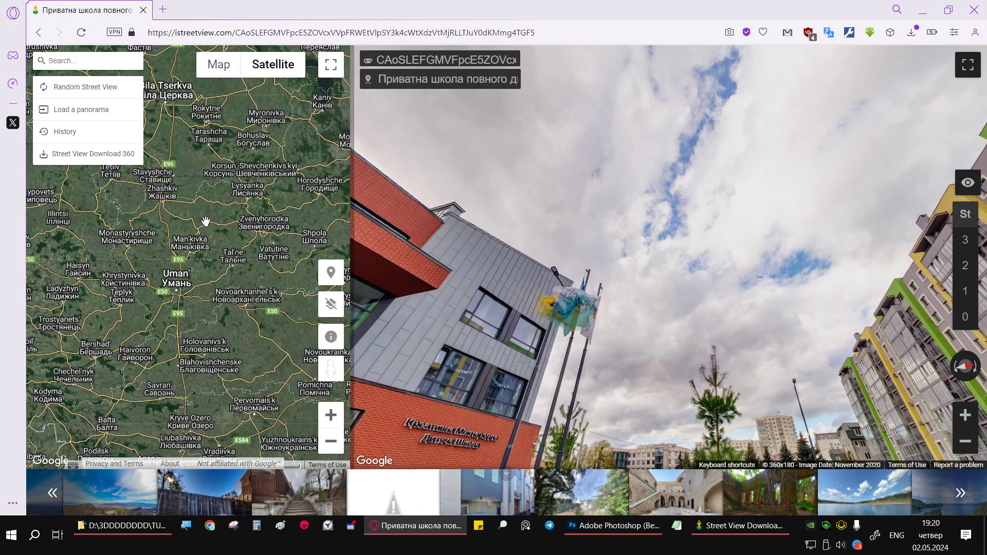
drag(218, 245, 210, 309)
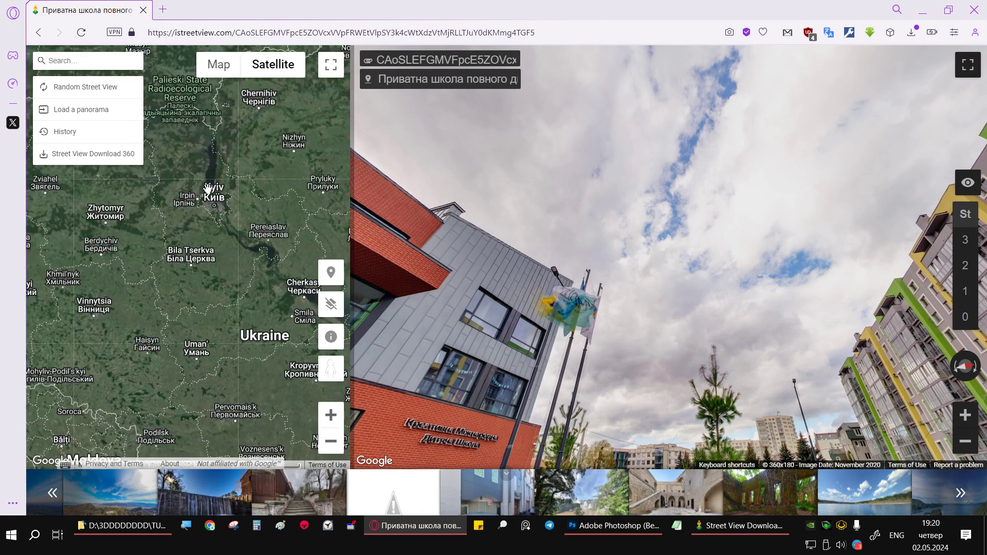
scroll(209, 196, up, 1)
scroll(220, 206, up, 1)
scroll(229, 251, up, 1)
scroll(228, 252, up, 1)
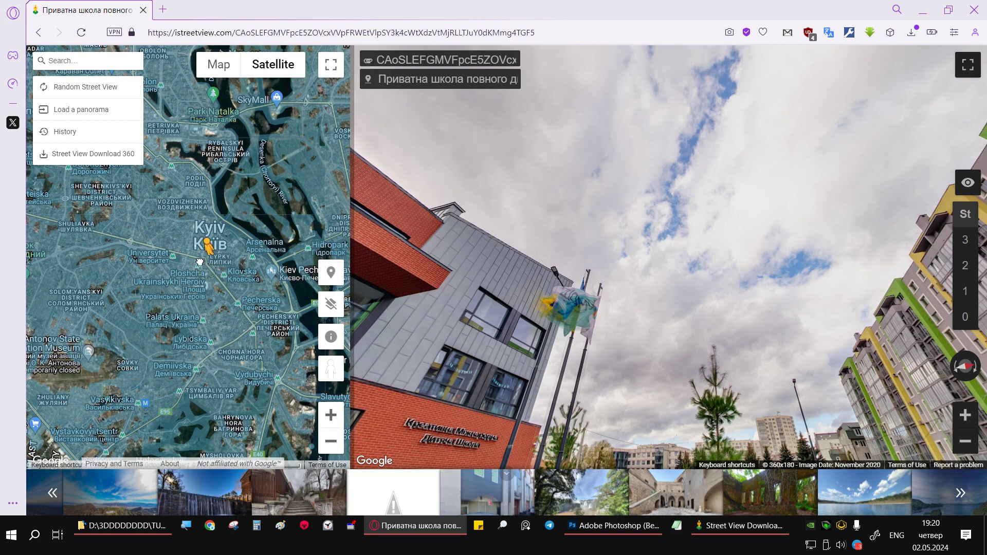
drag(193, 253, 196, 252)
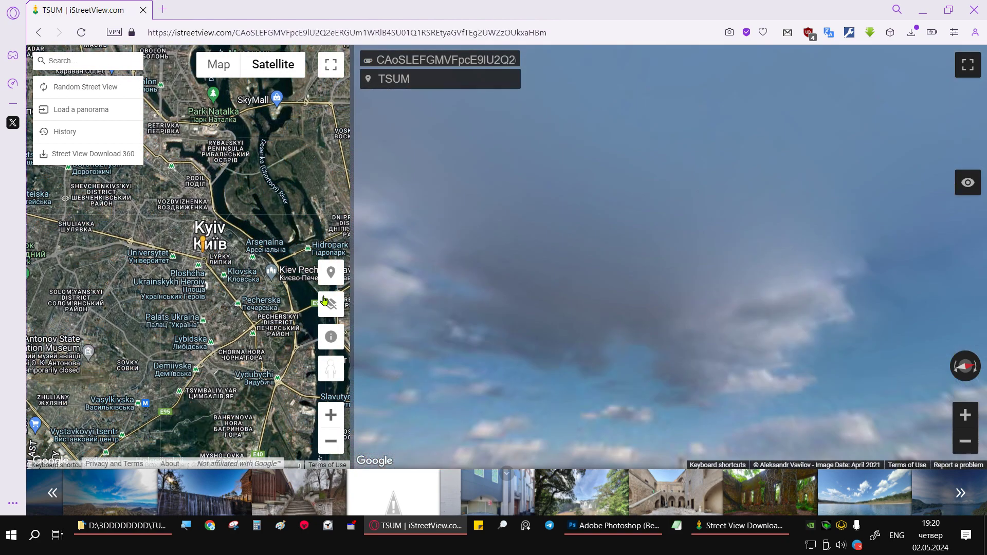
Step: Look around the aerial TSUM panorama, tilting down over the courtyard and back to the horizon
mouse_move(617, 414)
mouse_down()
mouse_move(776, 259)
mouse_move(605, 274)
mouse_up()
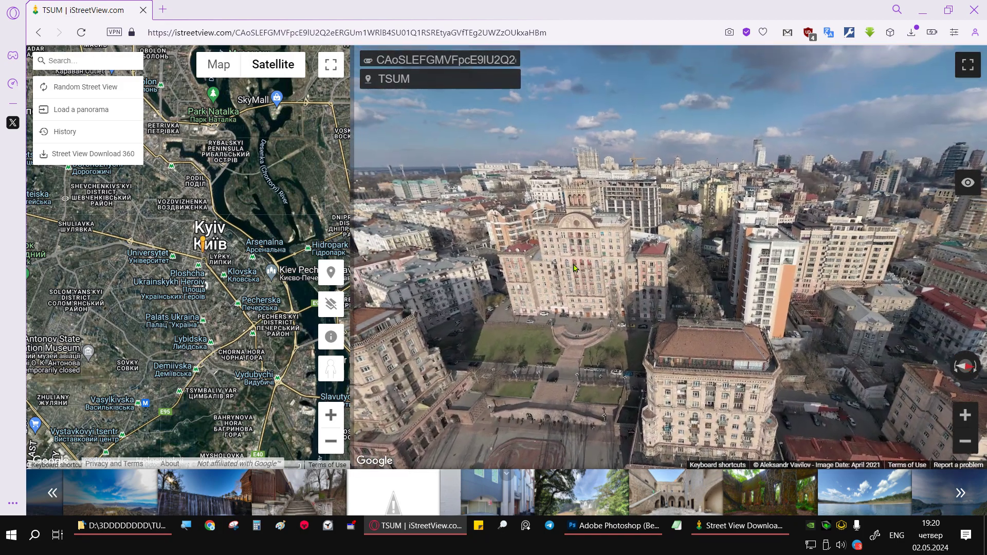
scroll(606, 274, up, 5)
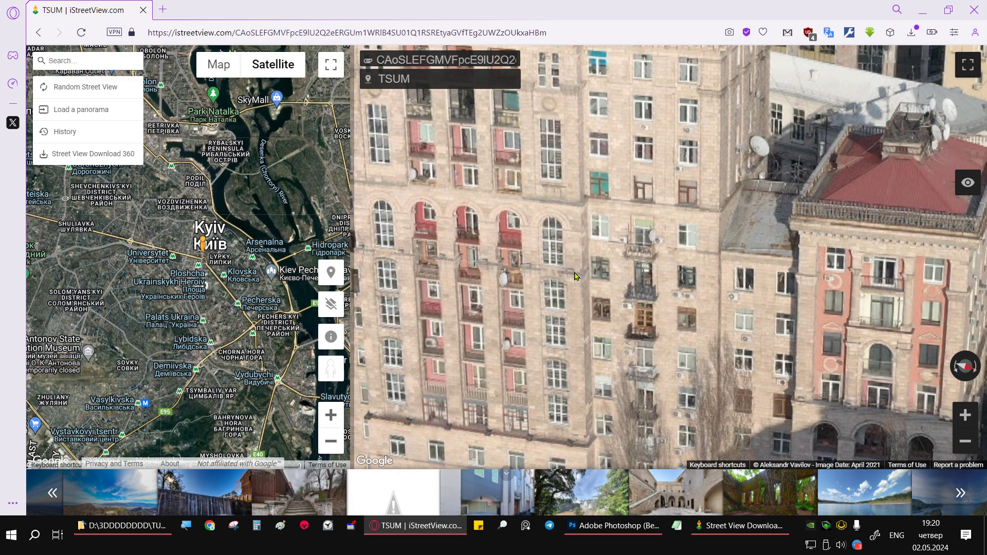
scroll(566, 267, down, 3)
scroll(566, 268, down, 2)
scroll(566, 267, up, 3)
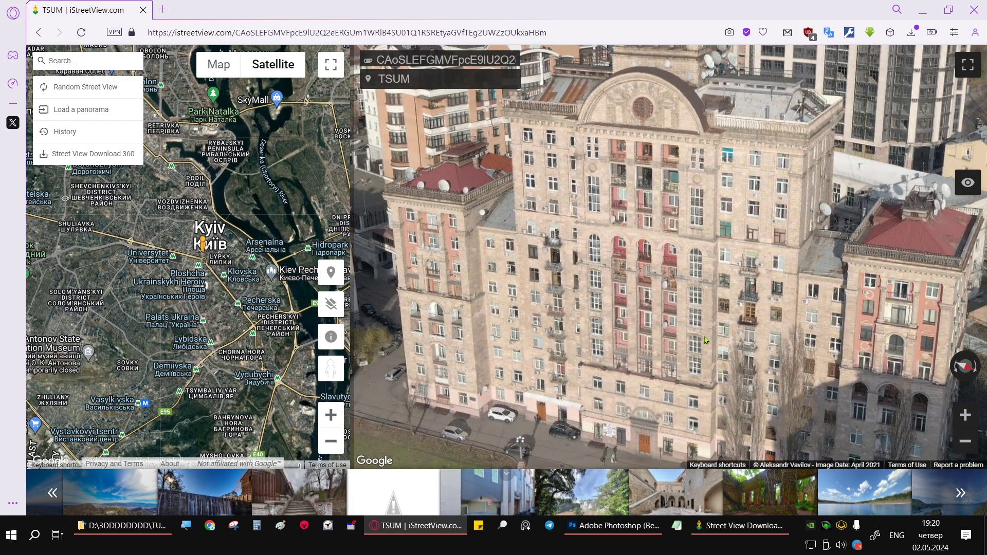
scroll(706, 340, down, 2)
scroll(668, 341, down, 2)
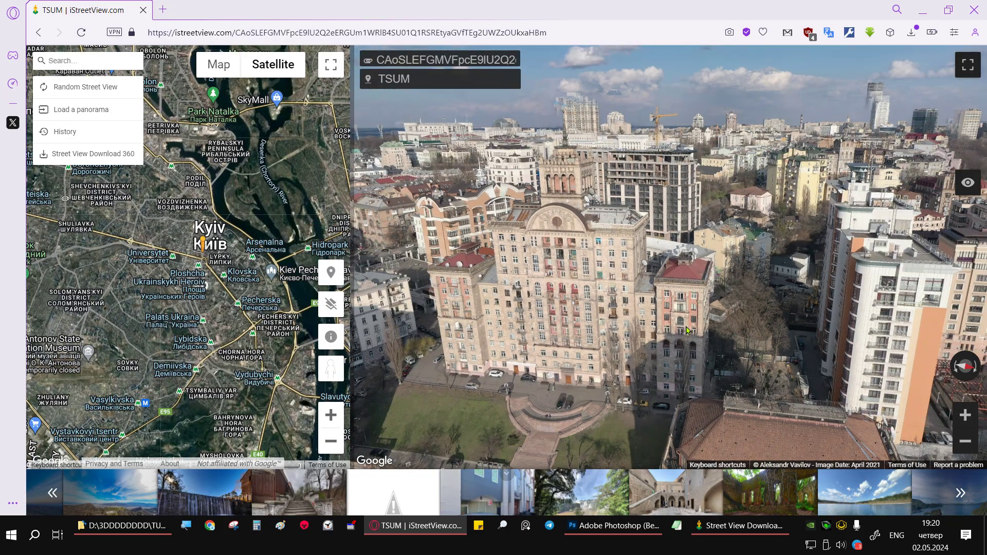
drag(687, 331, 704, 176)
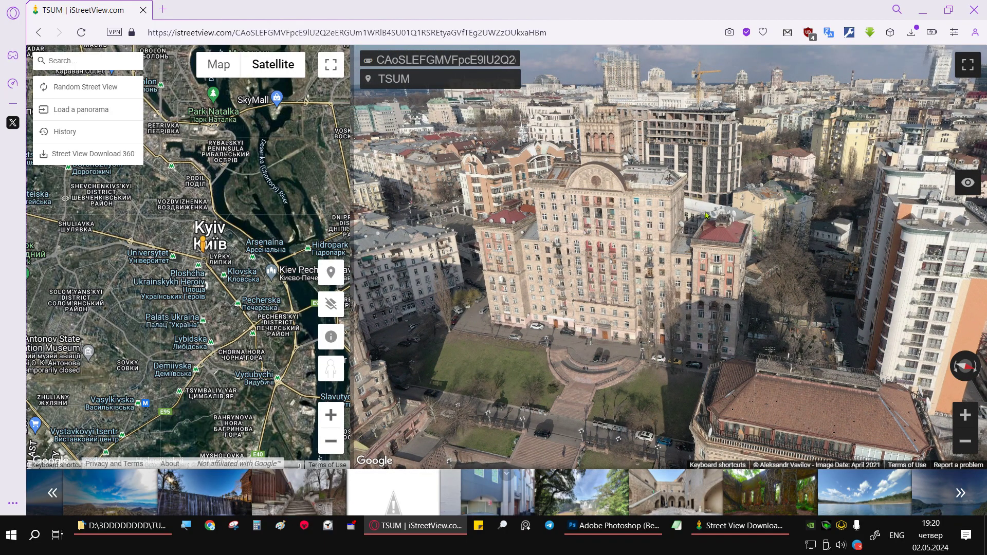
mouse_move(801, 271)
mouse_down()
mouse_move(607, 108)
mouse_move(858, 233)
mouse_up()
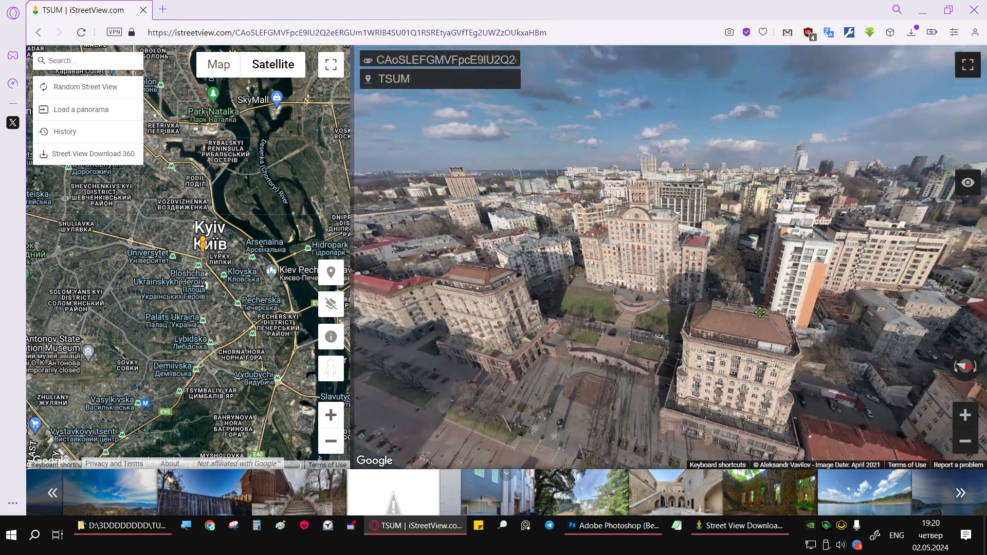
drag(716, 188, 978, 202)
Step: Preview the panorama thumbnail, then zoom the map in to the TSUM block on Khreshchatyk St
click(970, 183)
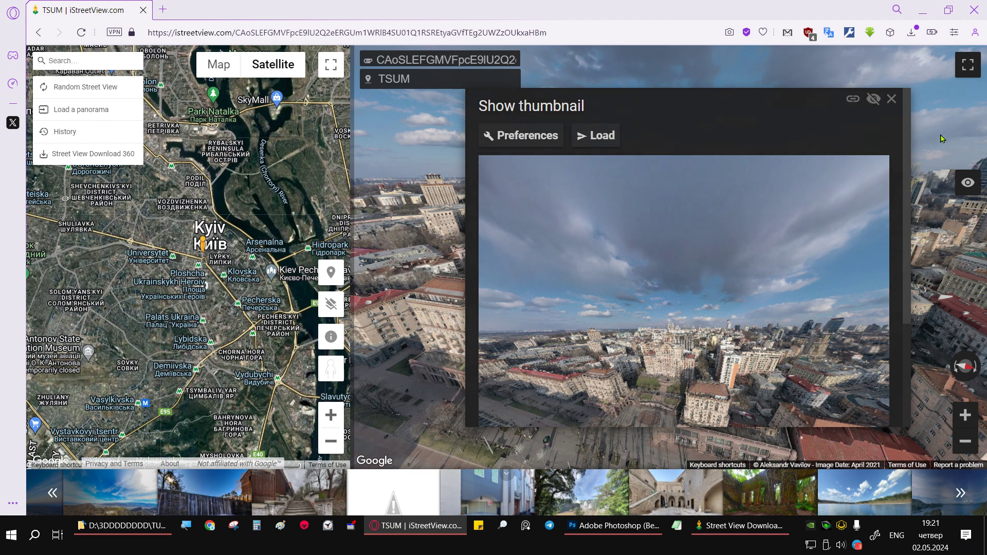
click(892, 100)
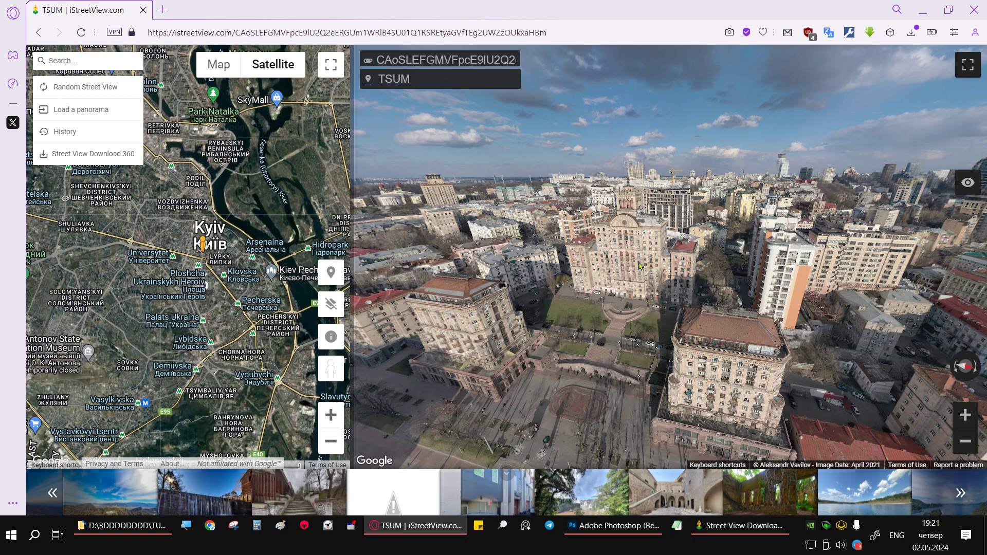
scroll(640, 265, up, 2)
scroll(672, 291, up, 3)
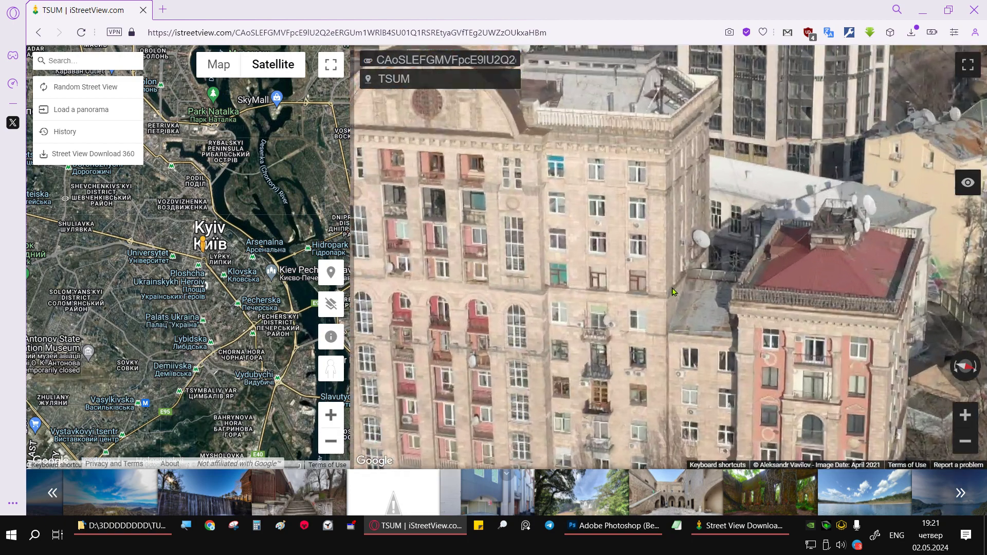
scroll(660, 278, down, 5)
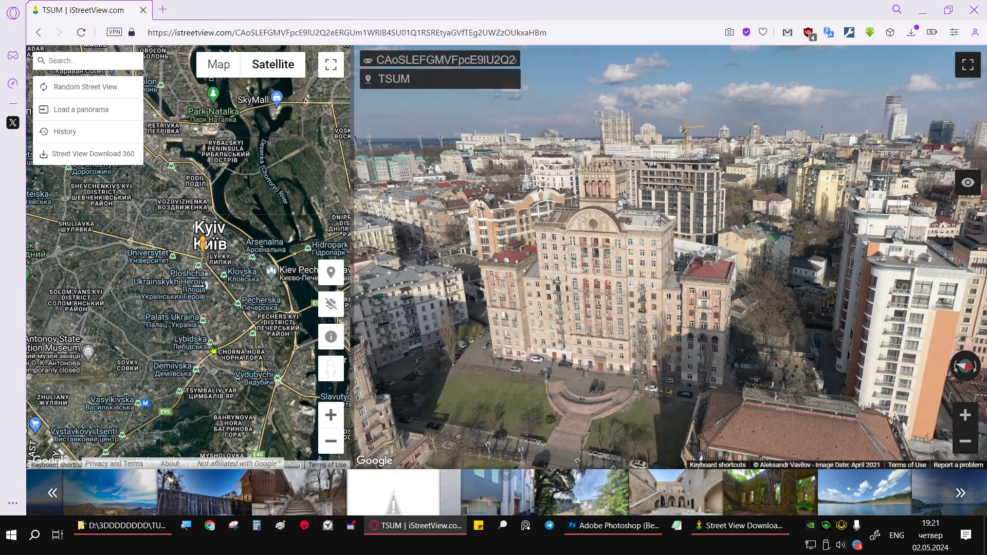
scroll(284, 321, up, 2)
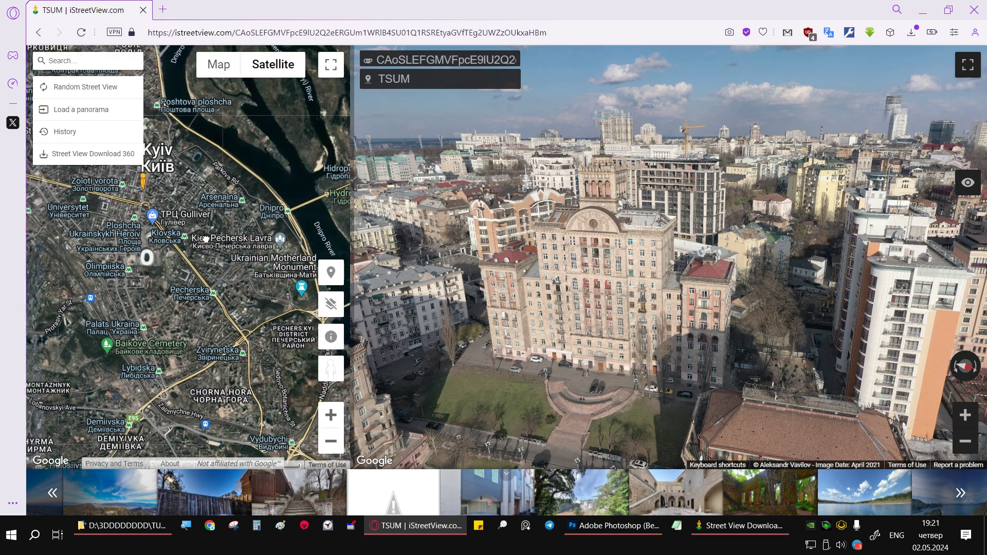
scroll(237, 296, up, 3)
scroll(237, 296, up, 2)
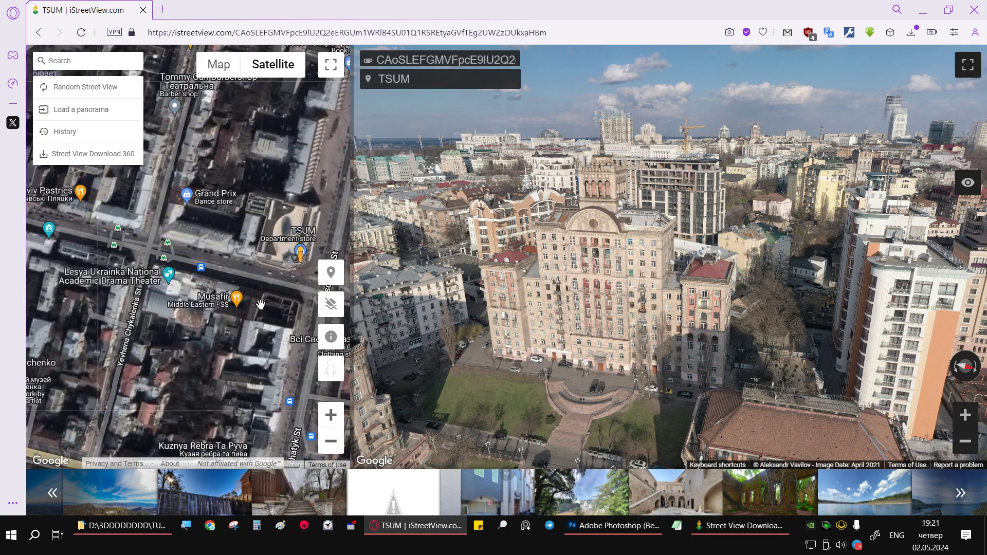
scroll(195, 342, up, 1)
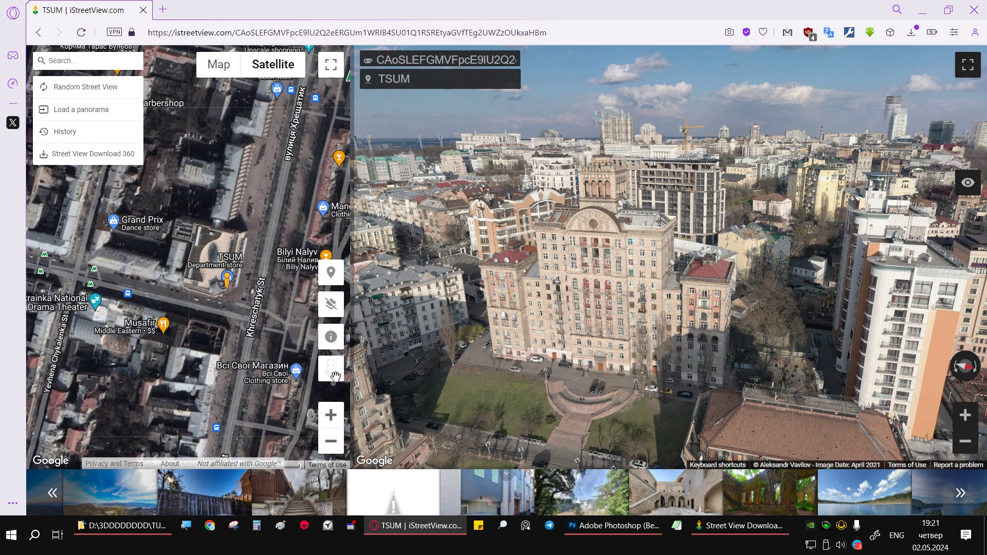
Step: Look around Bohdana Khmel'nyts'koho St beside TSUM, then drop the pegman on the TSUM building
drag(229, 288, 224, 287)
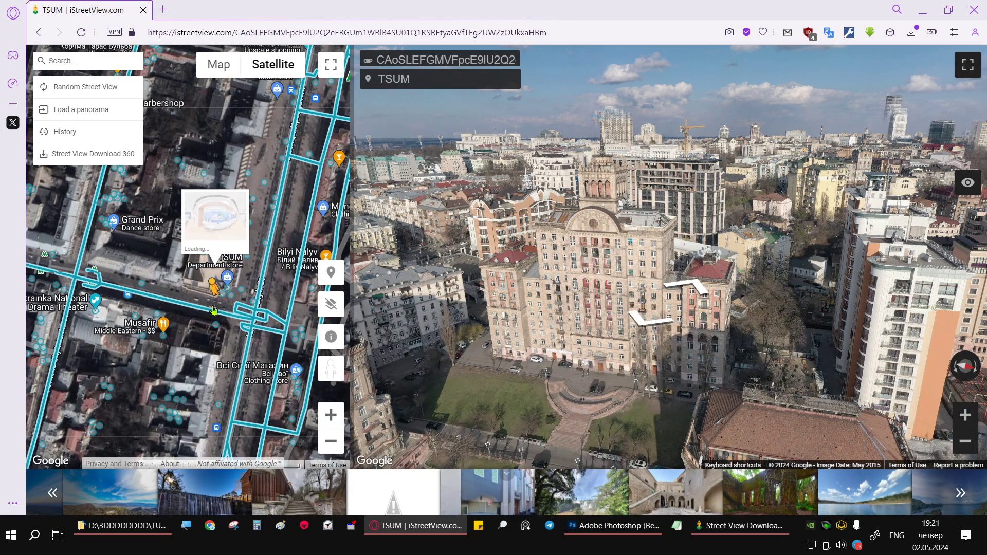
drag(213, 310, 214, 308)
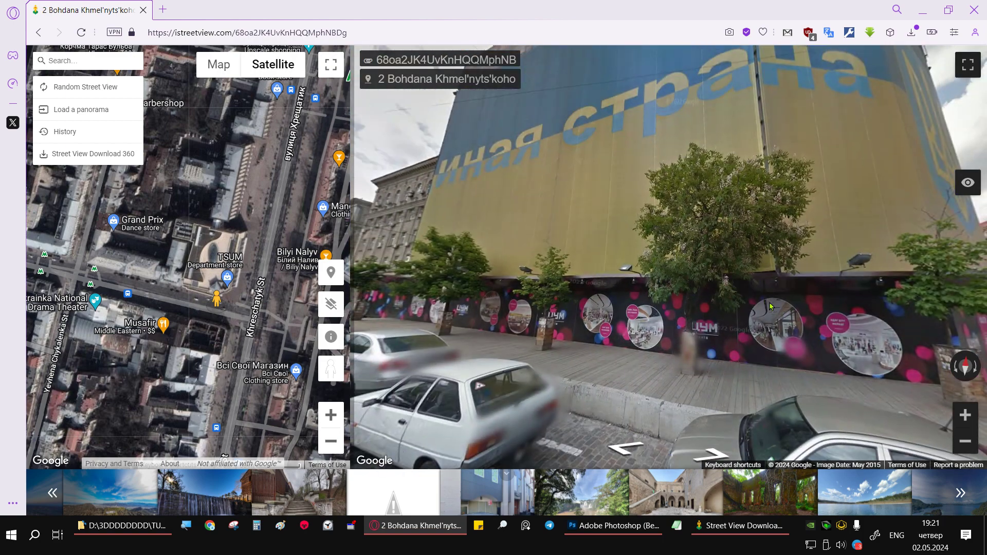
drag(731, 214, 518, 293)
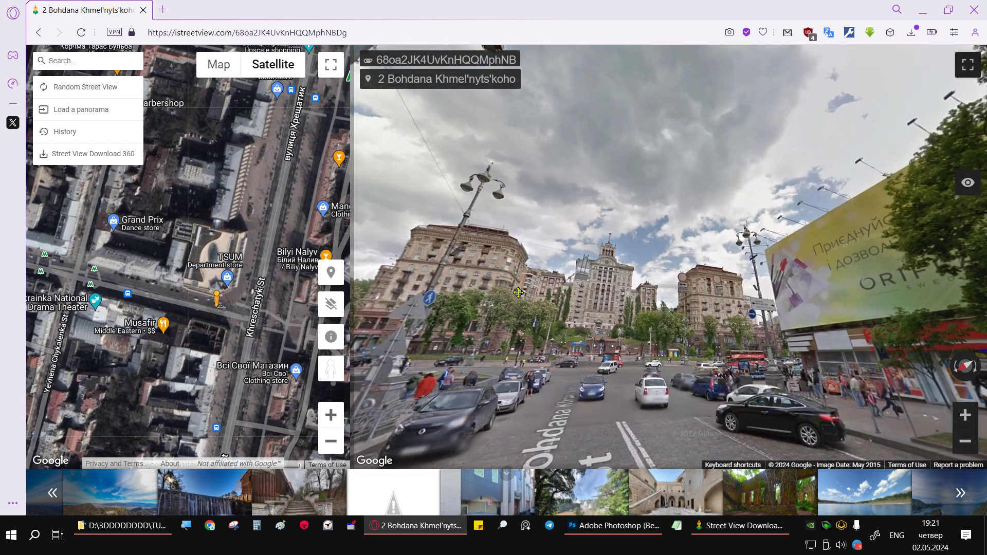
drag(630, 301, 642, 154)
click(654, 280)
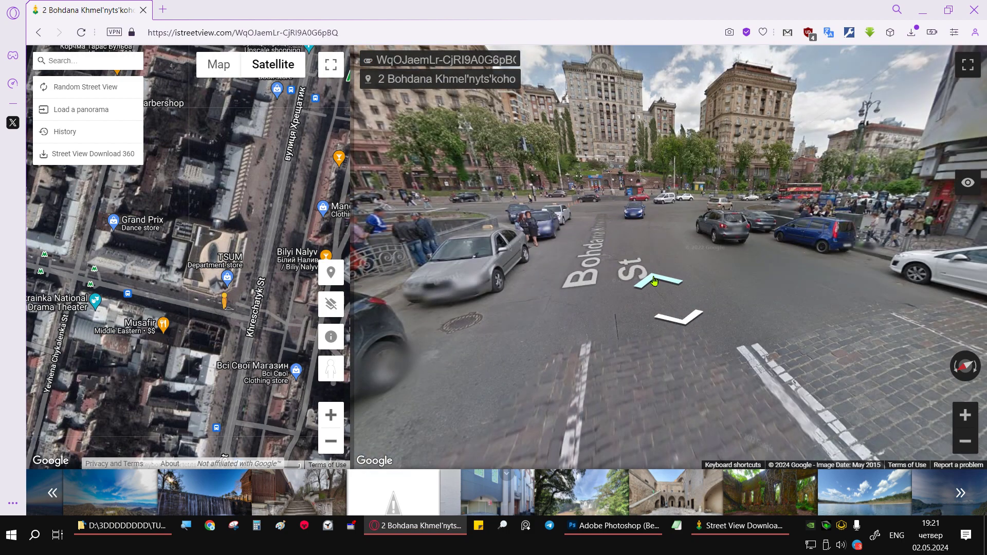
drag(666, 178, 673, 240)
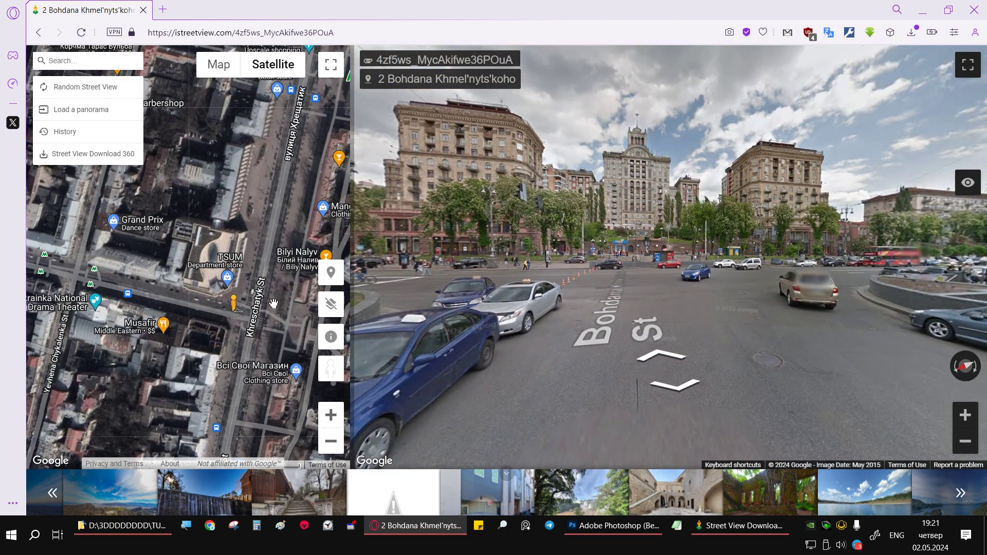
drag(234, 310, 242, 296)
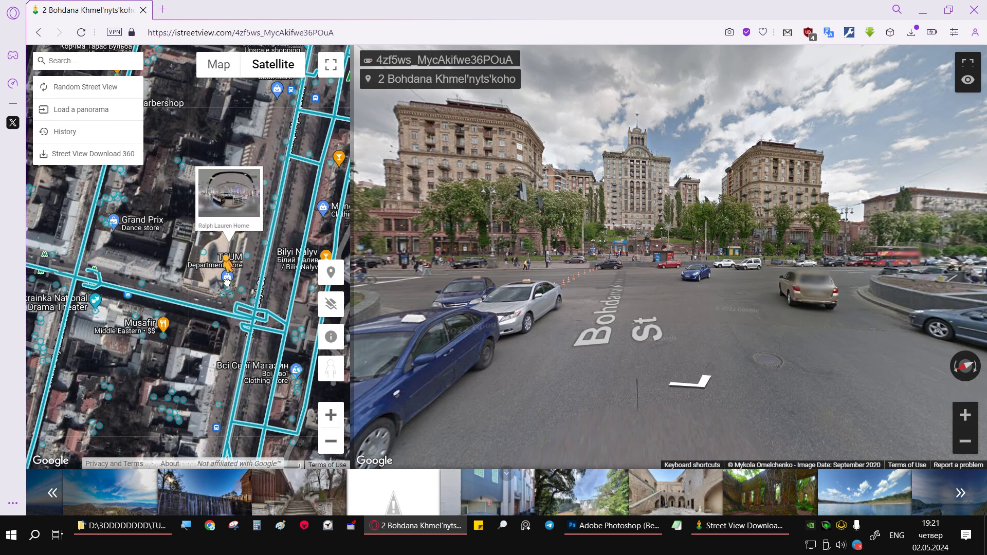
drag(227, 280, 227, 281)
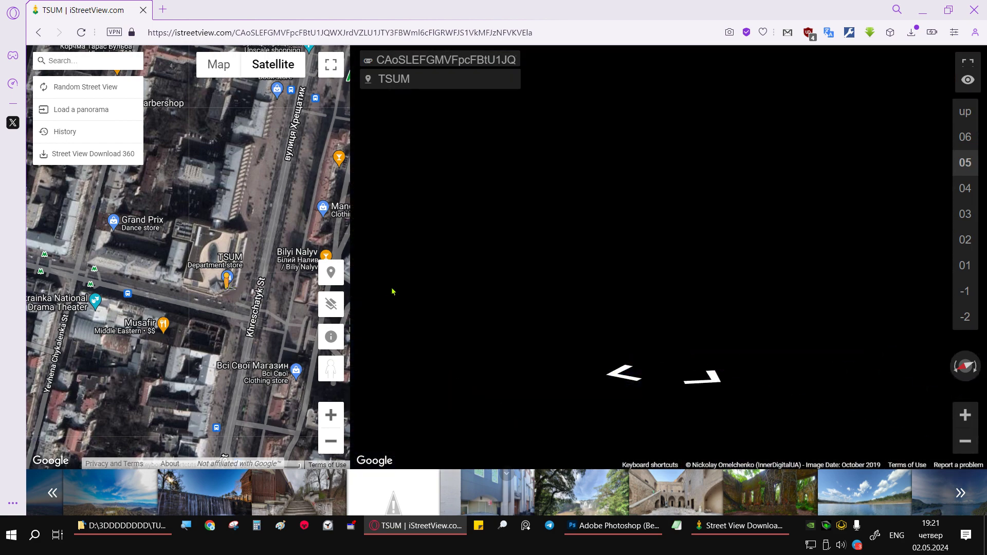
Step: Drop the pegman inside TSUM, then jump to the street outside its entrance
scroll(224, 298, up, 2)
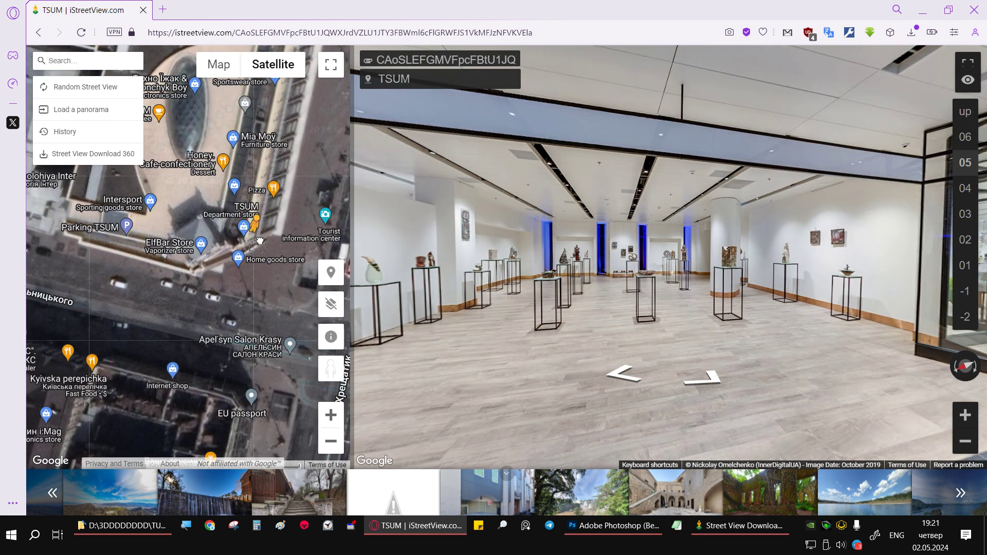
drag(260, 241, 266, 243)
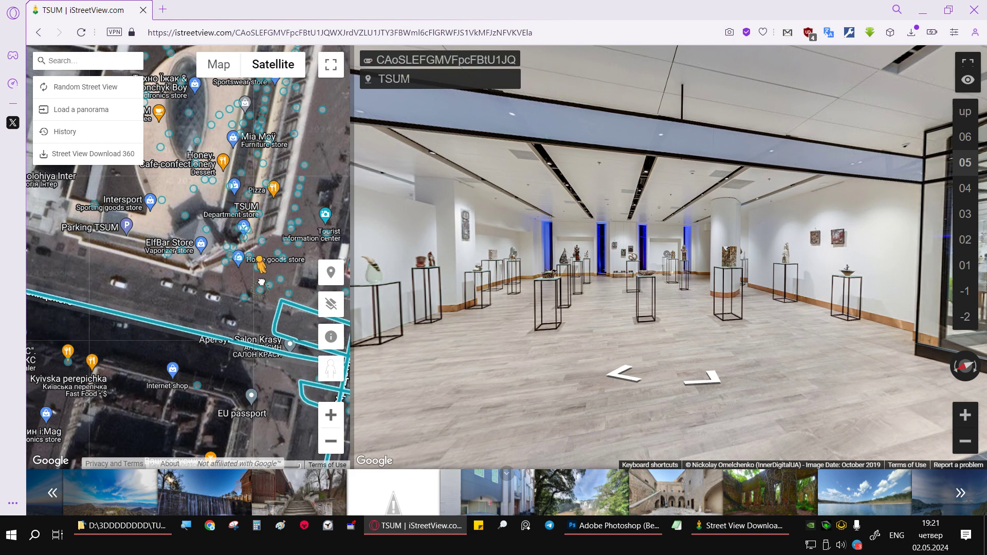
drag(261, 288, 262, 288)
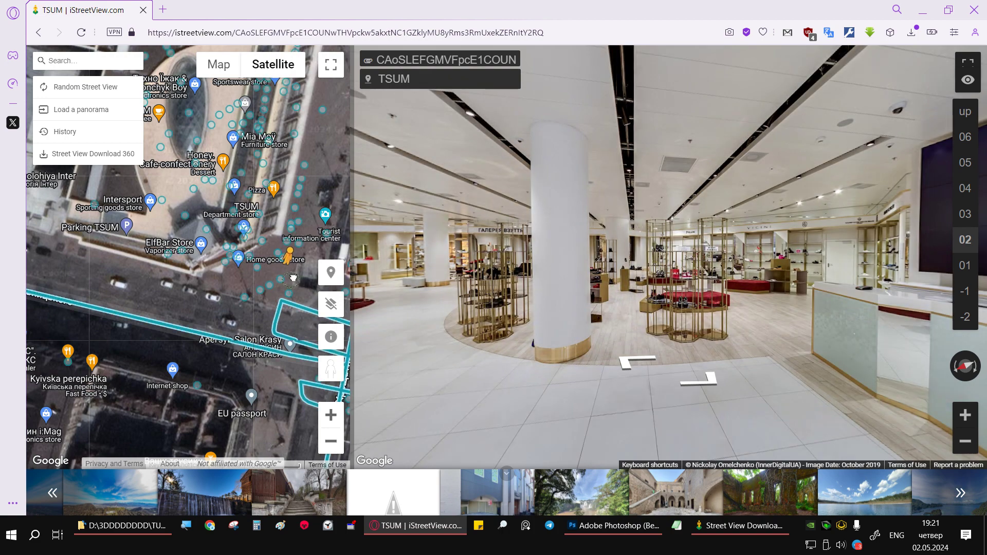
click(304, 242)
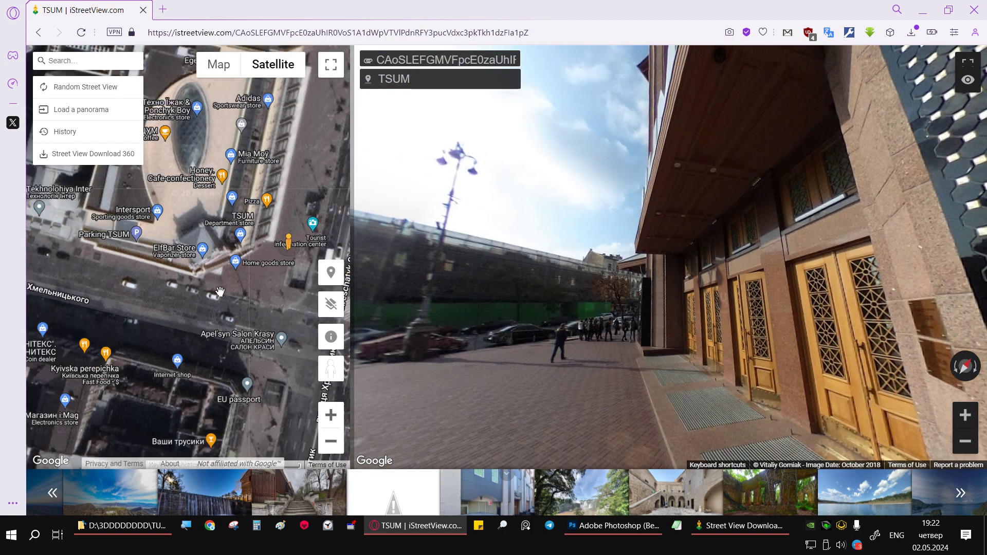
Step: Look around at City Hall on Khreshchatyk, then move the pegman to Tarasa Shevchenko Blvd
drag(329, 371, 254, 216)
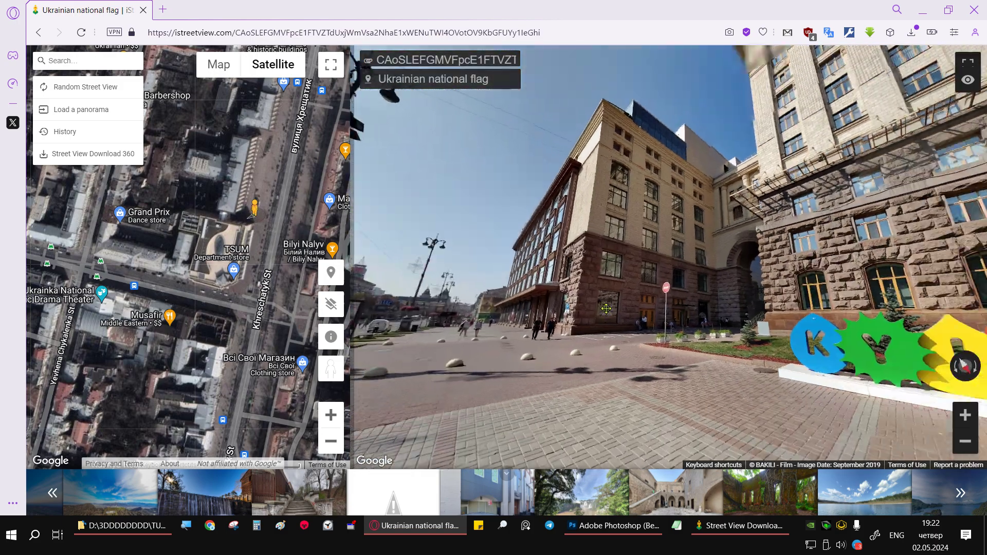
drag(606, 308, 544, 336)
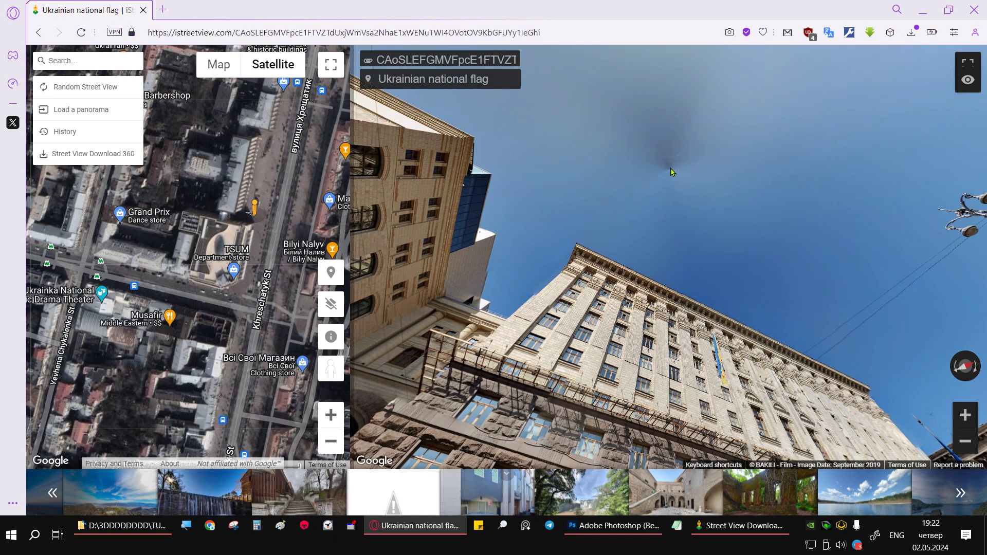
key(Down)
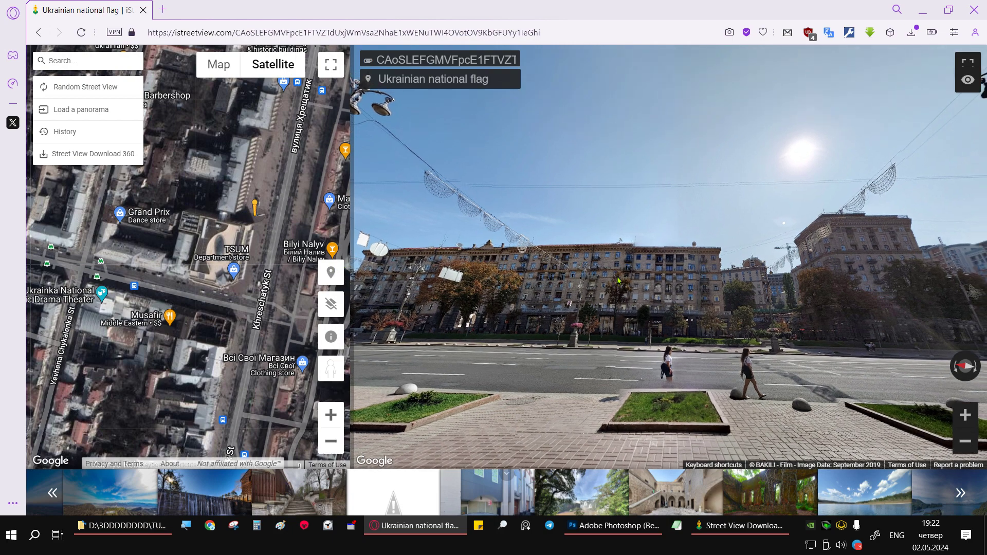
scroll(619, 281, up, 5)
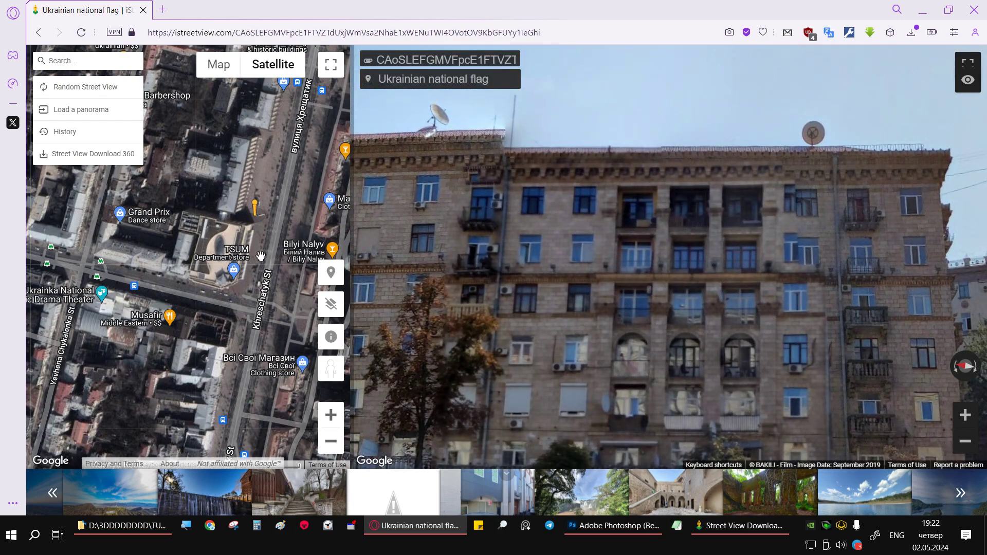
scroll(255, 290, down, 1)
scroll(254, 289, down, 1)
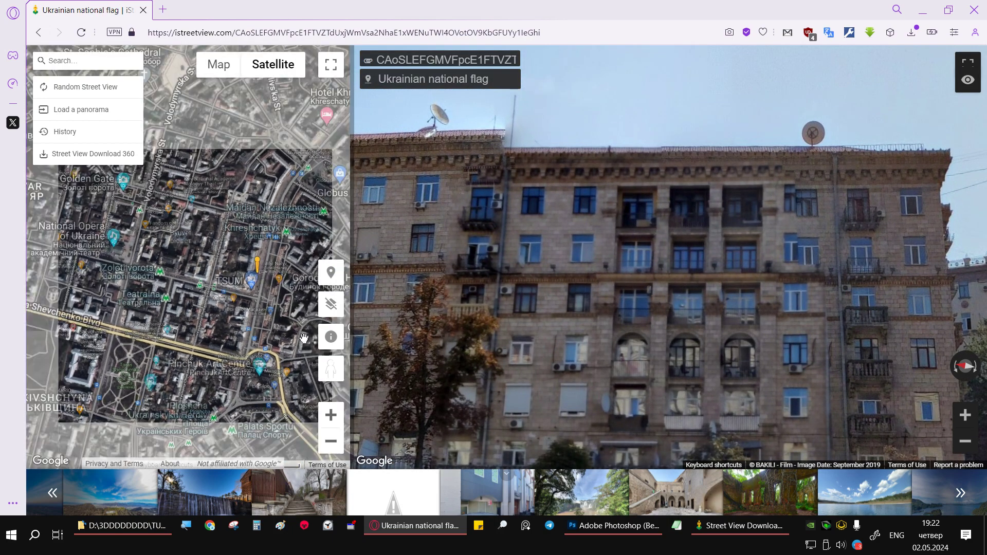
mouse_move(335, 377)
mouse_down()
mouse_move(241, 360)
mouse_move(237, 396)
mouse_up()
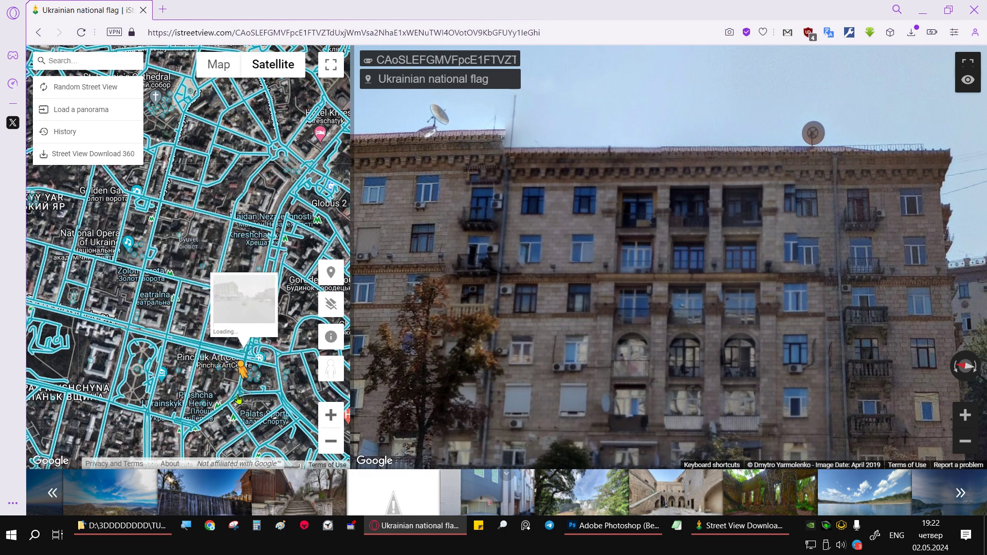
drag(237, 396, 125, 343)
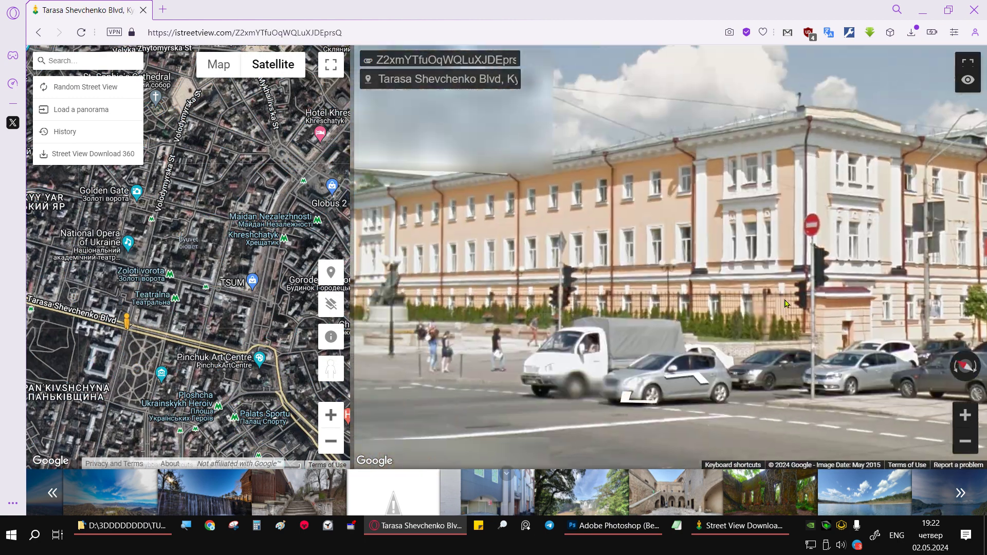
Step: Look around, step onto Volodymyrska St, then drop the pegman on a Podil street
drag(785, 304, 874, 303)
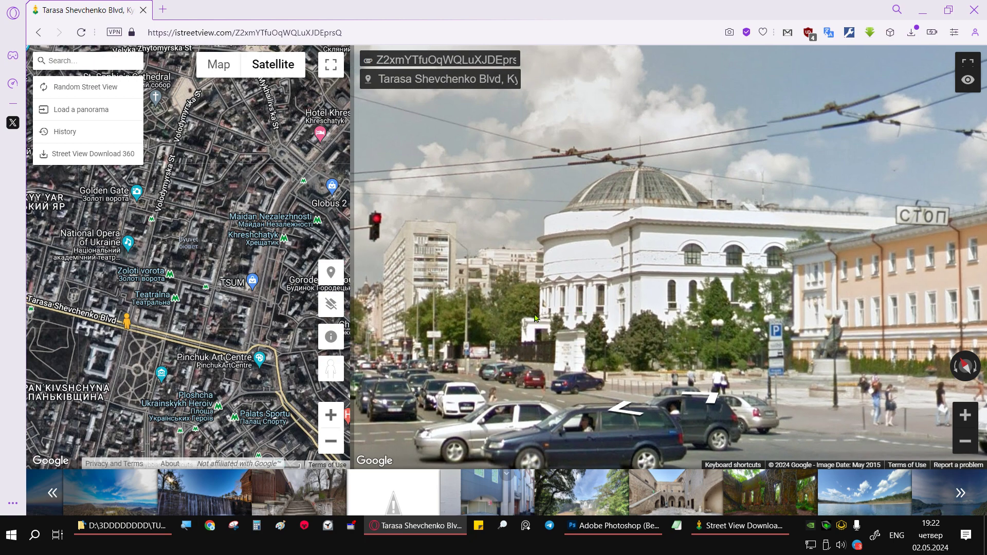
click(684, 295)
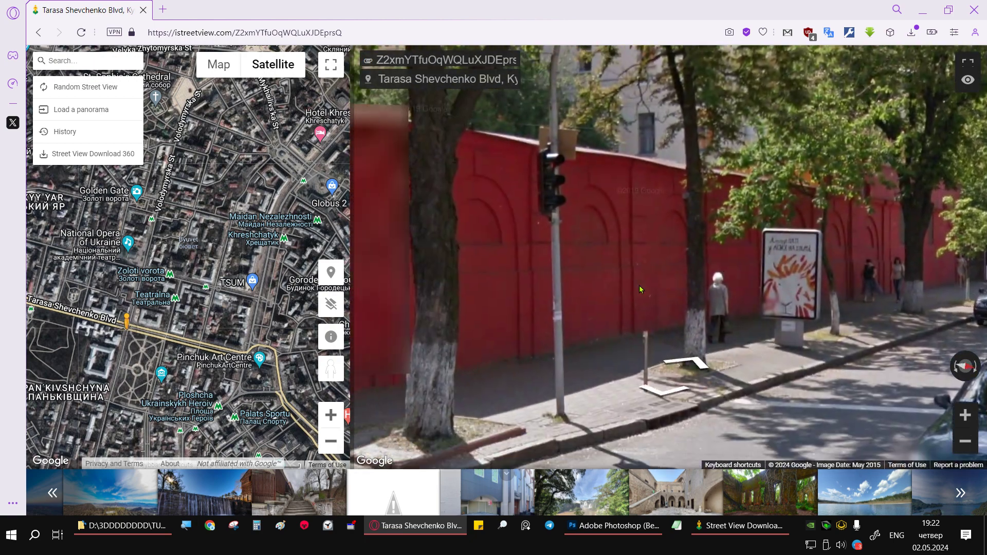
drag(640, 286, 788, 280)
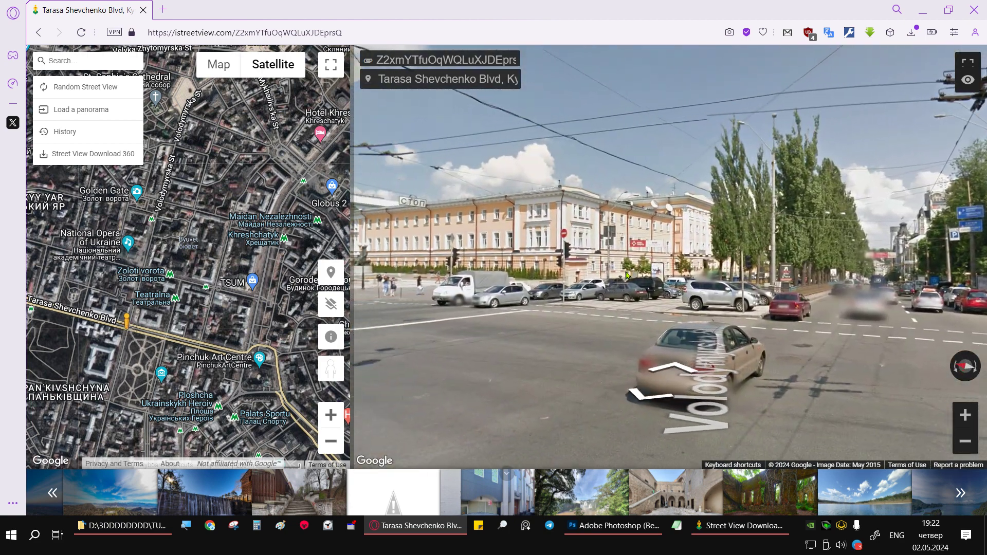
click(685, 371)
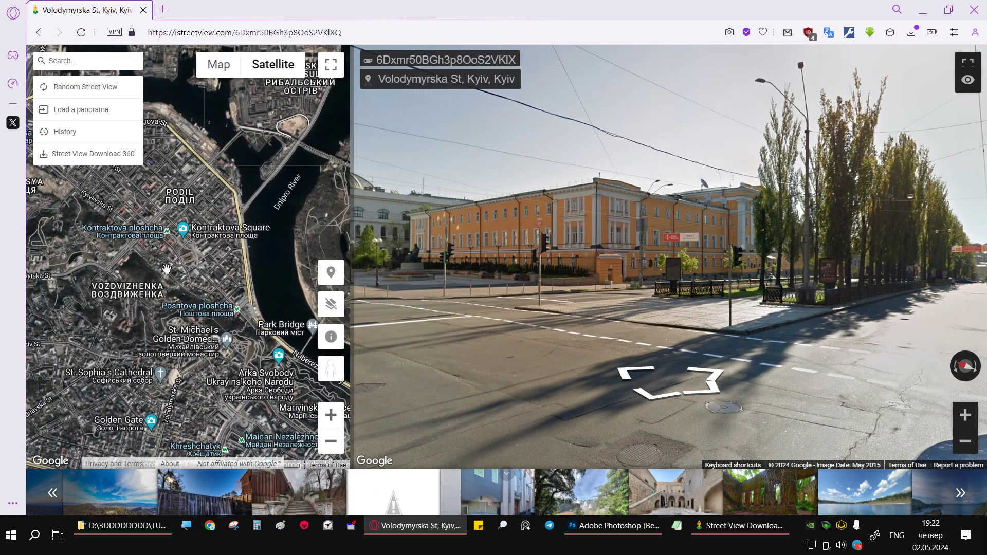
scroll(241, 340, up, 2)
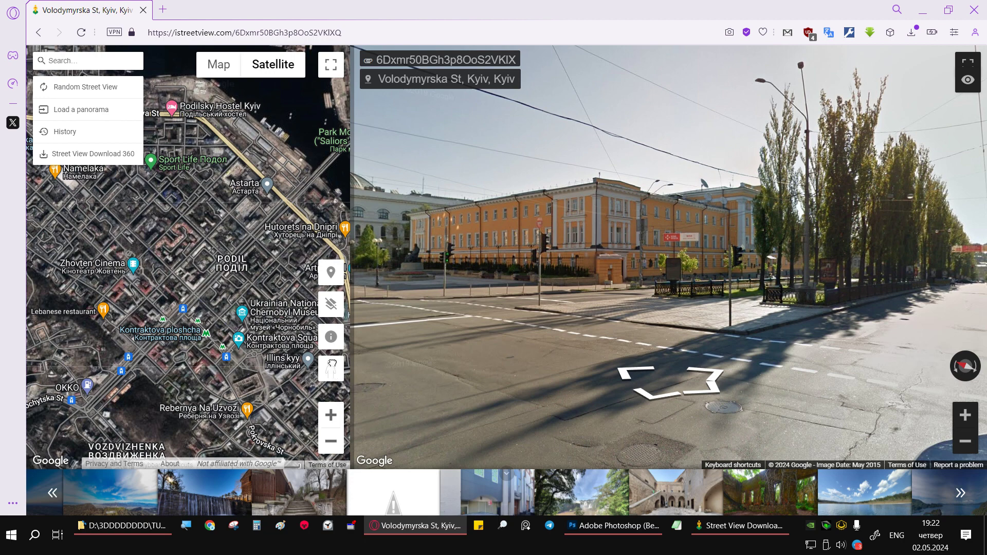
mouse_move(331, 366)
mouse_down()
mouse_move(136, 367)
mouse_move(140, 356)
mouse_up()
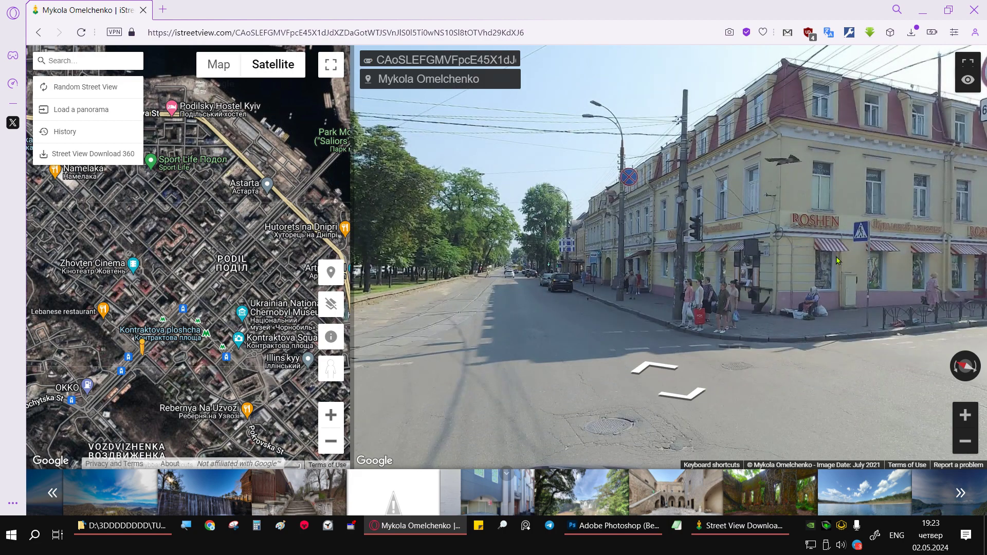
Step: Walk about nine panoramas forward along the Podil street
drag(507, 315, 419, 309)
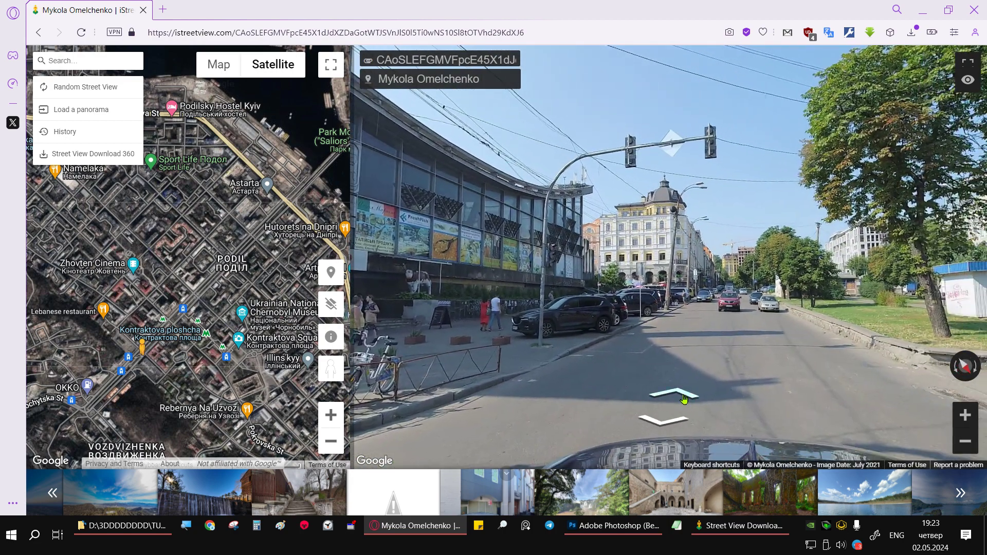
click(684, 401)
click(685, 401)
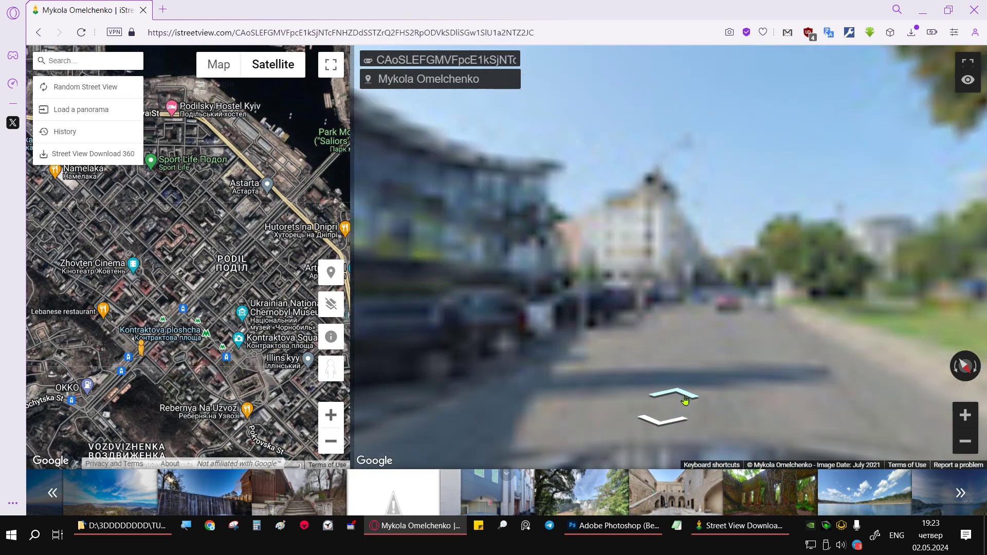
click(689, 397)
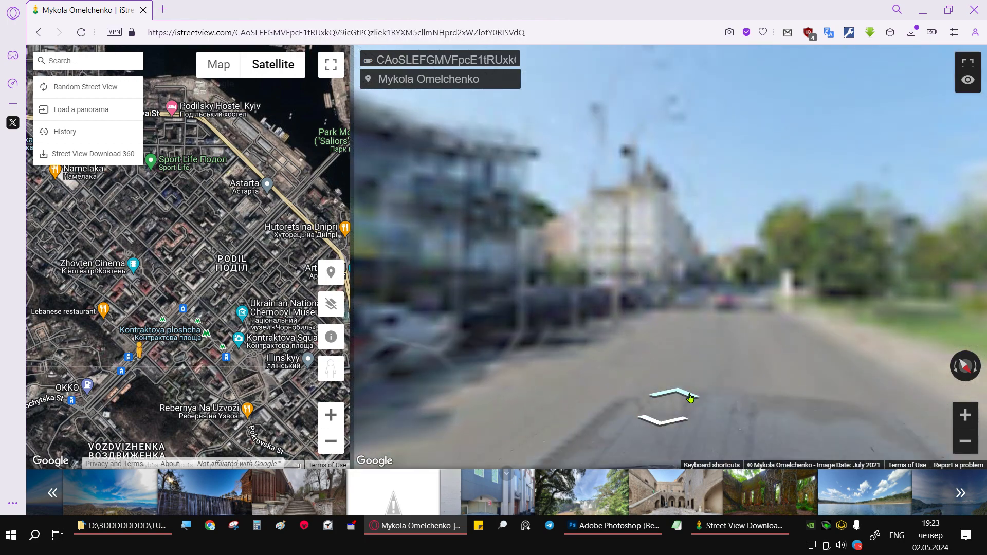
click(690, 398)
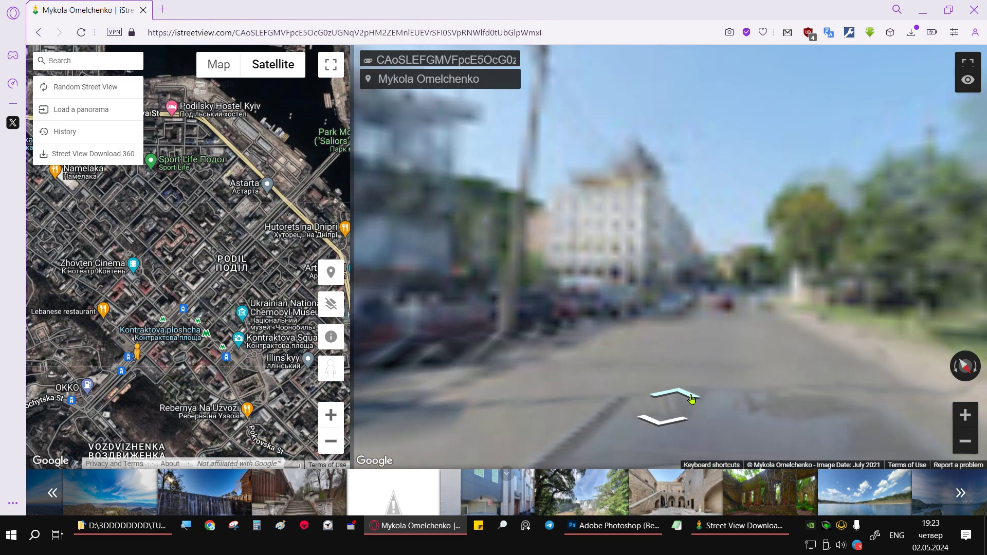
click(692, 398)
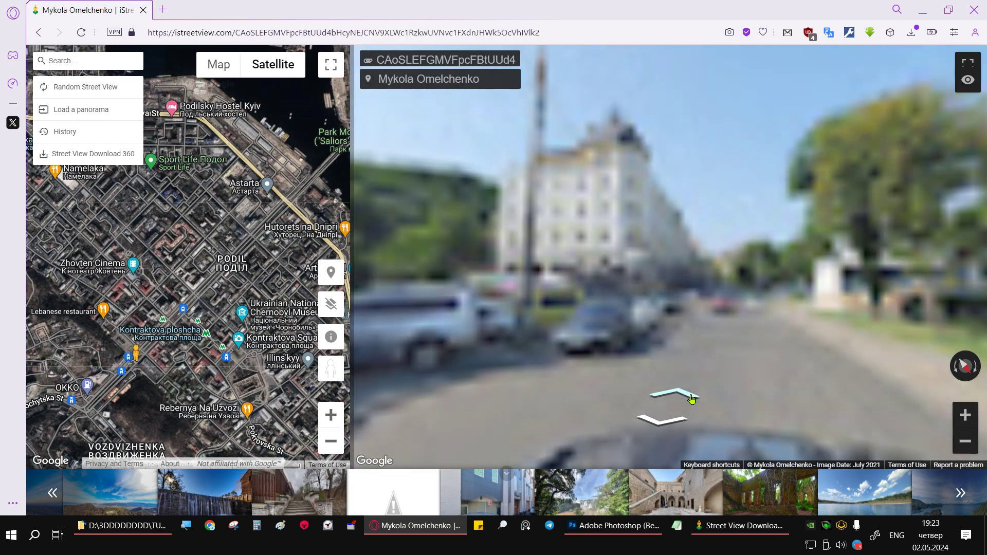
click(692, 399)
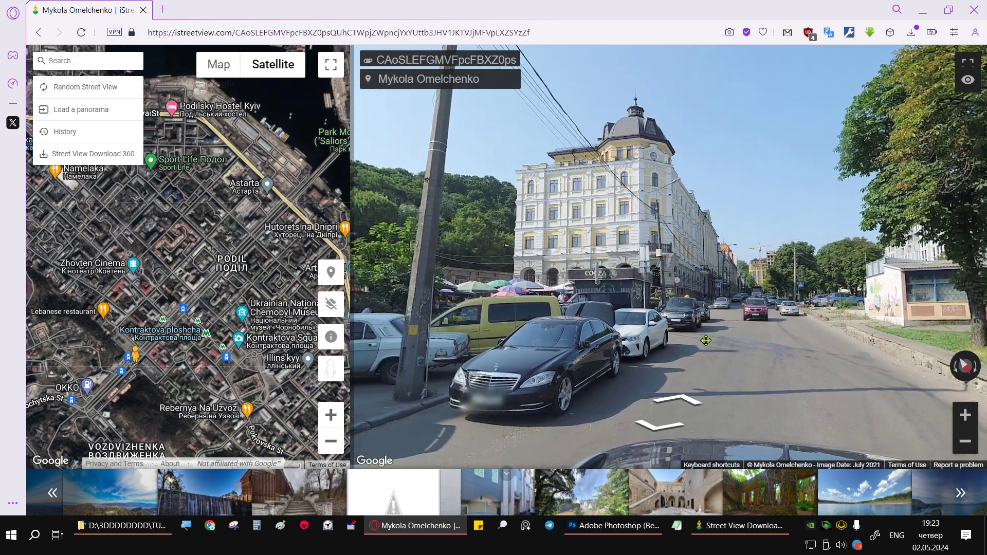
drag(671, 338, 646, 371)
click(678, 396)
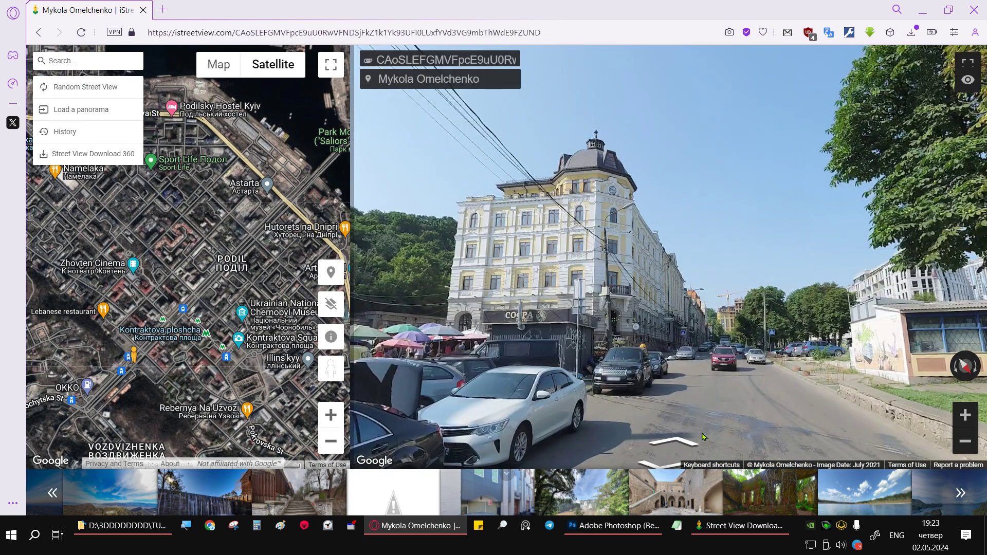
click(703, 436)
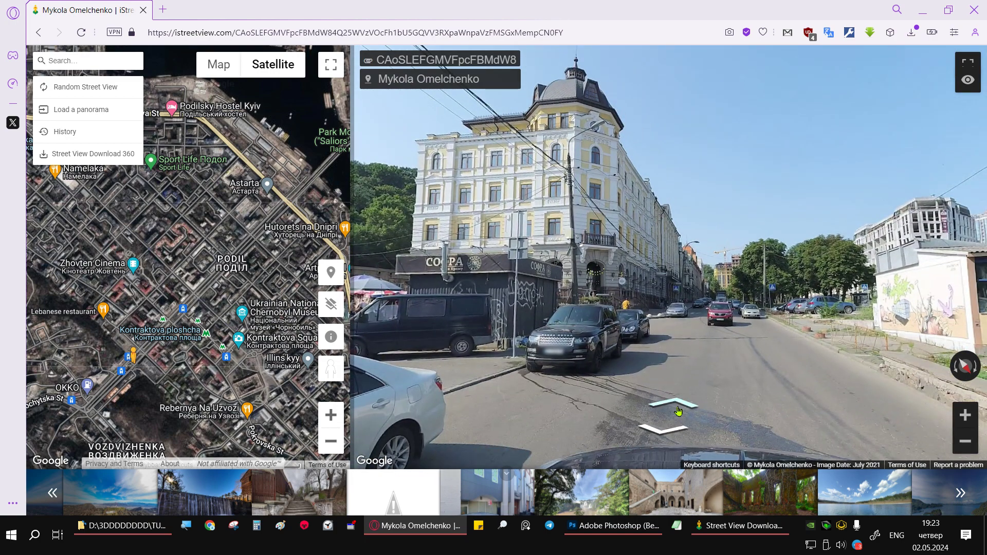
click(678, 409)
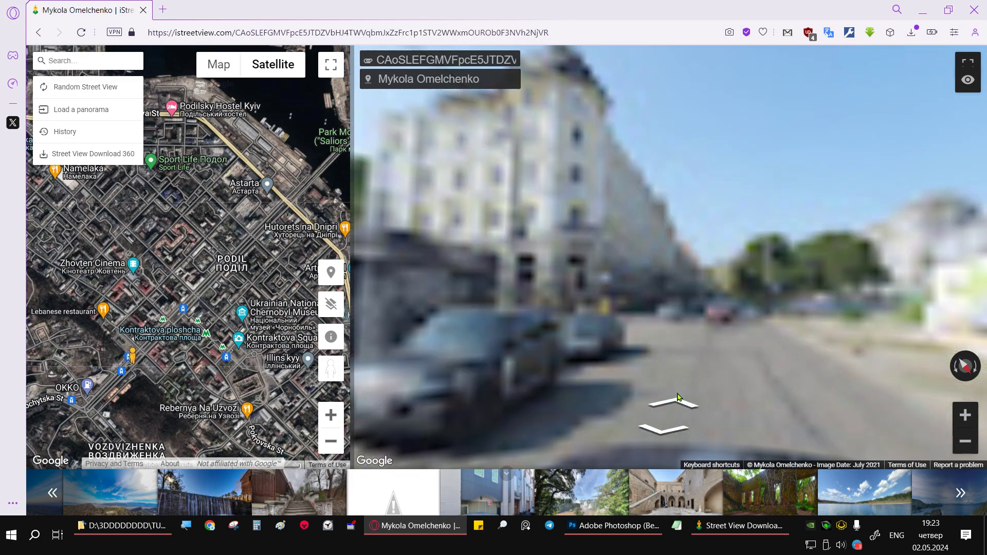
Step: Step two more panoramas forward and look up at the yellow building's corner tower
drag(660, 348, 697, 371)
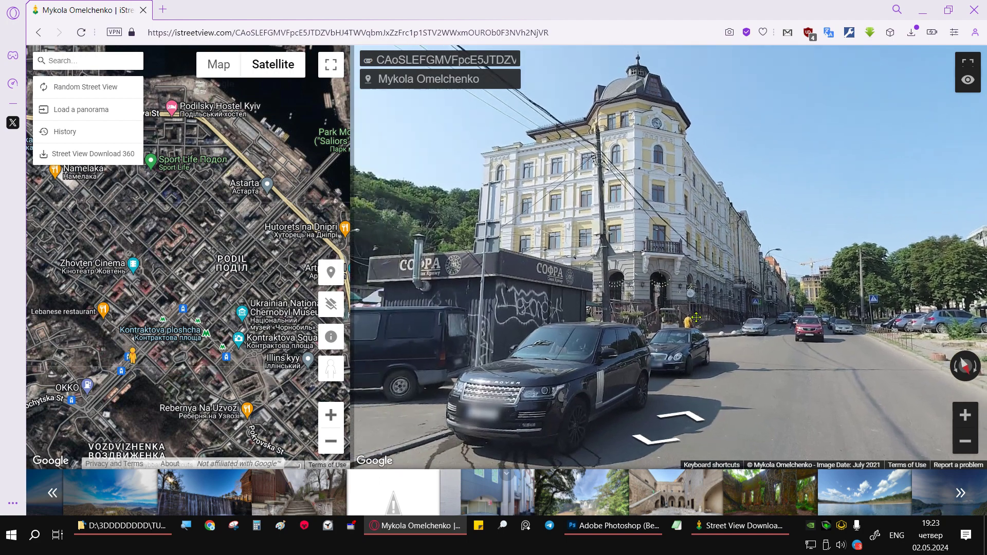
click(684, 416)
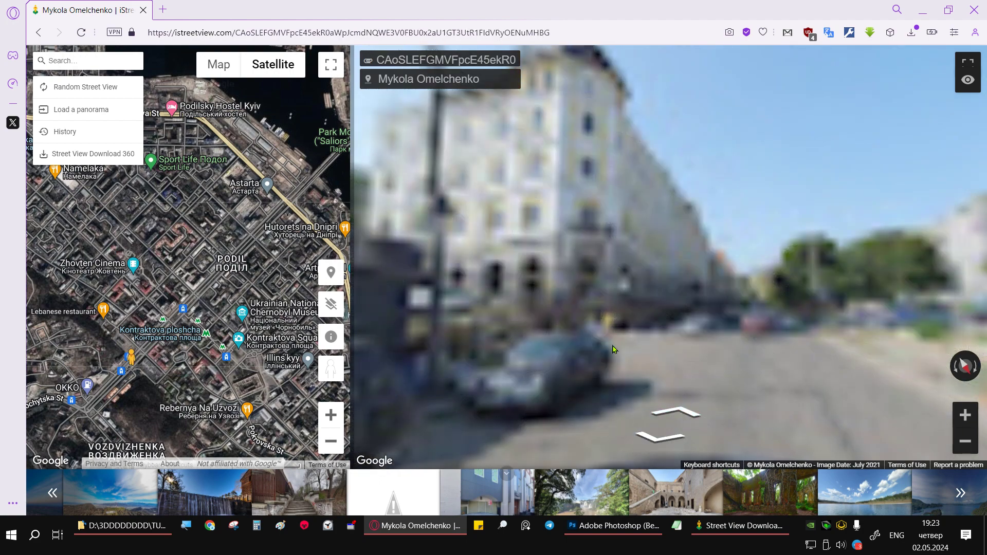
click(693, 430)
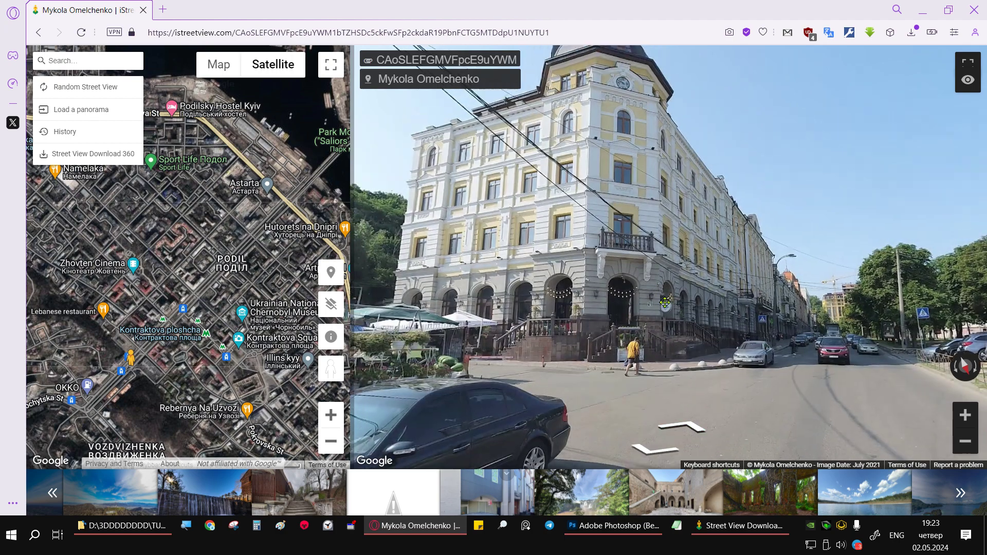
mouse_move(684, 381)
mouse_down()
mouse_move(747, 494)
mouse_move(751, 305)
mouse_move(705, 307)
mouse_up()
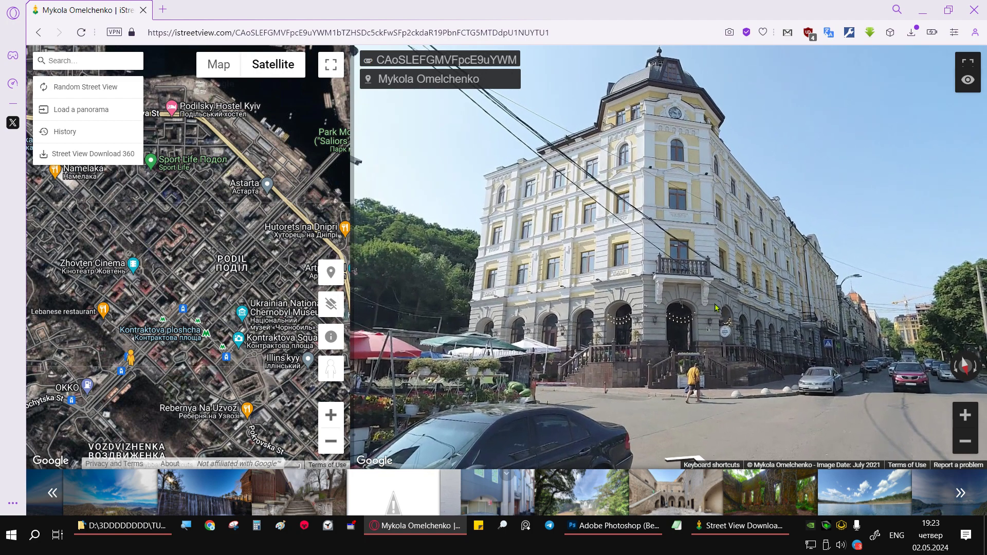
scroll(593, 237, up, 5)
scroll(623, 297, down, 3)
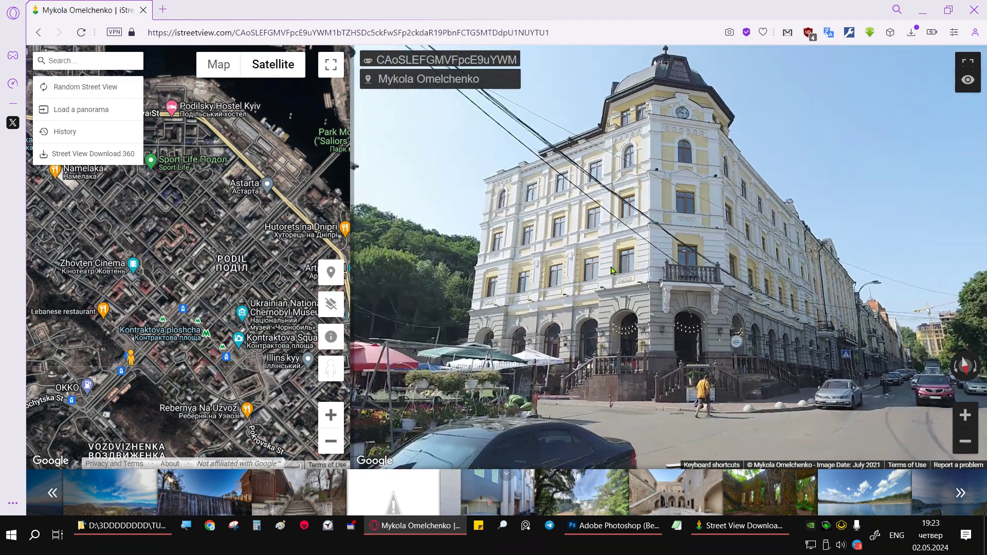
scroll(623, 298, down, 2)
Step: Step back to the panorama facing the yellow corner building and copy its panorama ID
click(623, 297)
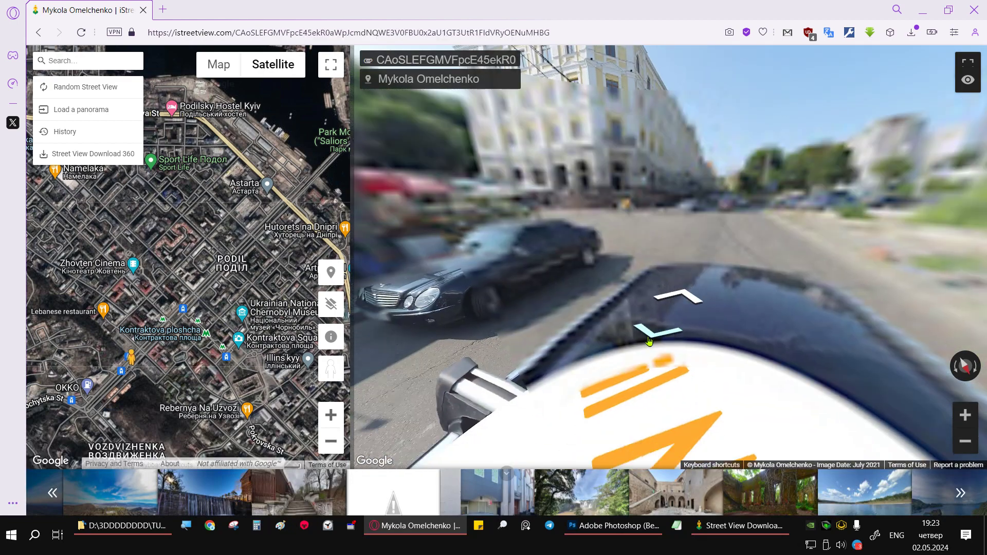
click(649, 342)
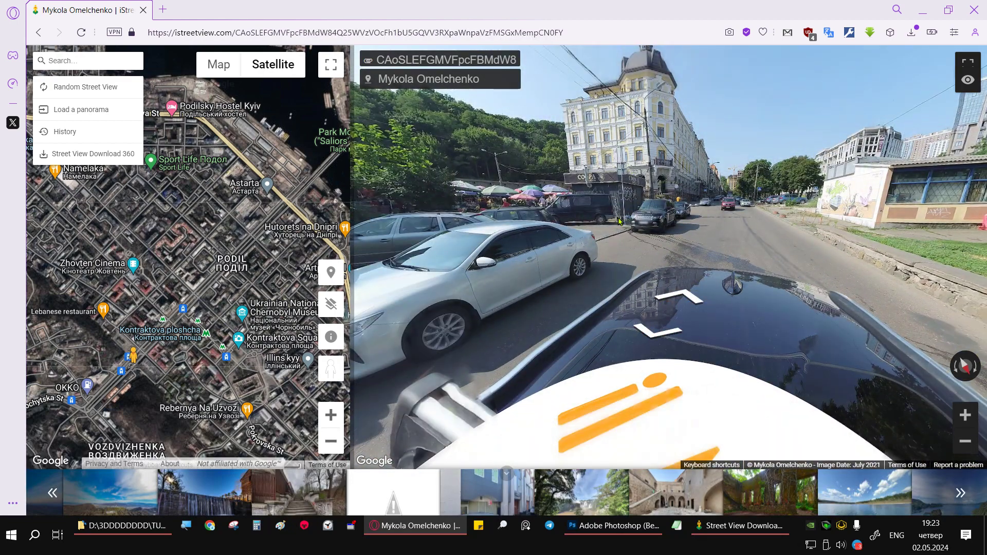
click(655, 335)
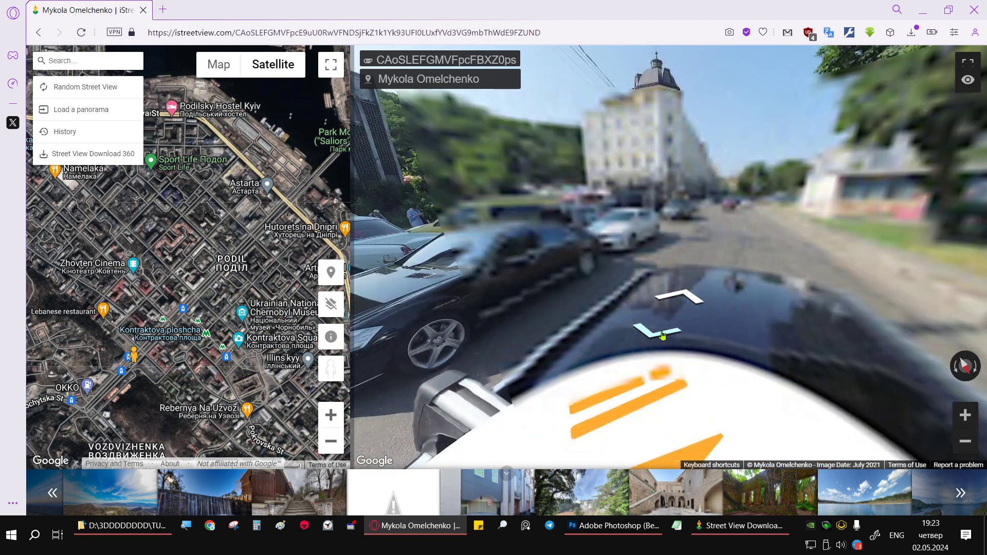
scroll(648, 232, up, 3)
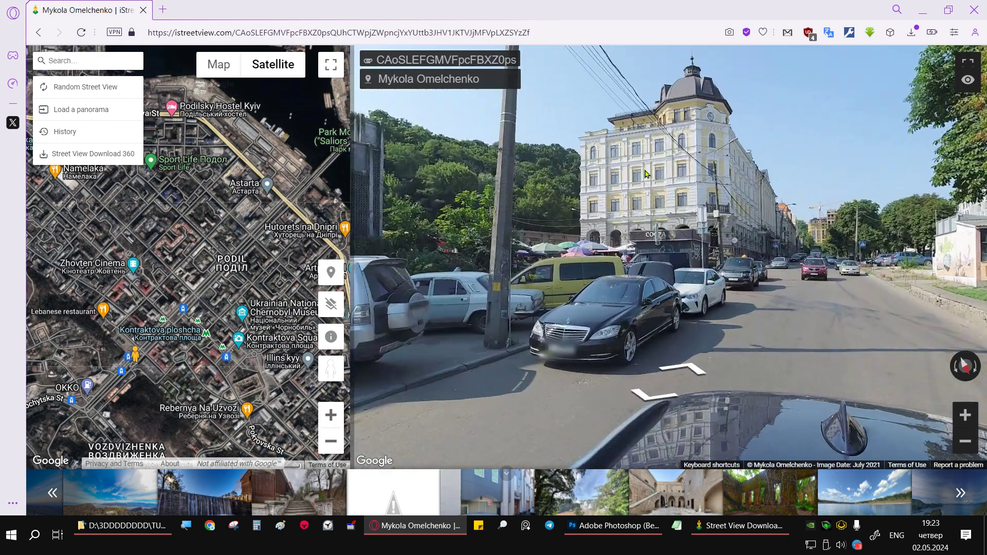
scroll(625, 258, up, 3)
scroll(624, 258, down, 3)
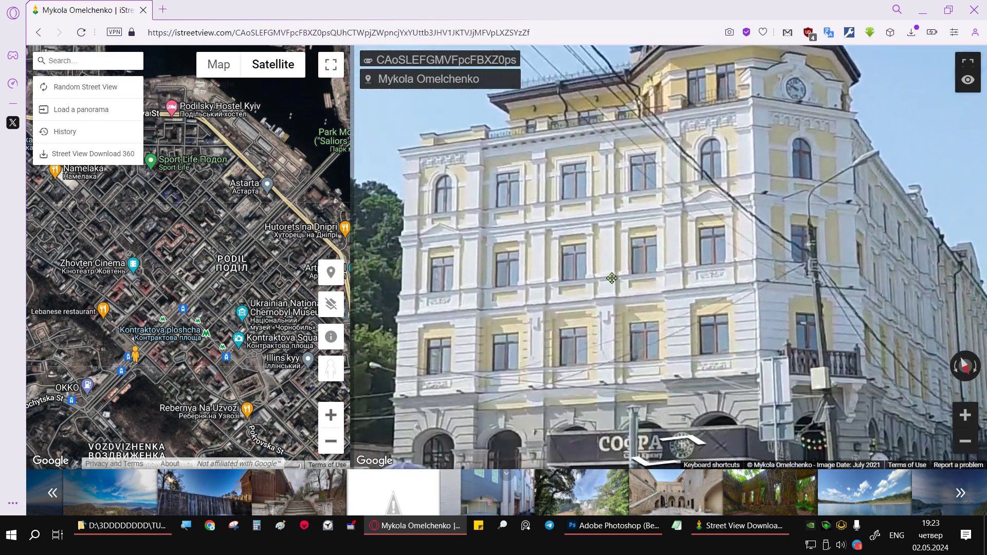
scroll(669, 298, down, 3)
drag(687, 291, 656, 265)
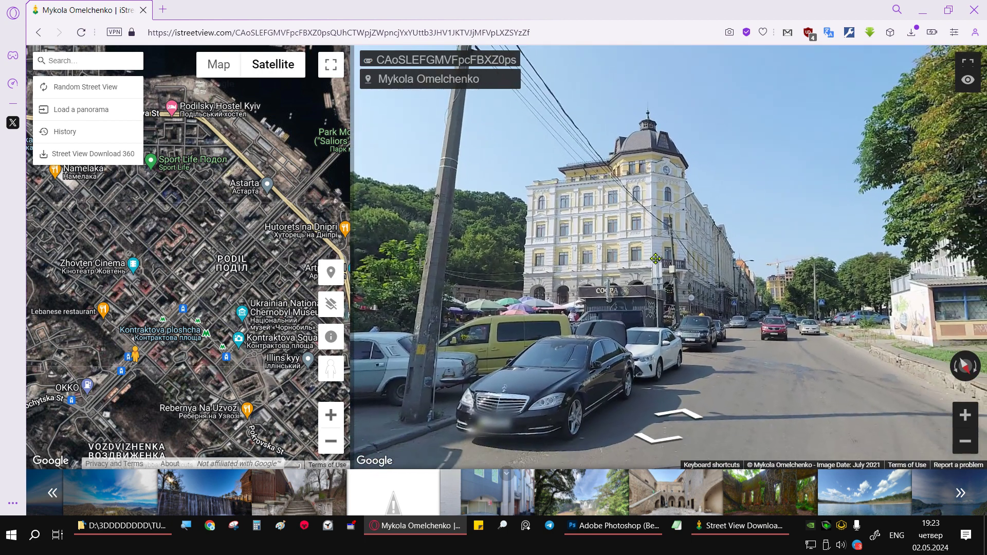
click(486, 61)
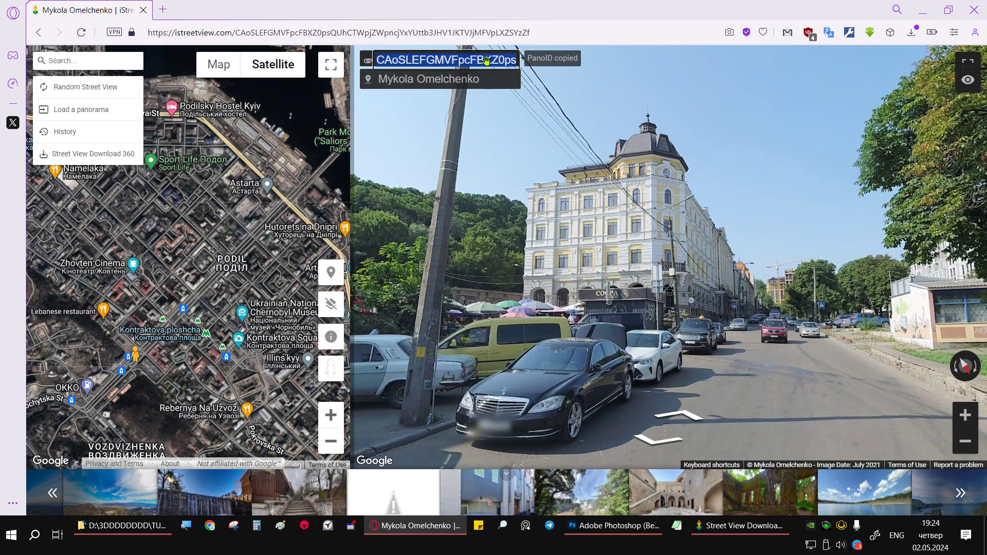
Step: Paste the copied panorama ID and download it as Street View 360111.jpg into QQQ
click(740, 525)
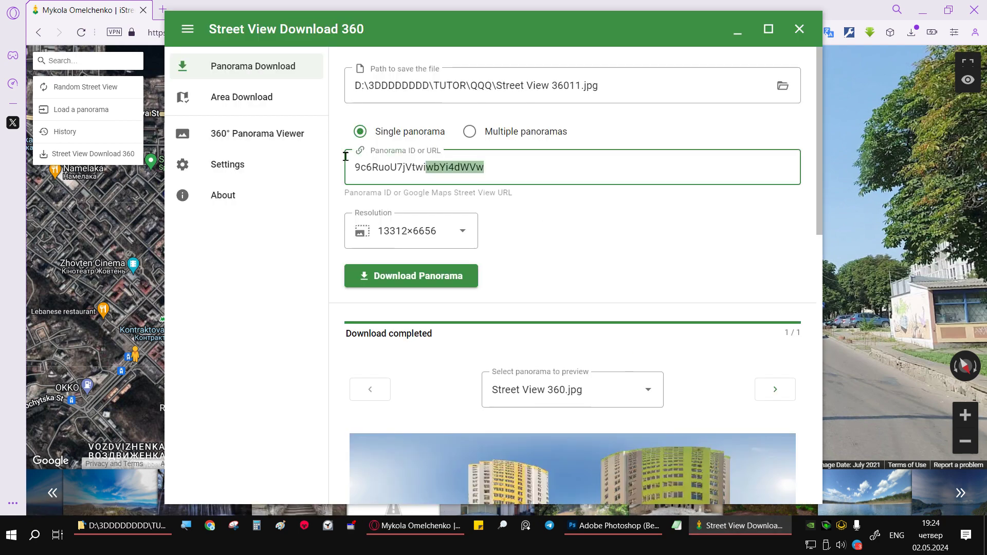
drag(517, 158, 267, 166)
key(ctrl+v)
click(572, 86)
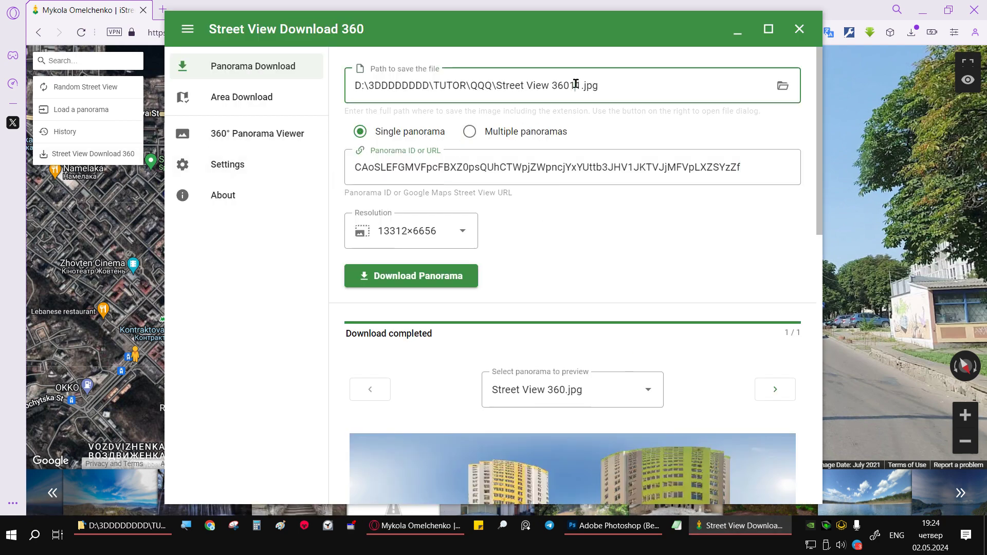
text(1)
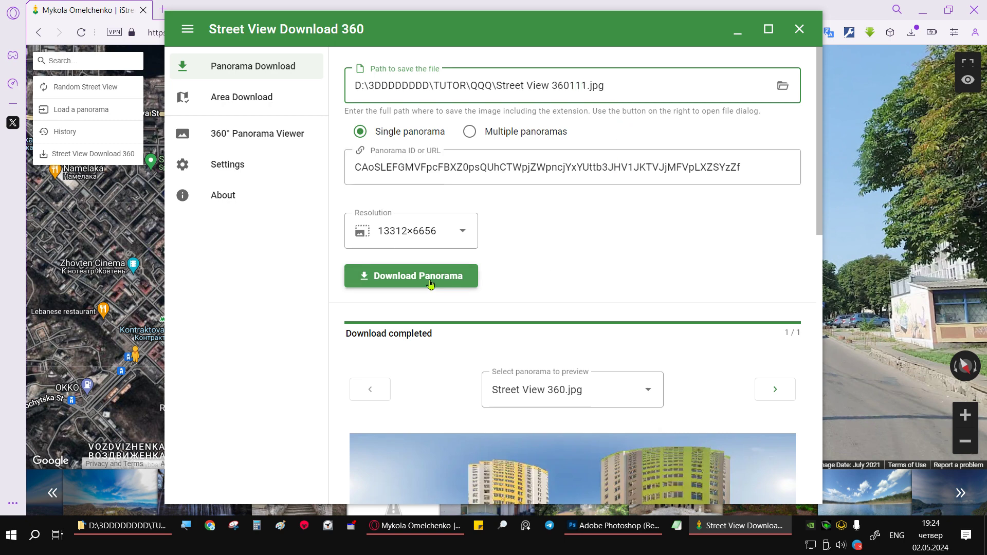
click(398, 277)
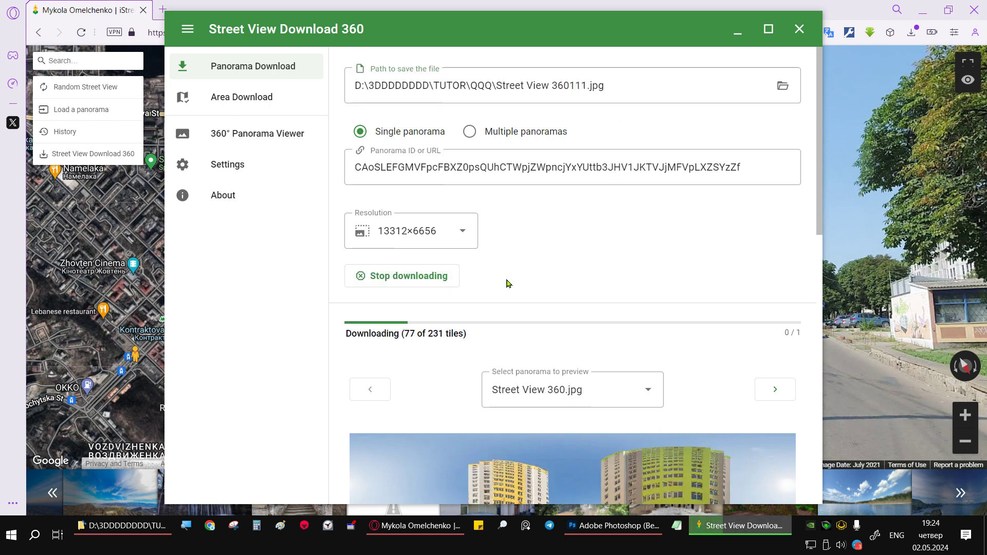
click(123, 525)
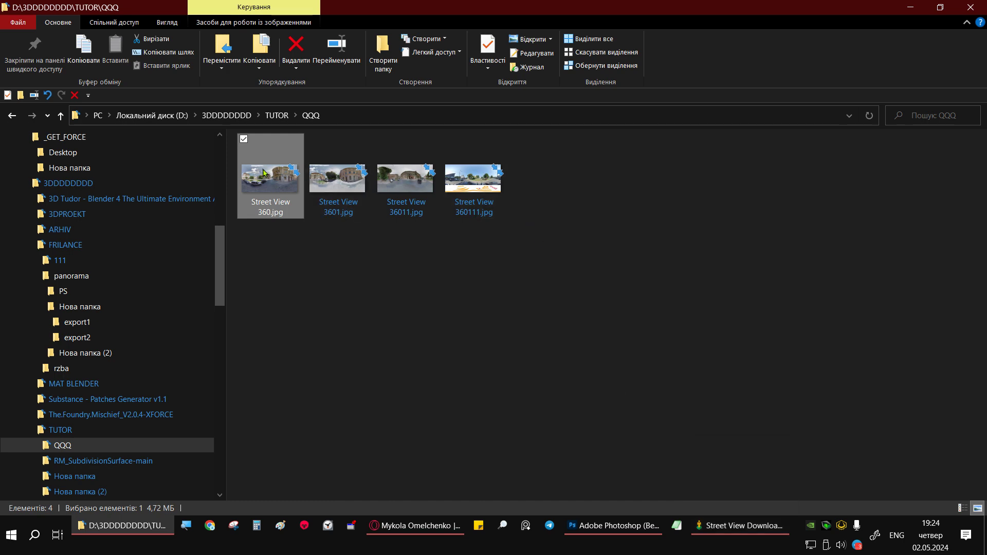
double_click(266, 187)
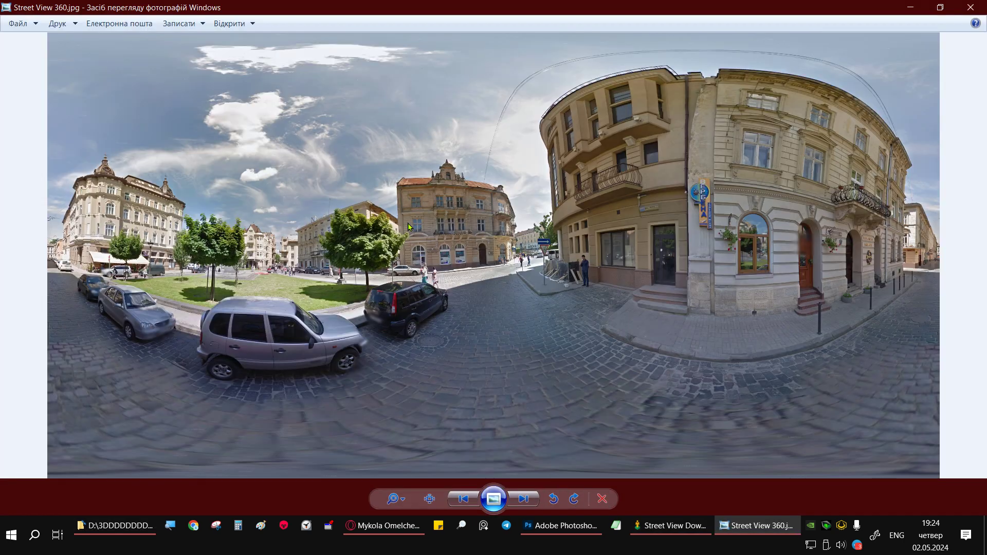
key(Right)
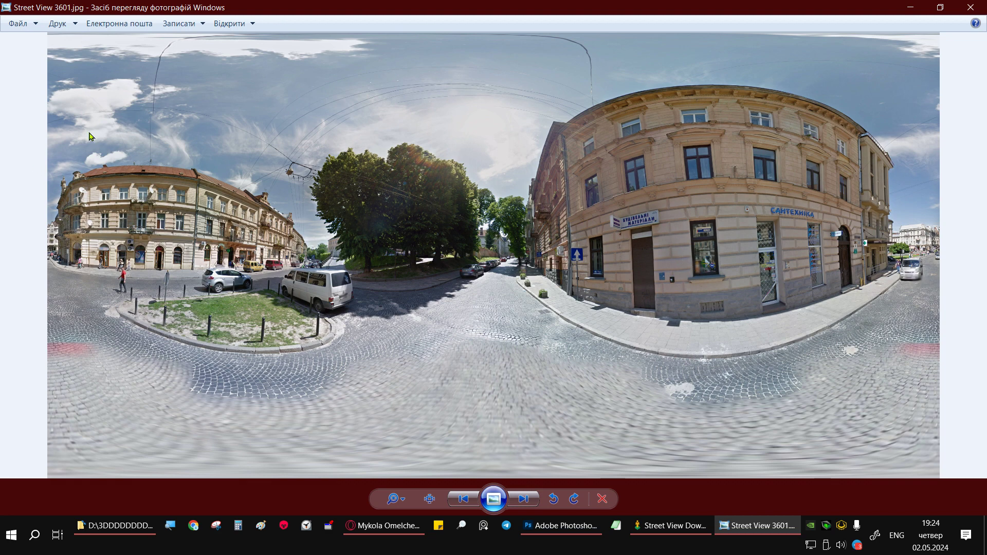
key(Right)
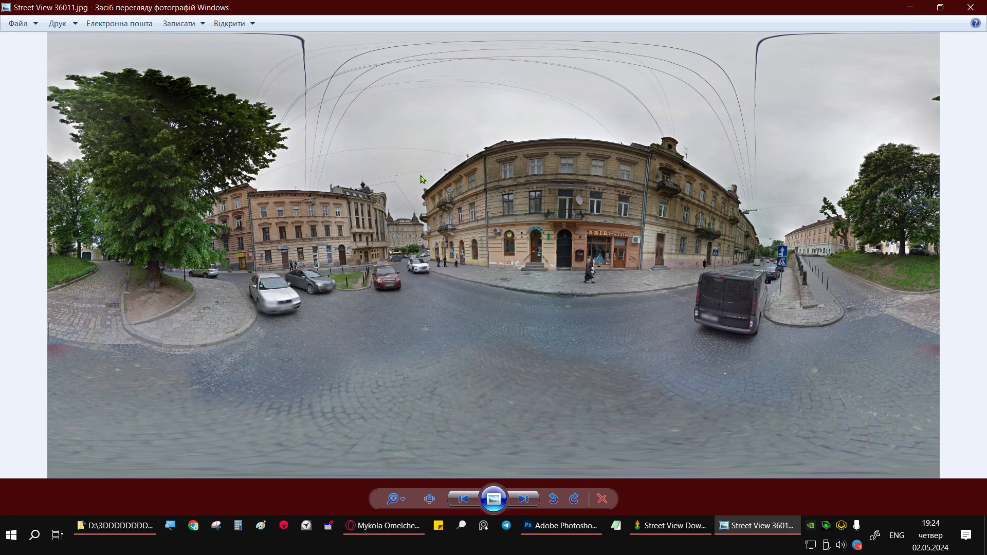
key(Right)
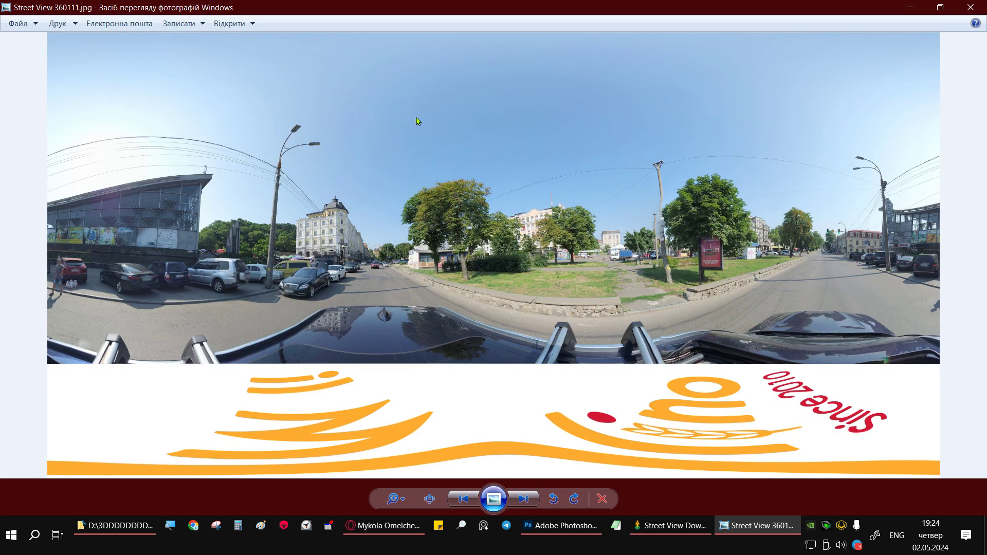
click(970, 7)
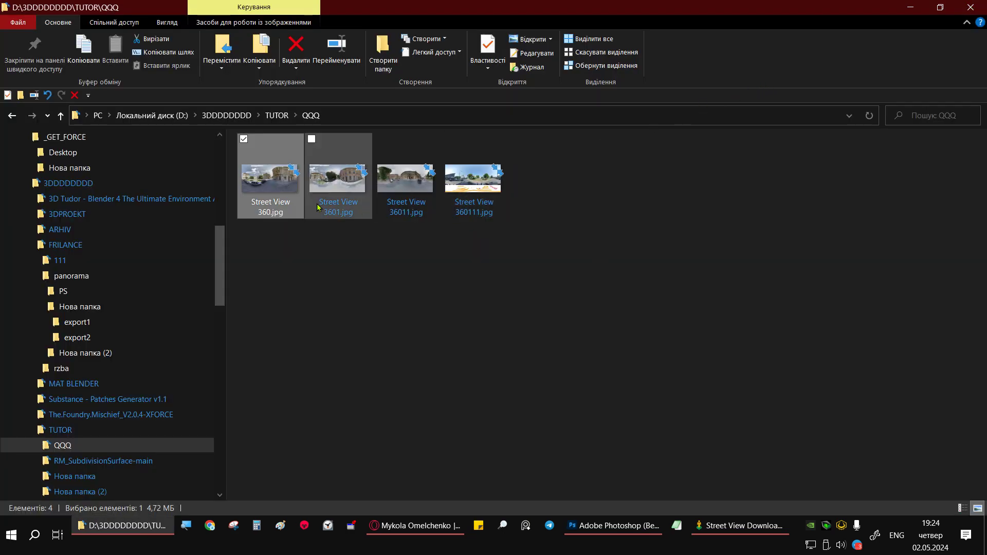
Step: Open Street View 360.jpg in Photoshop 2023, then close it and return to the QQQ folder
right_click(283, 188)
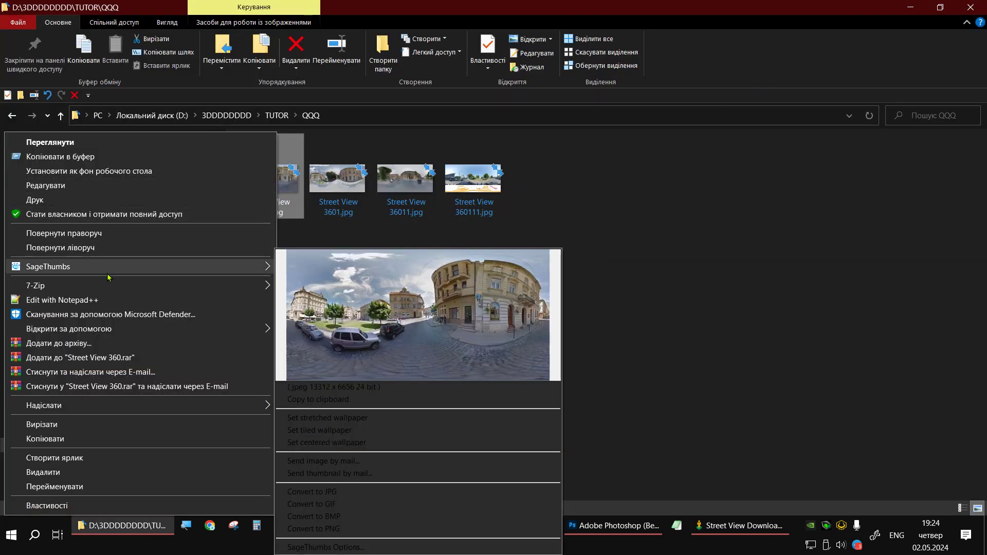
mouse_move(69, 329)
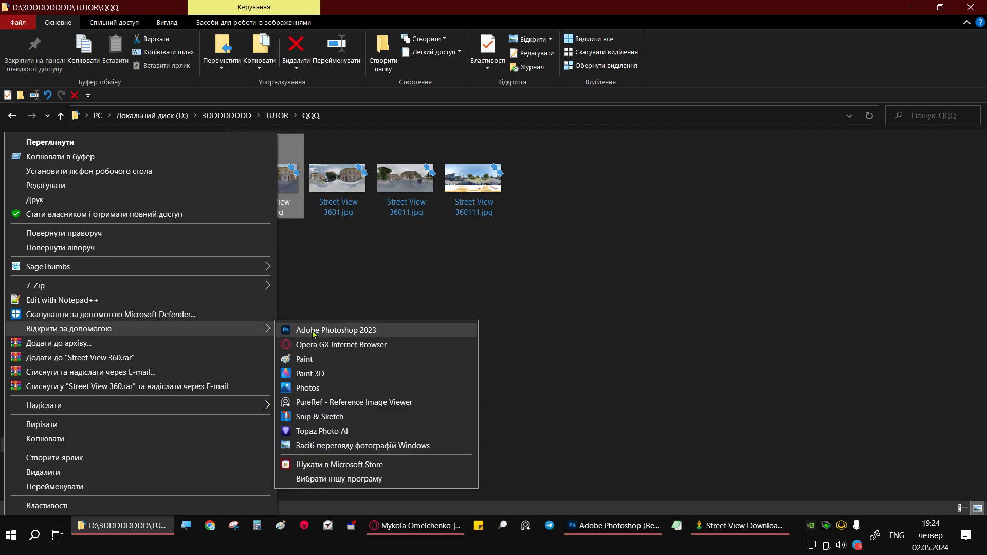
click(321, 331)
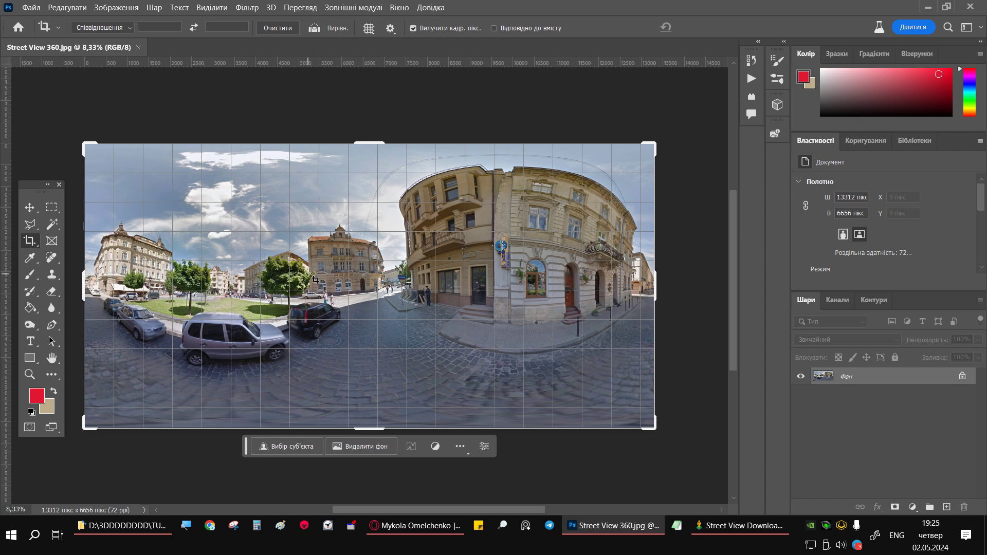
click(138, 48)
click(123, 525)
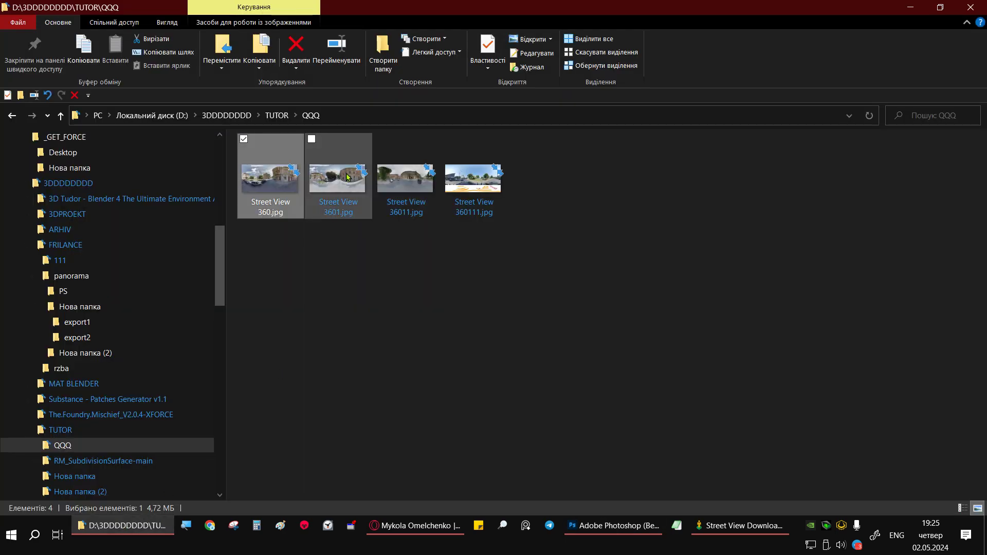
click(347, 176)
double_click(347, 177)
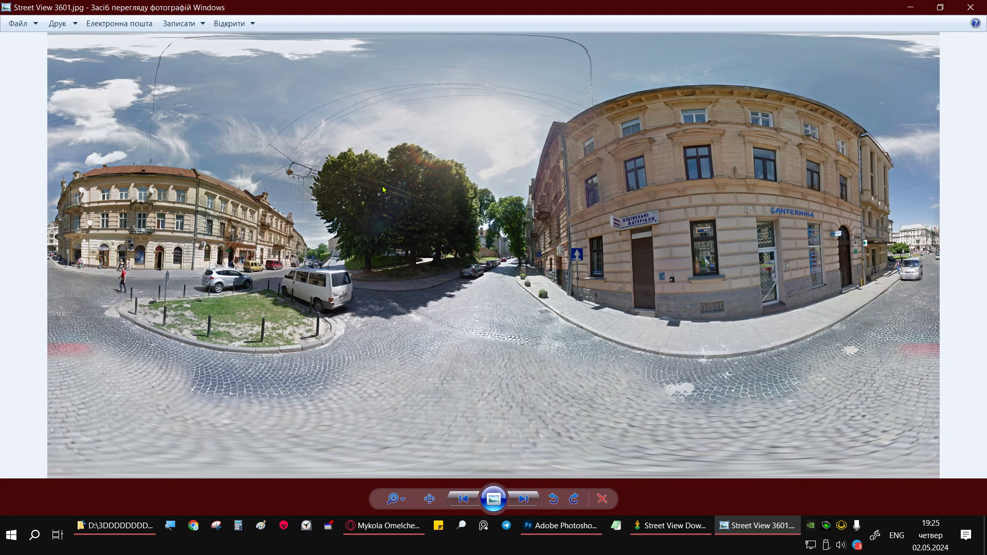
key(Right)
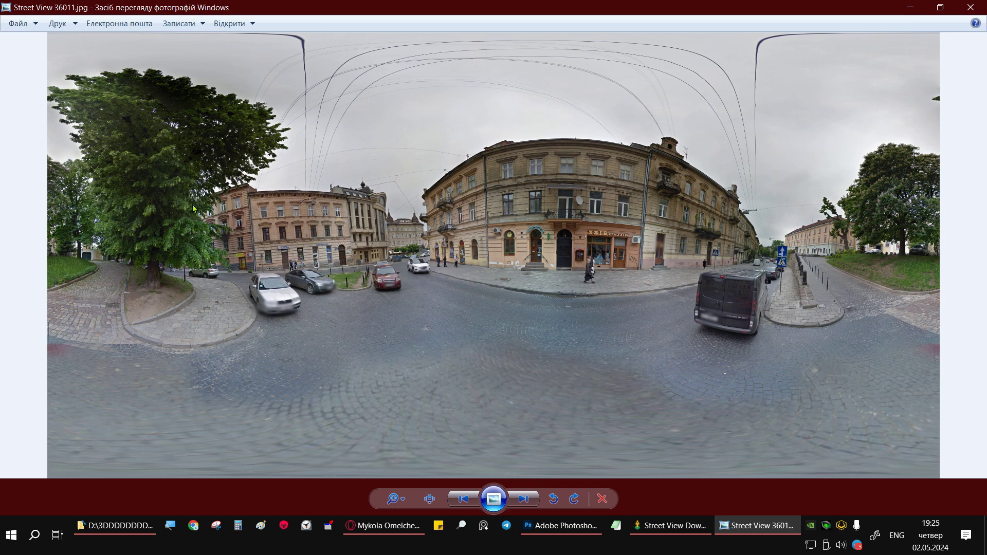
key(Right)
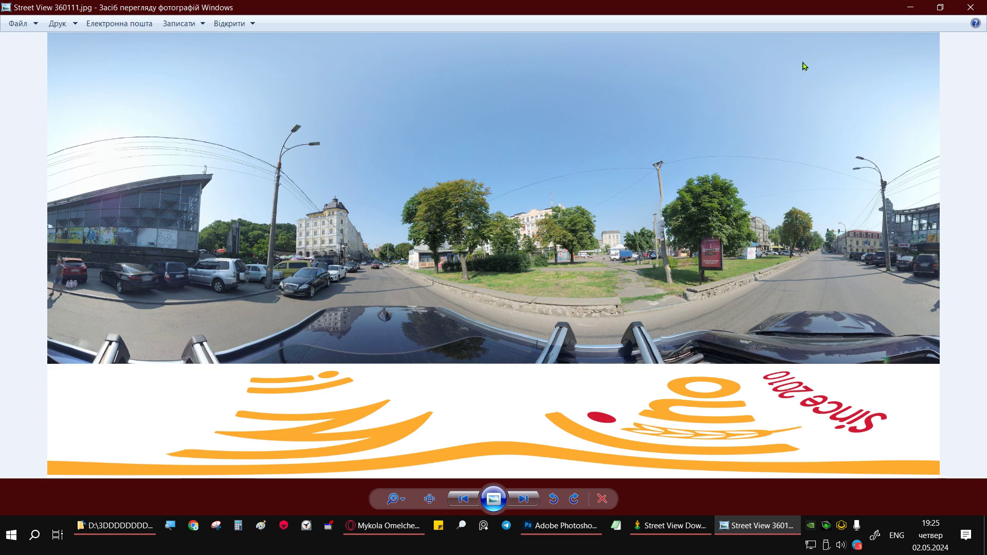
click(971, 8)
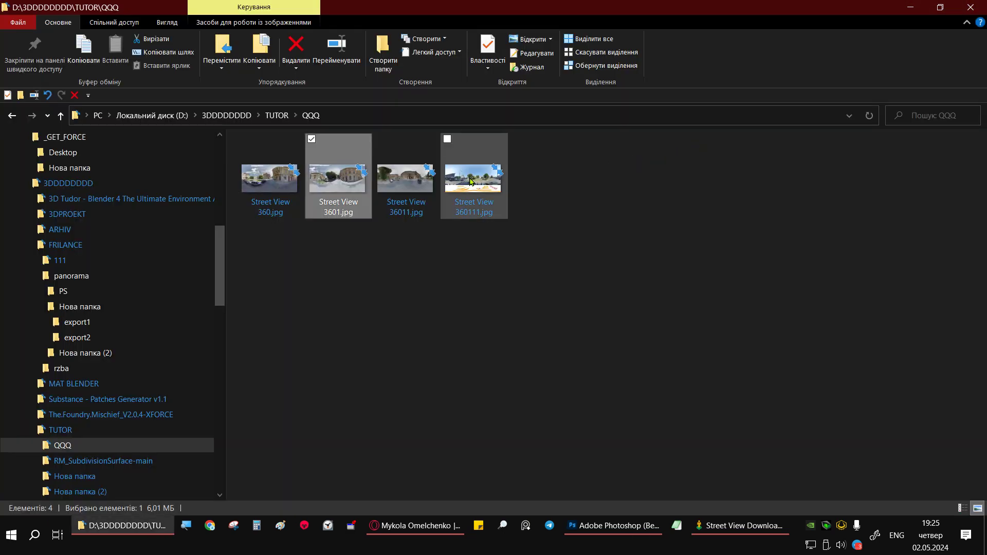
Step: Open Street View 360111.jpg from the QQQ folder with Adobe Photoshop
click(470, 181)
right_click(470, 181)
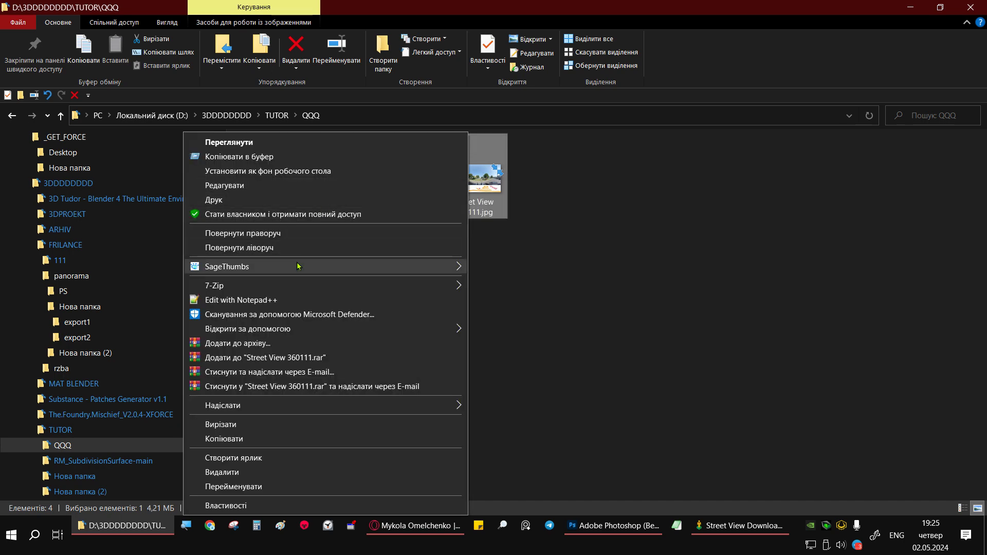
mouse_move(246, 328)
click(497, 335)
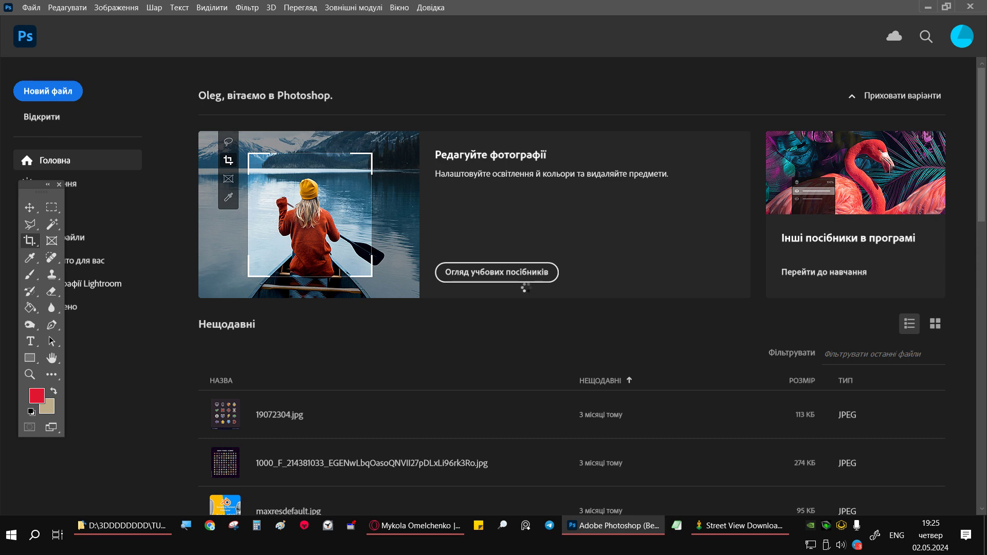
scroll(494, 295, up, 1)
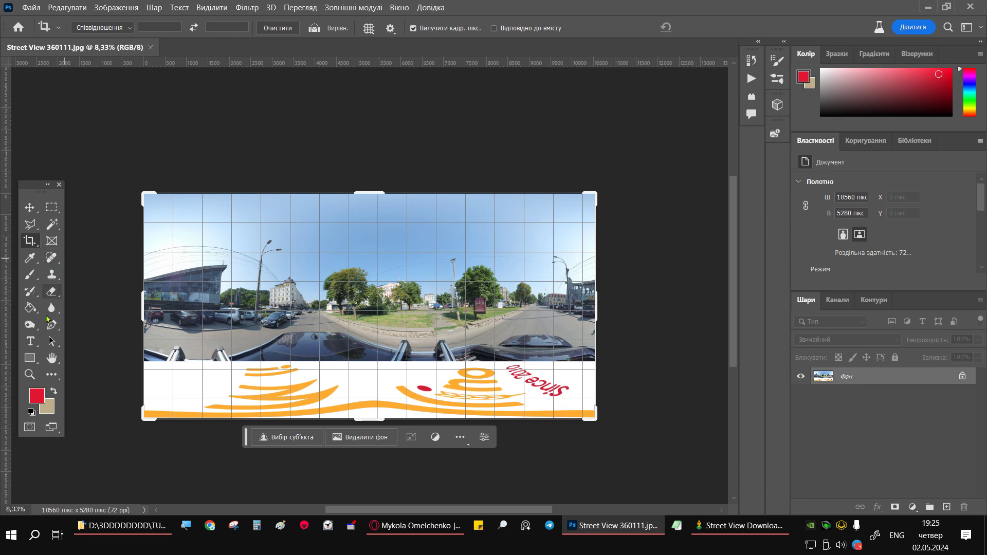
Step: Offset the panorama horizontally about +4210 px with Wrap Around to centre the glass pavilion
click(30, 374)
drag(116, 176, 119, 192)
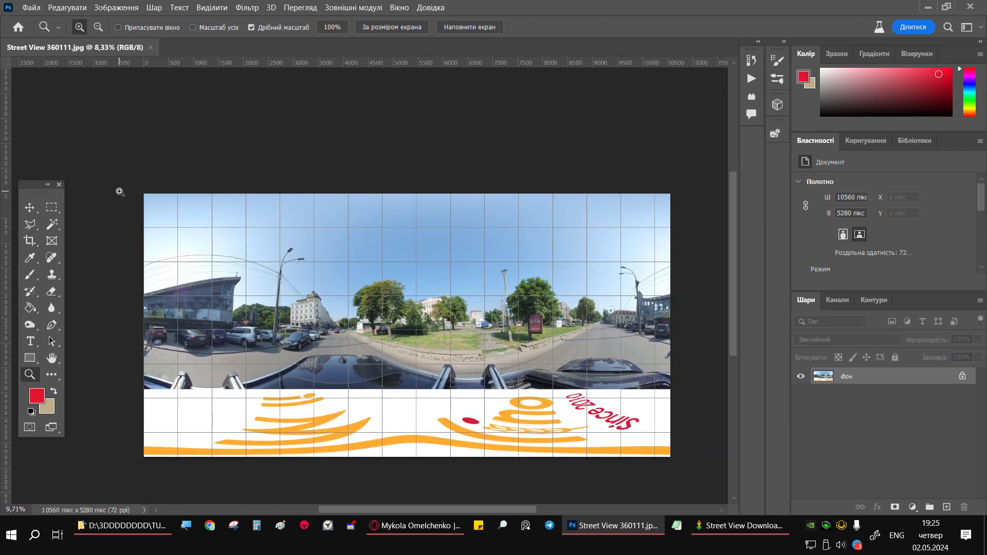
click(247, 8)
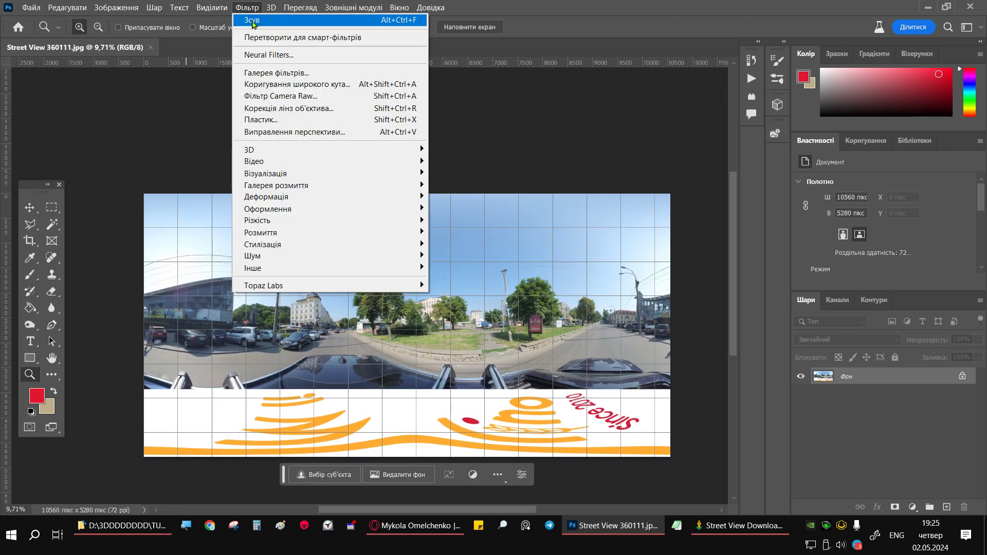
mouse_move(328, 268)
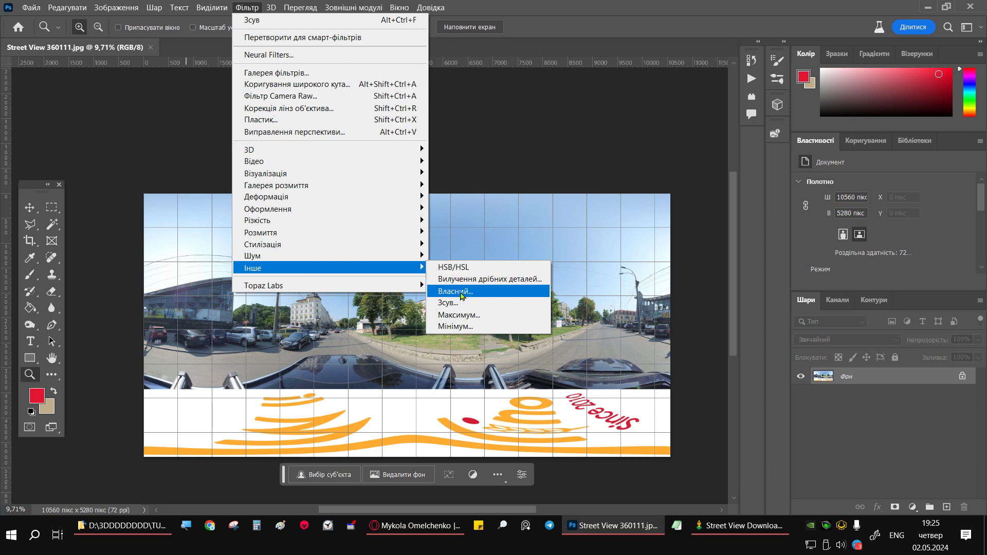
click(460, 302)
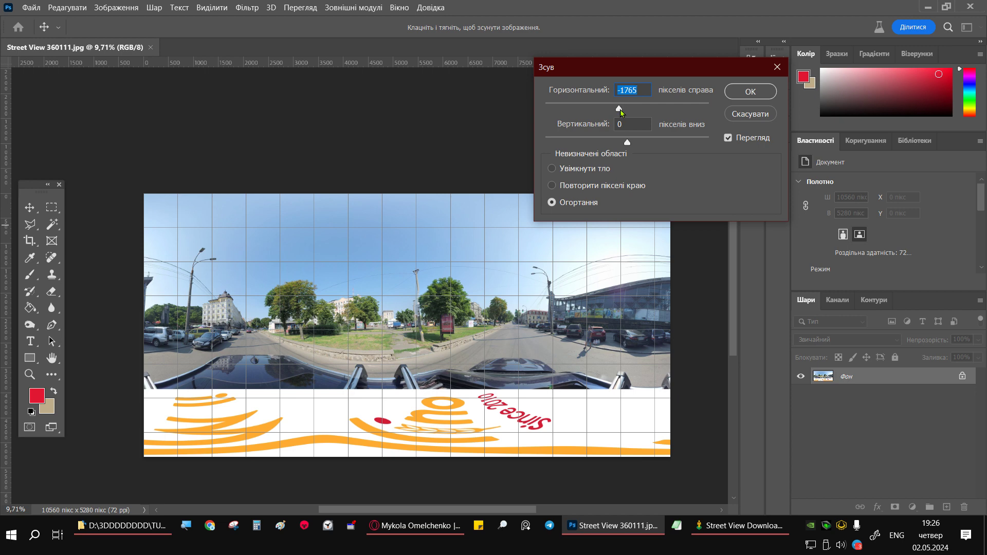
drag(621, 111, 650, 113)
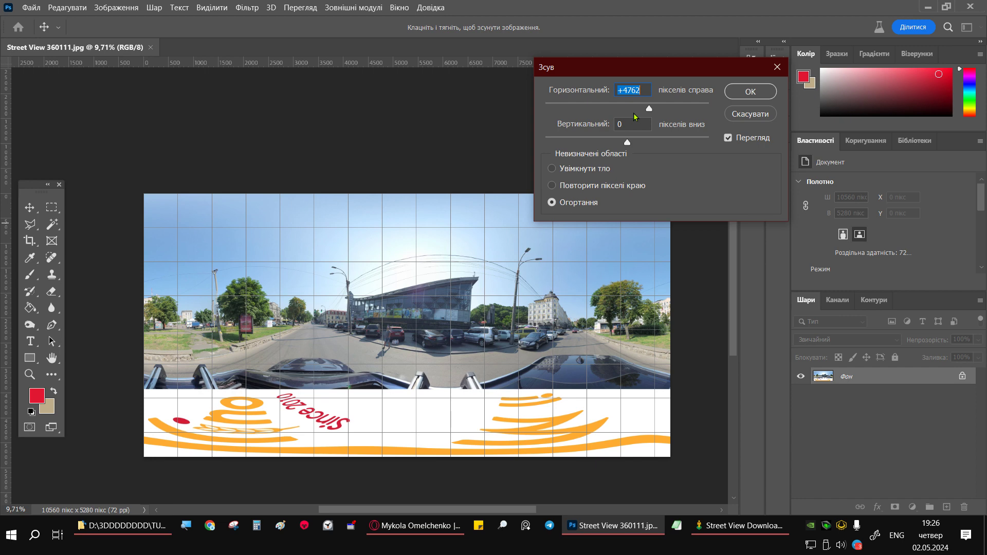
mouse_move(649, 109)
mouse_down()
mouse_move(627, 106)
mouse_move(646, 108)
mouse_up()
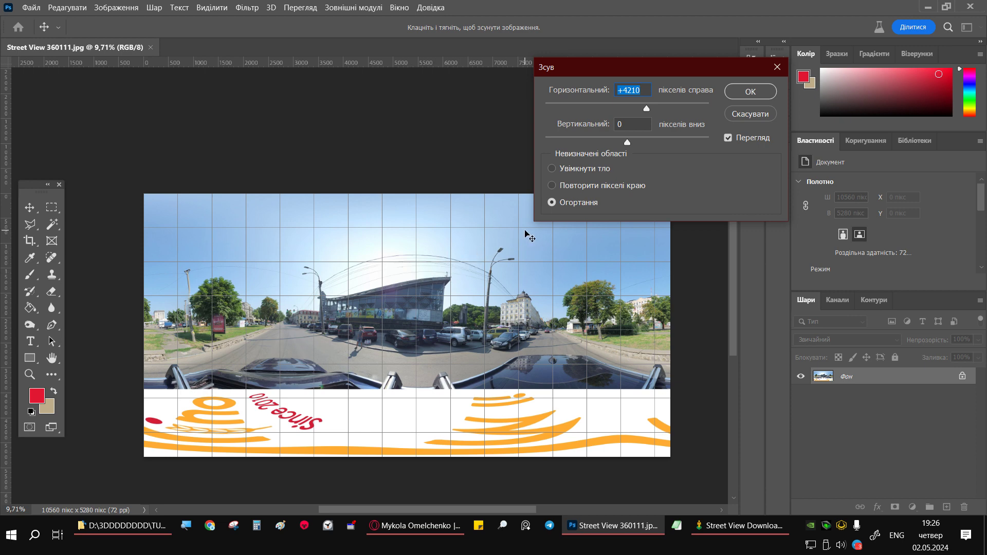
click(751, 93)
key(z)
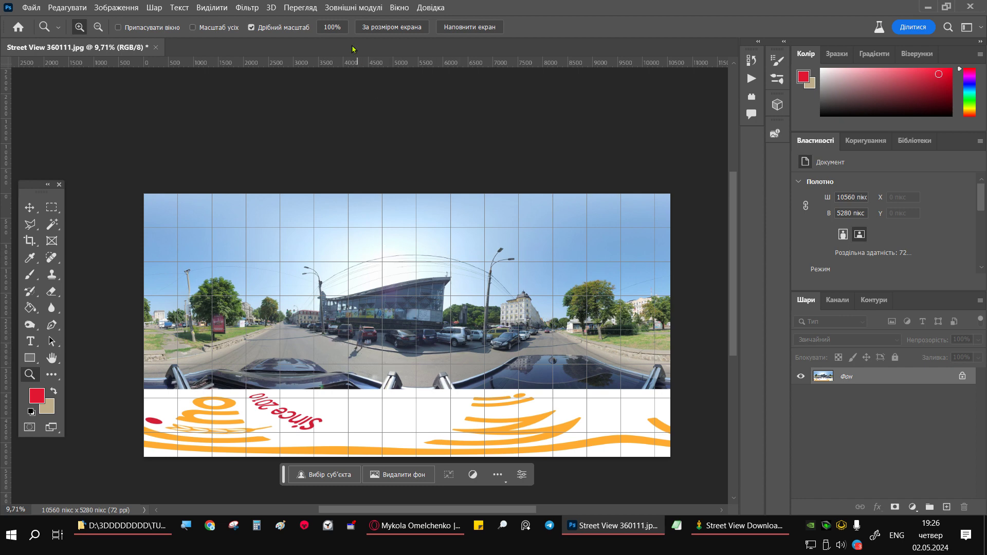
Step: Set Adaptive Wide Angle correction to Full Spherical at scale 150, zoomed on the pavilion
click(247, 9)
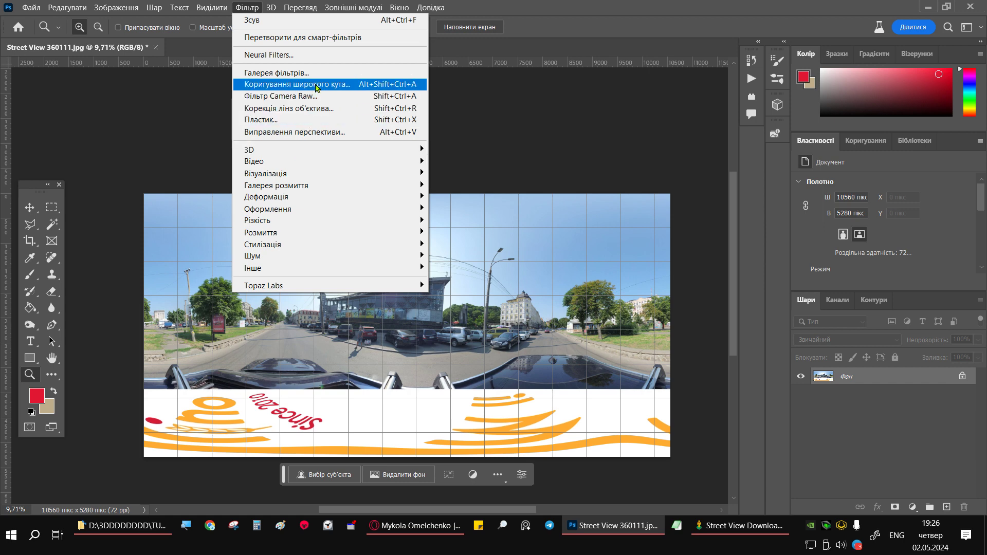
click(317, 85)
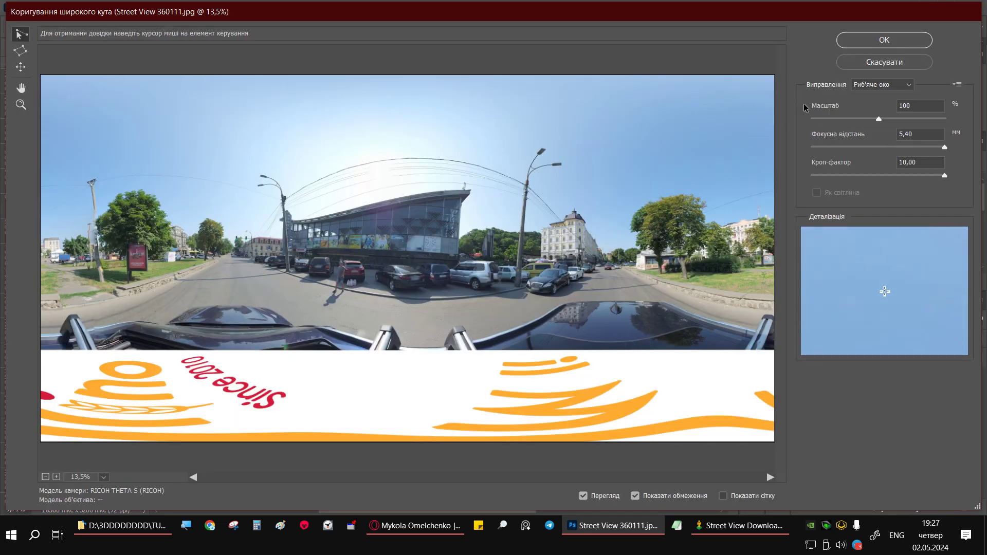
click(881, 86)
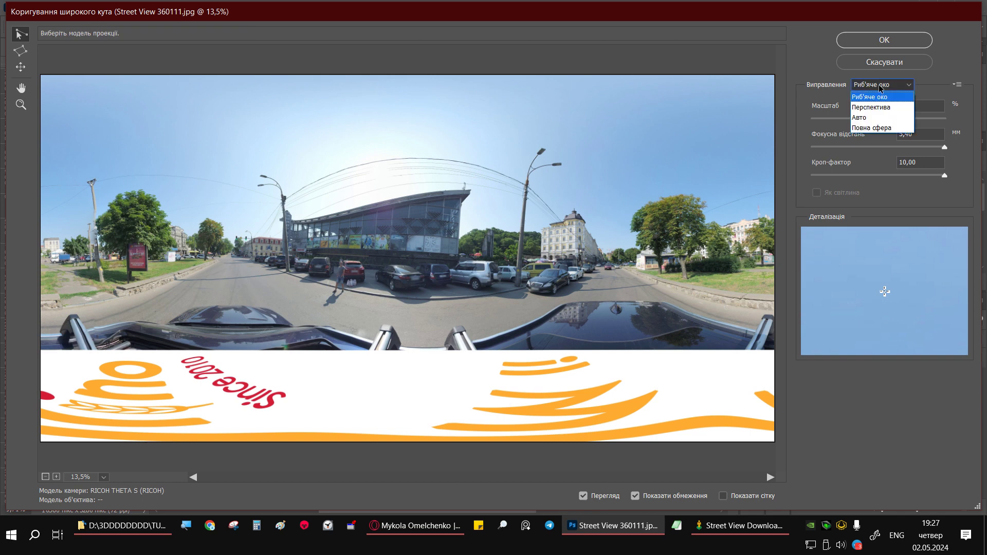
click(878, 130)
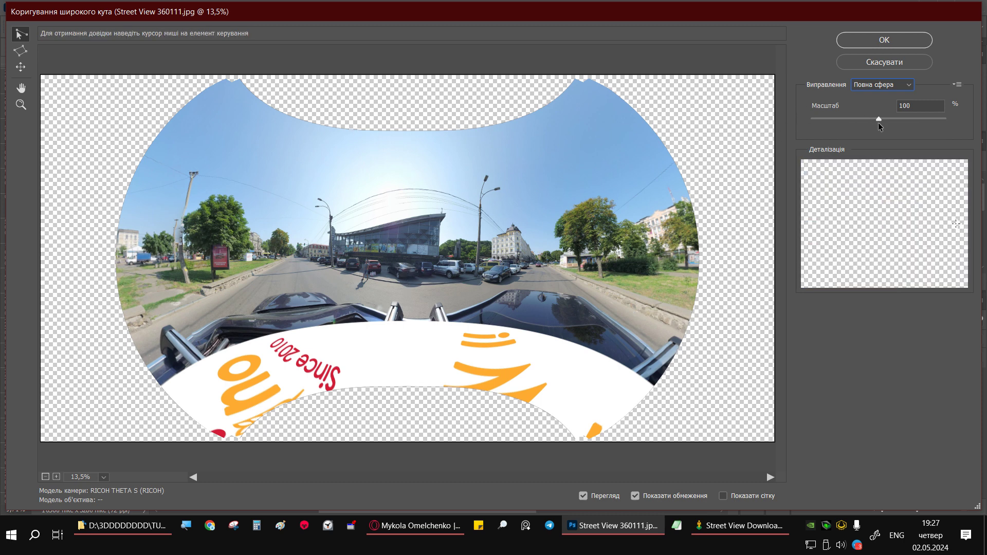
click(944, 119)
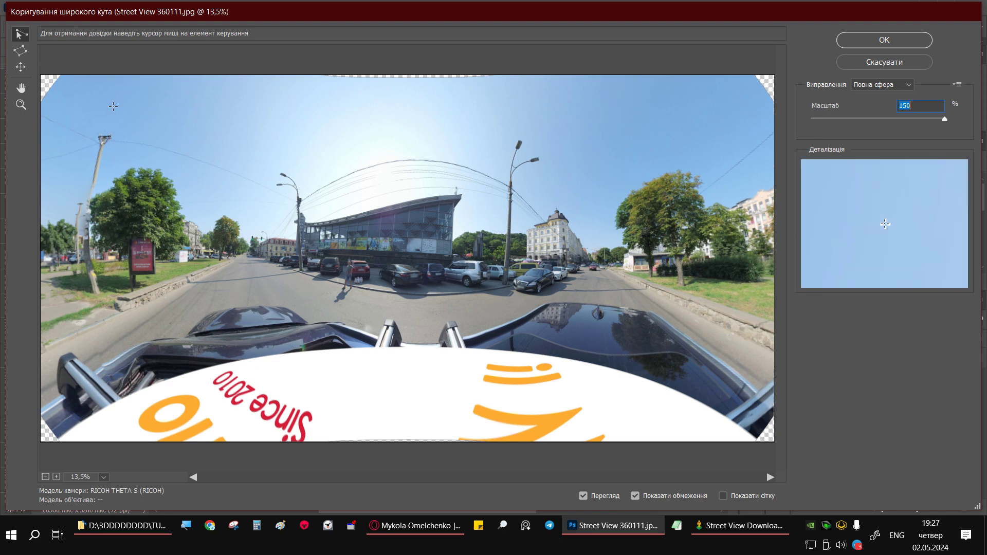
click(16, 109)
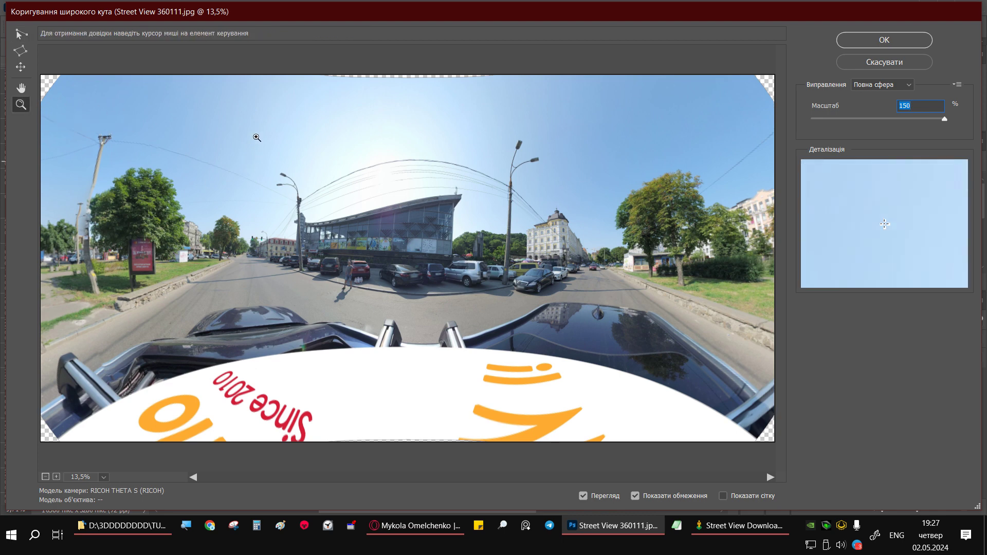
drag(256, 136, 546, 313)
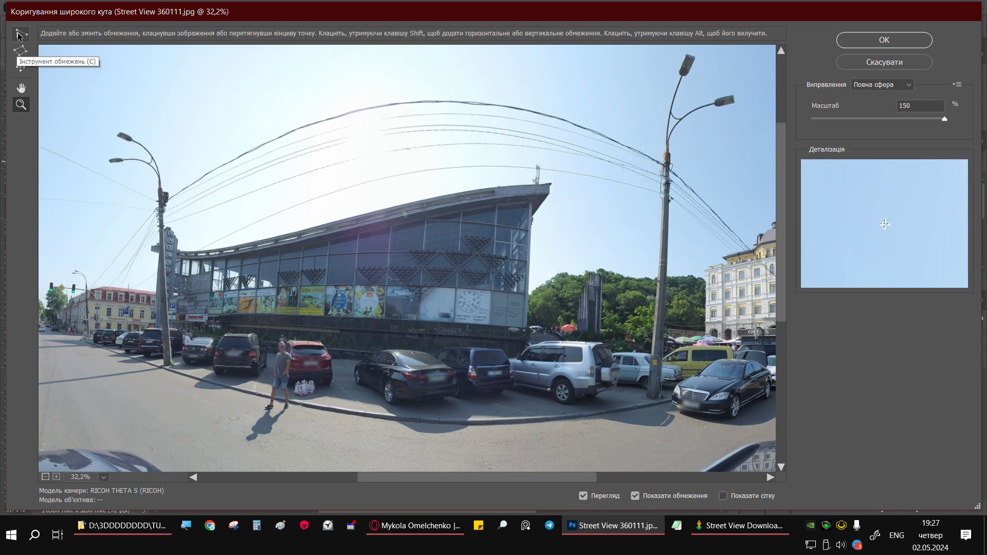
Step: Add Adaptive Wide Angle constraint lines along the curb and the wire between lamp poles
click(19, 35)
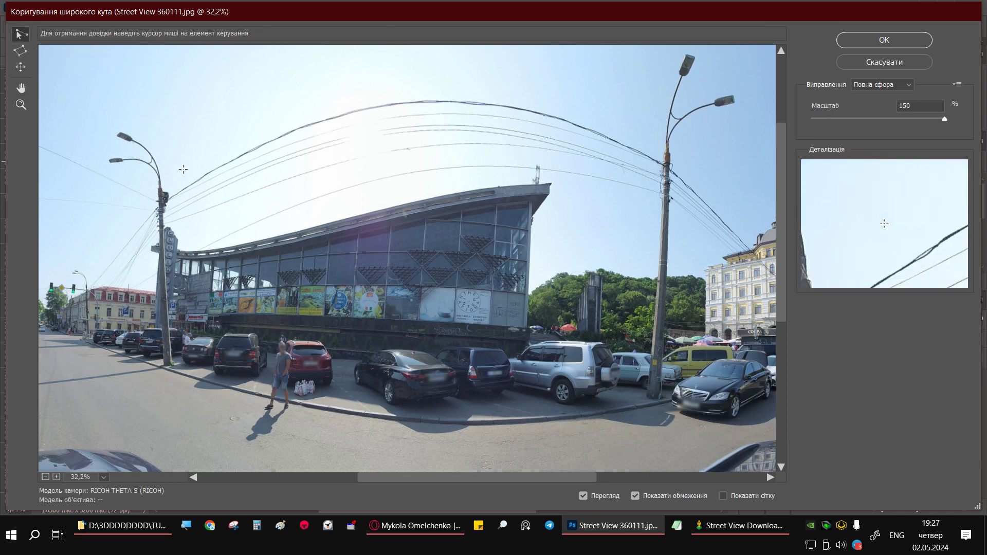
click(159, 366)
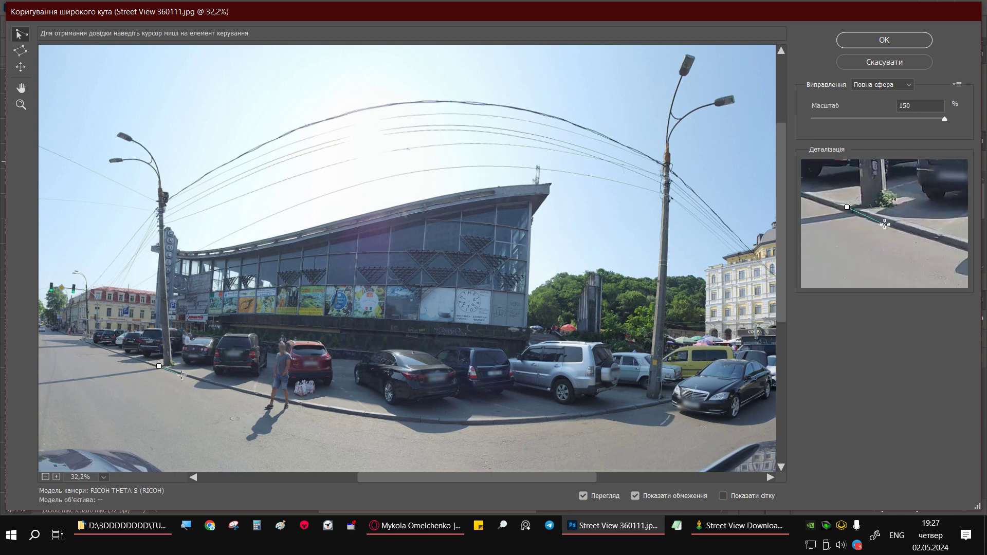
scroll(564, 471, down, 2)
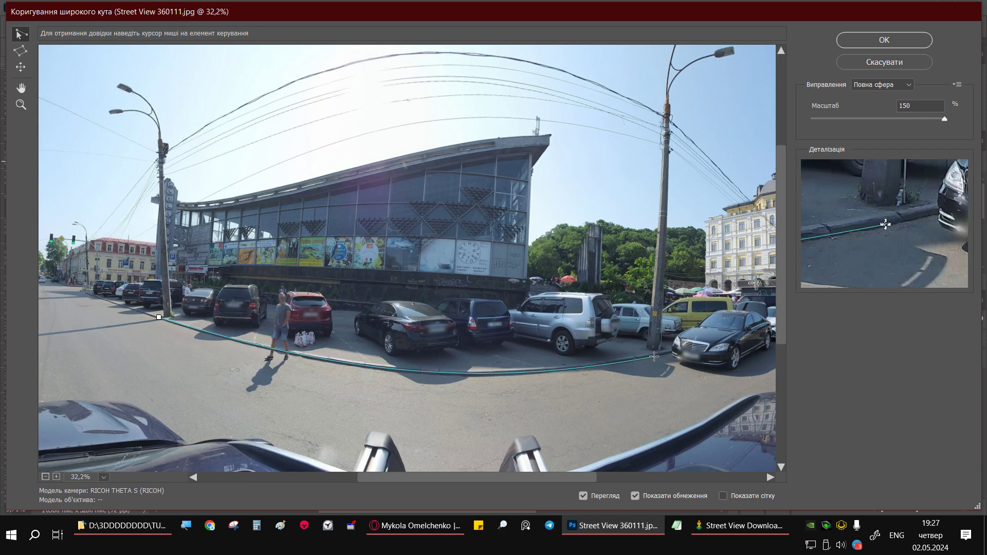
click(654, 356)
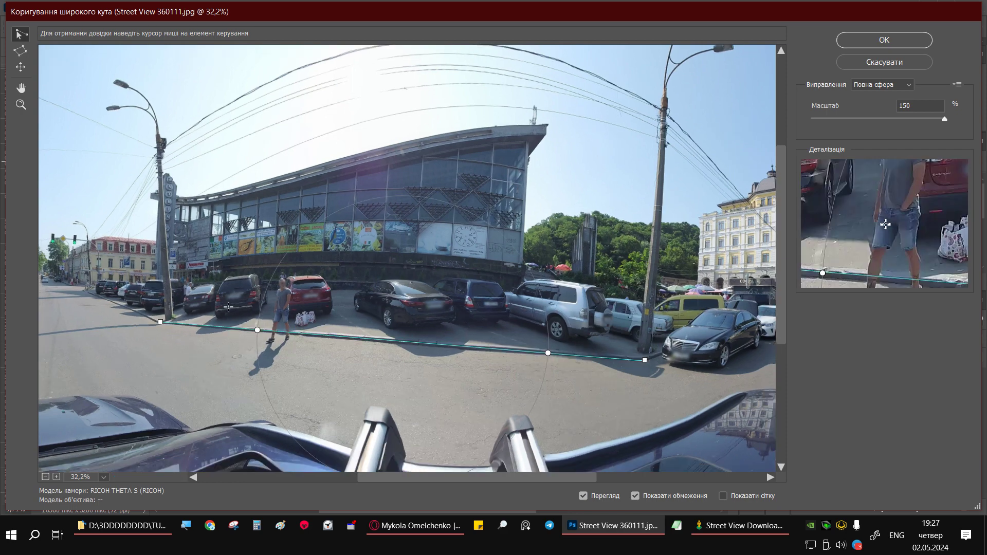
scroll(319, 196, up, 2)
scroll(338, 141, up, 2)
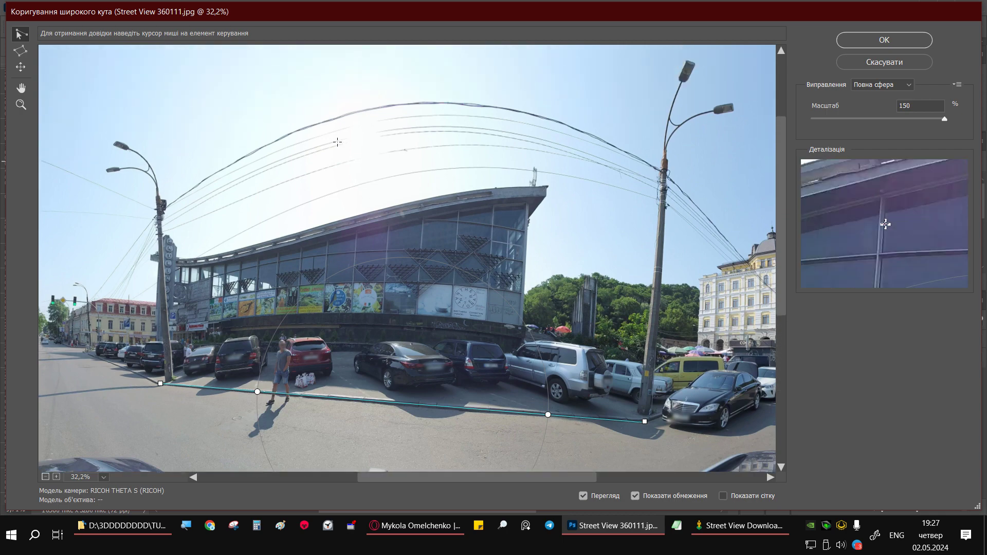
click(162, 210)
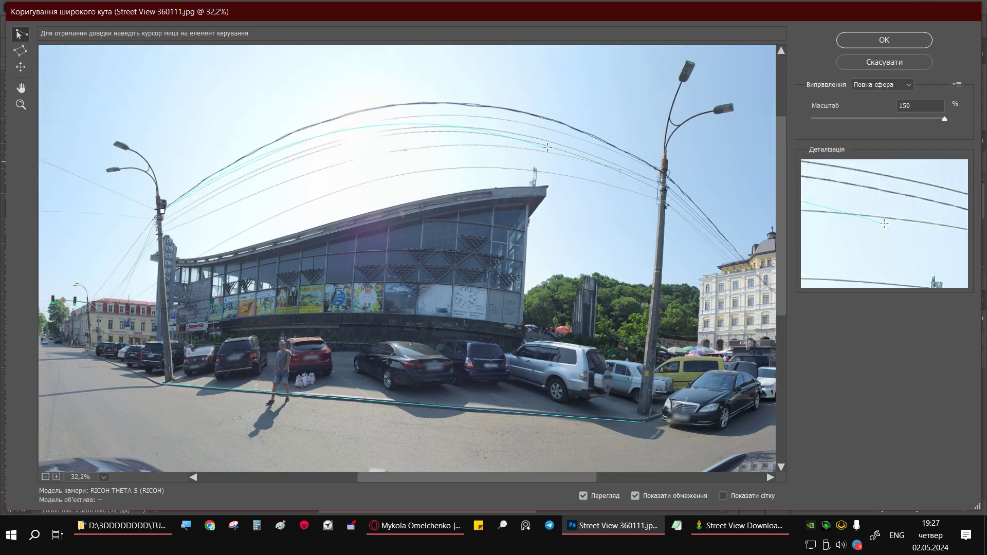
click(663, 171)
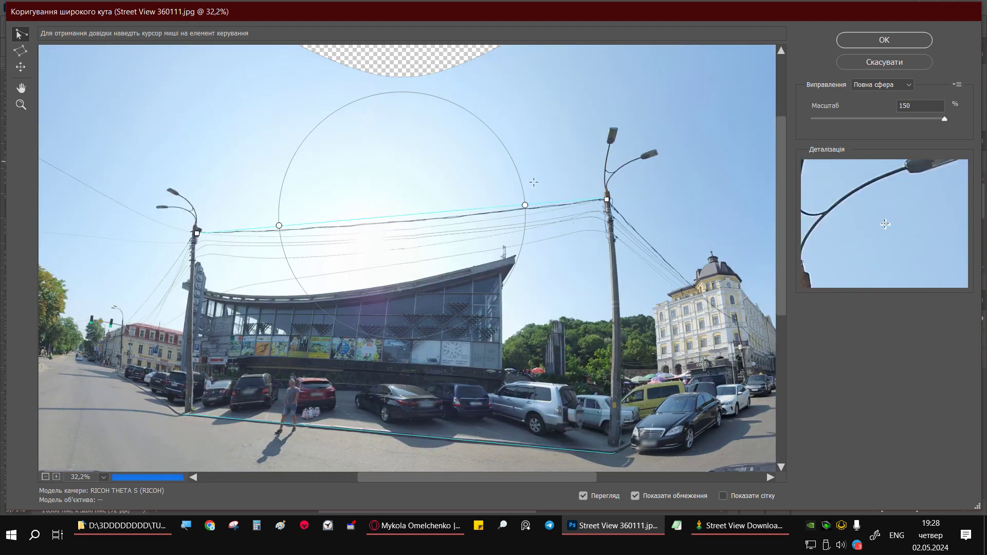
scroll(329, 239, down, 1)
scroll(298, 211, down, 2)
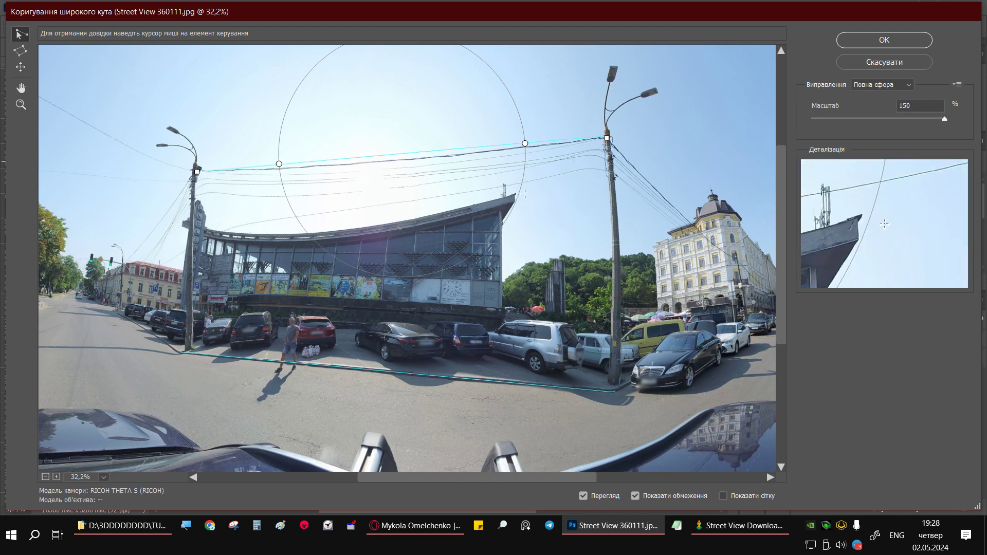
Step: Add constraints along the pavilion roof edge, the building's corner and the left lamp pole
click(206, 228)
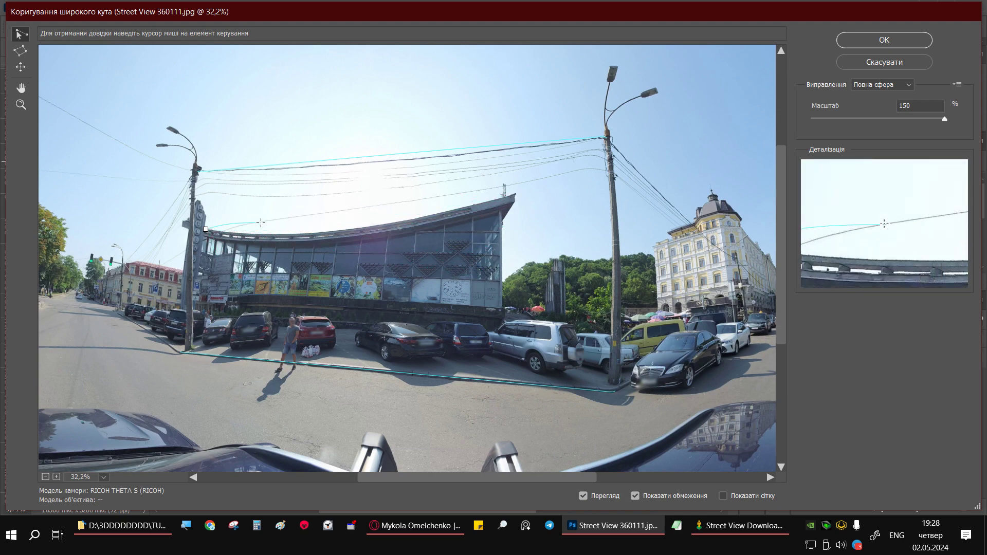
click(514, 194)
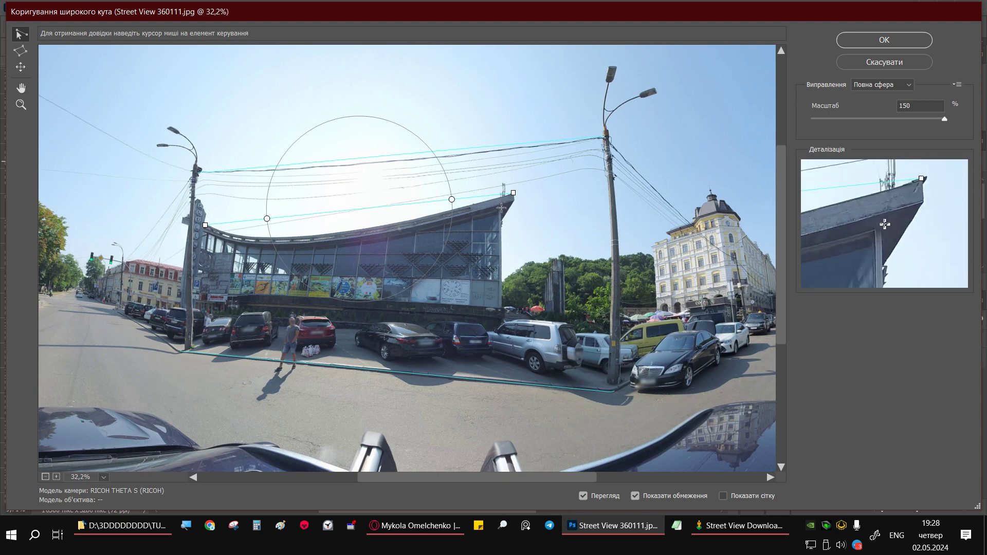
click(501, 208)
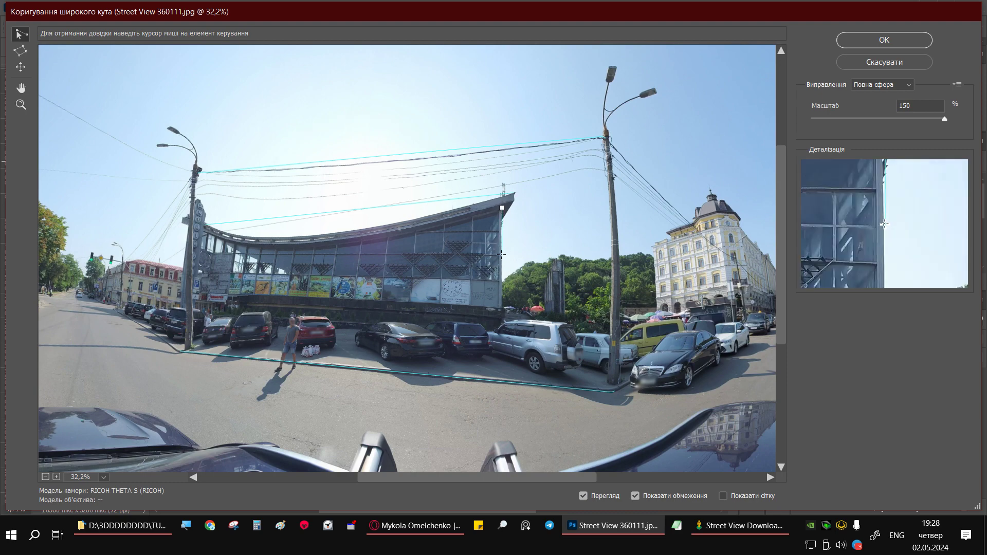
click(498, 396)
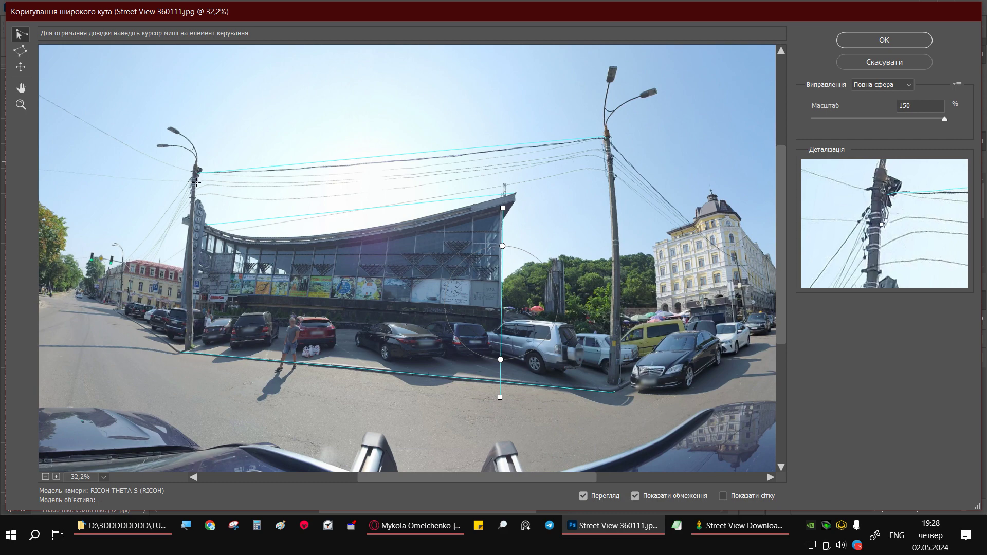
click(196, 182)
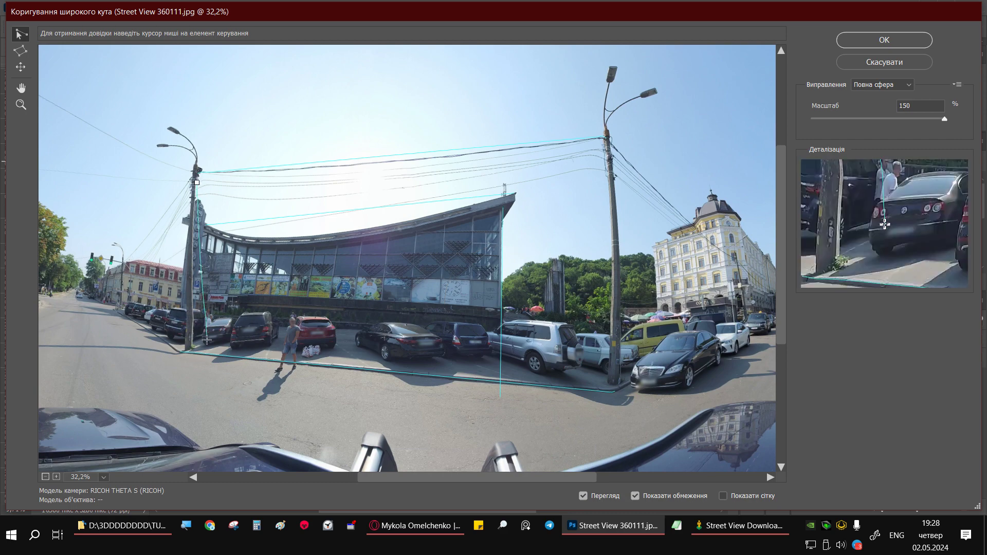
click(192, 372)
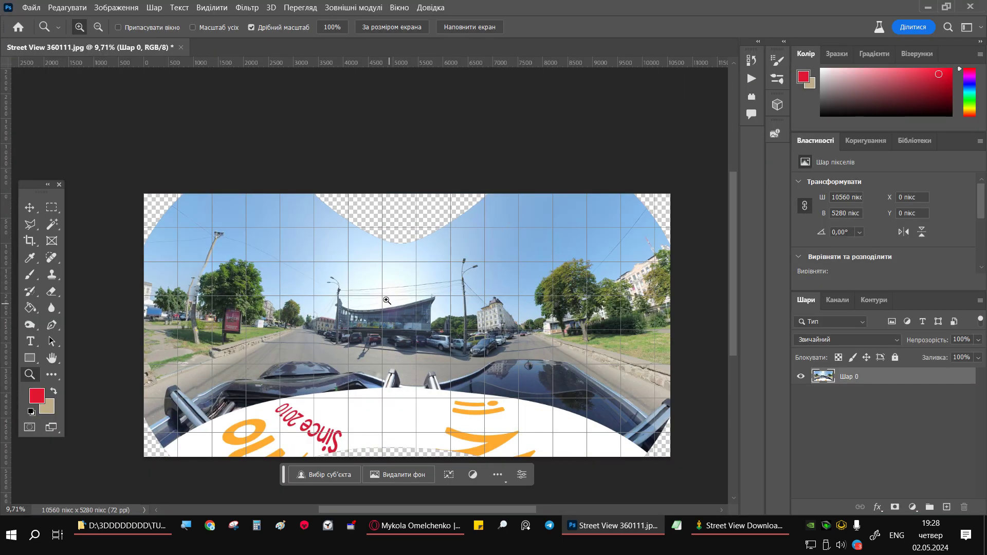
Step: Crop the corrected panorama to 2771×1328 px around the glass pavilion and view at 100%
click(29, 240)
drag(143, 326, 225, 327)
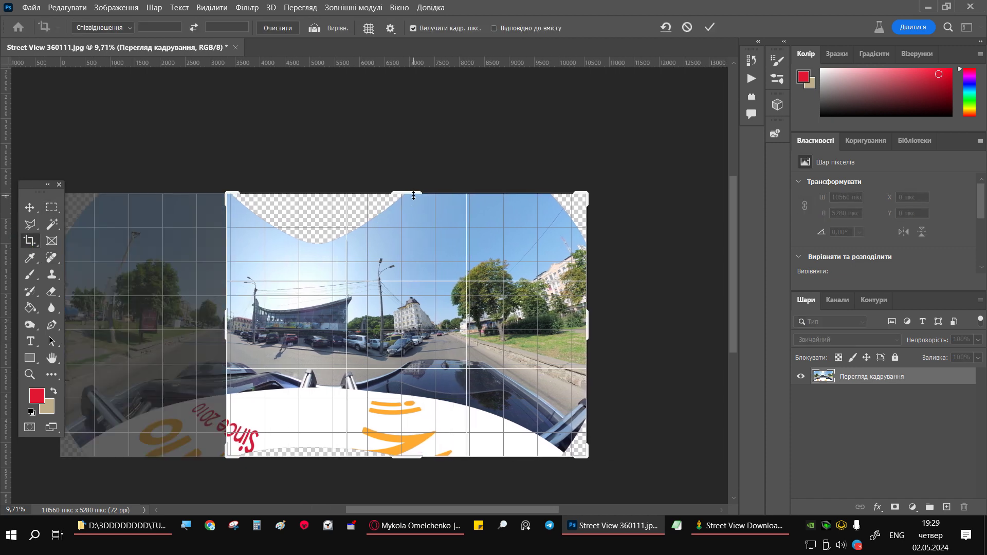
drag(413, 194, 414, 242)
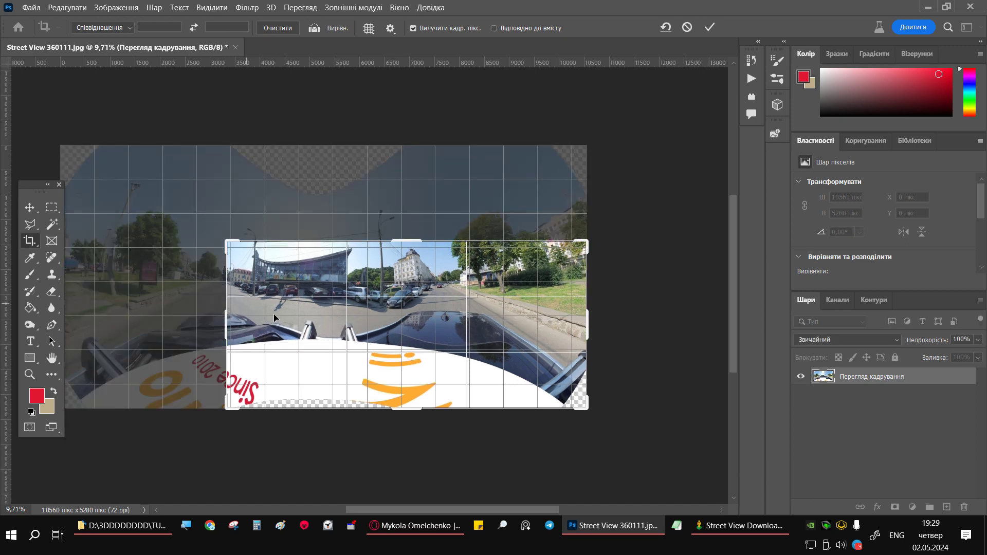
drag(408, 409, 426, 358)
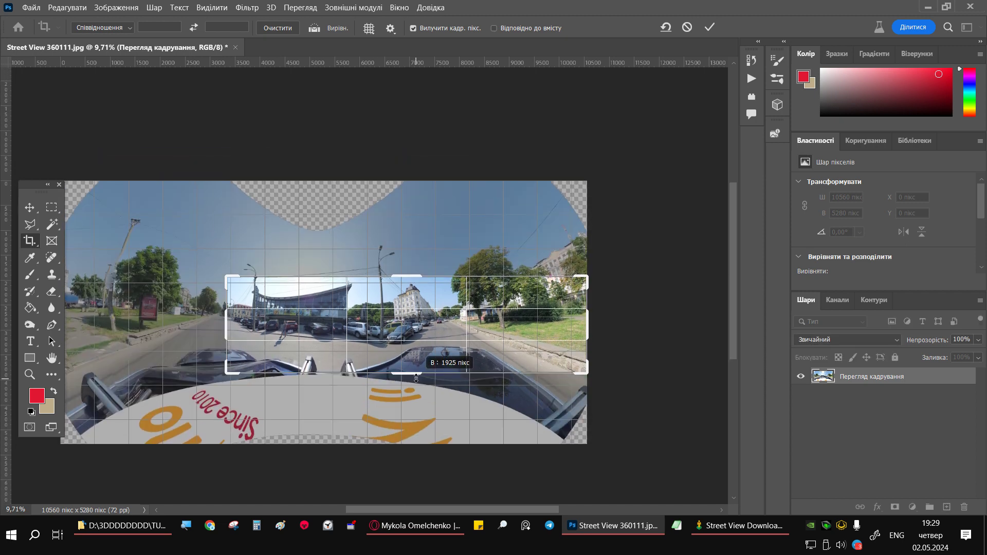
drag(590, 328, 479, 329)
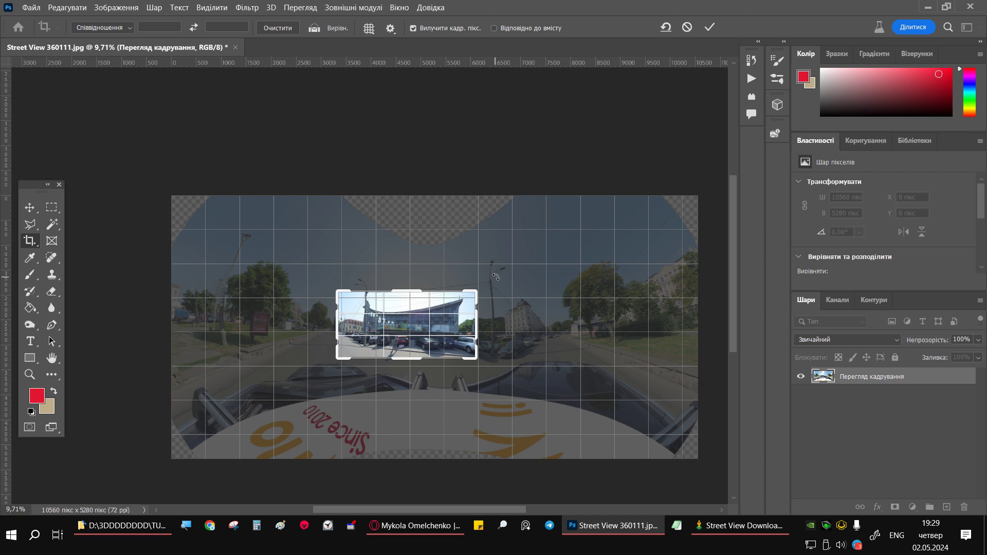
click(710, 26)
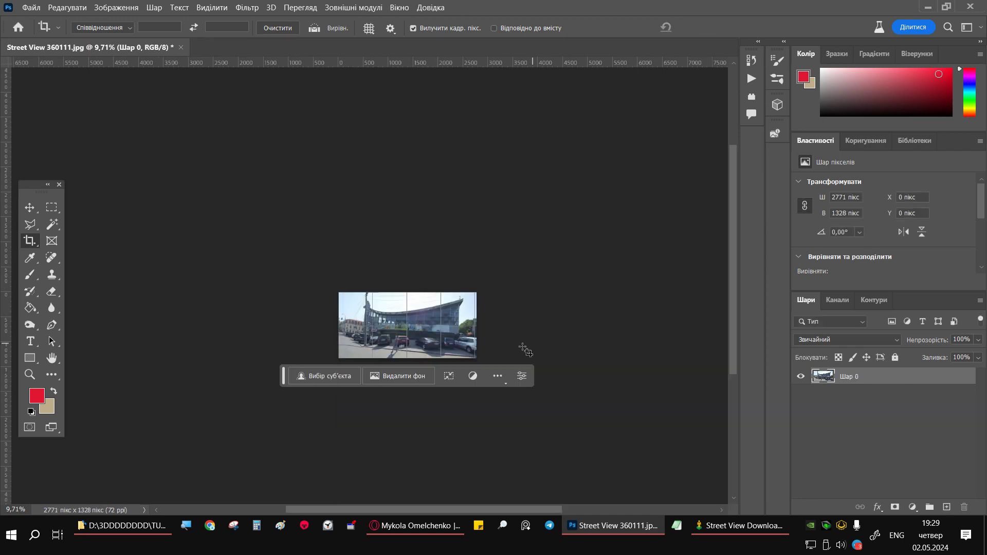
click(29, 374)
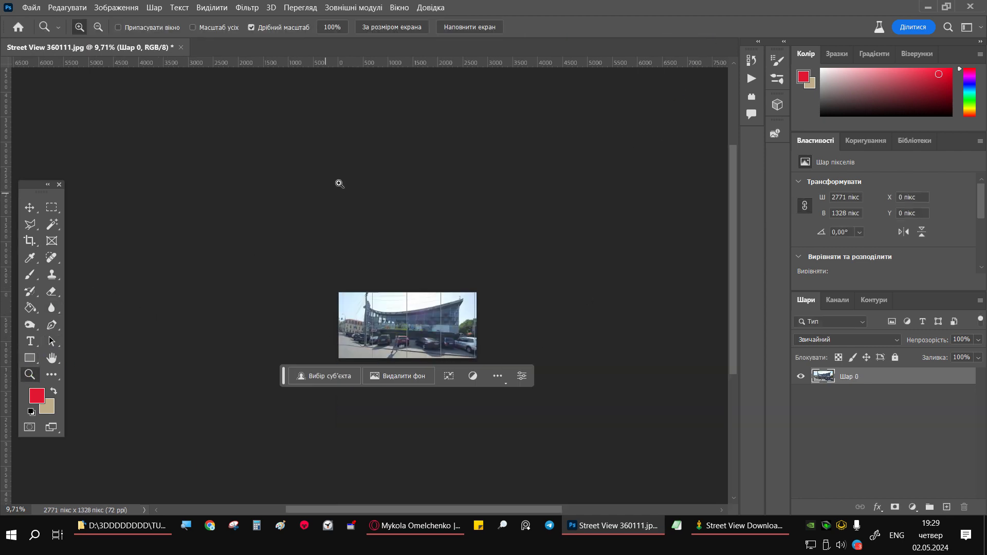
click(332, 27)
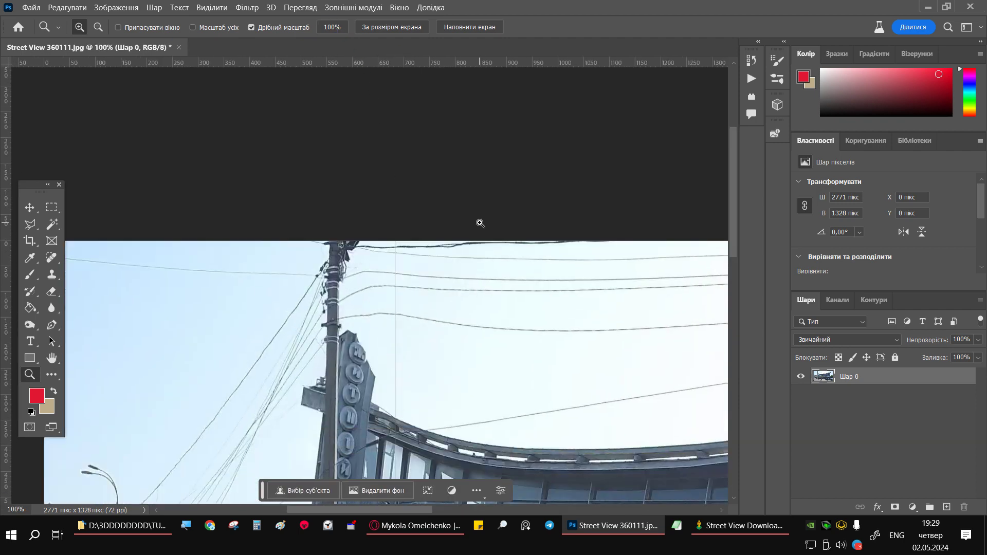
scroll(481, 224, down, 5)
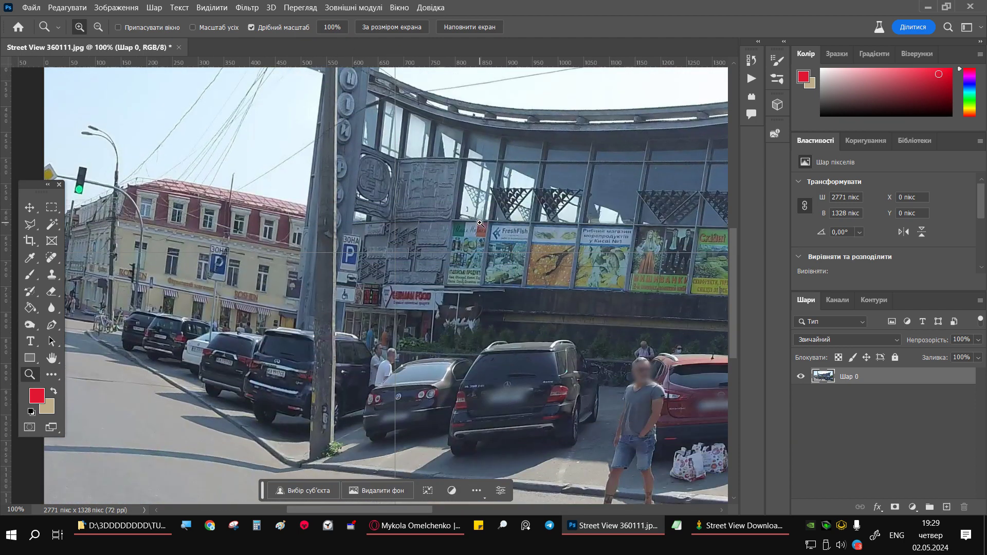
mouse_move(401, 510)
mouse_down()
mouse_move(477, 520)
mouse_move(448, 504)
mouse_up()
scroll(470, 260, down, 2)
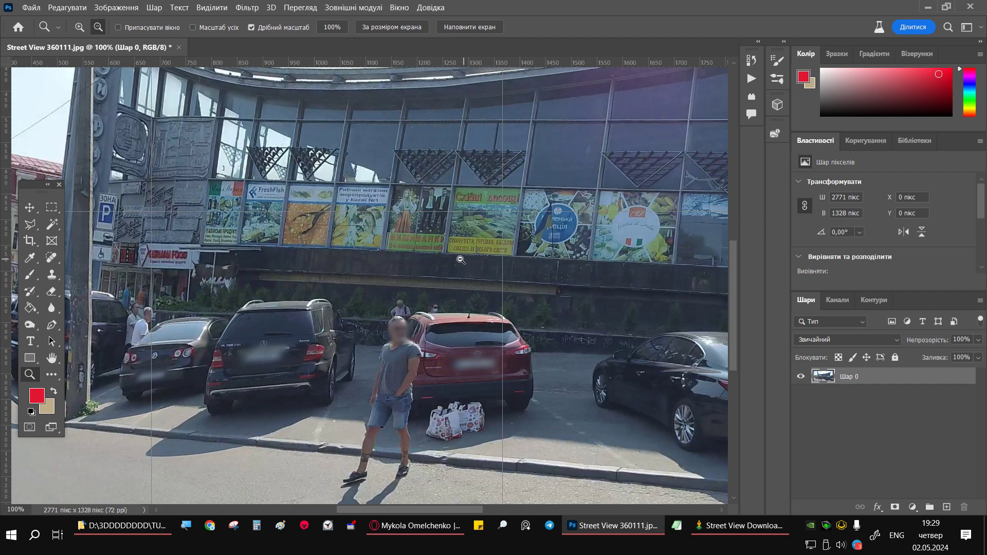
drag(470, 260, 434, 265)
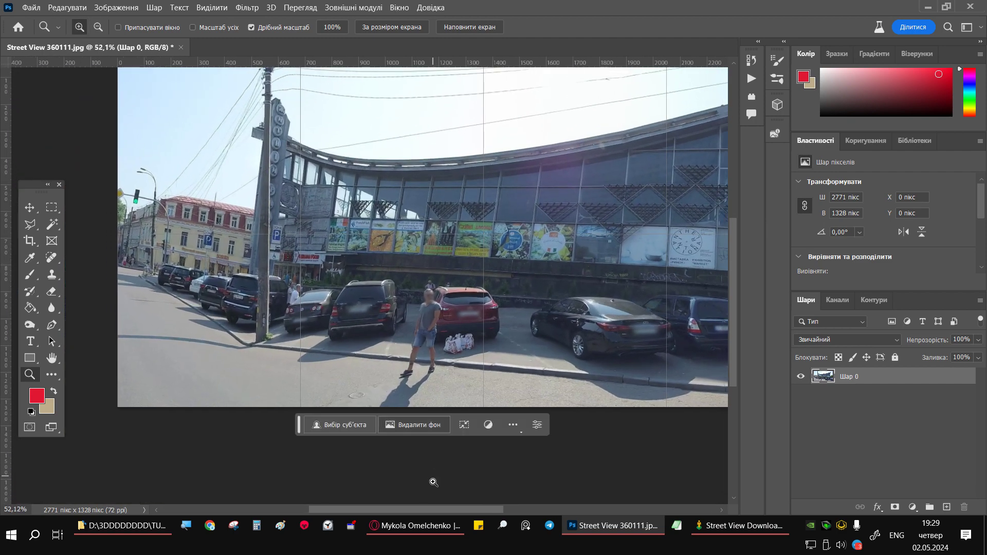
drag(432, 514, 474, 512)
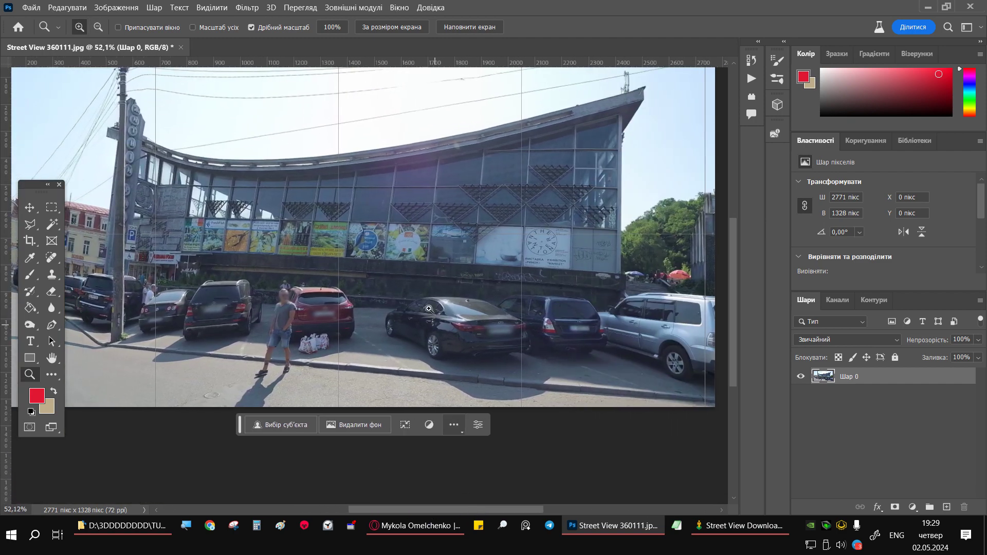
scroll(423, 265, up, 1)
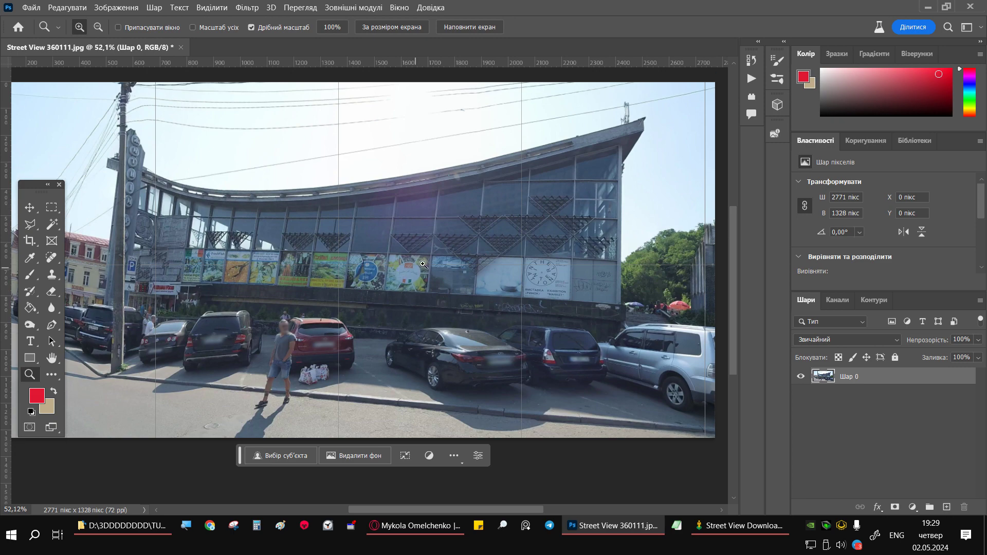
Step: Quick-export the cropped view as Street View 360111.png into a new folder inside TUTOR\QQQ
click(42, 9)
mouse_move(45, 221)
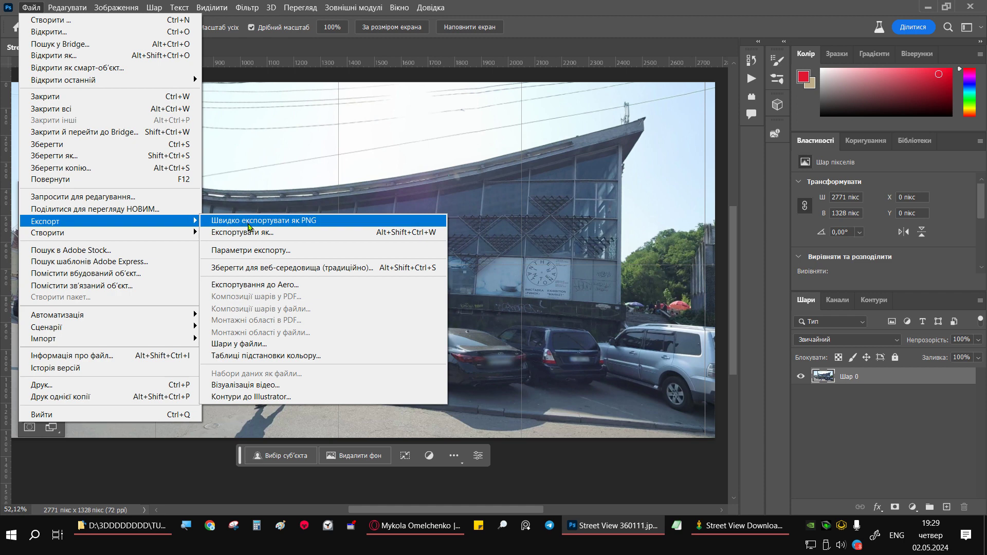
click(264, 221)
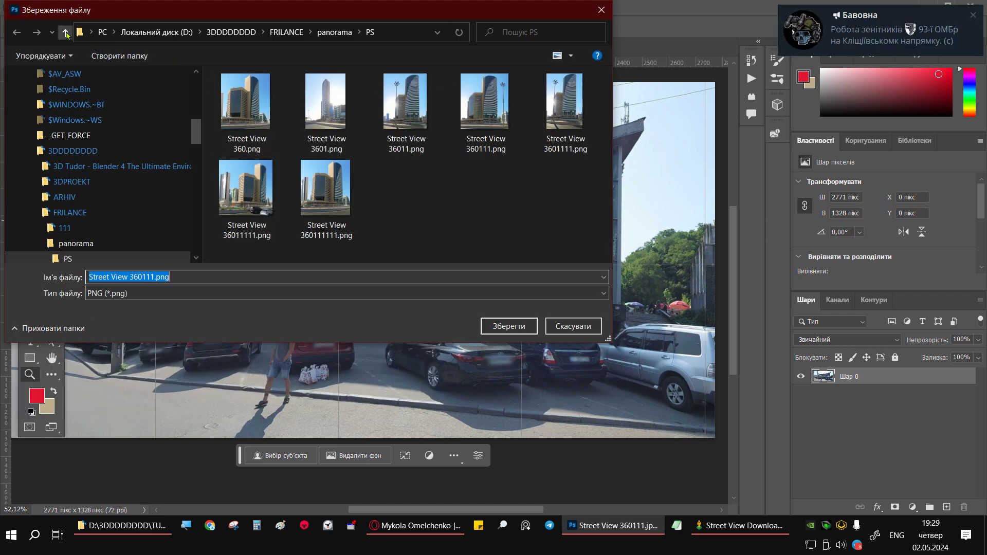
click(65, 33)
click(65, 33)
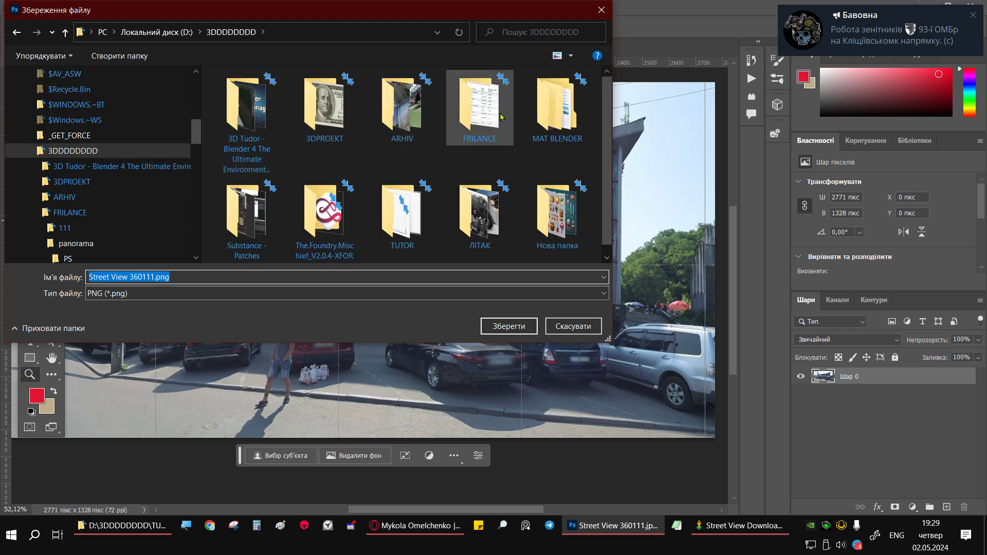
scroll(300, 149, down, 1)
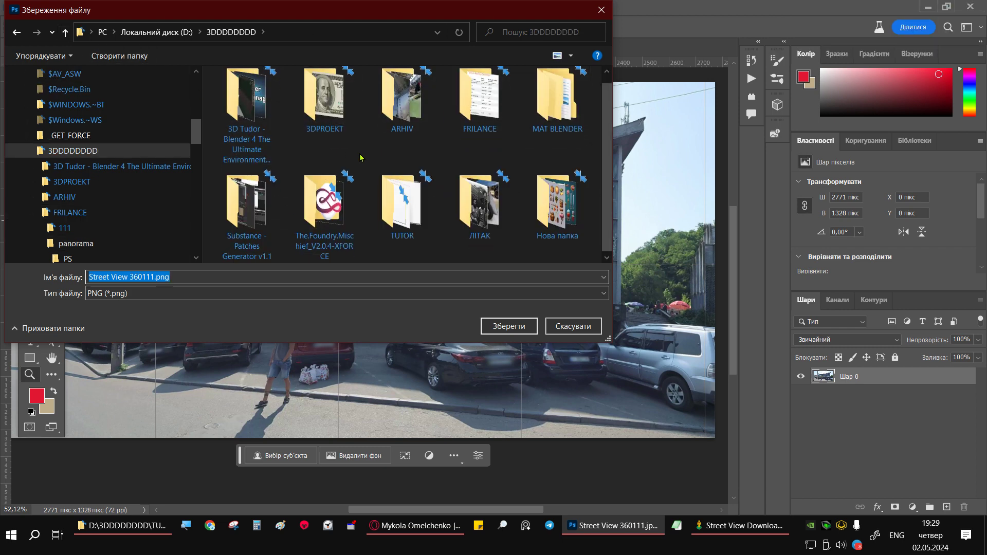
double_click(402, 203)
click(251, 115)
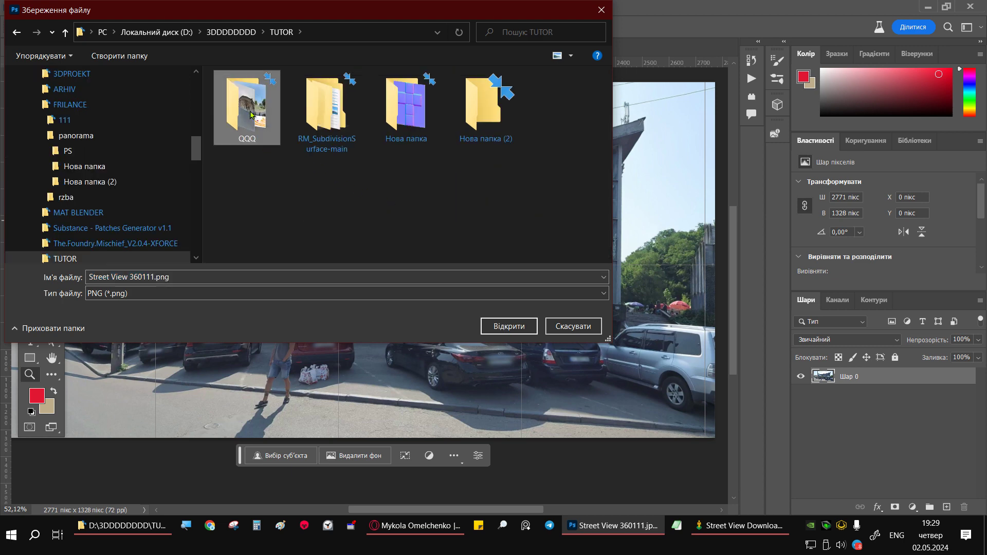
double_click(250, 114)
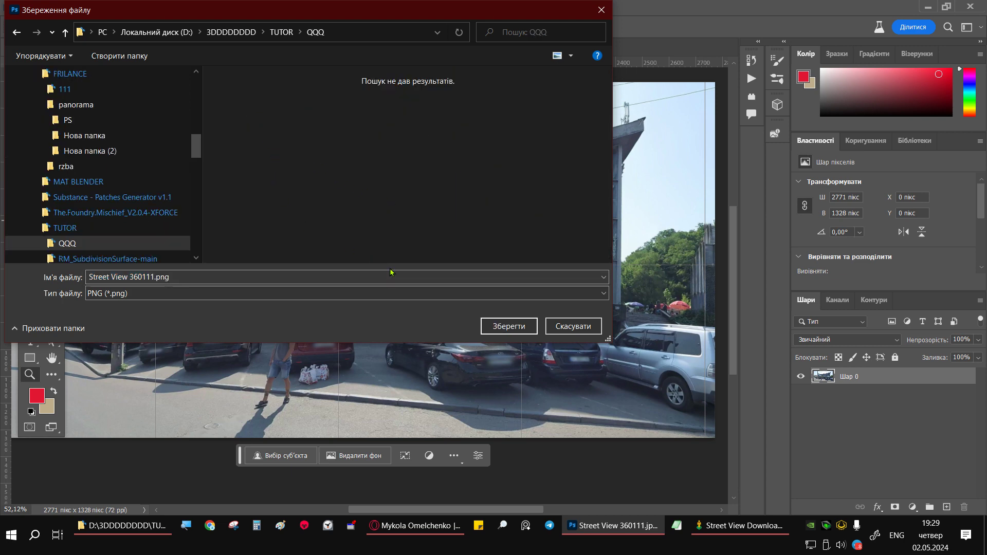
click(129, 63)
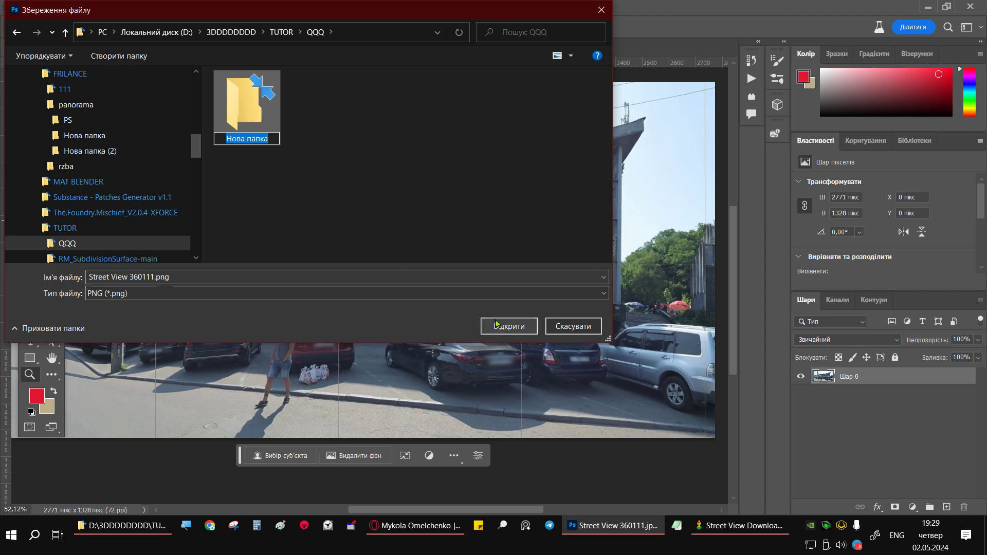
double_click(252, 108)
click(508, 326)
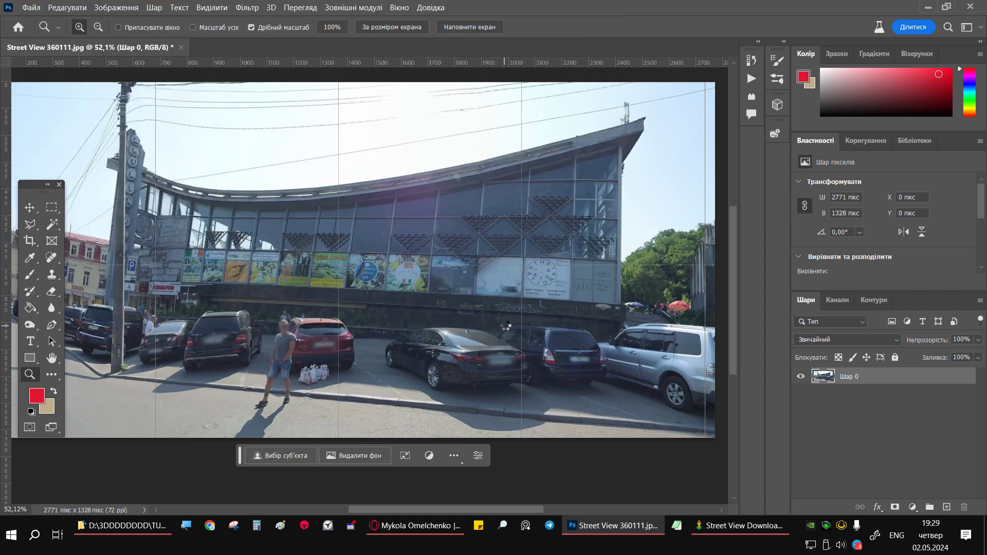
Step: Close the document without saving and open Street View 360.jpg from QQQ in Photoshop 2023
click(182, 47)
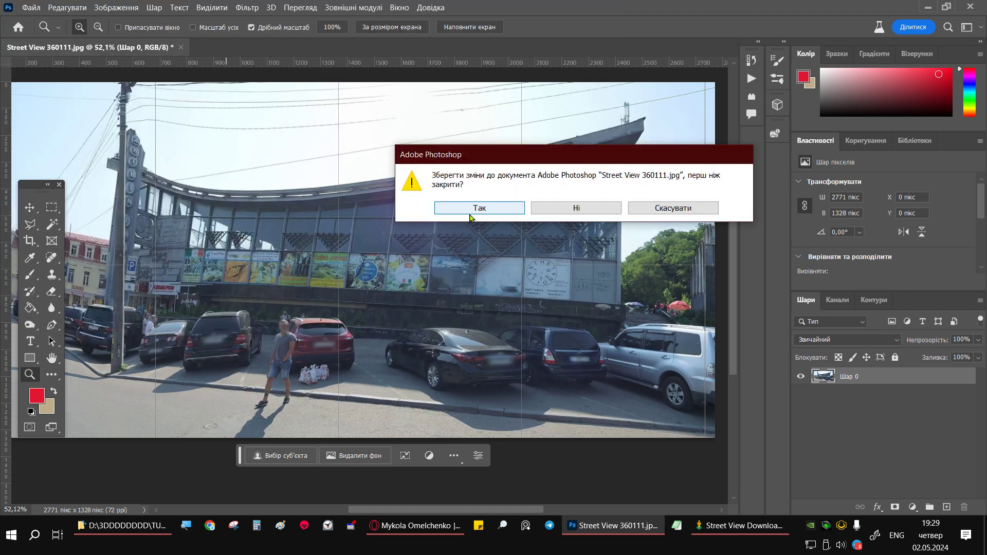
click(564, 212)
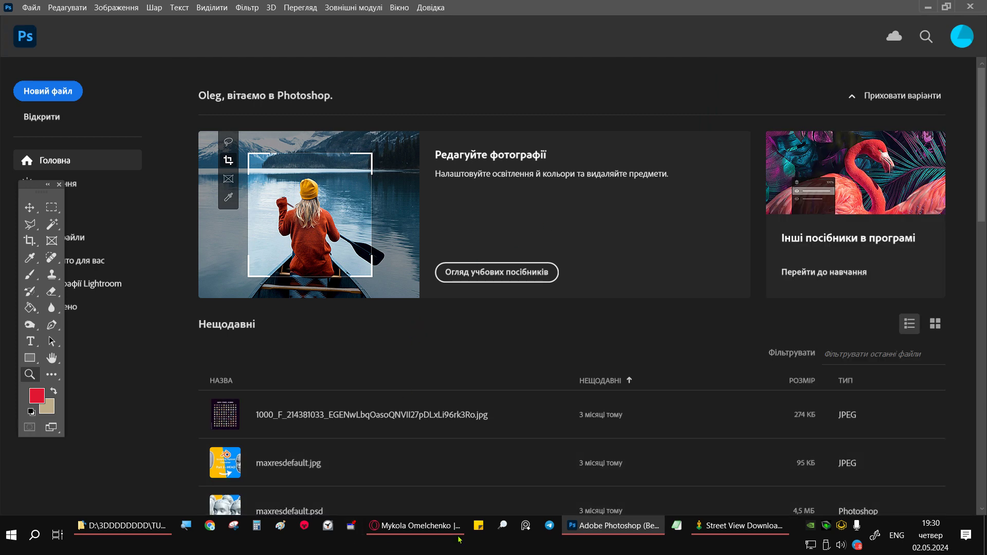
mouse_move(124, 526)
click(139, 525)
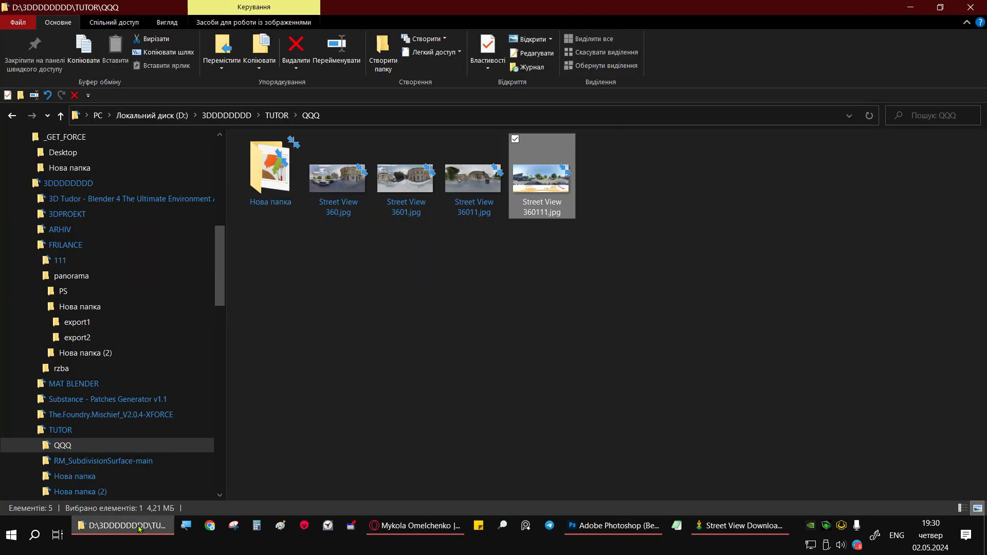
click(336, 178)
right_click(337, 178)
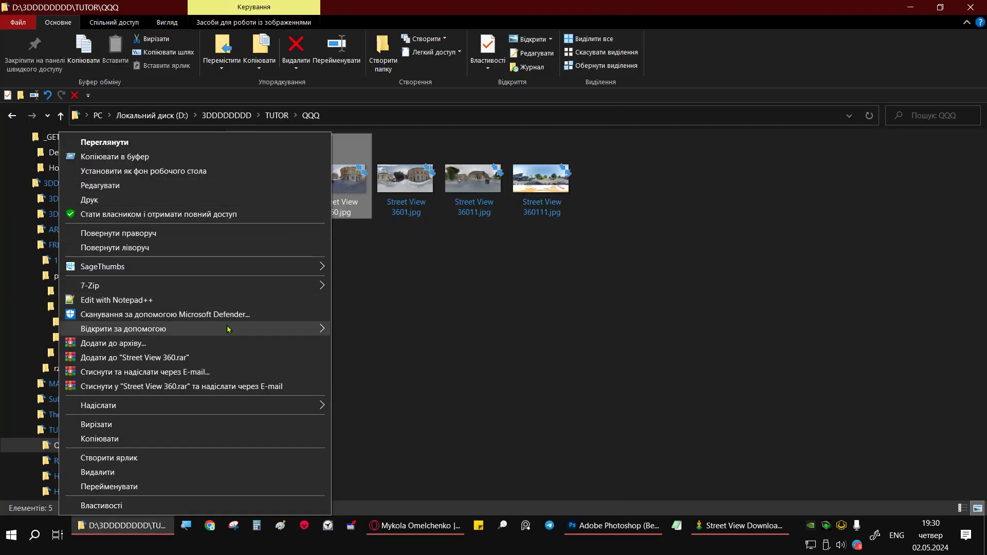
mouse_move(123, 328)
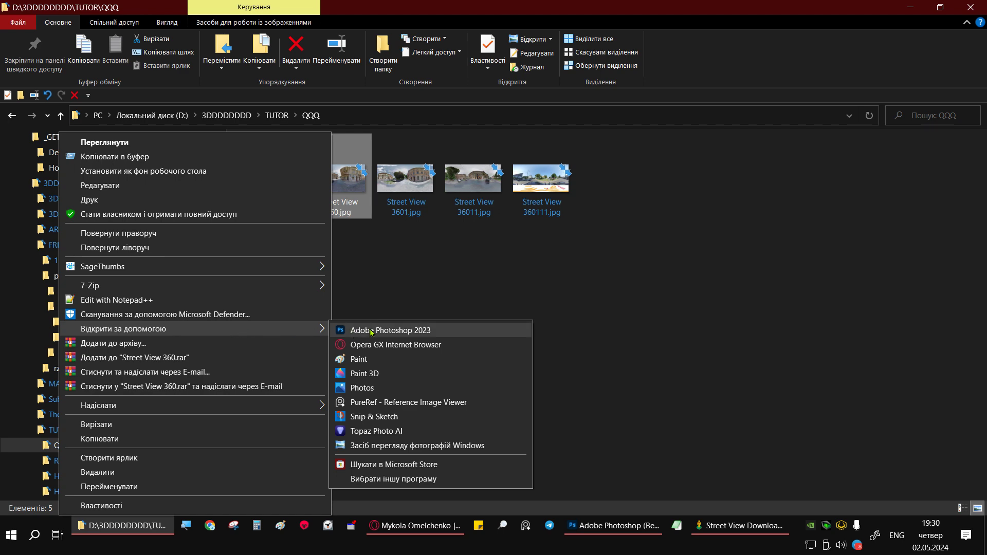
click(371, 331)
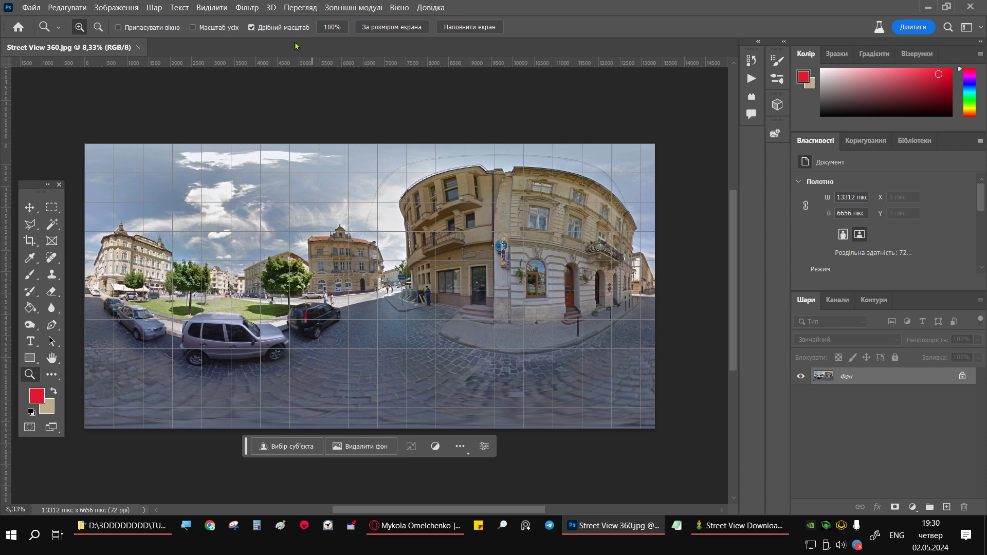
Step: Apply a 1305-pixel horizontal wrap-around Offset to Street View 360.jpg
click(301, 7)
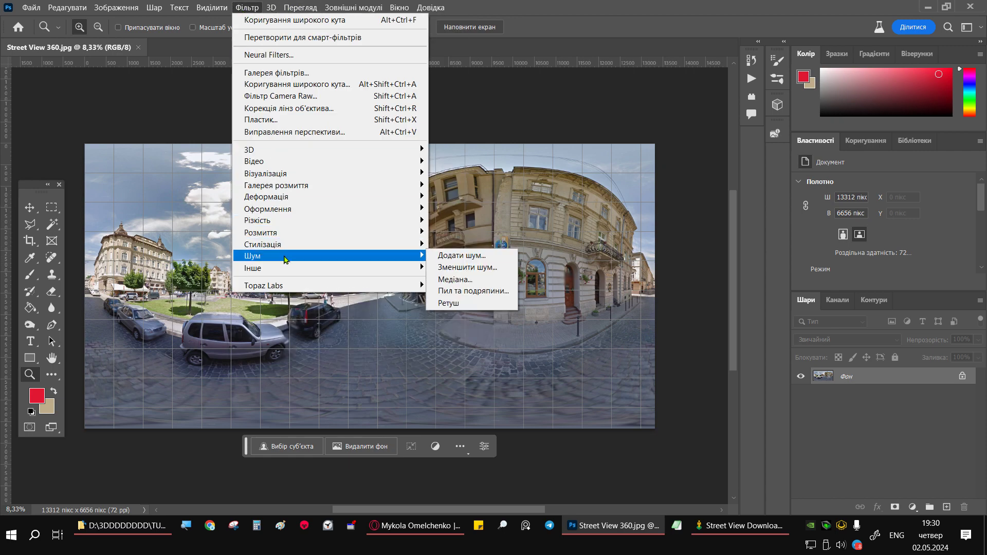
mouse_move(328, 267)
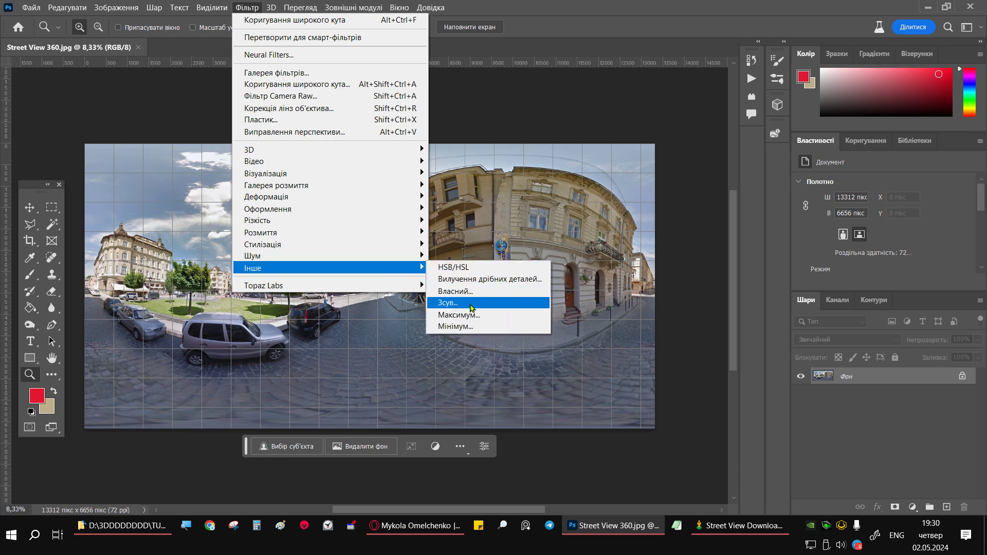
click(471, 306)
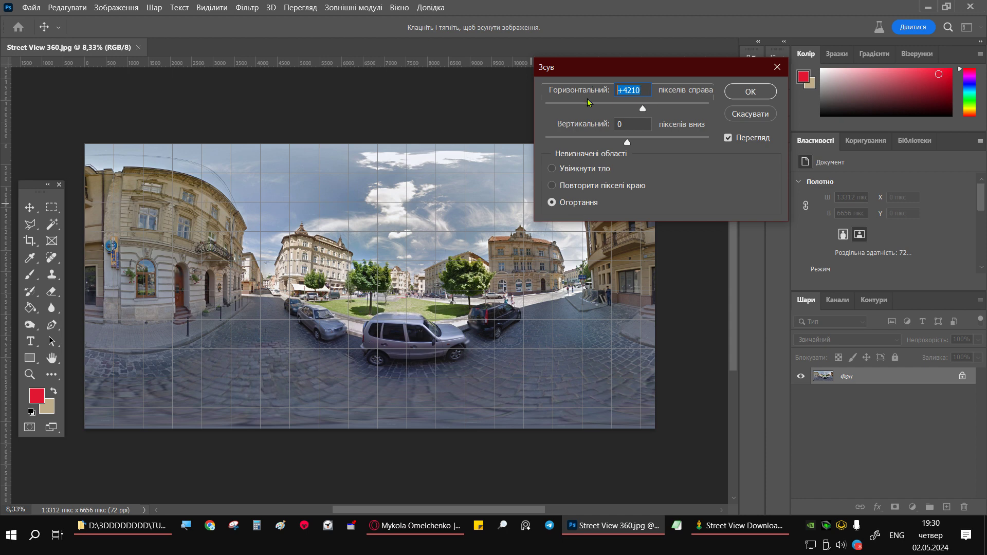
key(Return)
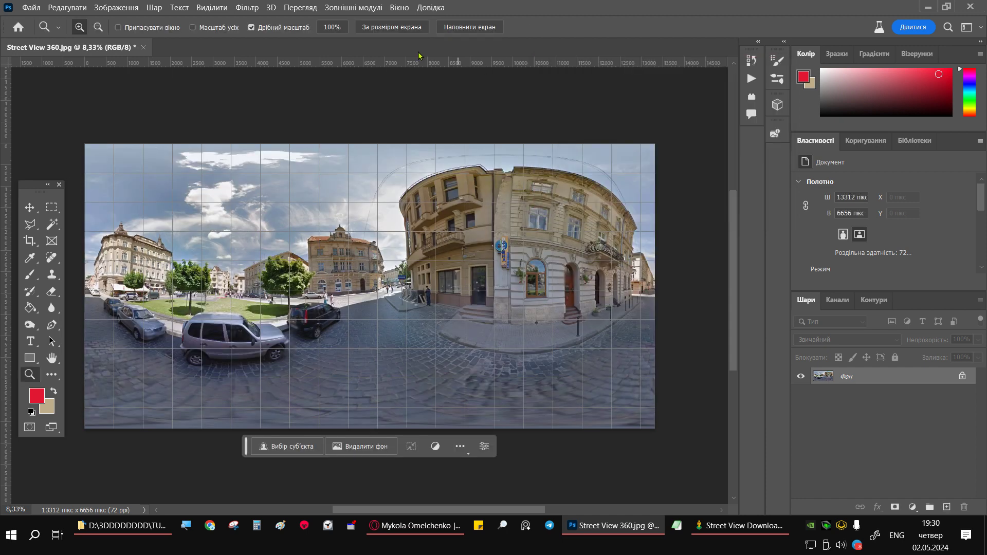
click(247, 7)
mouse_move(255, 268)
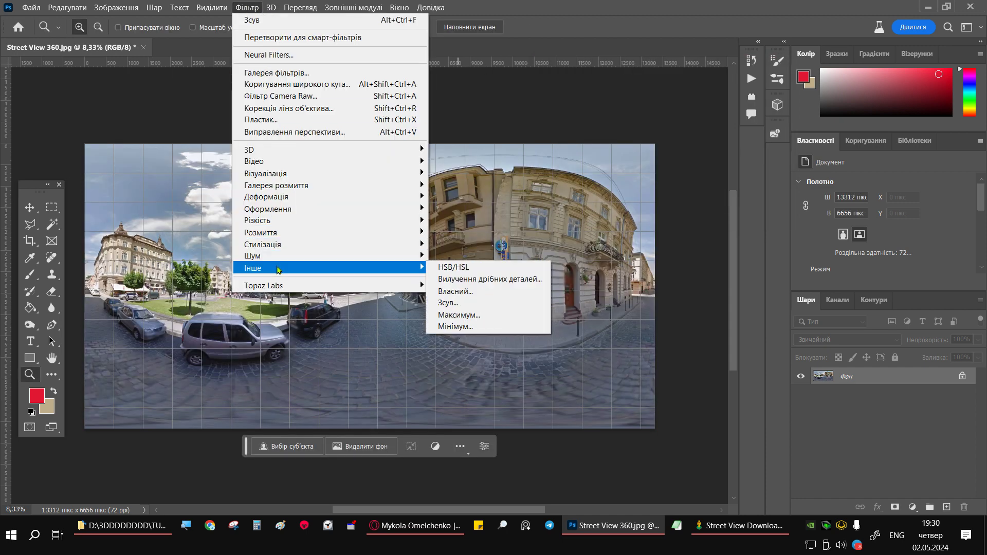
click(448, 303)
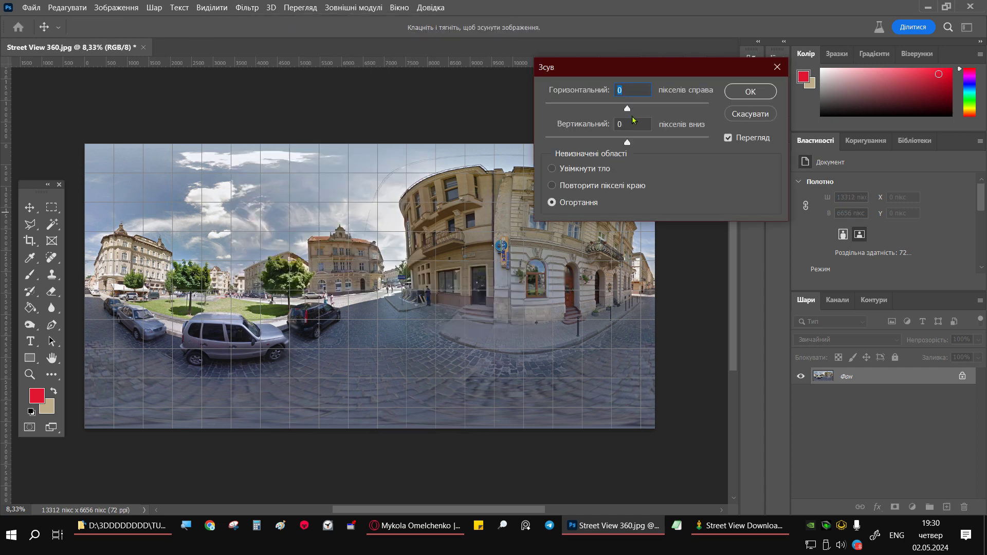
drag(629, 111, 635, 110)
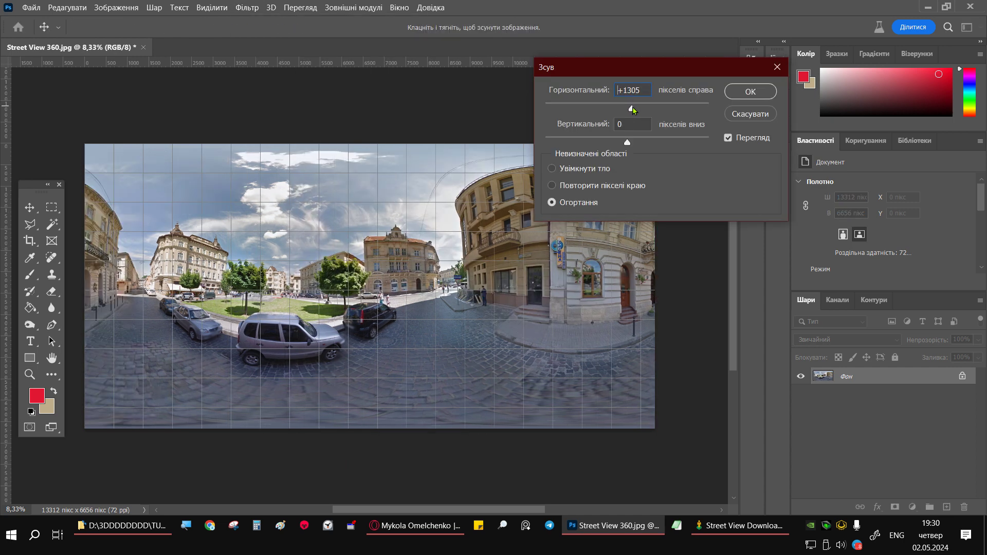
drag(633, 110, 633, 109)
click(750, 92)
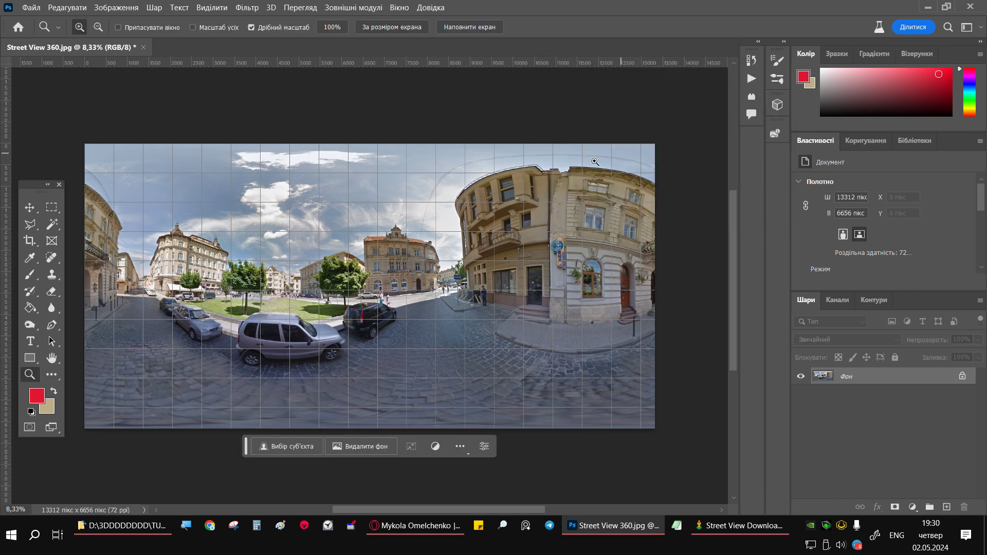
Step: Open the Adaptive Wide Angle filter and zoom its preview onto the central corner building
click(245, 11)
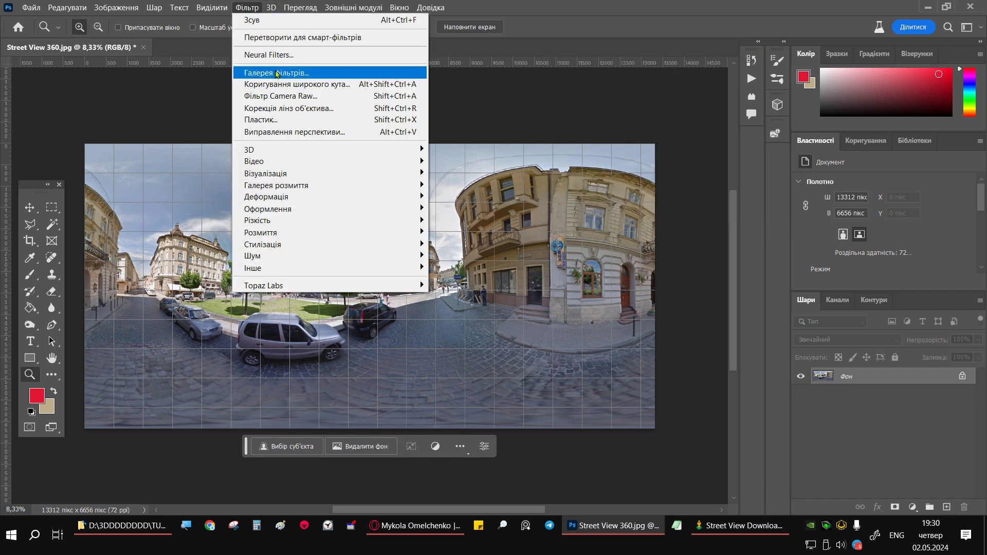
click(283, 90)
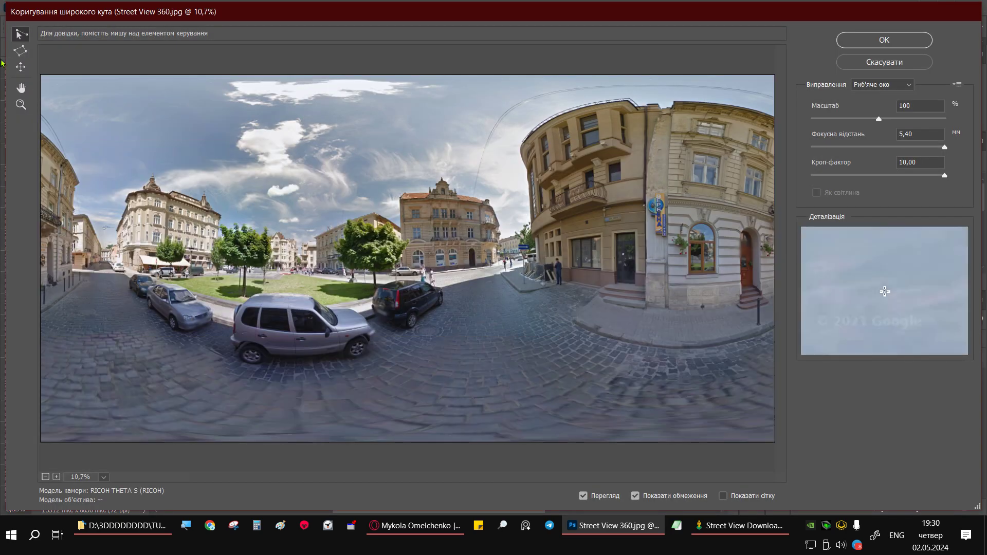
click(20, 106)
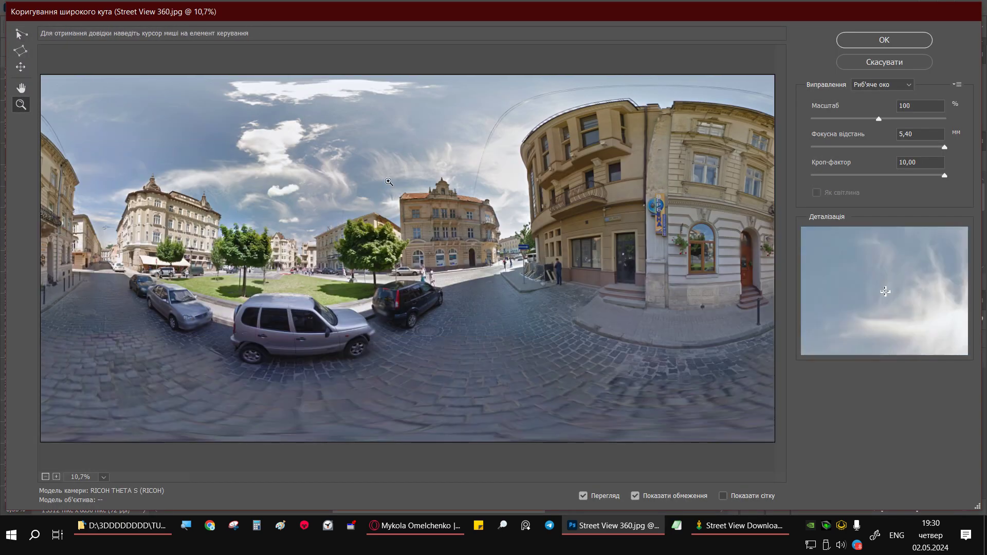
drag(358, 162, 533, 306)
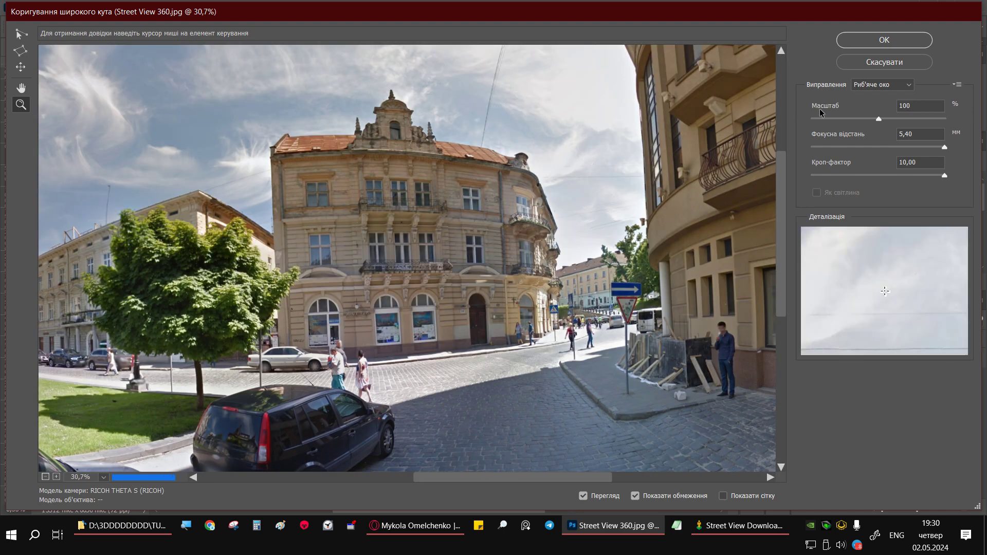
Step: Set the correction to Full Sphere with the scale raised to about 150
click(877, 87)
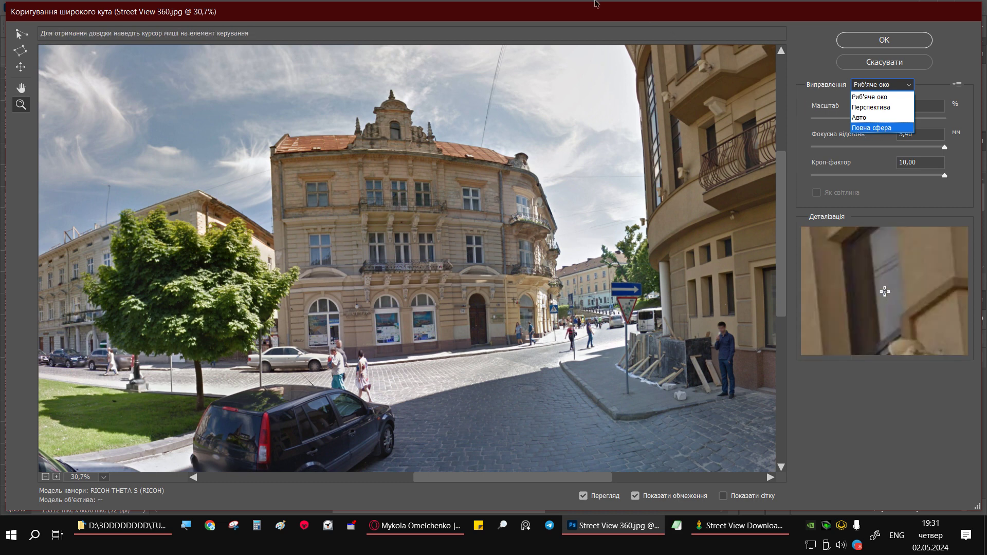
click(875, 129)
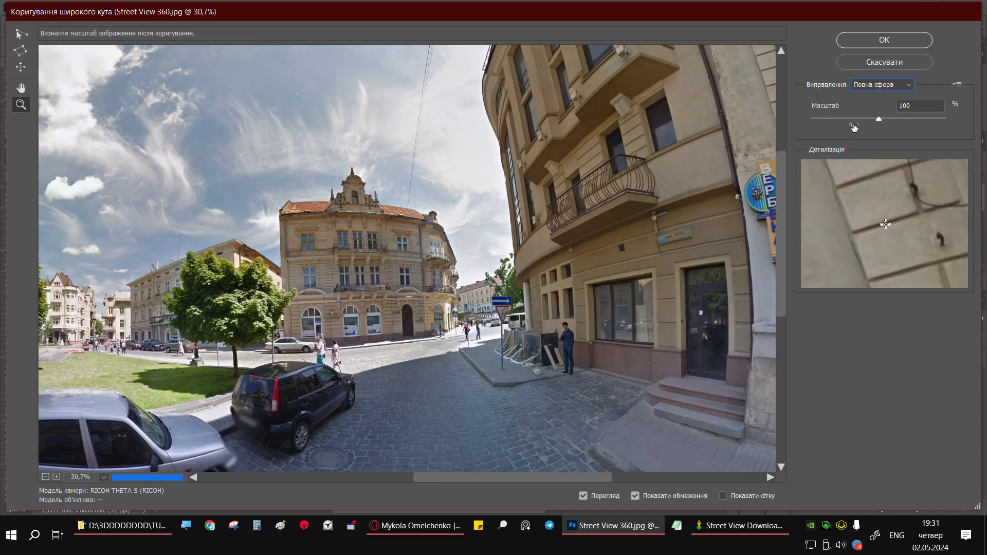
drag(879, 118, 956, 123)
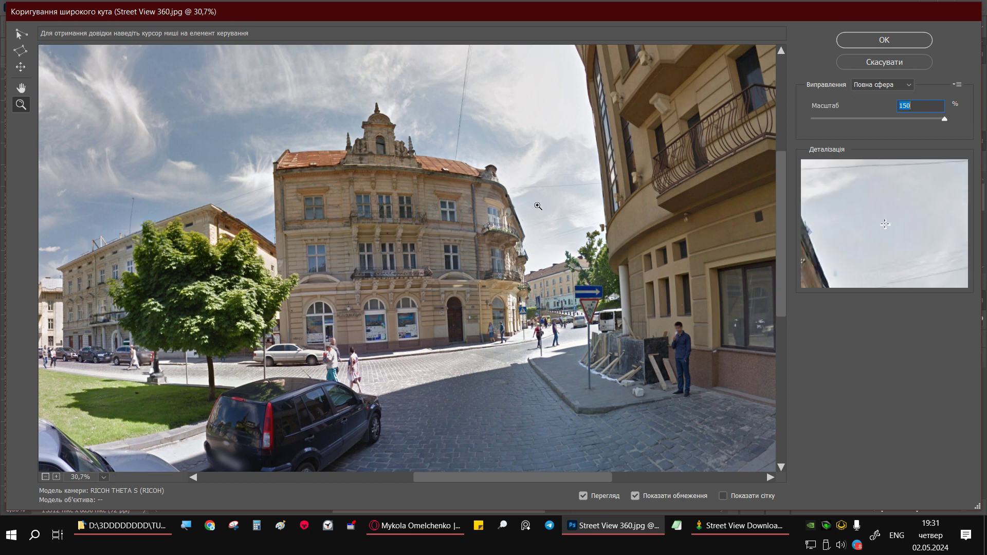
click(20, 34)
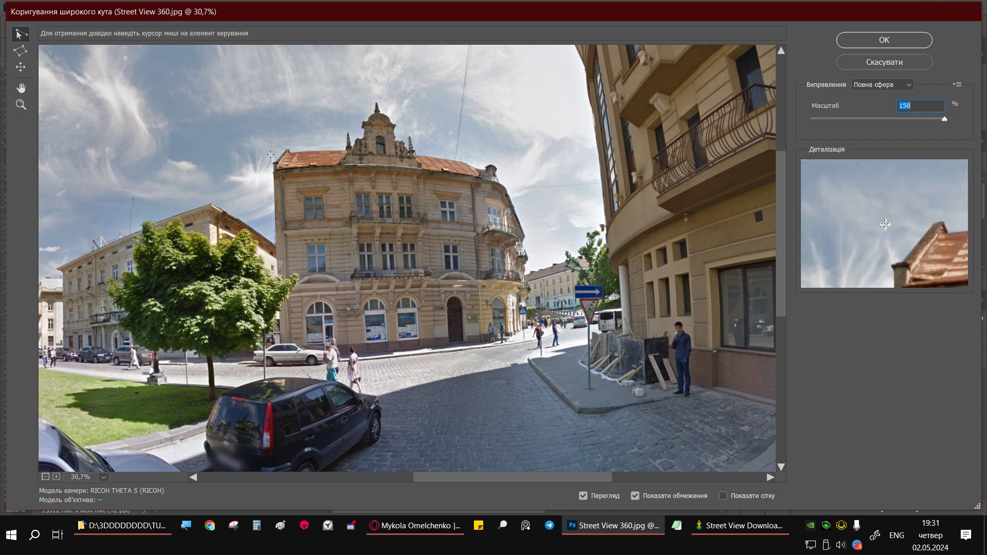
Step: Add four constraints: the building's left and right vertical edges, the sky, and street level
click(275, 162)
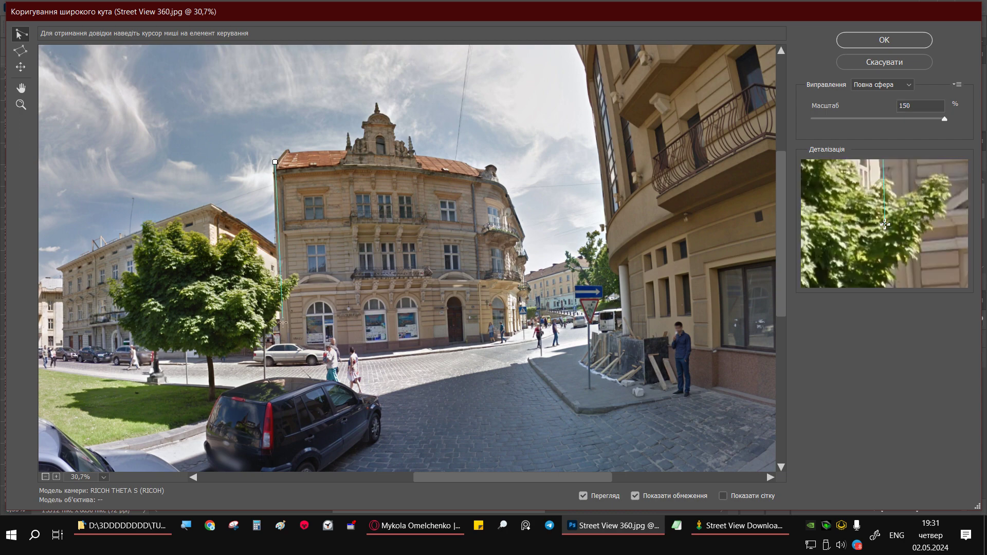
click(281, 385)
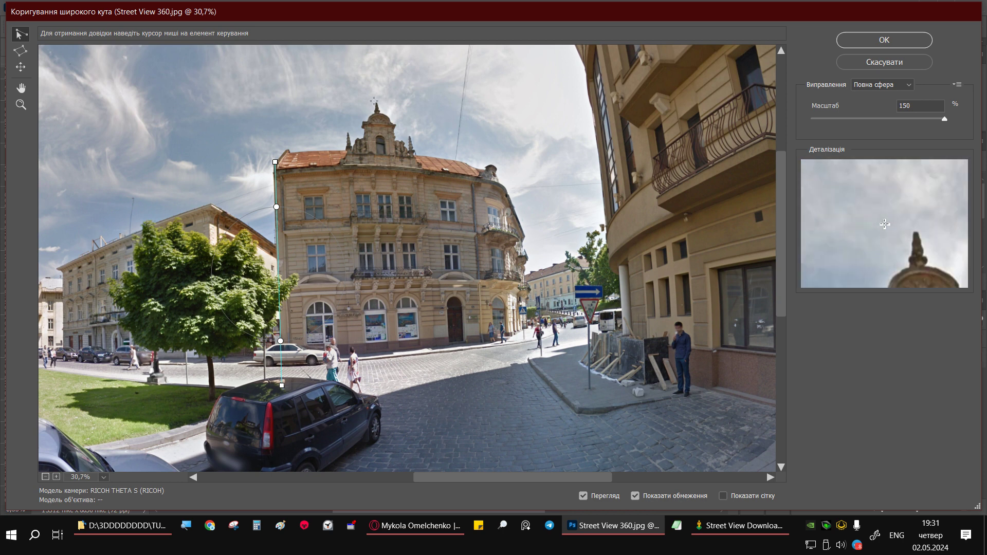
click(276, 101)
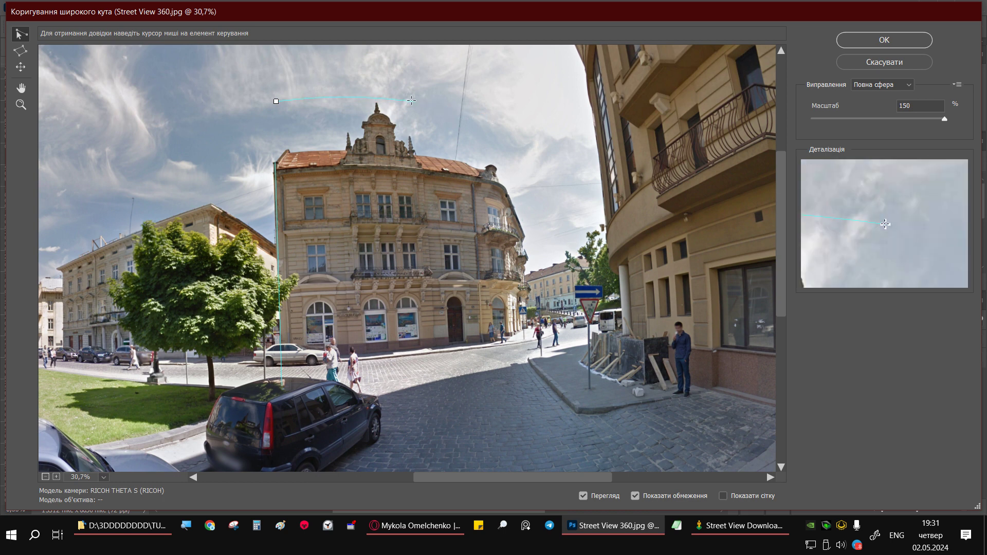
click(523, 124)
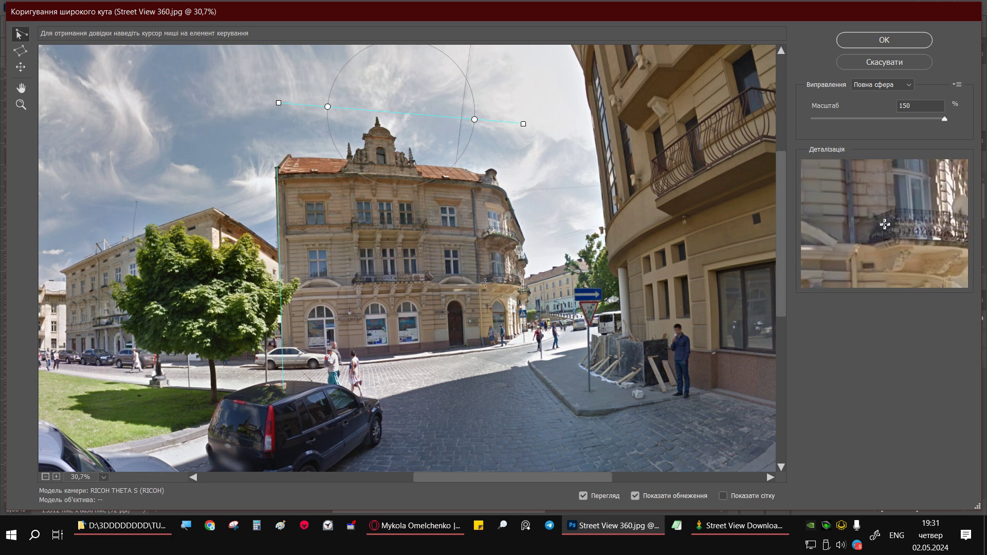
click(294, 366)
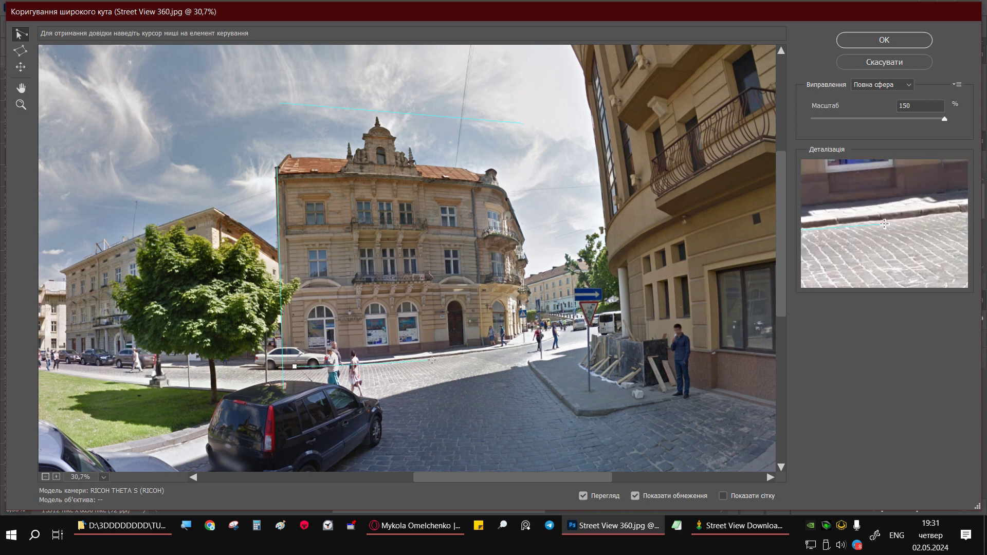
click(532, 343)
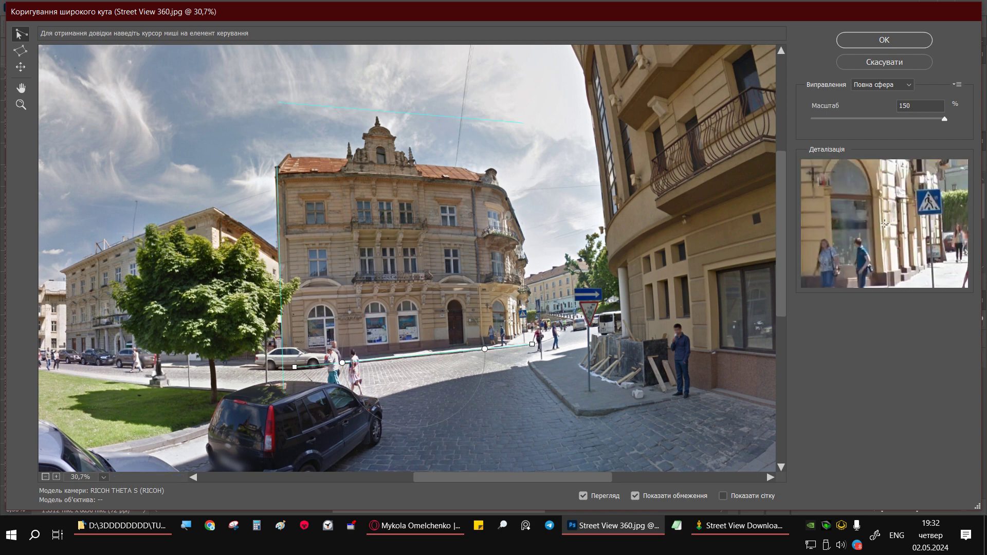
click(519, 131)
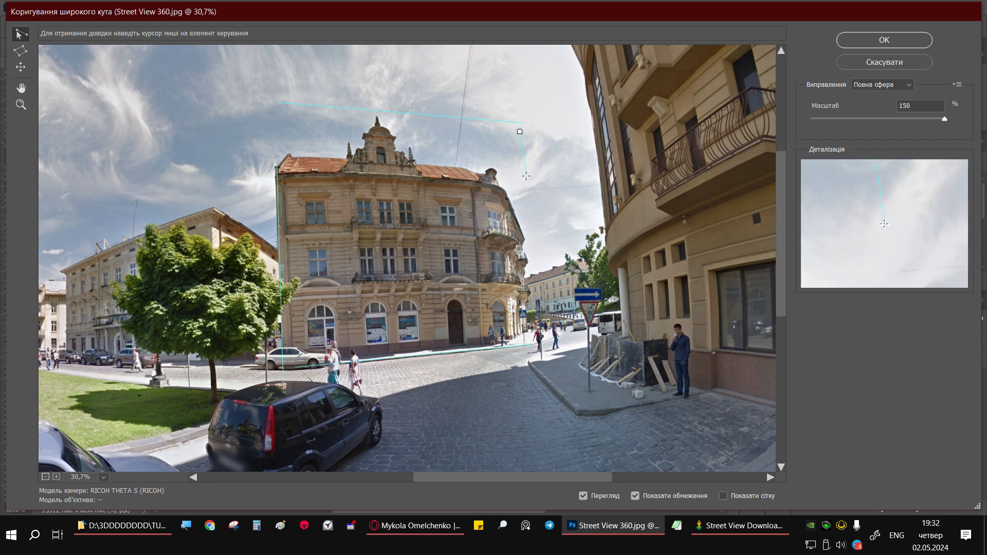
click(533, 337)
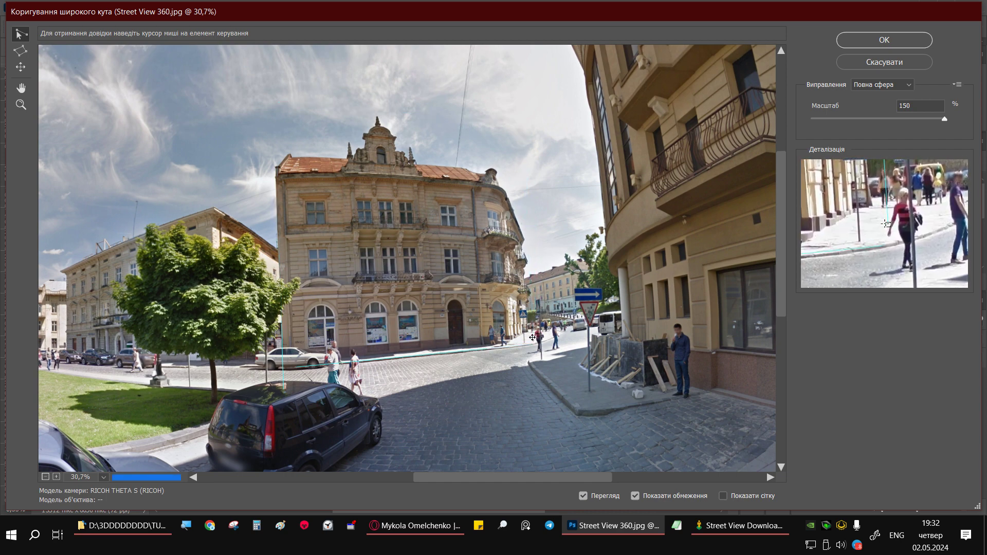
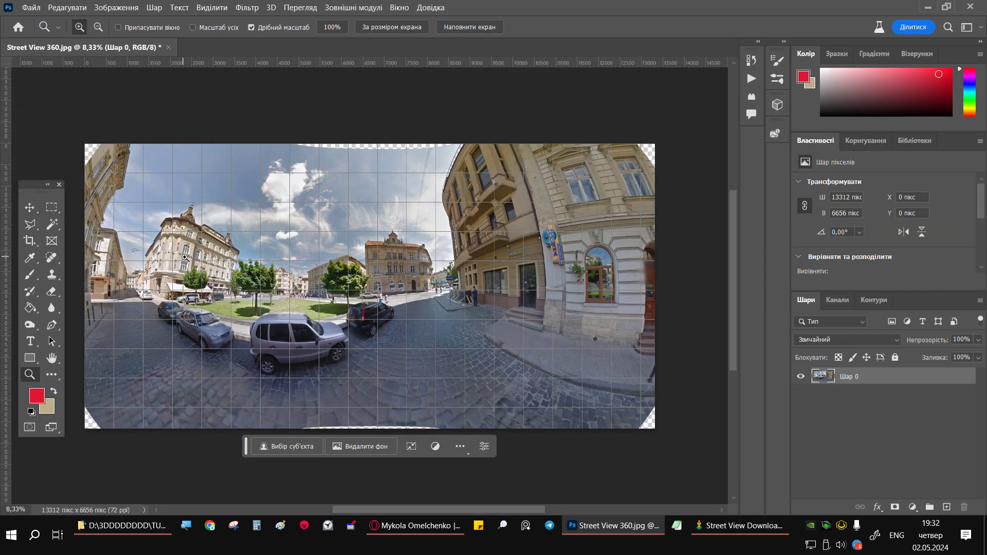
Step: Crop the panorama tightly around the ornate corner building, trimming all four sides
key(c)
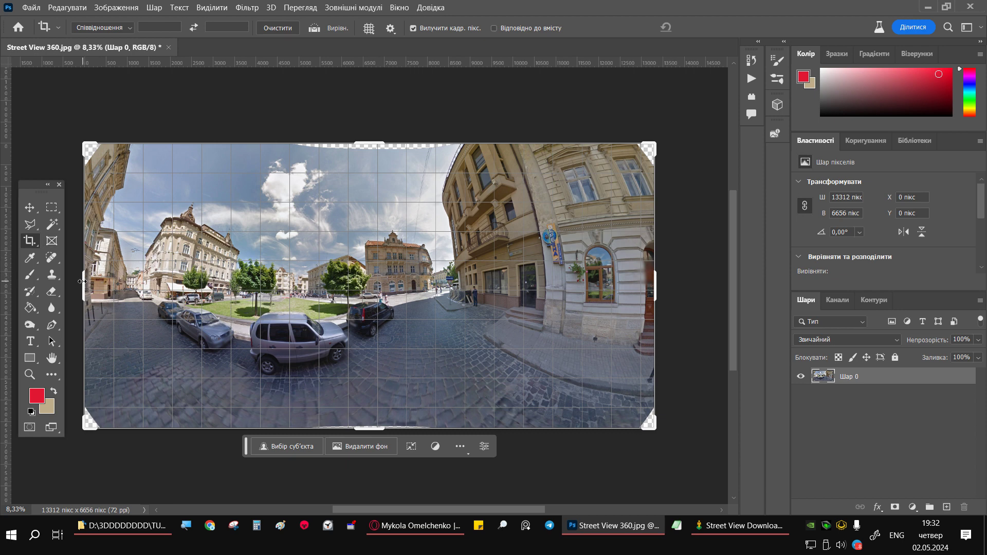
drag(87, 286, 219, 281)
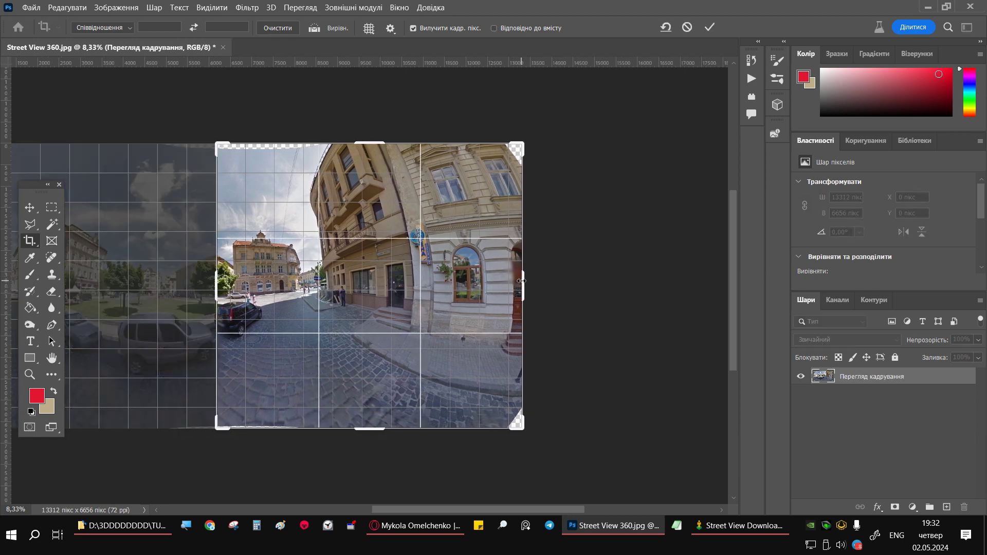
drag(521, 281, 415, 281)
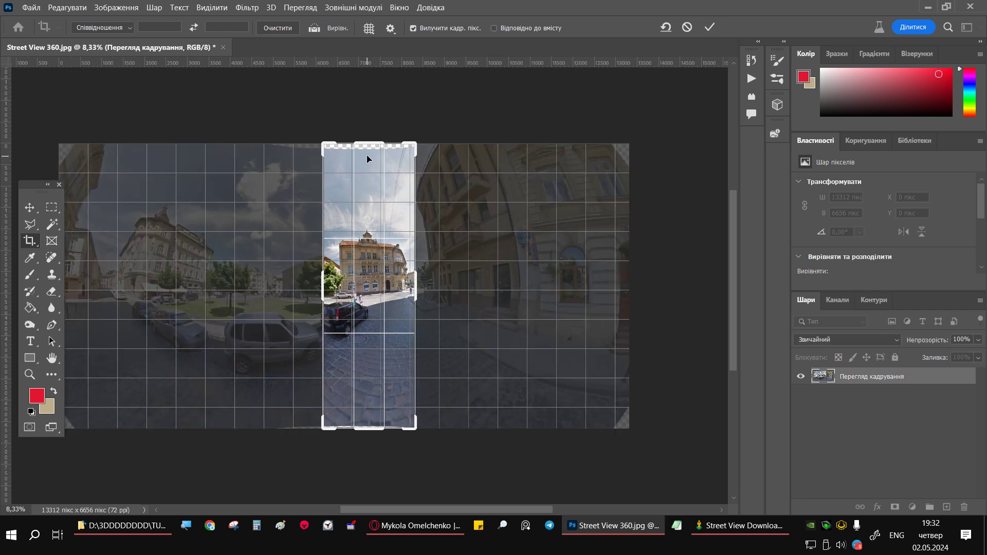
drag(367, 158, 383, 175)
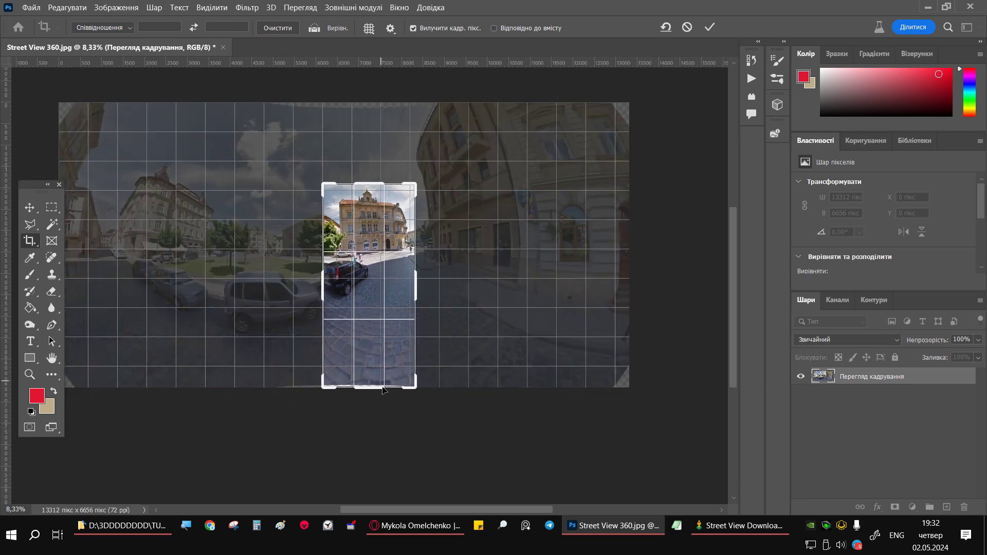
drag(383, 389, 384, 330)
click(710, 27)
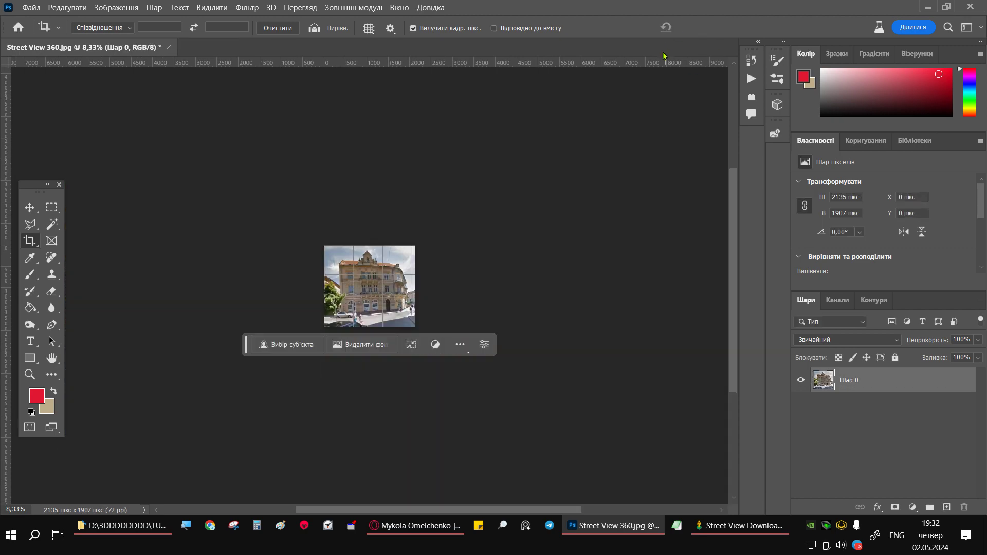
Step: Inspect the cropped building at 100% zoom, then fit the whole image on screen
key(z)
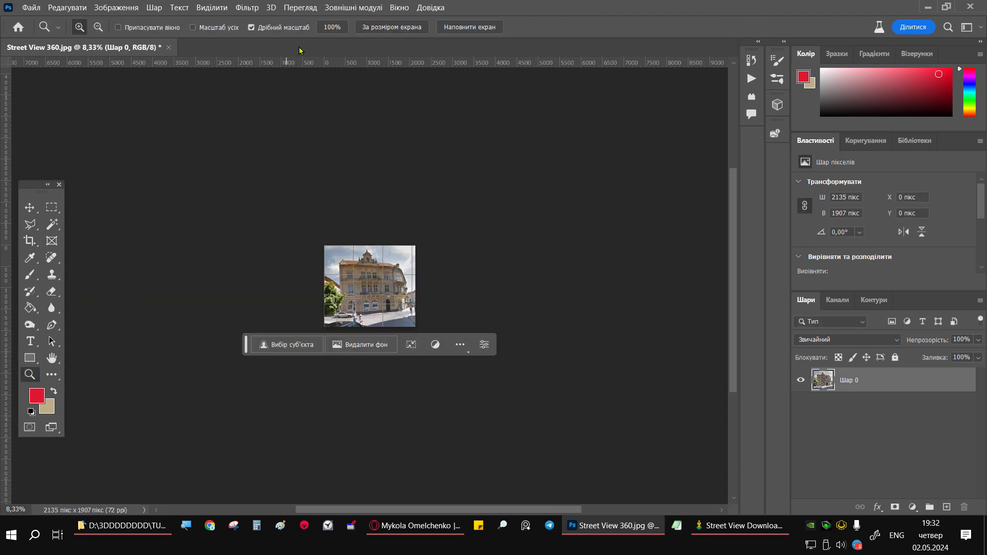
click(332, 27)
scroll(378, 194, down, 1)
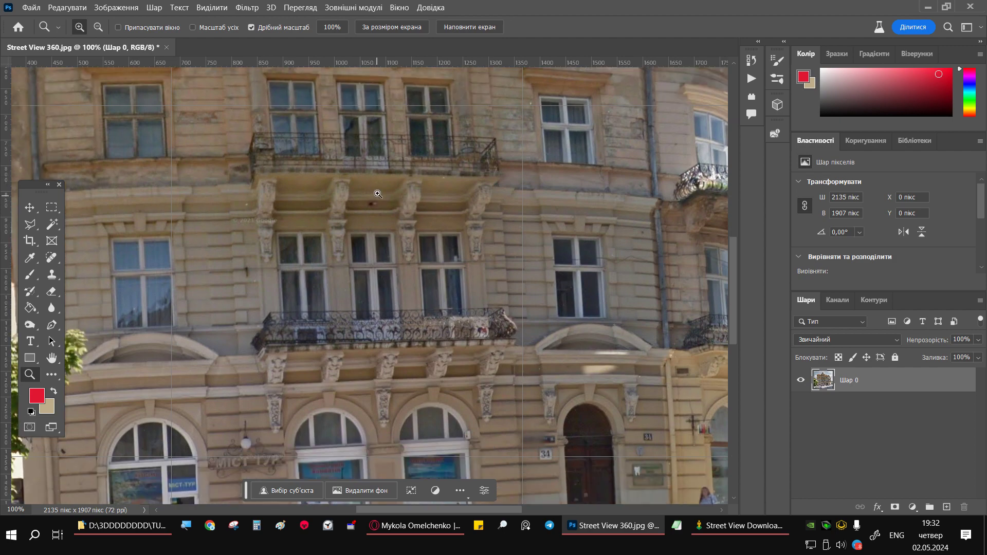
click(405, 27)
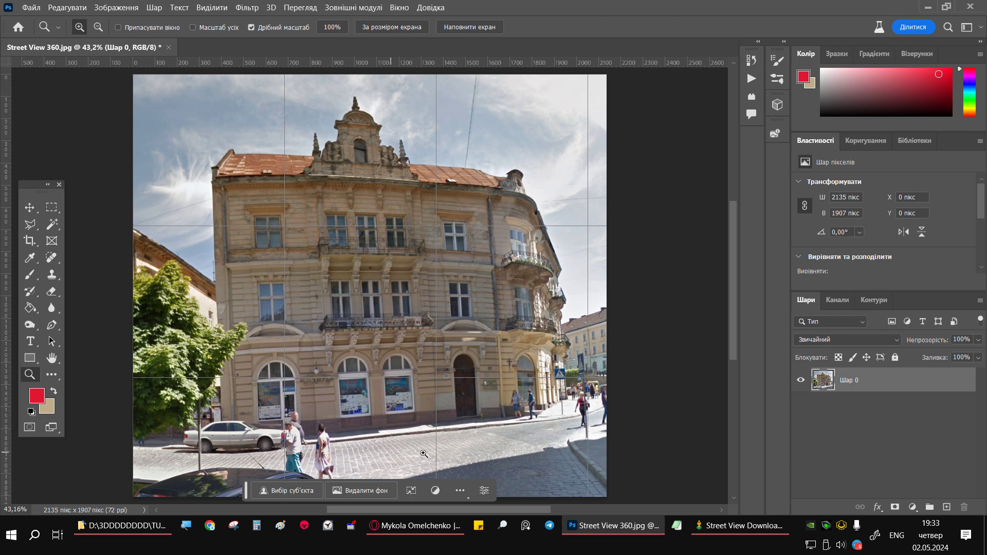
Step: Quick-export the cropped building image as a PNG
click(37, 9)
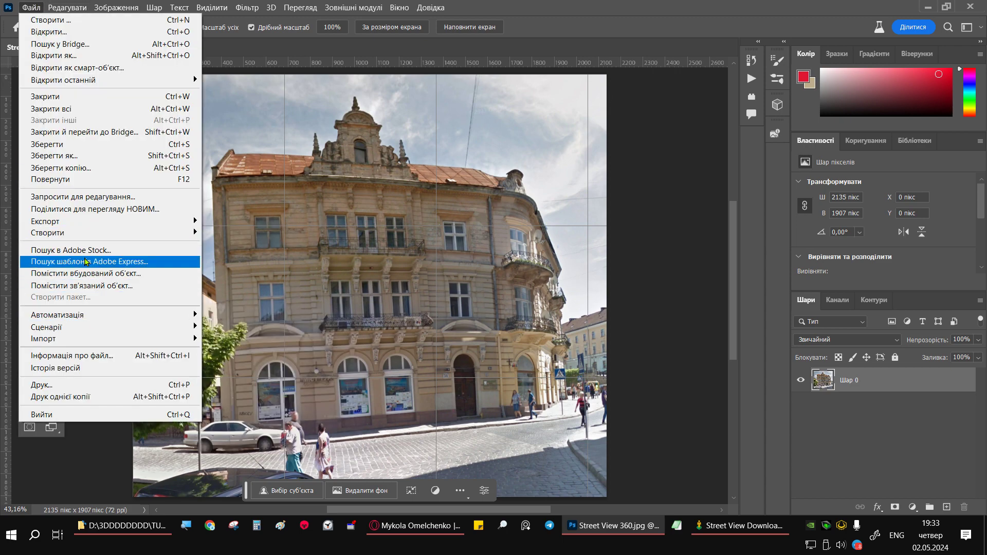
mouse_move(45, 221)
click(265, 220)
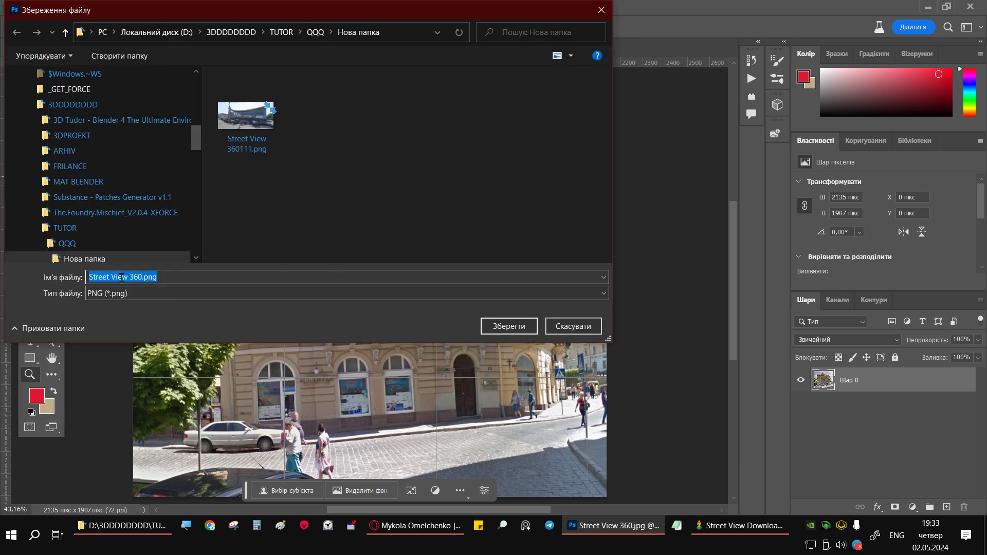
click(494, 324)
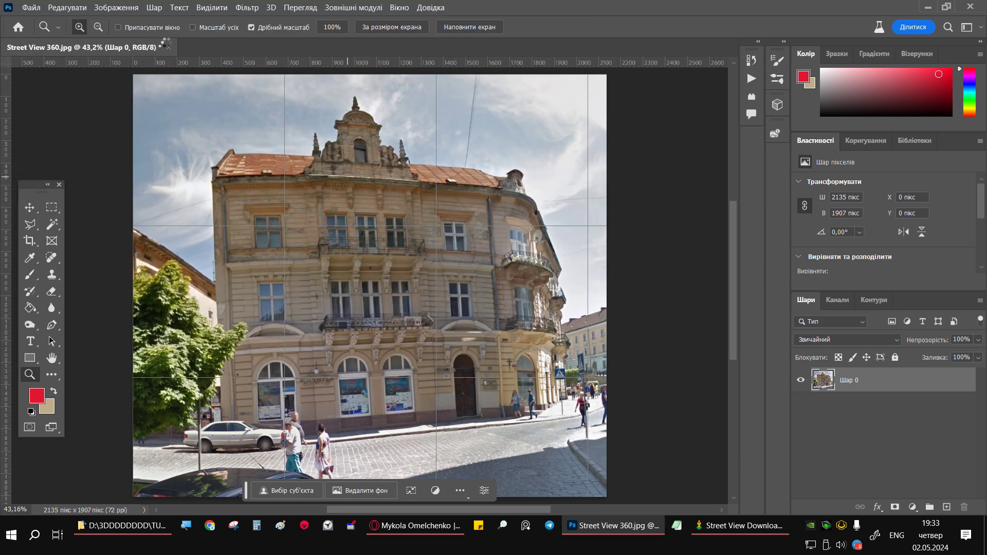
Step: Close the panorama document without saving its changes
click(170, 53)
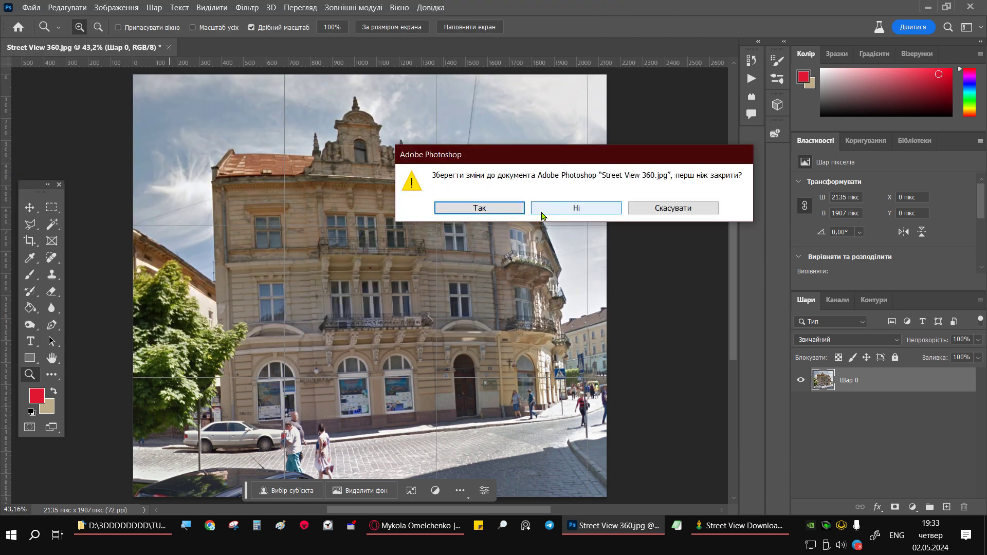
click(575, 212)
click(129, 534)
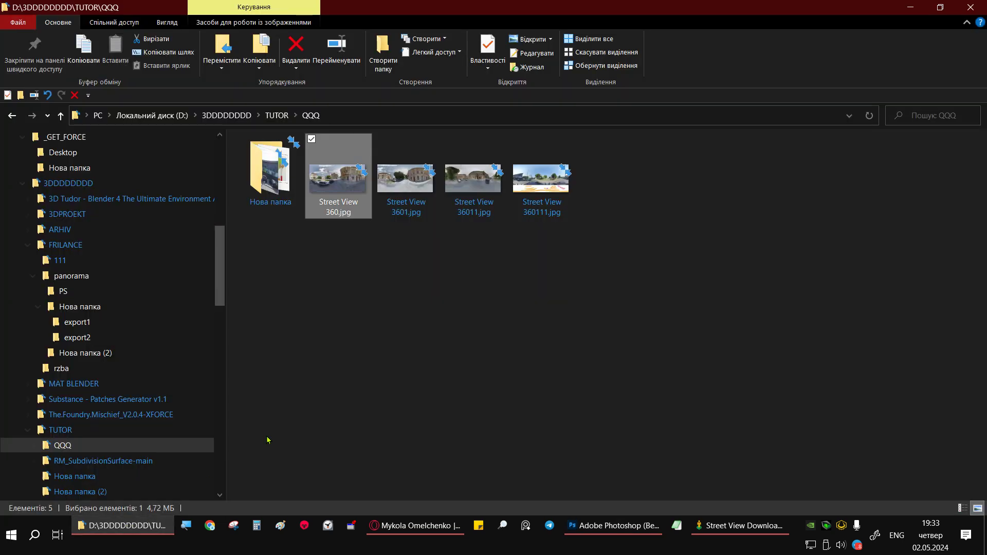
Step: Open Street View 3601.jpg from the QQQ folder with Adobe Photoshop
click(400, 186)
right_click(399, 186)
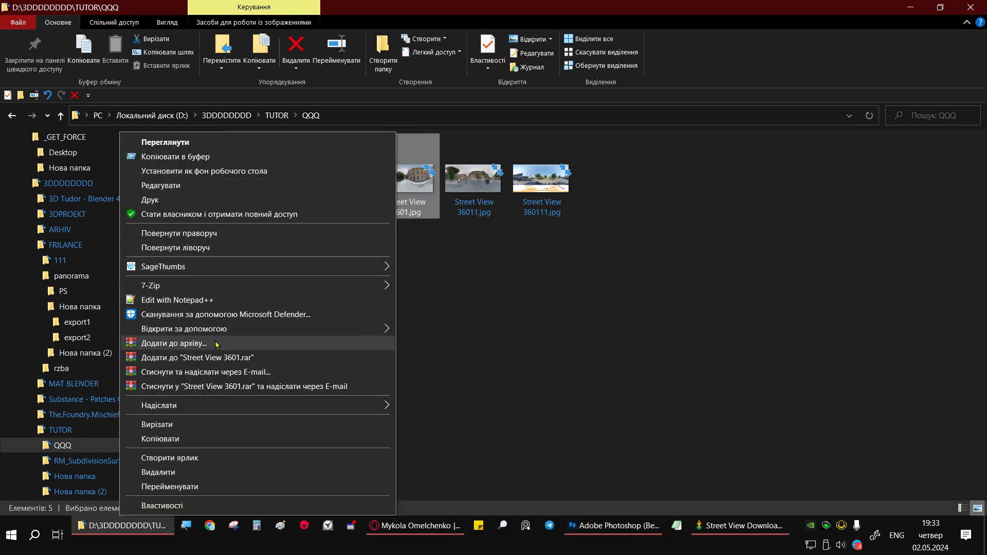
mouse_move(184, 328)
click(425, 332)
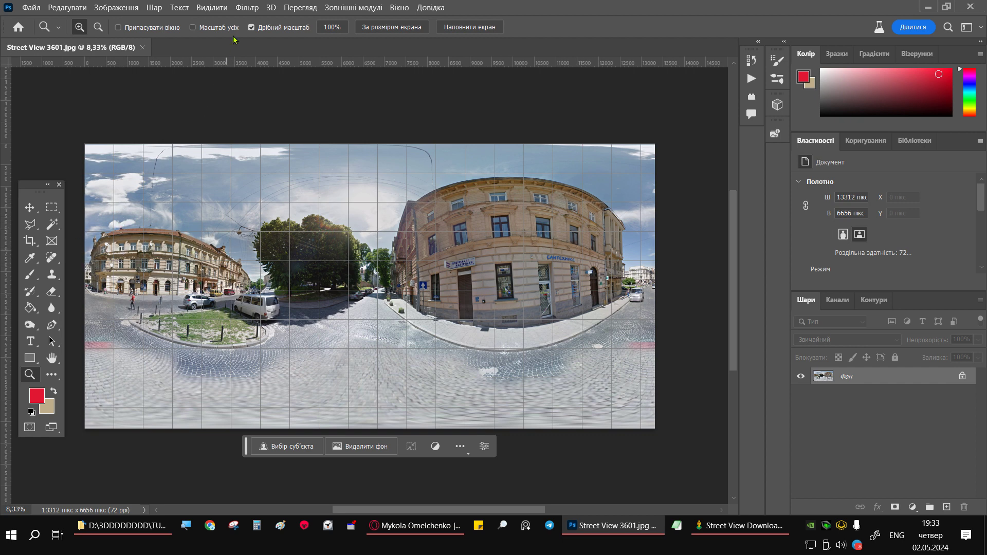
Step: Offset the panorama horizontally by +5133 pixels with Wrap Around to center the corner building
click(244, 8)
mouse_move(264, 285)
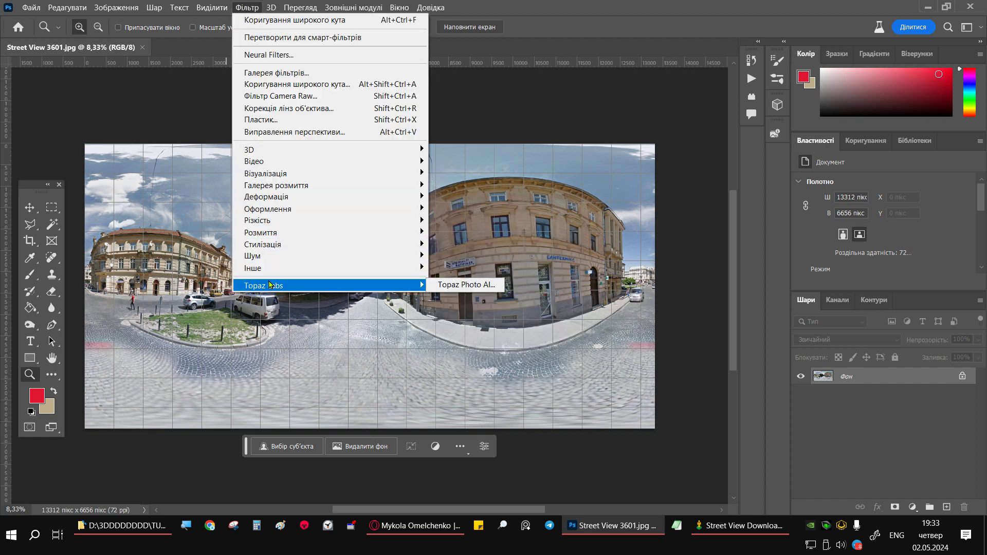
click(447, 302)
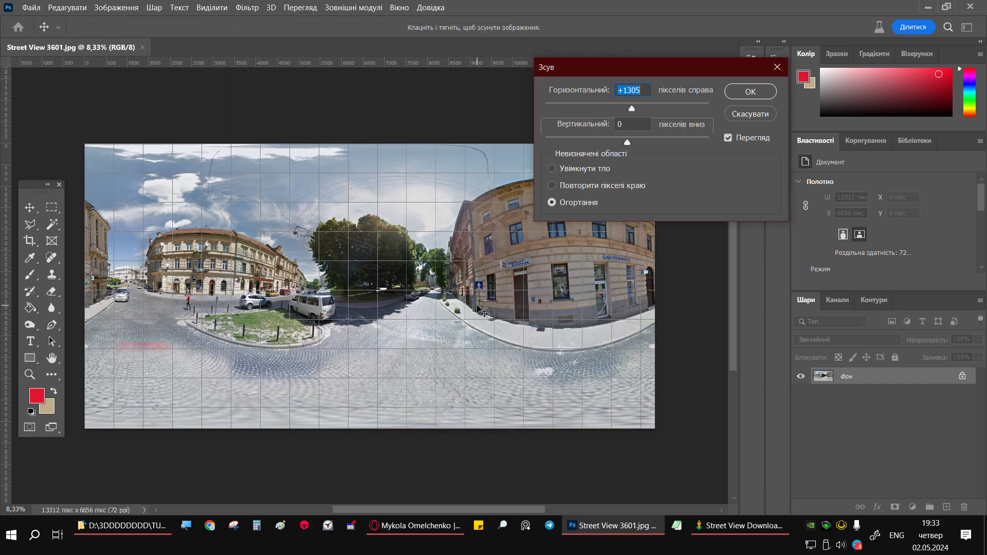
drag(635, 111, 648, 114)
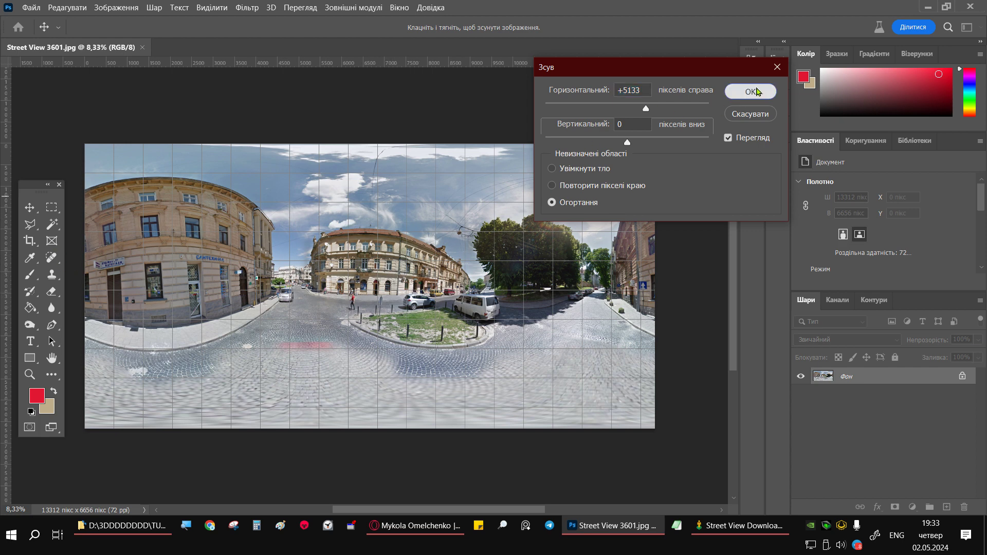
click(748, 92)
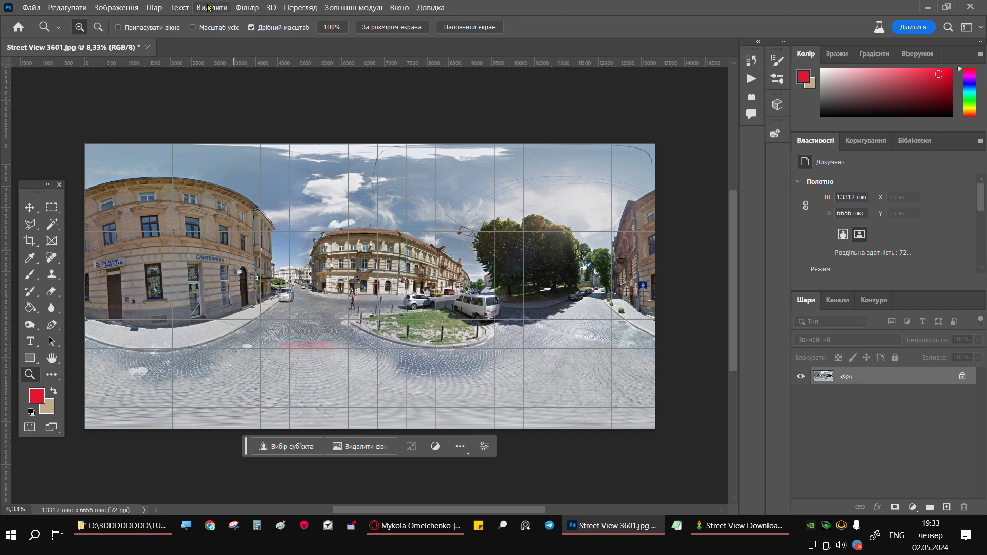
click(246, 8)
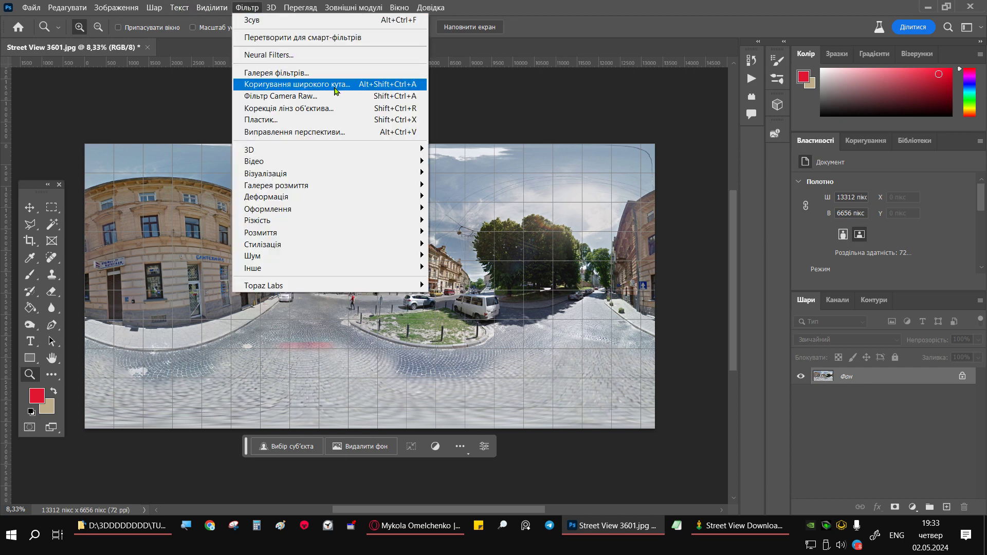
Step: In Adaptive Wide Angle, zoom onto the building and set Full Spherical correction at scale 149
click(334, 85)
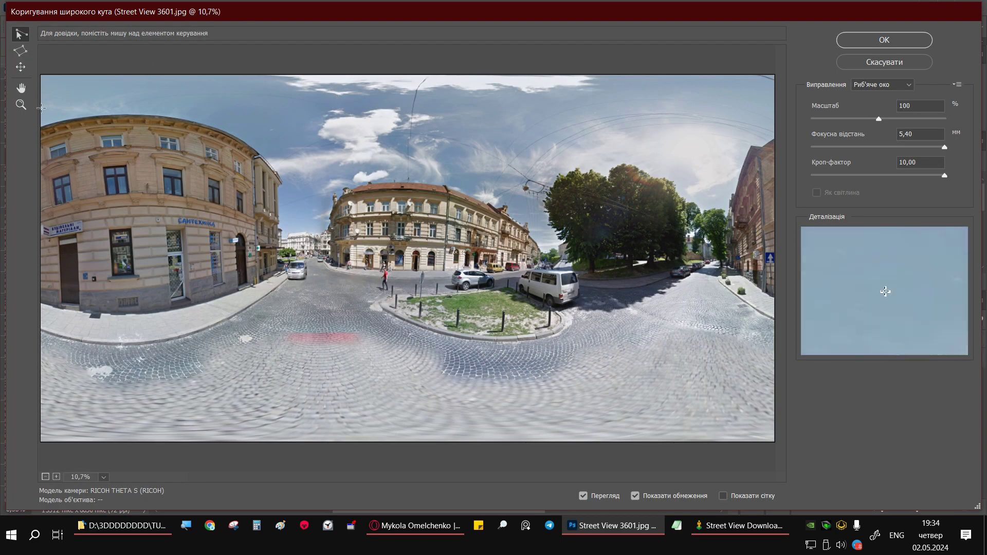
click(20, 104)
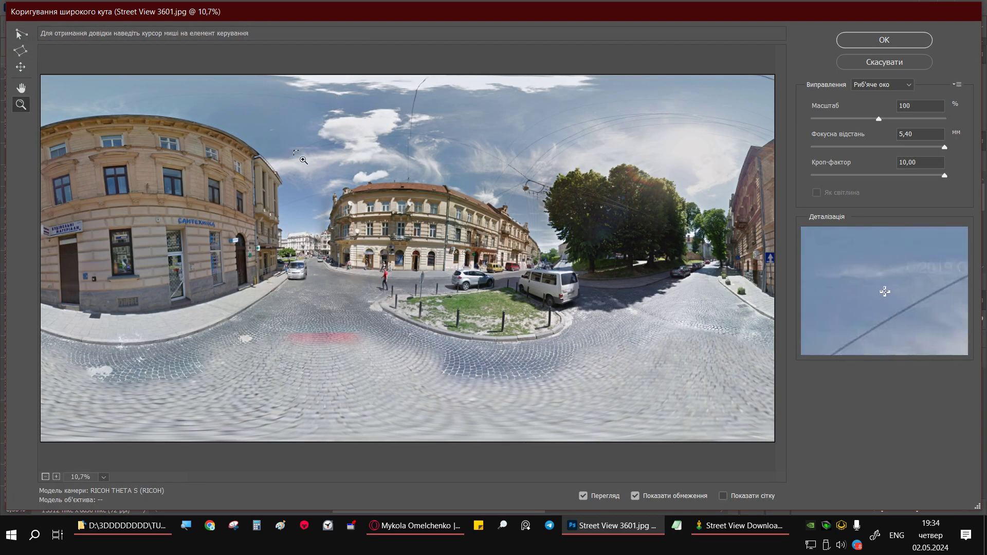
drag(303, 160, 573, 311)
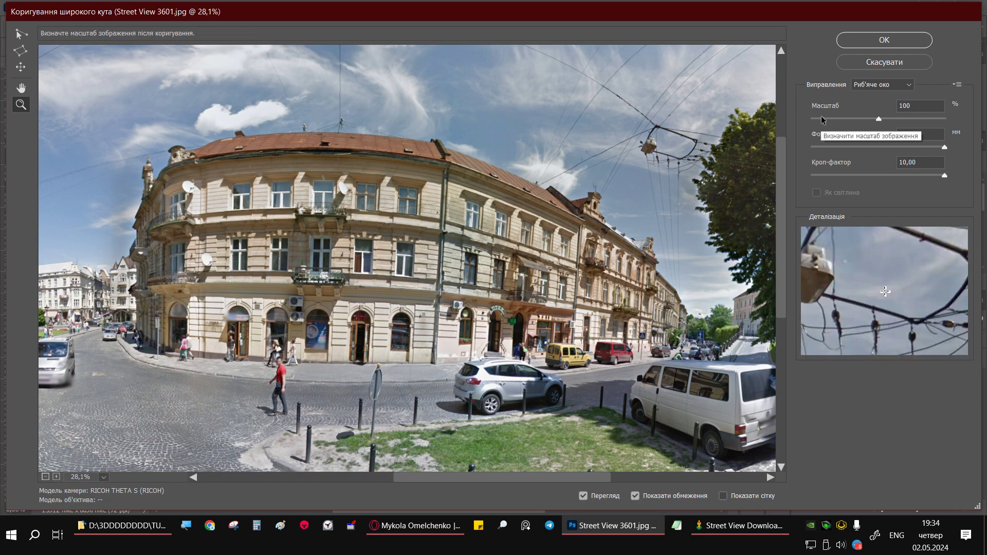
click(893, 88)
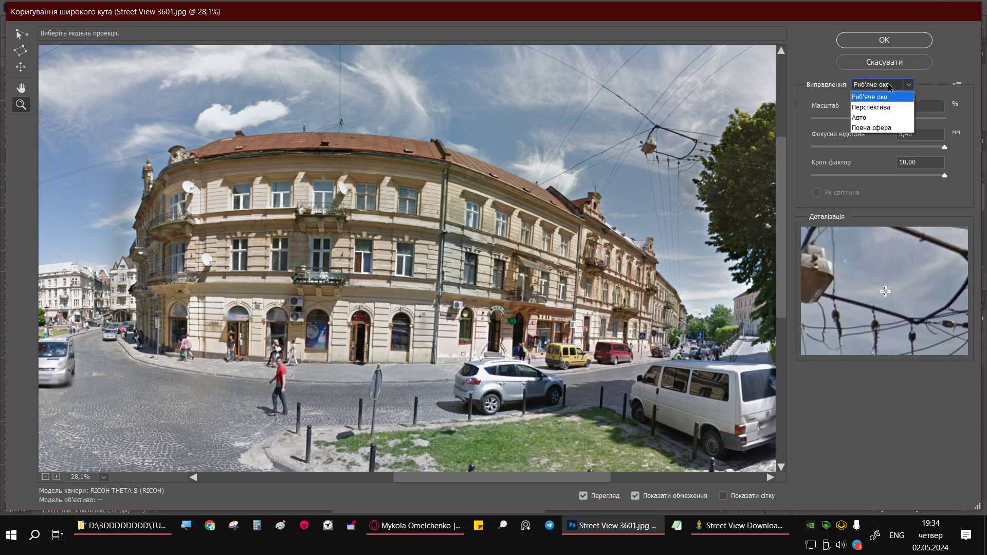
click(877, 127)
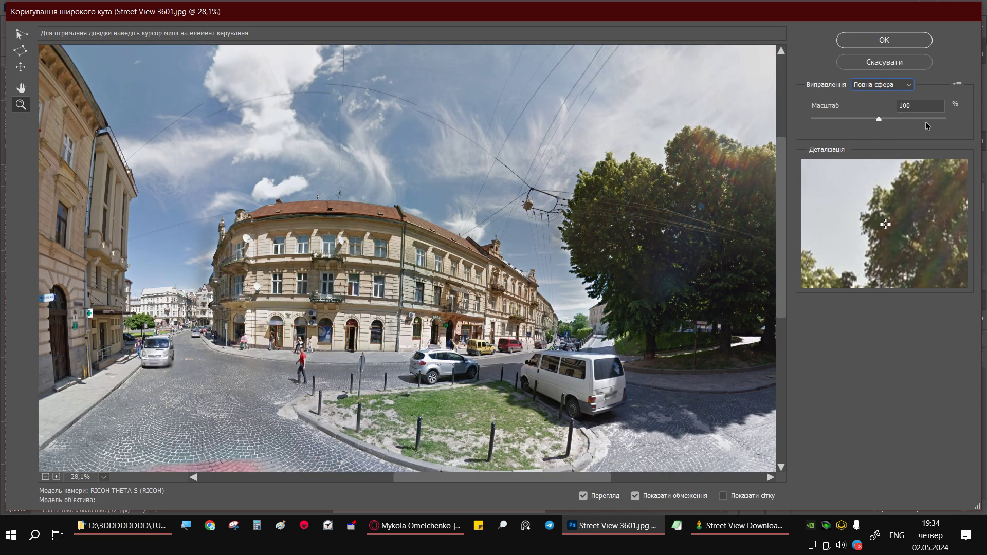
click(942, 119)
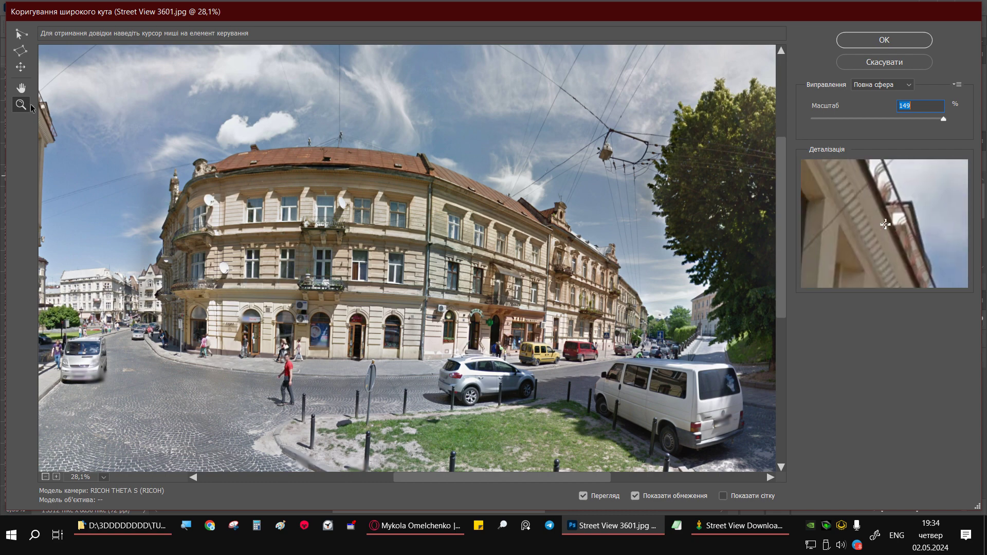
click(19, 34)
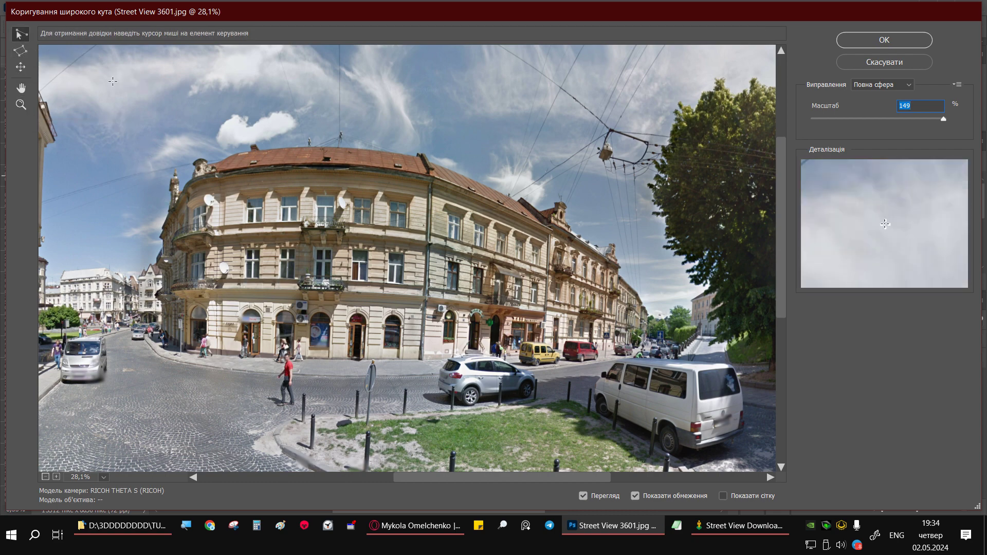
Step: Add constraint lines along the building's roofline and along the street edge below it
click(416, 155)
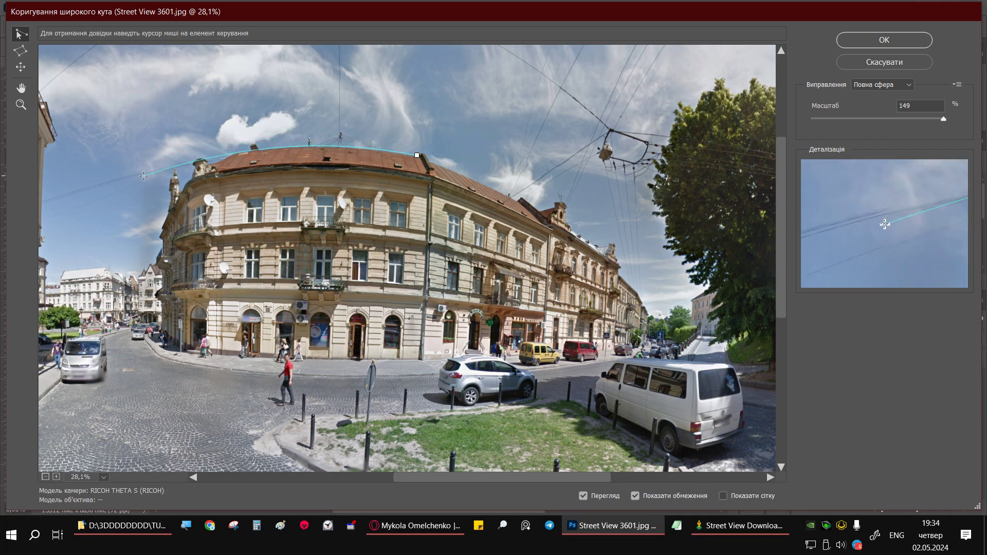
click(143, 177)
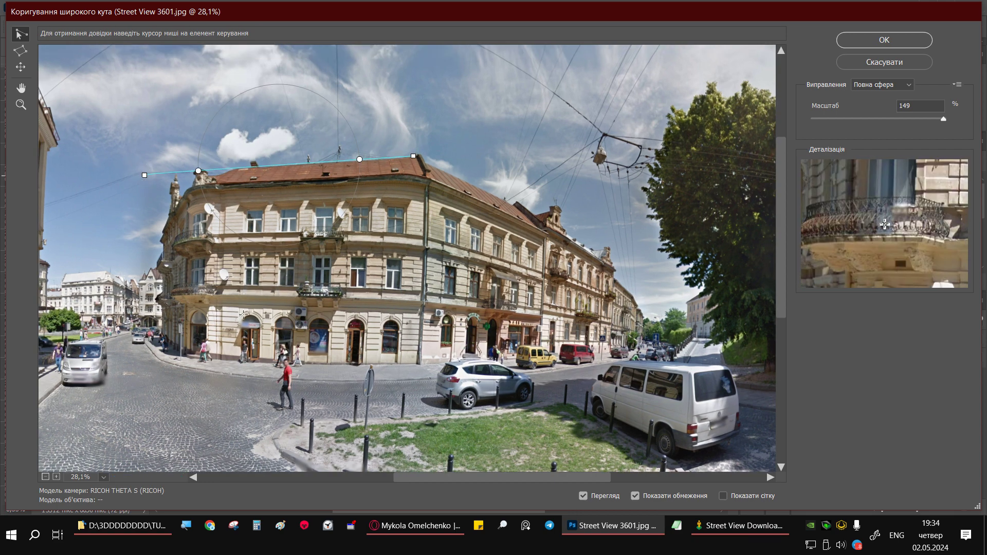
click(426, 379)
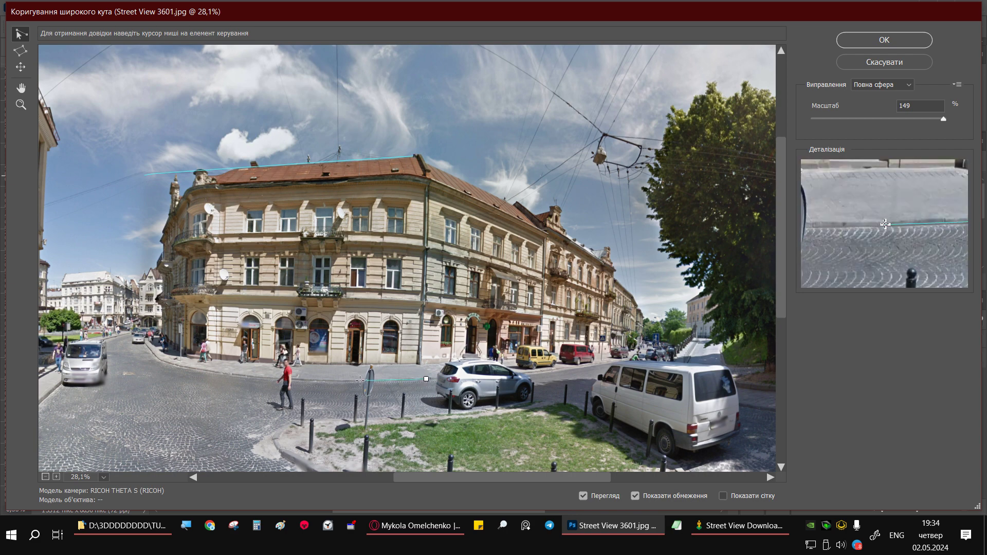
click(129, 363)
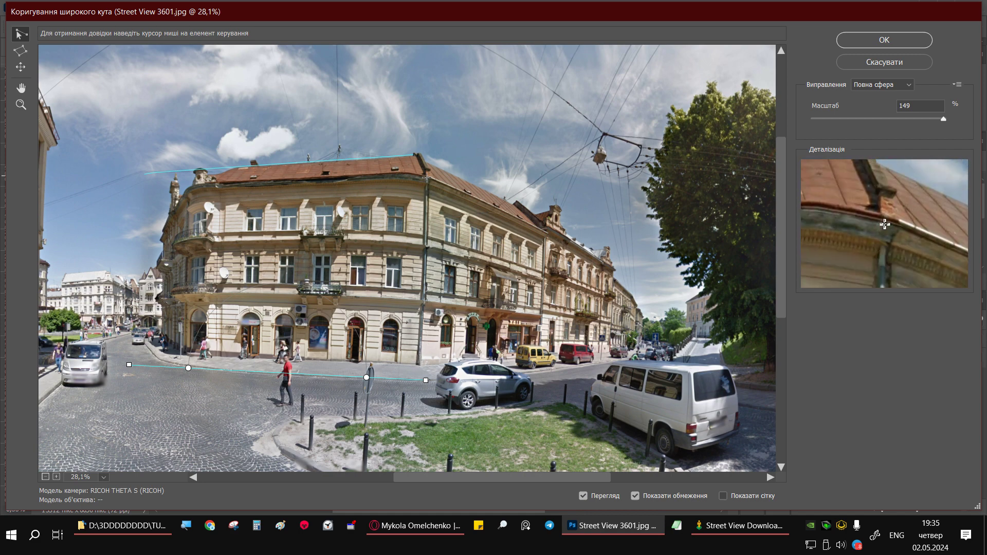
Step: Add vertical constraints up the building's corner and its left edge
click(417, 369)
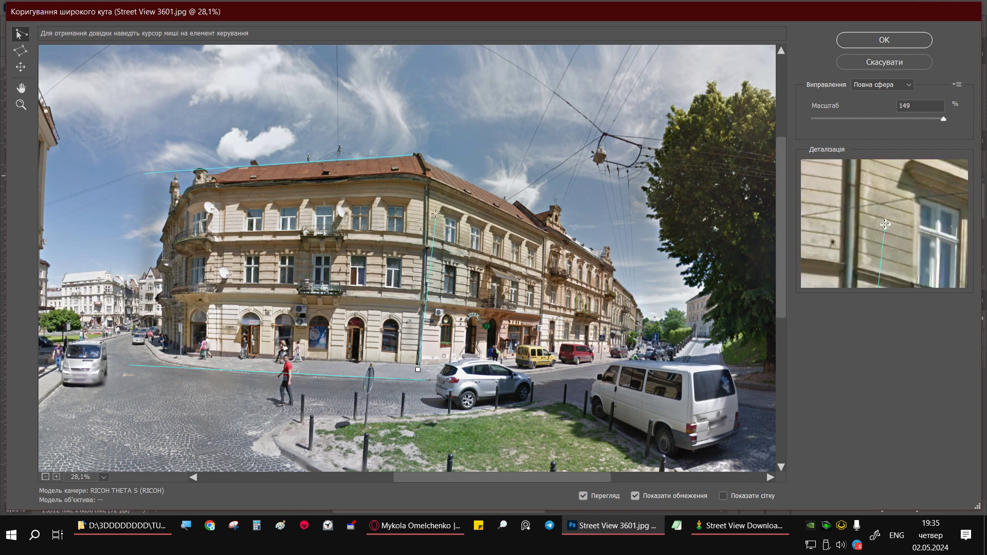
click(428, 145)
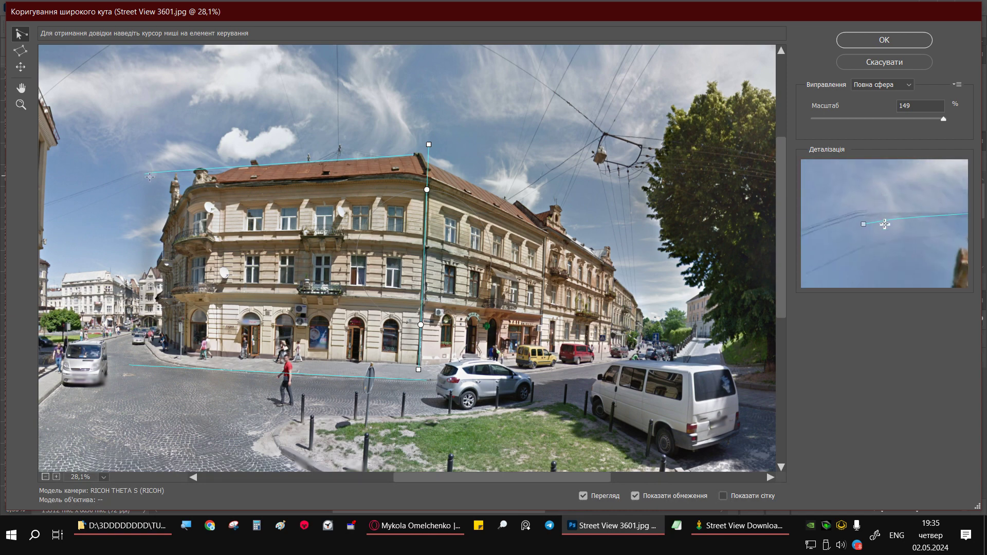
click(163, 152)
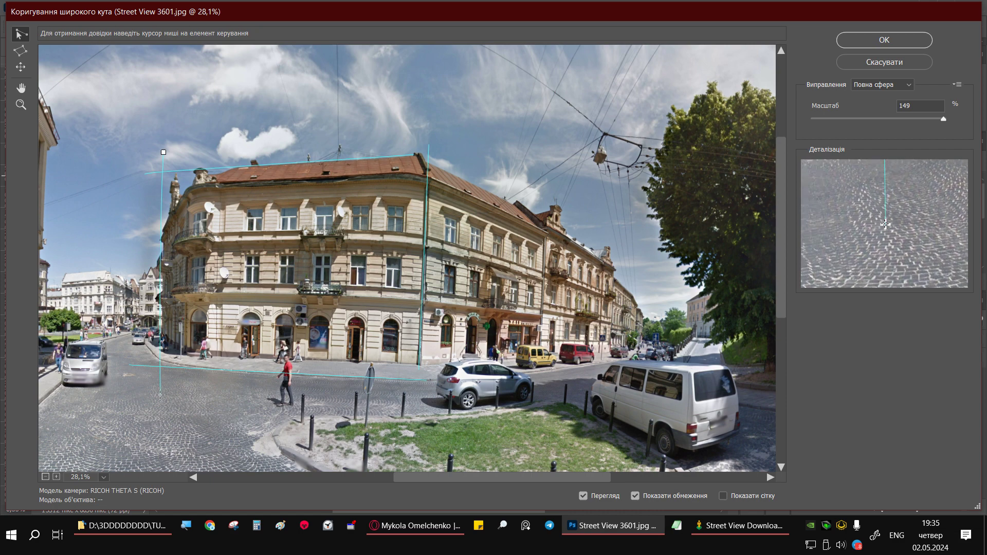
drag(159, 395, 163, 153)
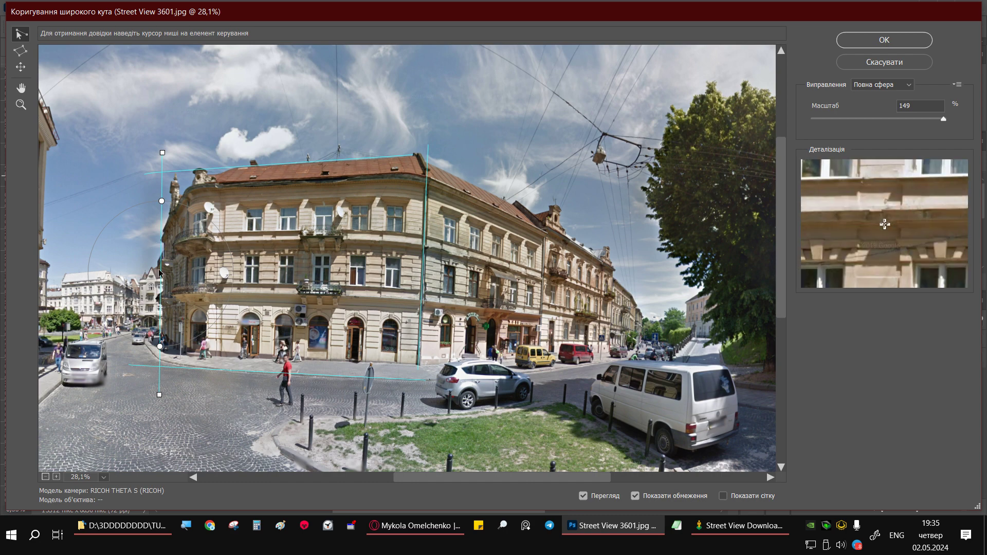
drag(437, 160, 428, 144)
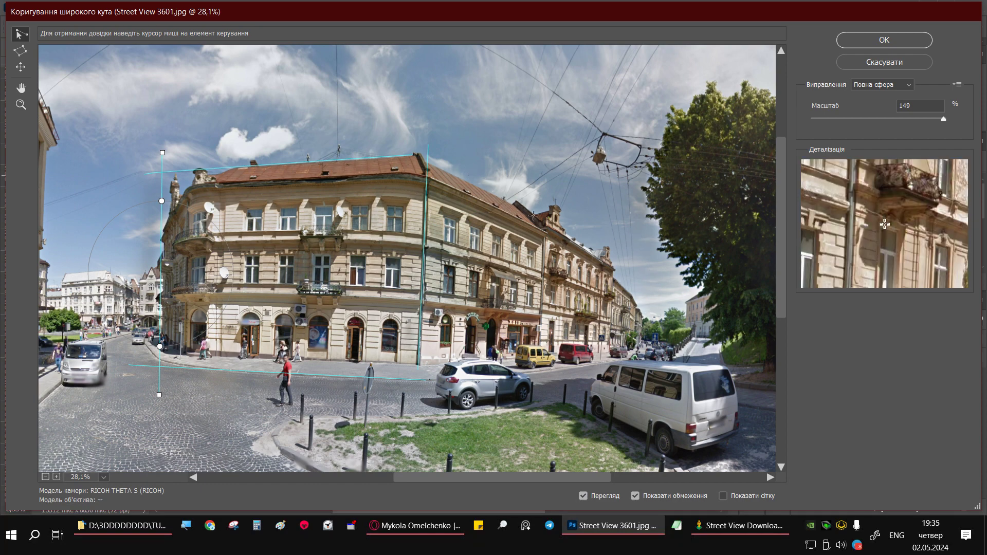
Step: Add constraints along the right facade's roof and base, plus a vertical on its far edge
click(438, 163)
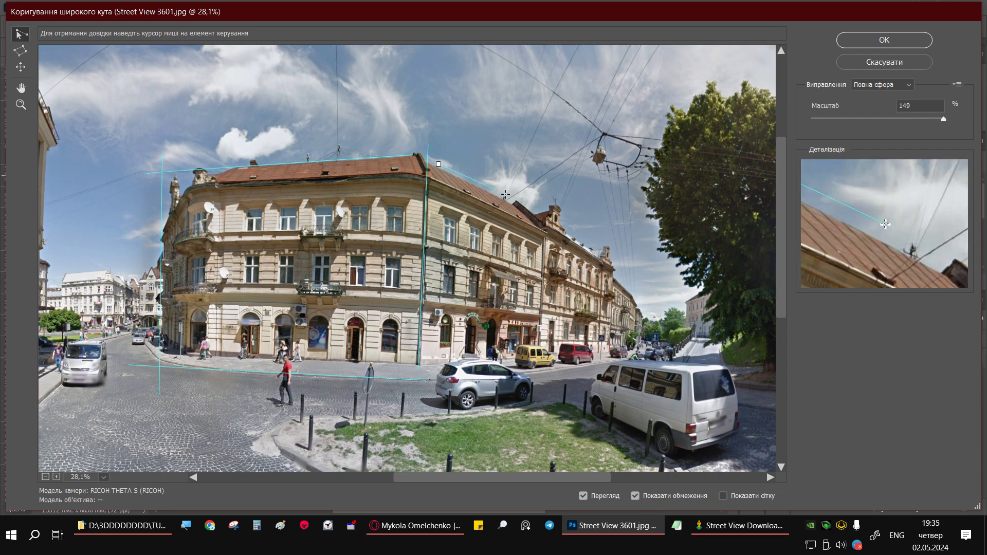
click(623, 260)
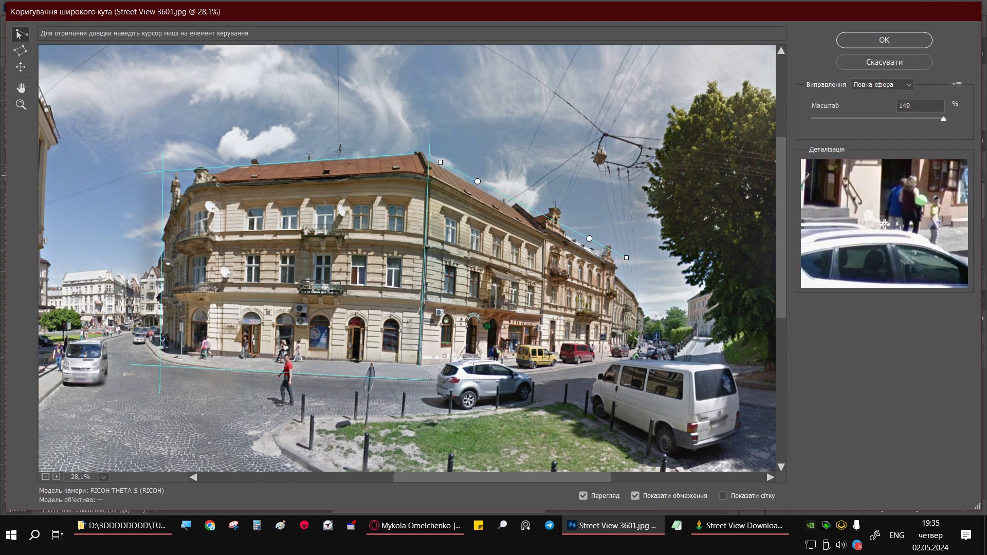
click(431, 365)
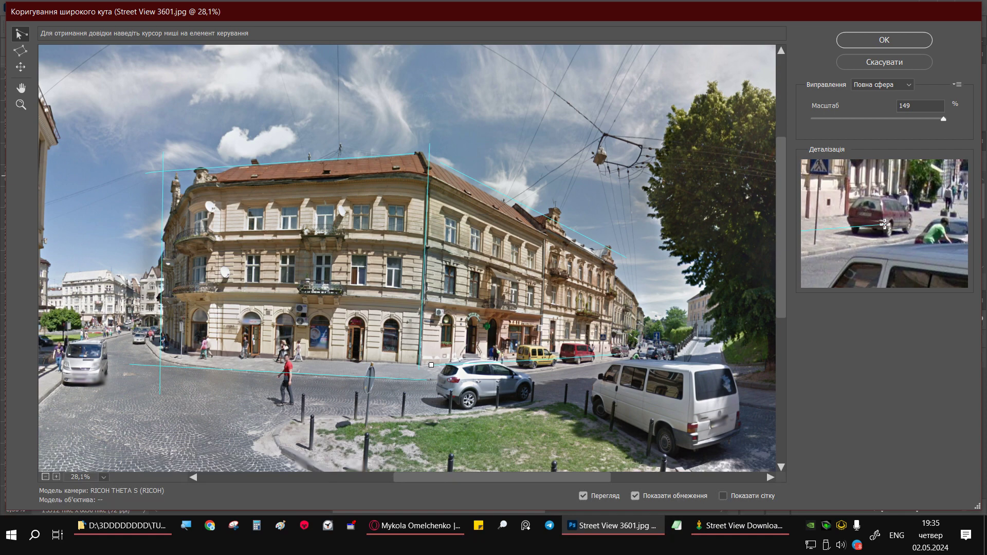
click(621, 354)
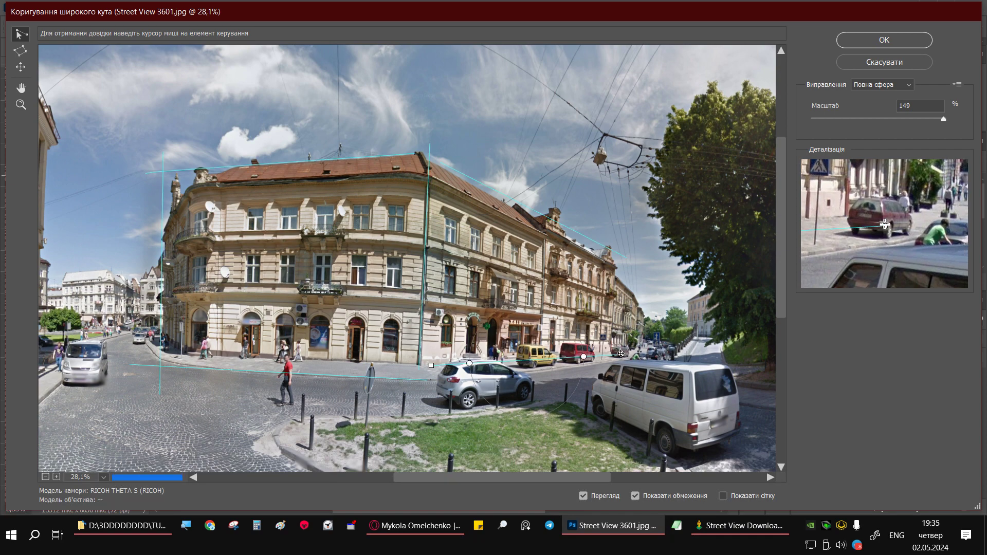
click(635, 257)
click(637, 354)
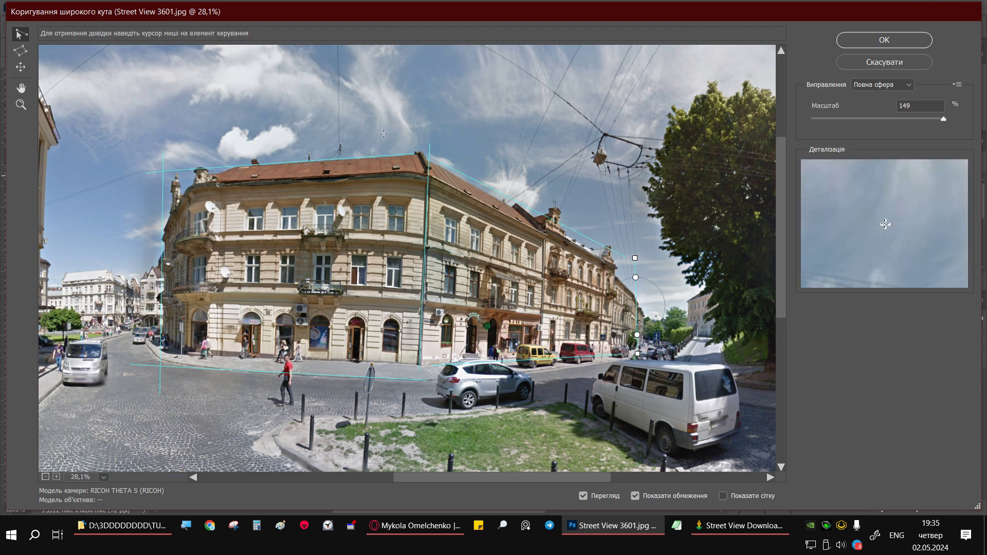
Step: Apply the wide-angle correction and crop the panorama to the corner building at 3982 × 1859 px
click(900, 45)
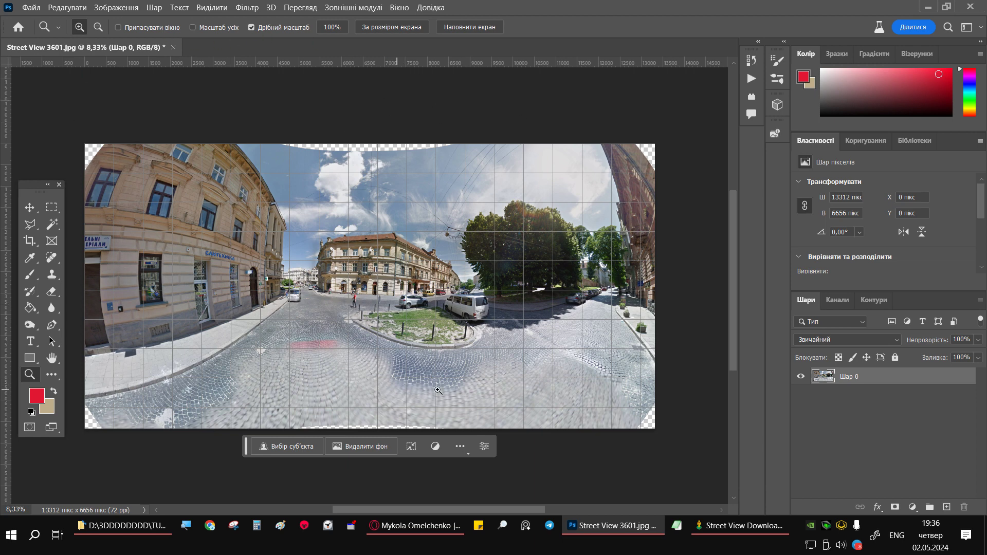
click(41, 246)
drag(84, 285, 197, 292)
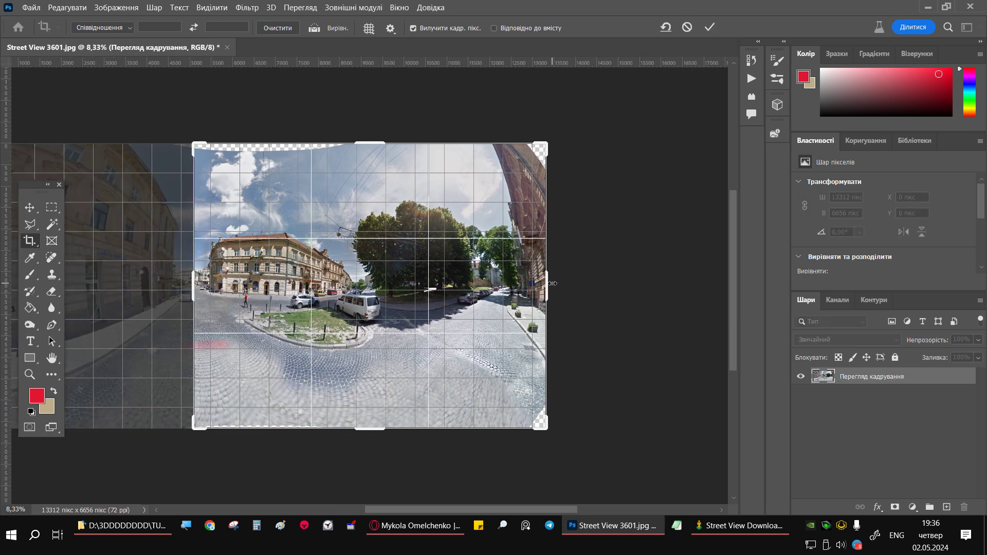
drag(550, 284, 462, 283)
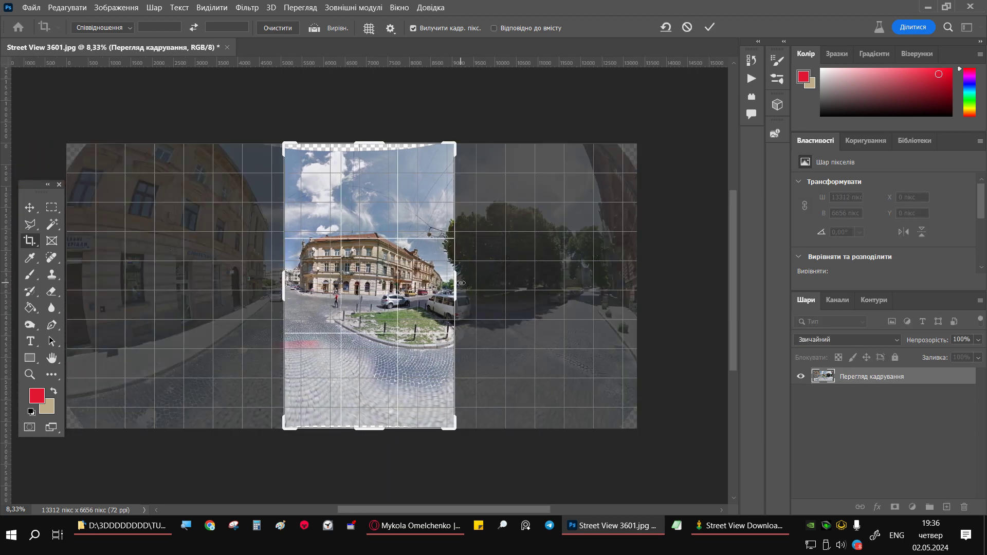
drag(361, 141, 363, 183)
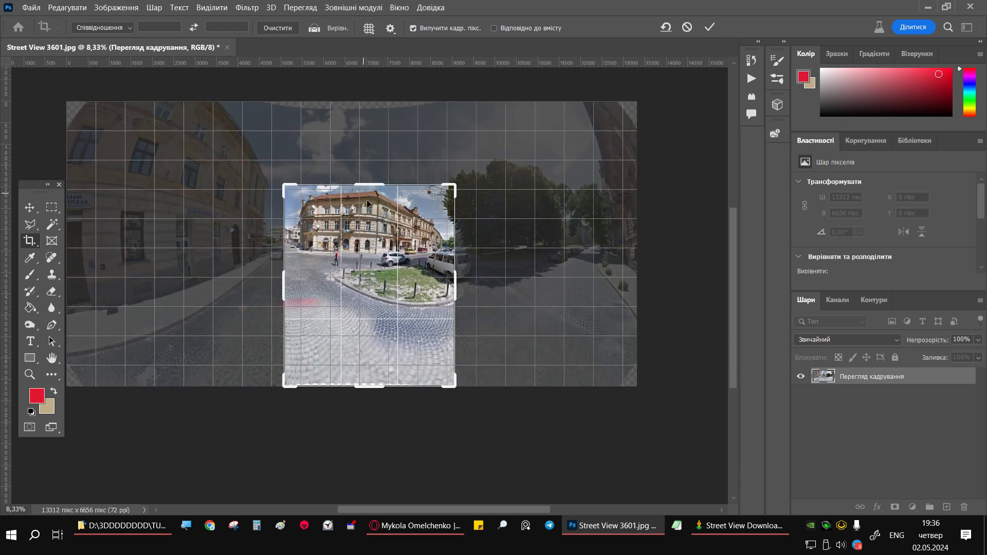
drag(389, 387, 391, 330)
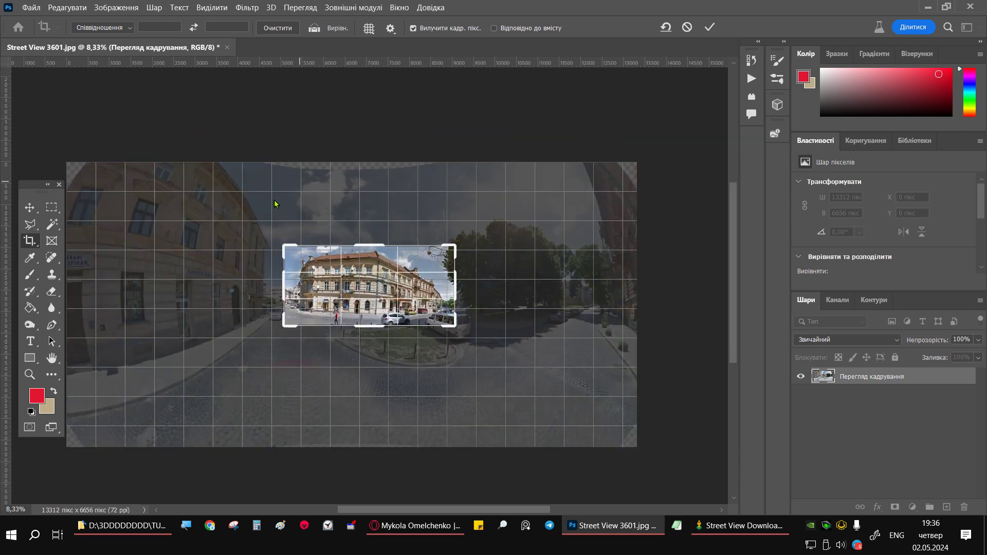
click(710, 27)
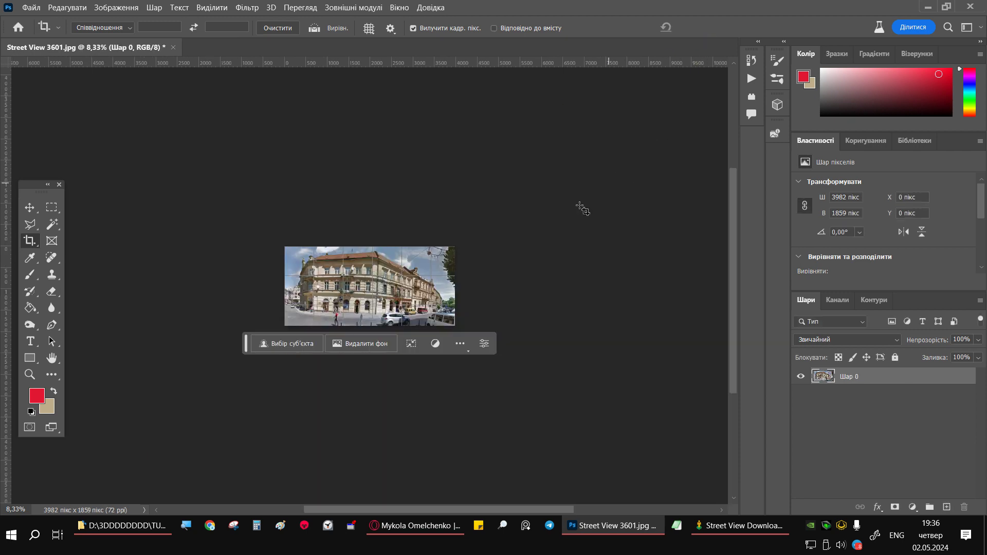
Step: Zoom in on the cropped building and quick-export it as Street View 3601.png into Нова папка
click(30, 374)
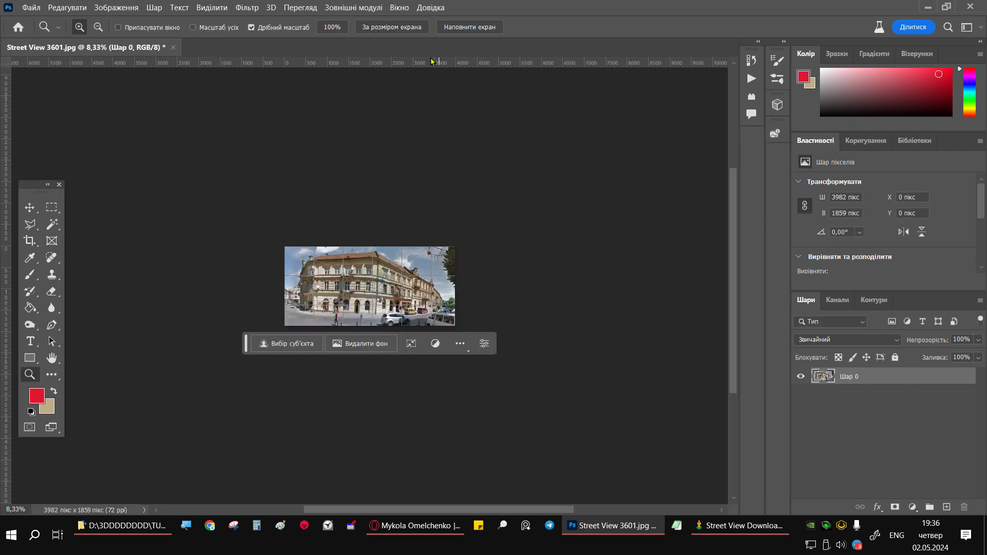
click(397, 28)
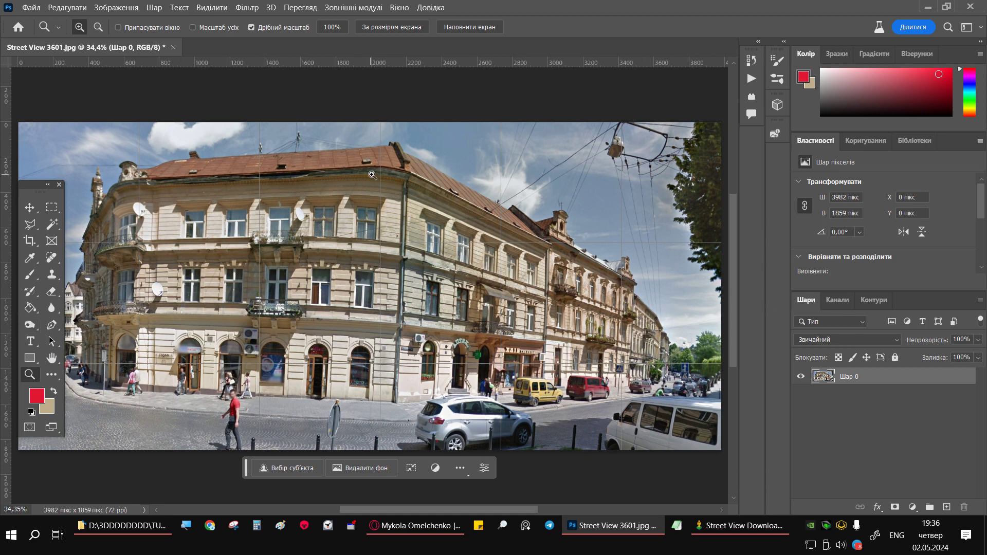
click(31, 8)
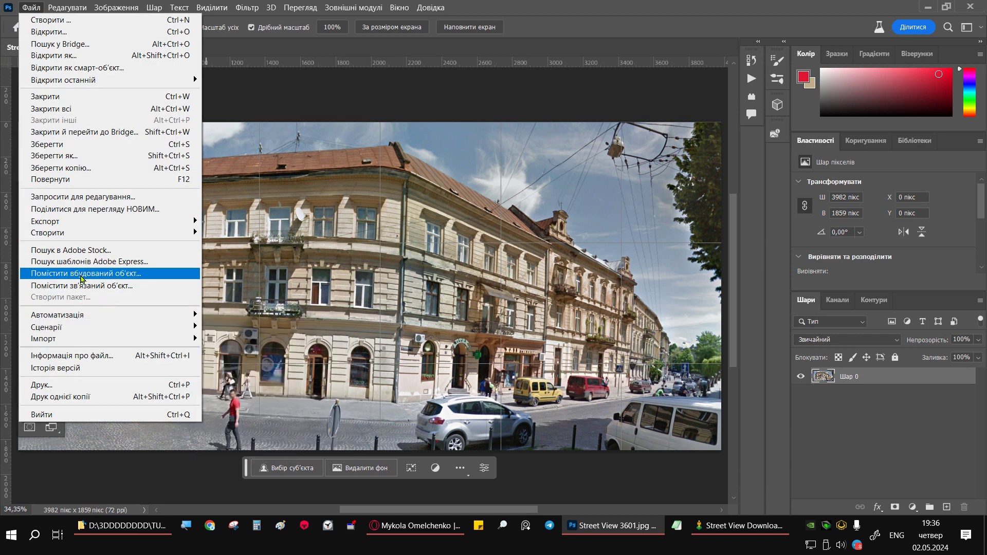
mouse_move(108, 222)
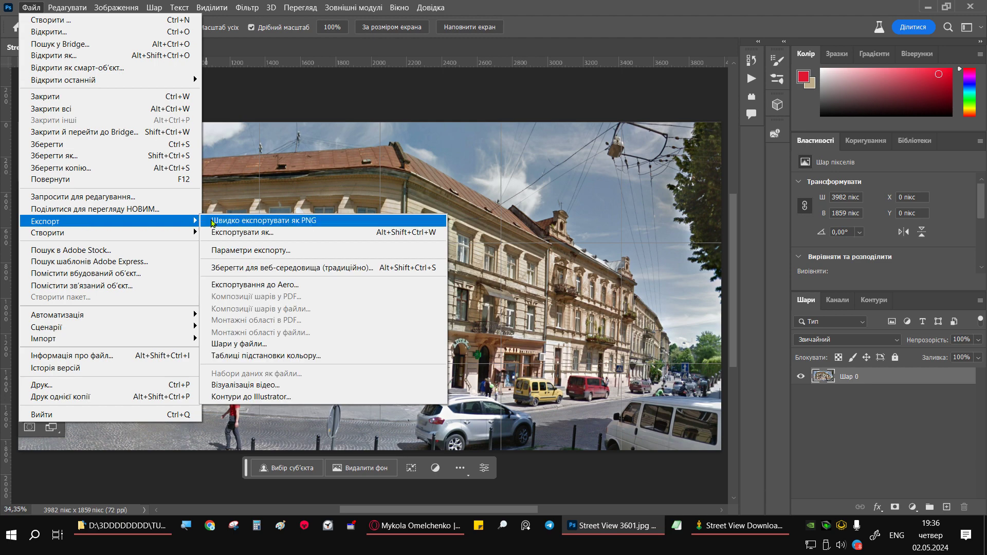
click(253, 220)
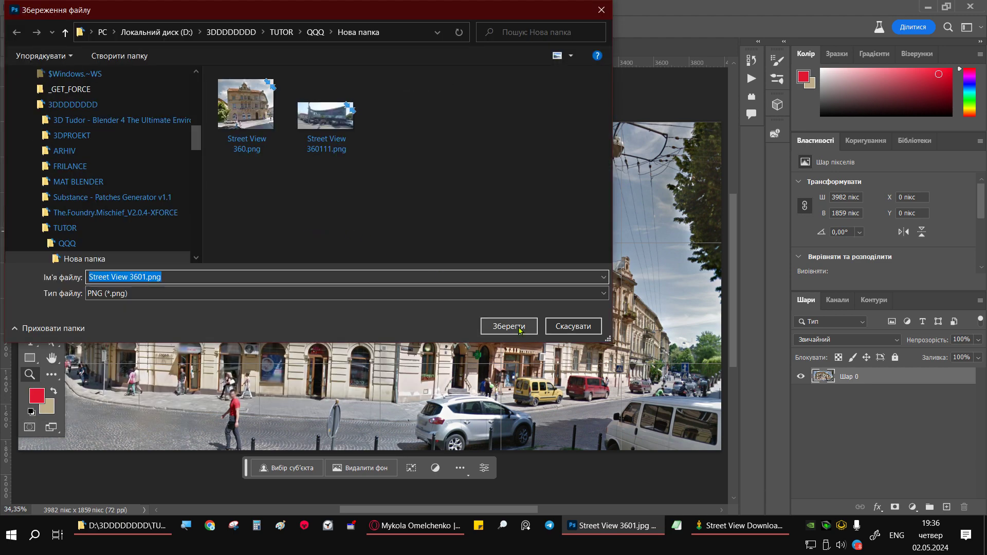
click(520, 329)
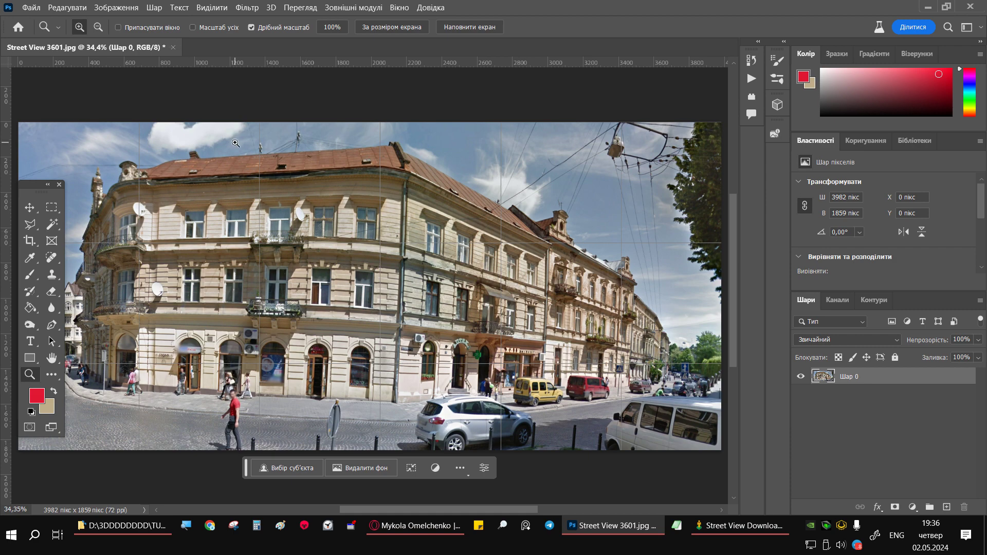
click(173, 47)
Step: Discard the previous document's changes and open Street View 36011.jpg in Adobe Photoshop 2023
click(576, 209)
click(124, 526)
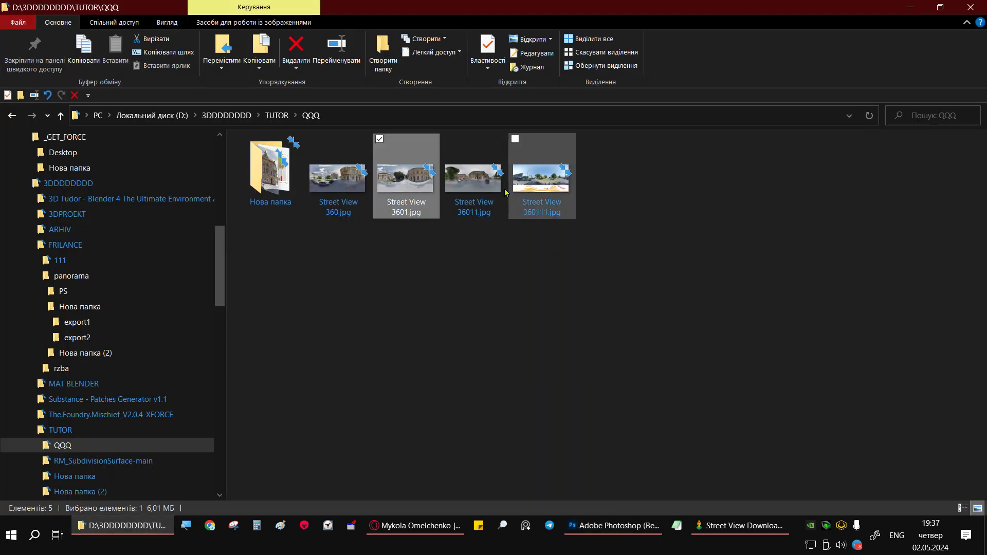
right_click(471, 188)
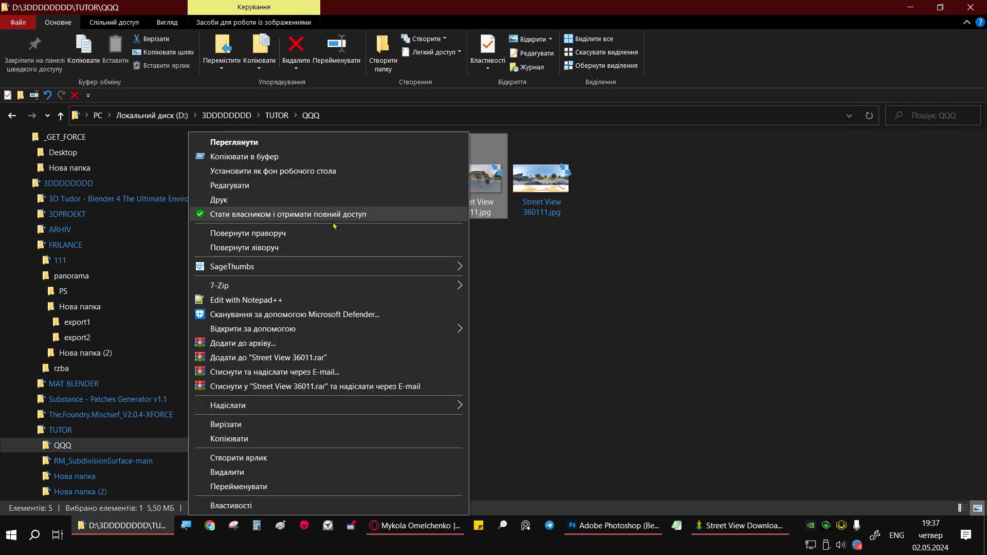
mouse_move(252, 328)
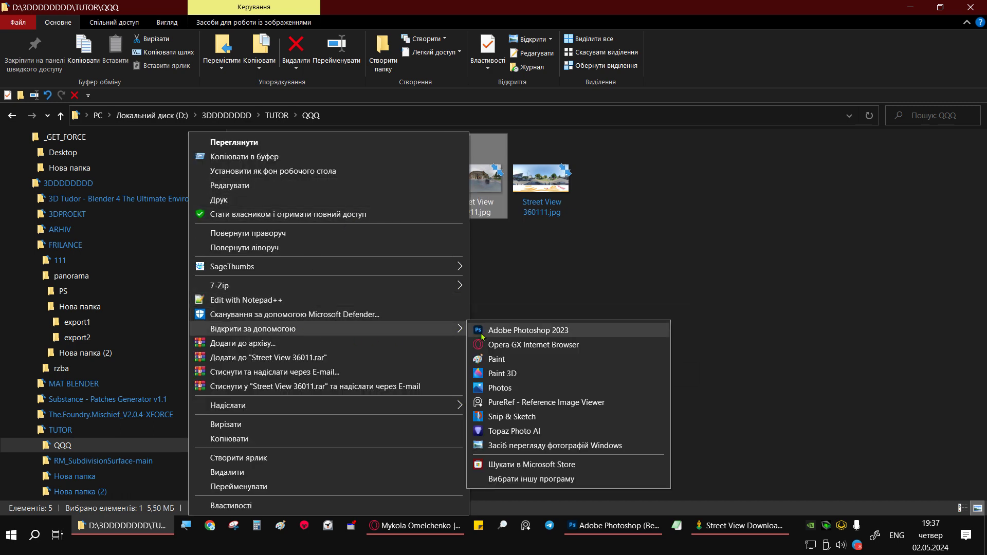
click(506, 332)
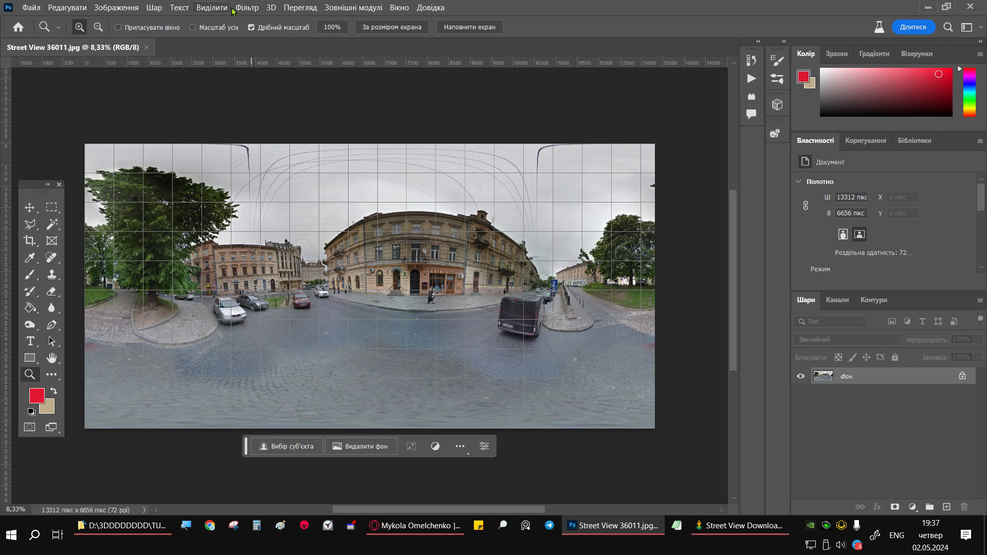
Step: Open Filter > Adaptive Wide Angle and zoom the preview in on the corner building
click(246, 8)
click(283, 84)
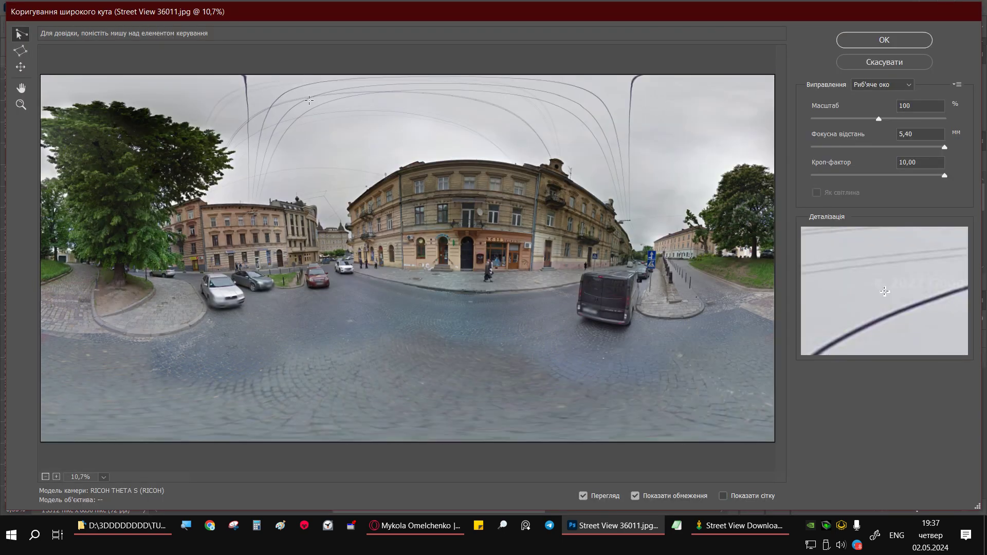
click(21, 106)
mouse_move(308, 125)
mouse_down()
mouse_move(494, 241)
mouse_move(645, 318)
mouse_up()
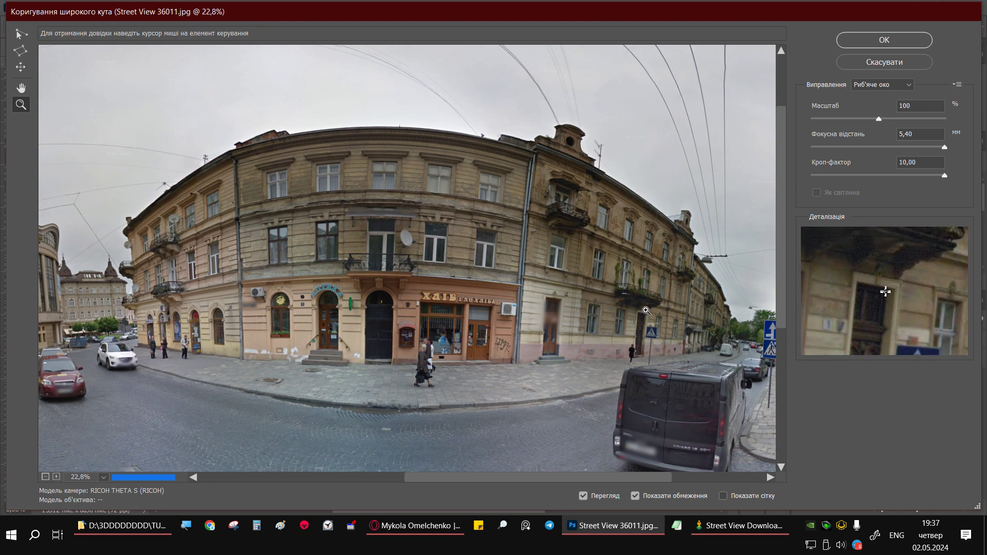
Step: Set the correction to Full Spherical and raise Scale from 100 to 150
click(864, 85)
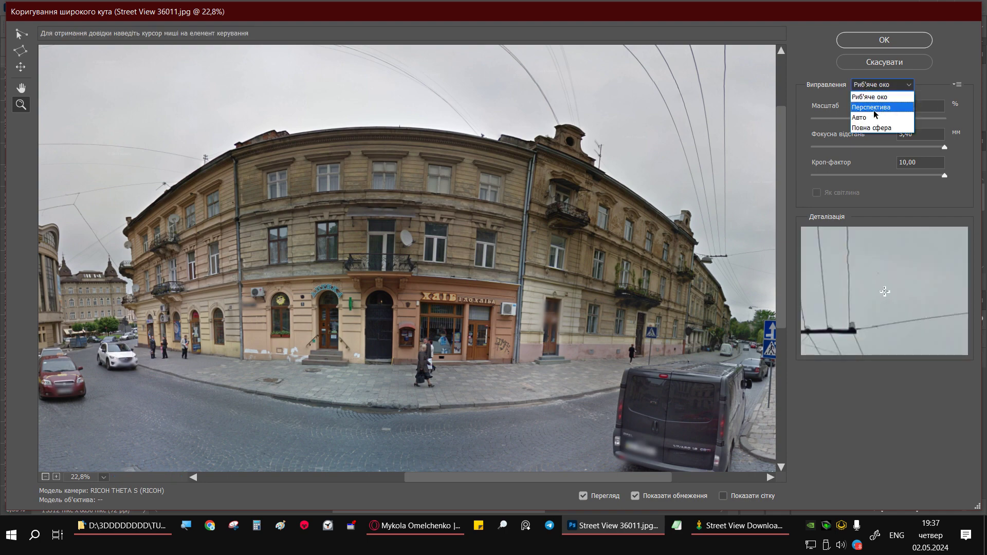
click(870, 127)
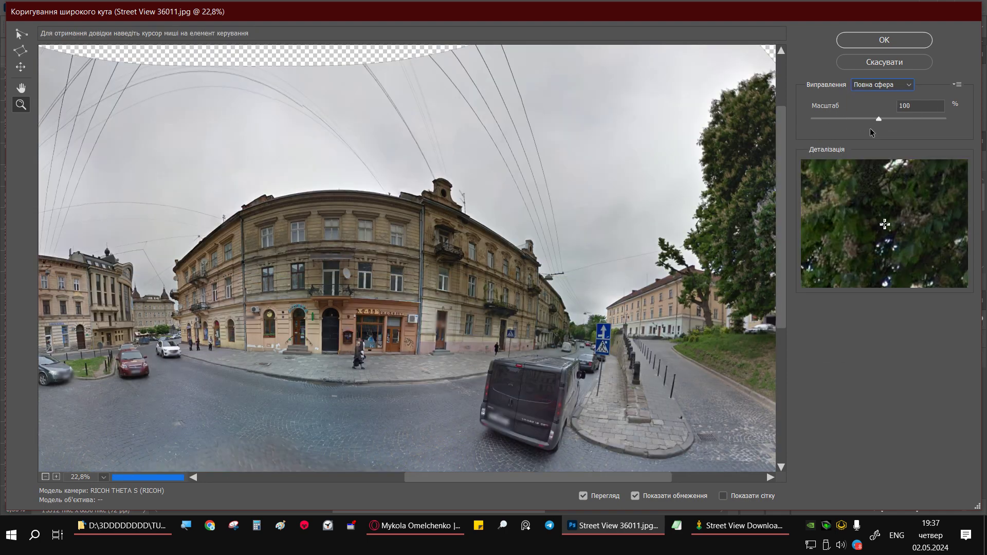
click(881, 118)
drag(881, 118, 968, 127)
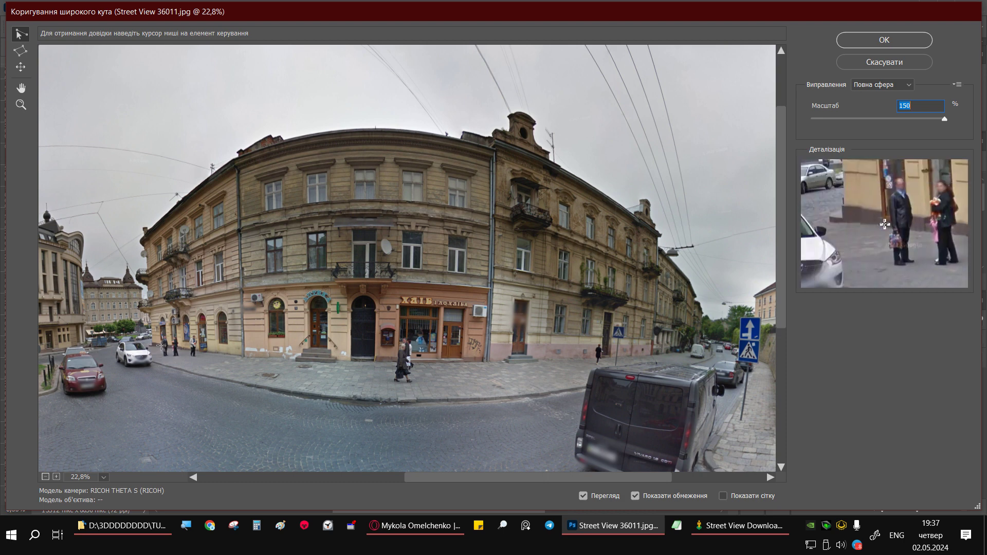
Step: Add constraints along the pavement edge at the building's base and along the roofline
click(153, 344)
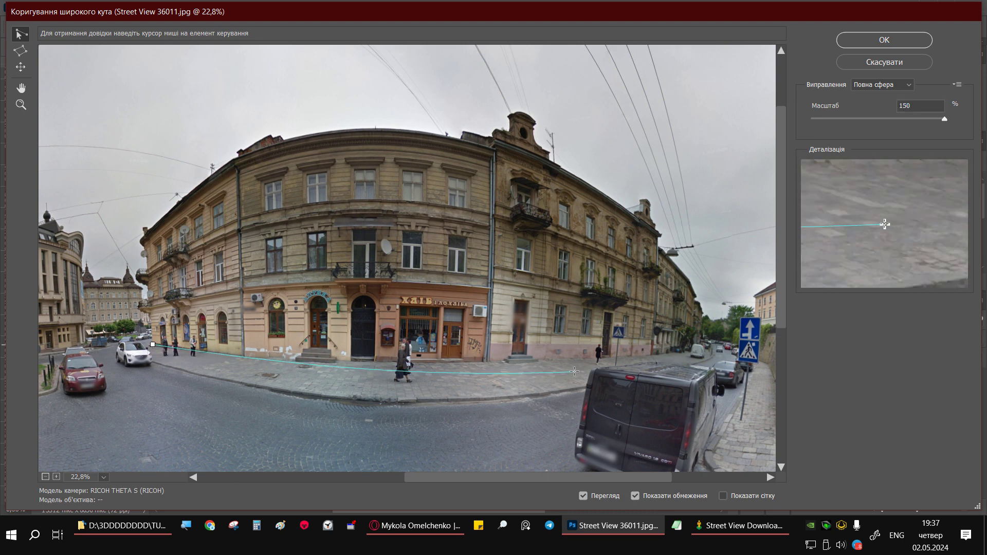
click(683, 352)
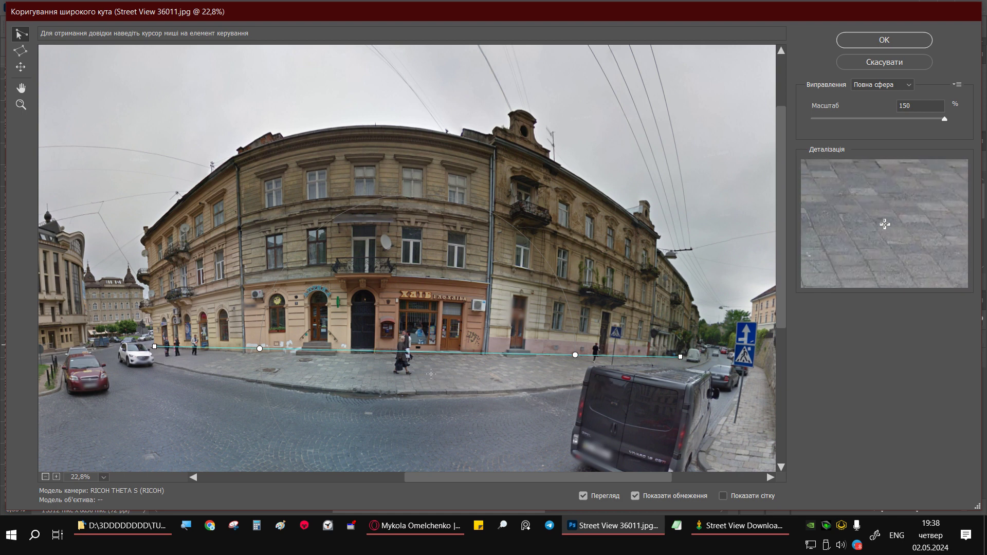
click(142, 237)
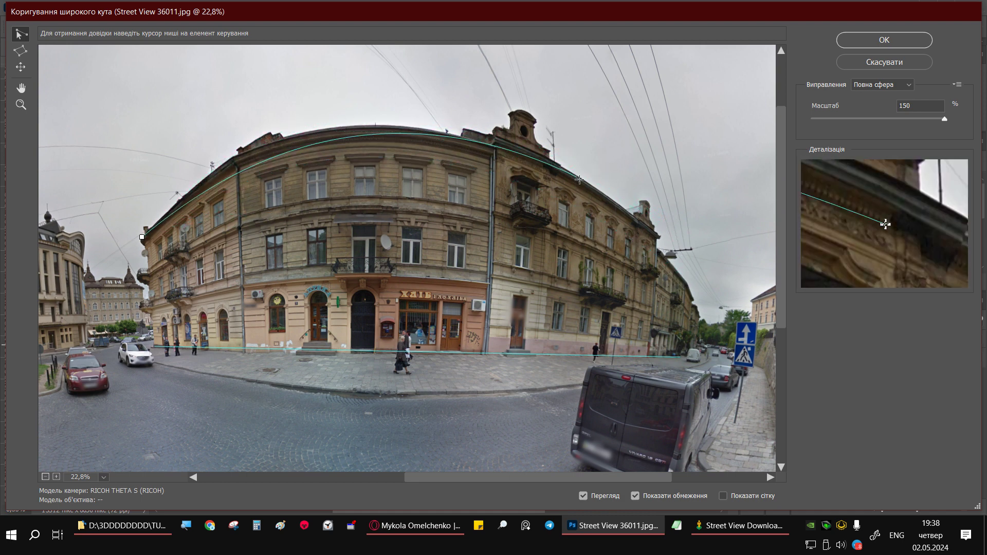
click(688, 281)
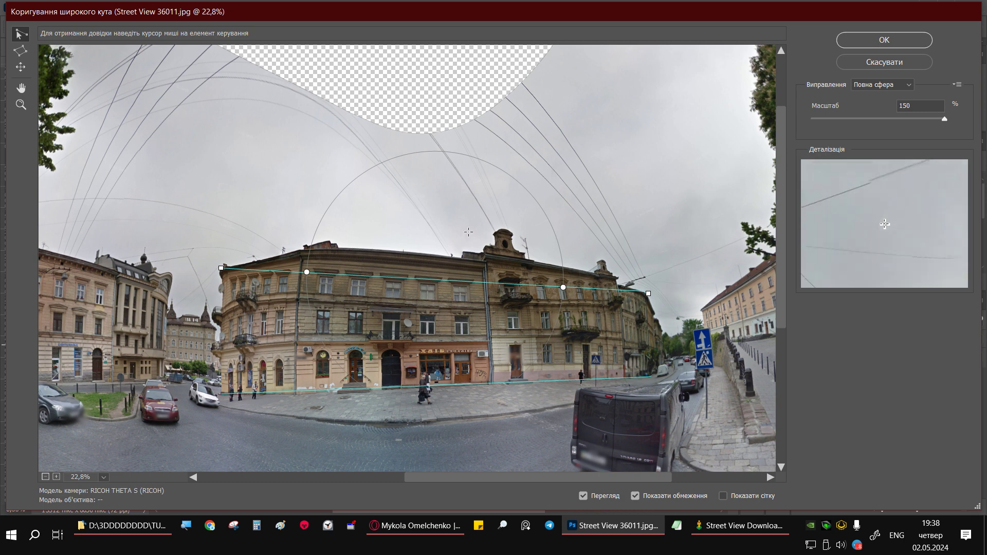
Step: Draw an extra constraint above the roofline, delete it, then undo the deletion
click(217, 229)
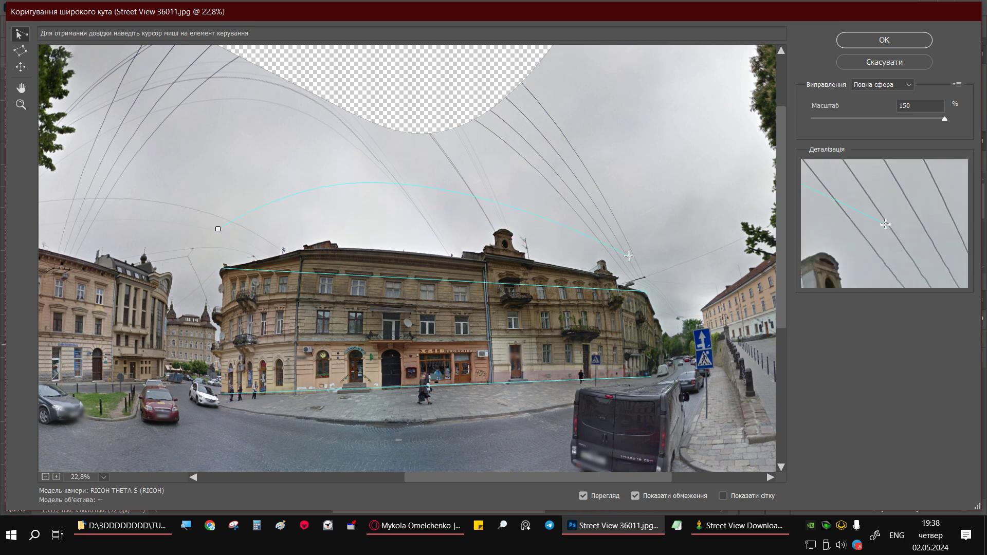
click(650, 283)
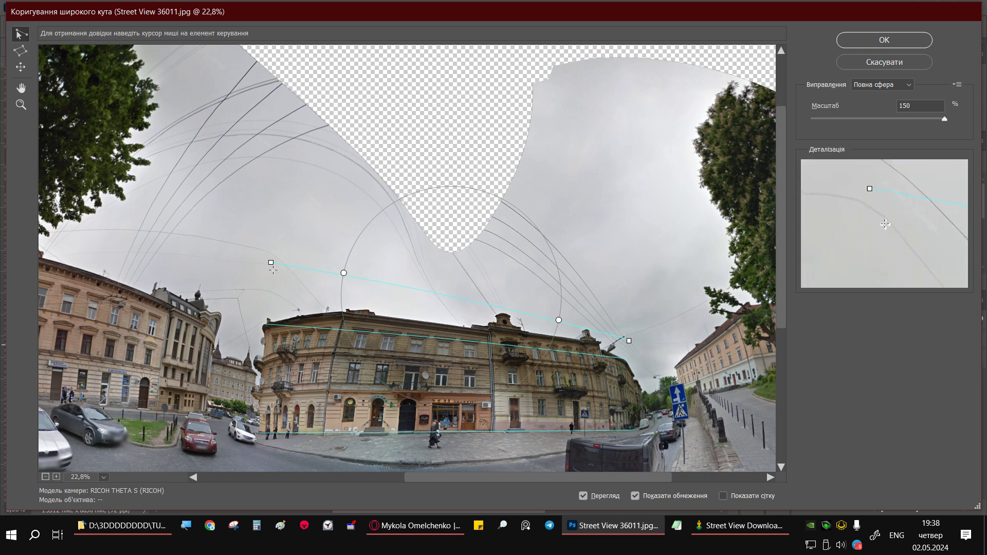
key(alt)
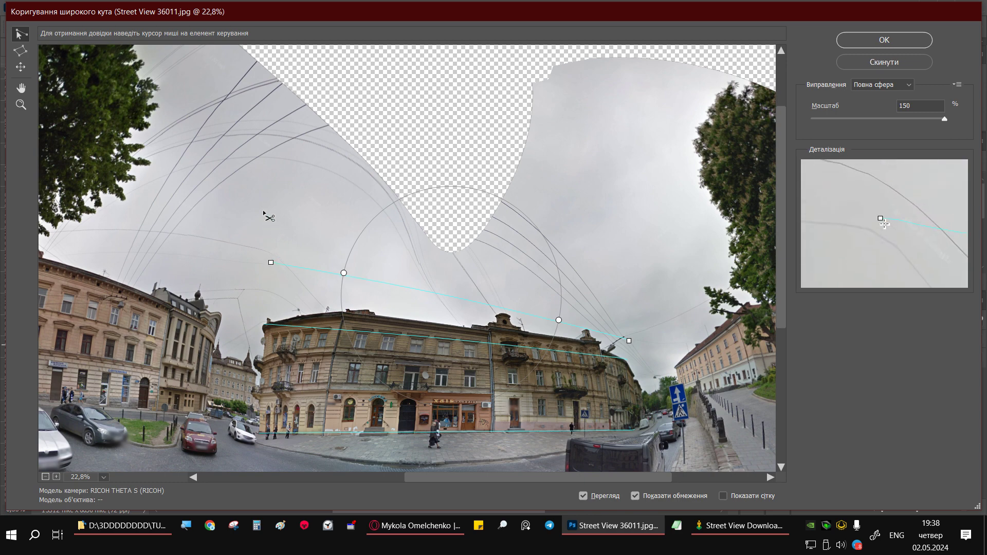
key(Delete)
key(ctrl+z)
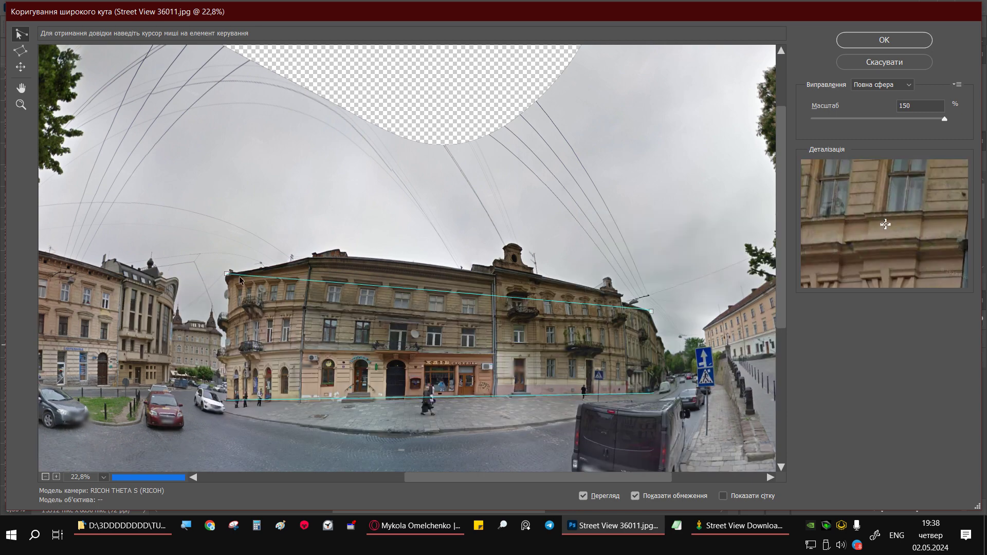
Step: Replace the upper constraint with a new one along the roofline
alt+click(230, 275)
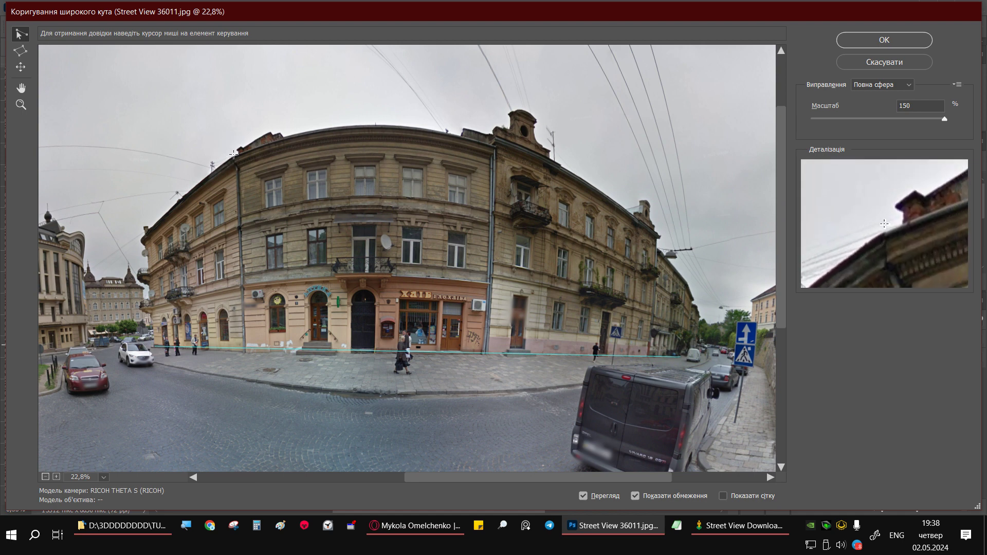
click(233, 154)
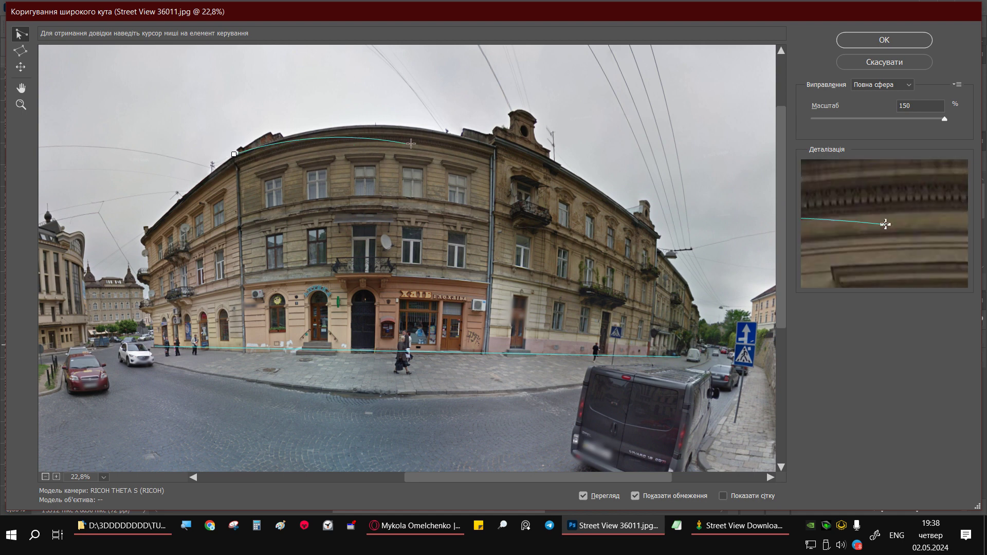
click(508, 151)
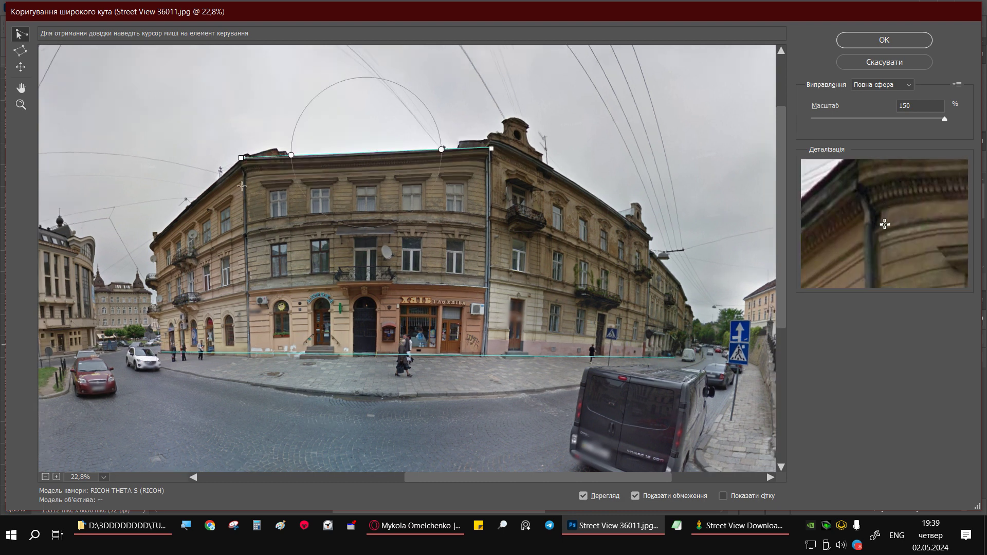
Step: Replace the lower constraint with a new one along the building's base
click(161, 353)
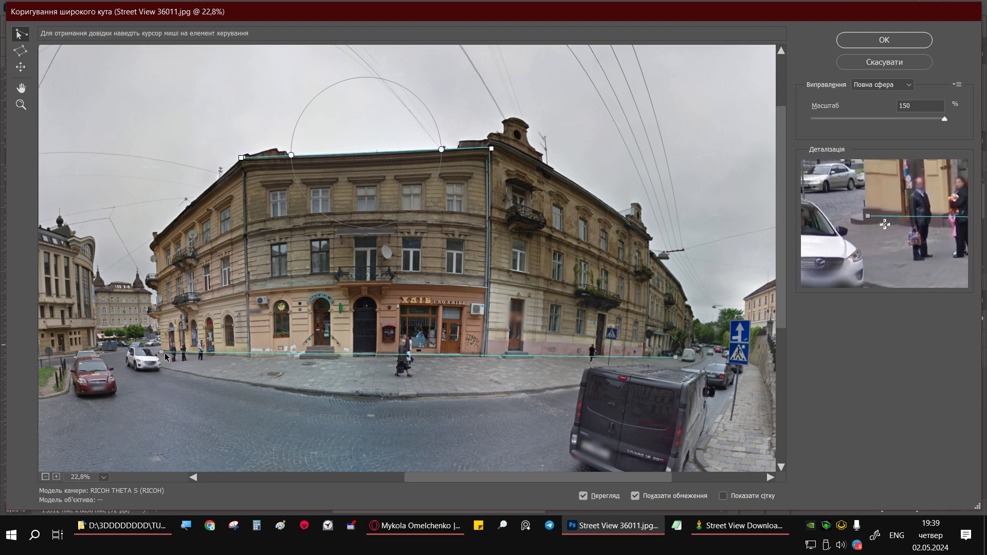
alt+click(164, 354)
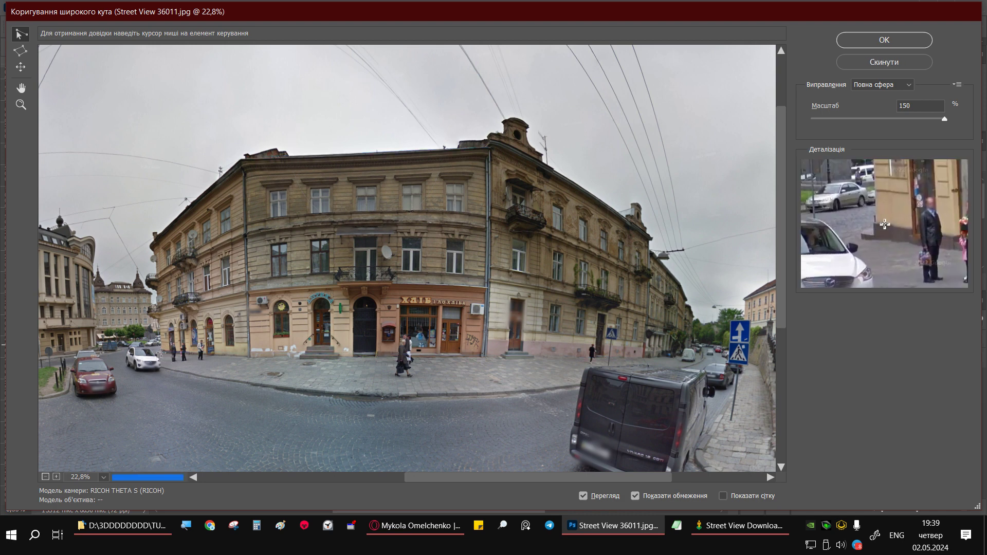
click(249, 368)
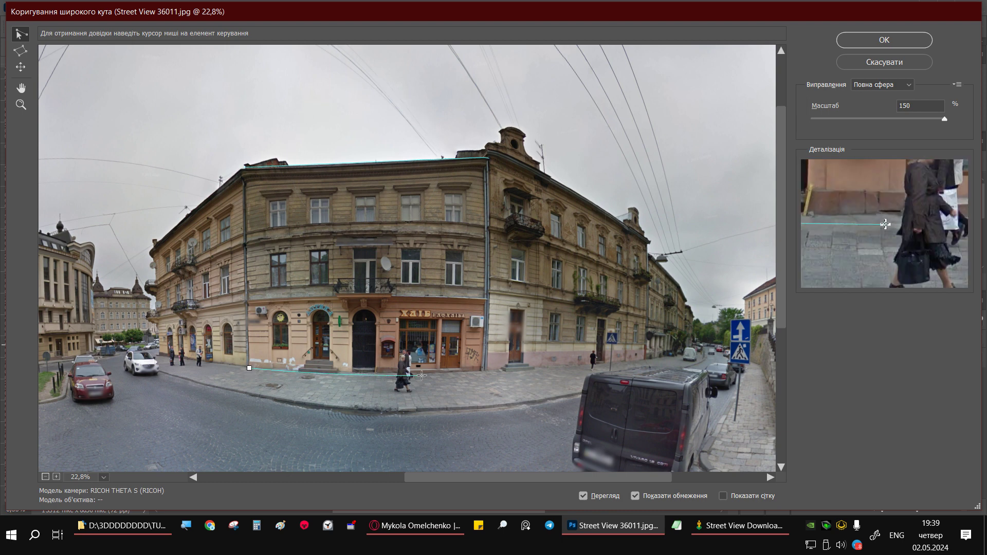
click(483, 371)
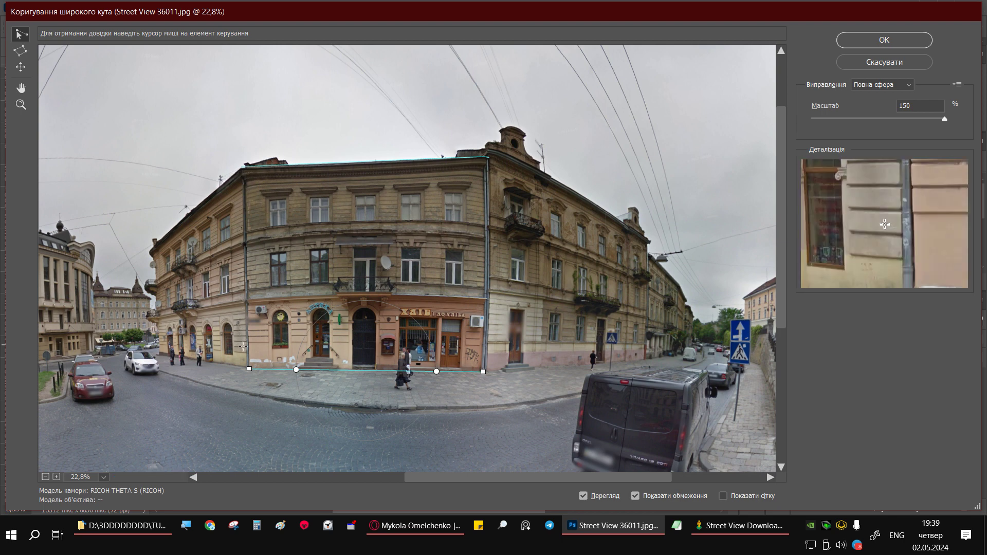
Step: Constrain the front facade: vertical left and right edges, mid cornice and ledge above the shops
click(247, 355)
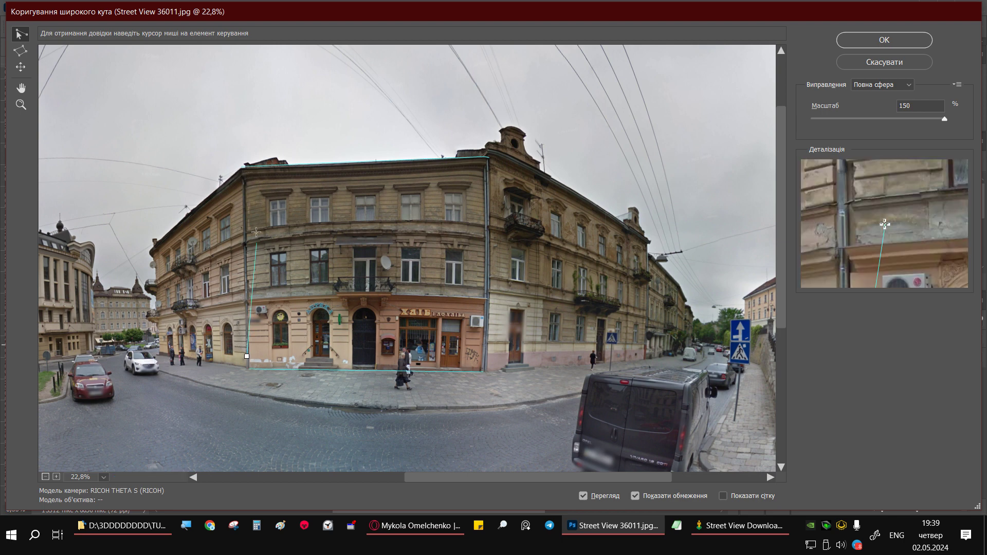
click(246, 146)
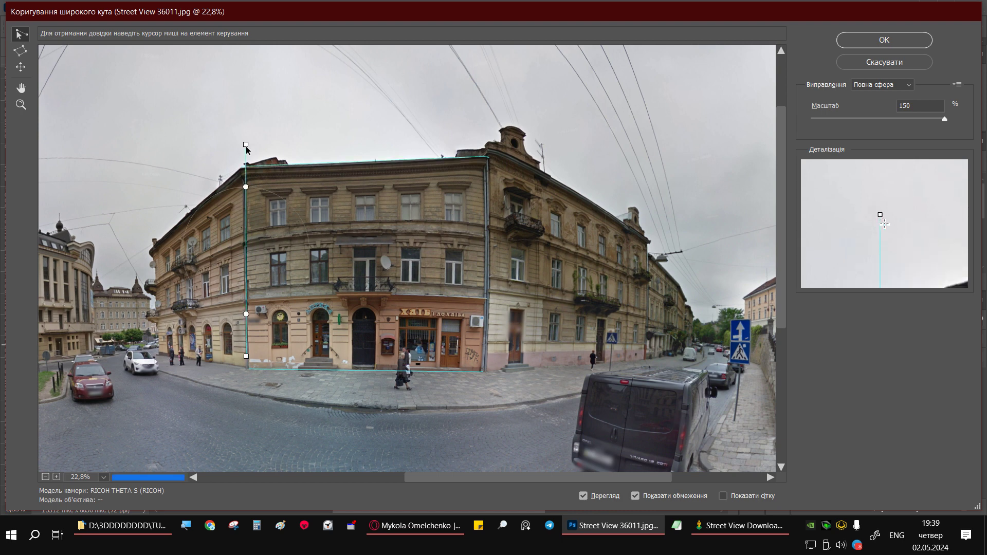
click(484, 364)
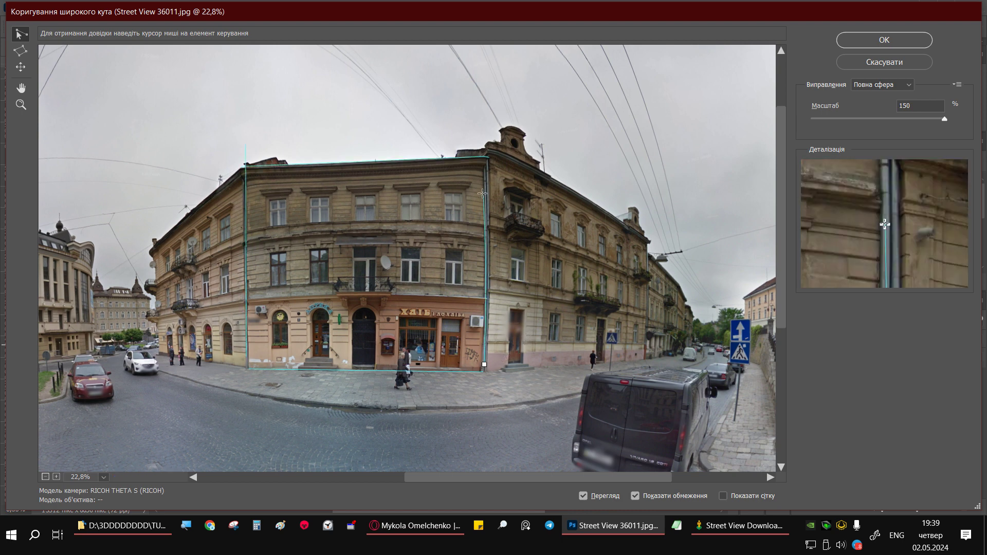
click(487, 136)
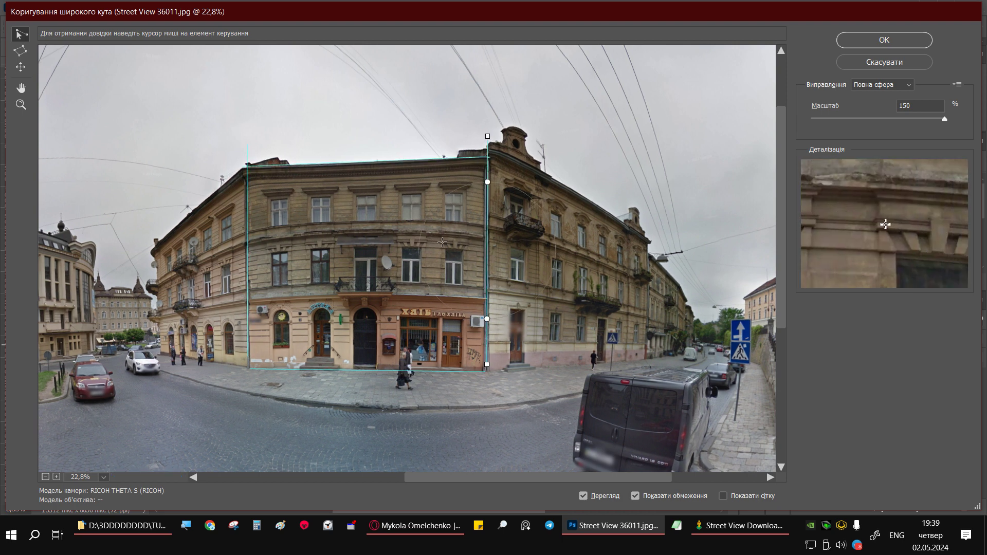
click(252, 244)
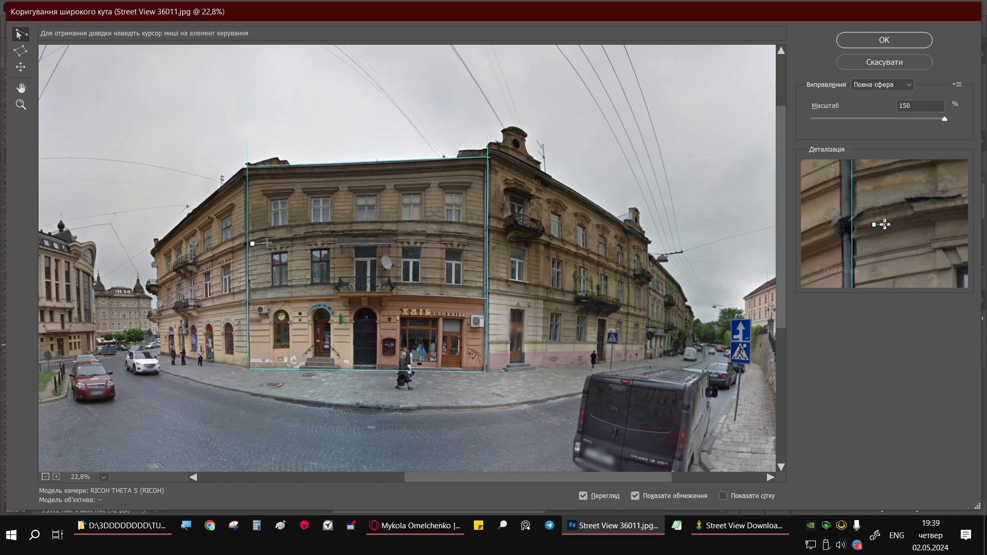
click(477, 237)
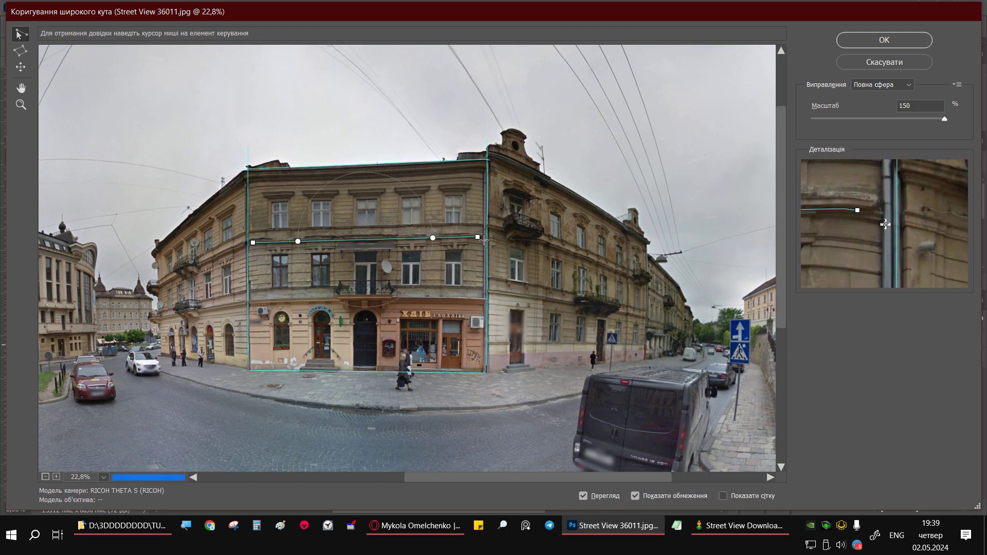
click(256, 303)
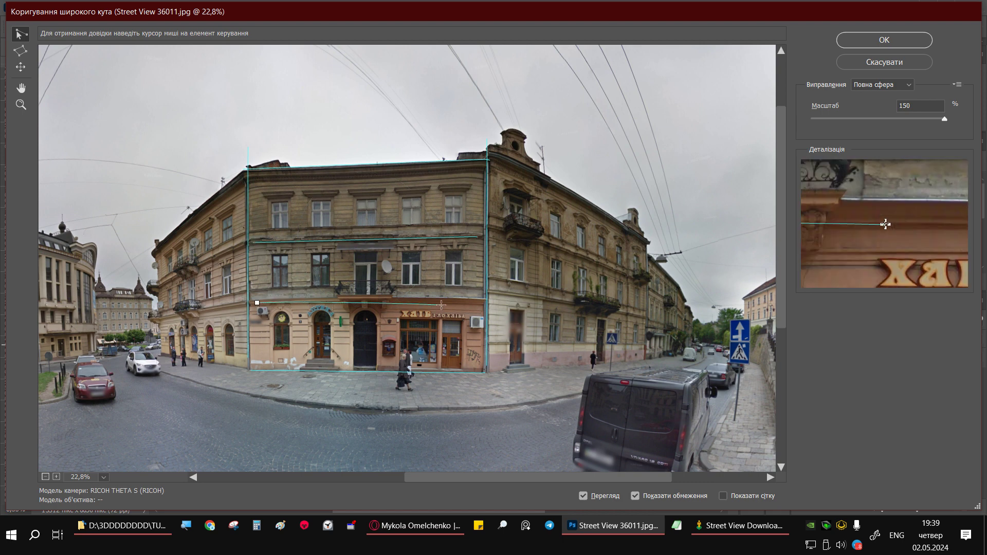
click(476, 299)
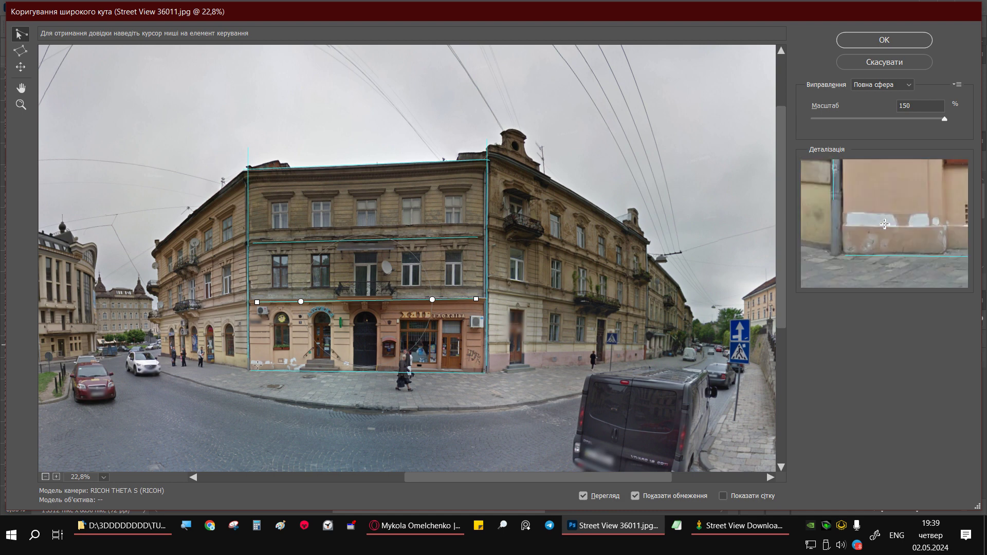
Step: Constrain the left wing's base, roofline and vertical outer edge
click(240, 365)
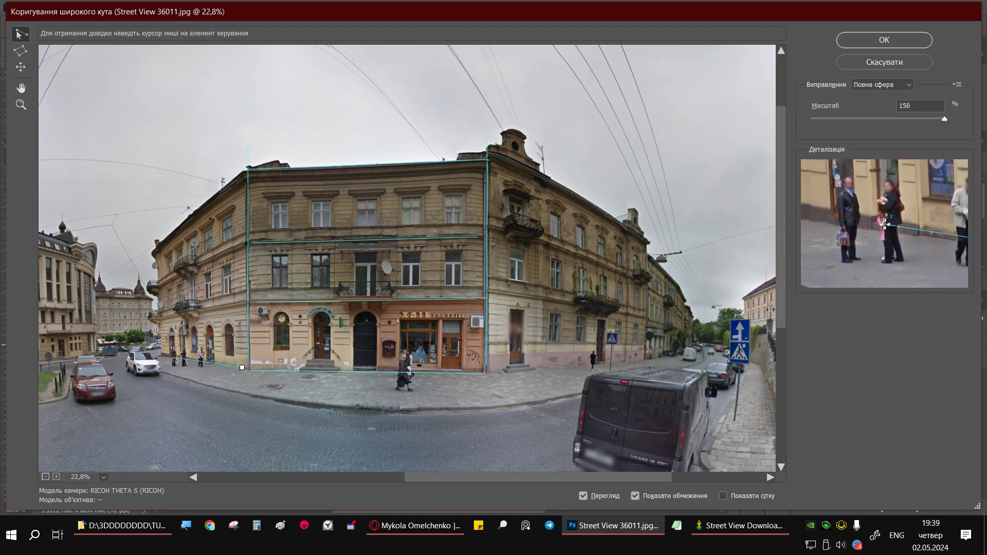
click(160, 355)
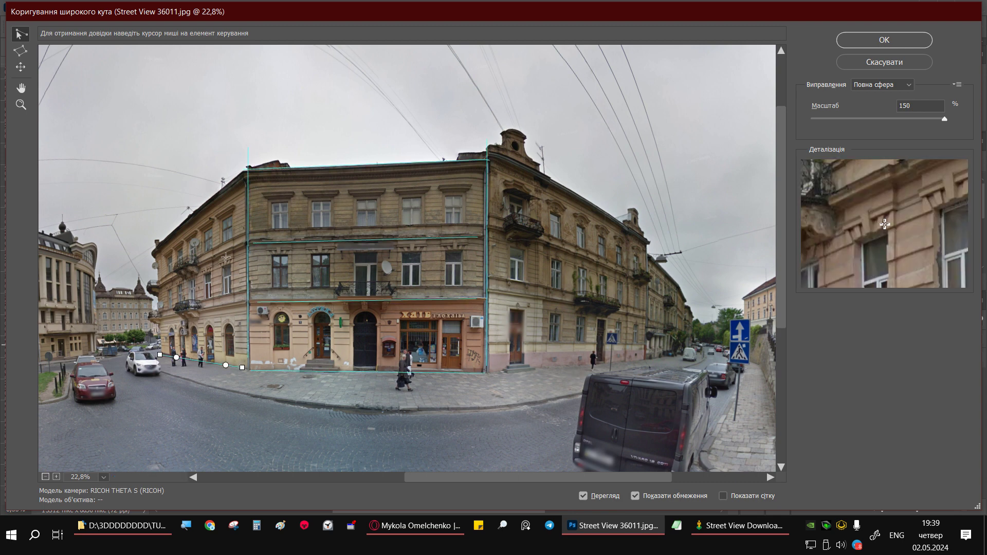
click(239, 174)
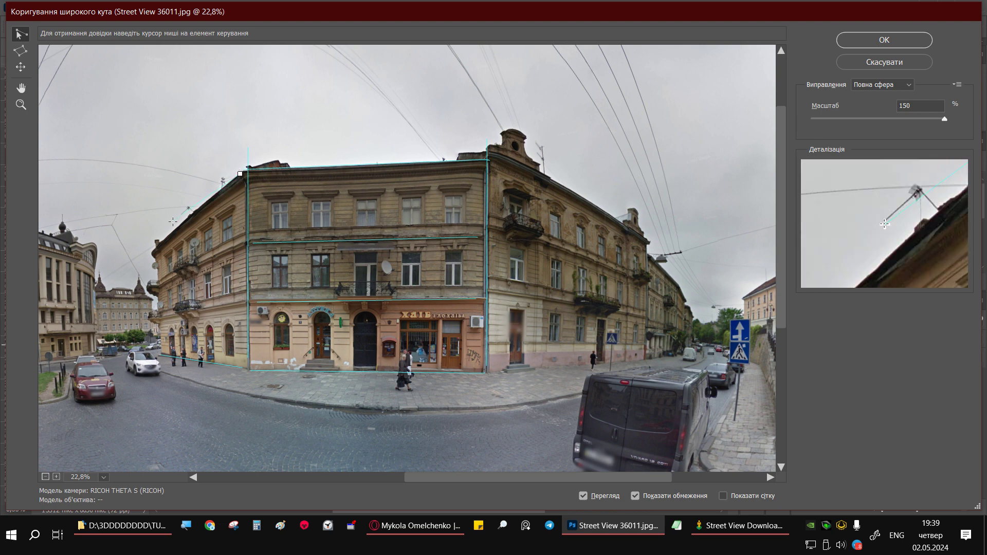
click(179, 259)
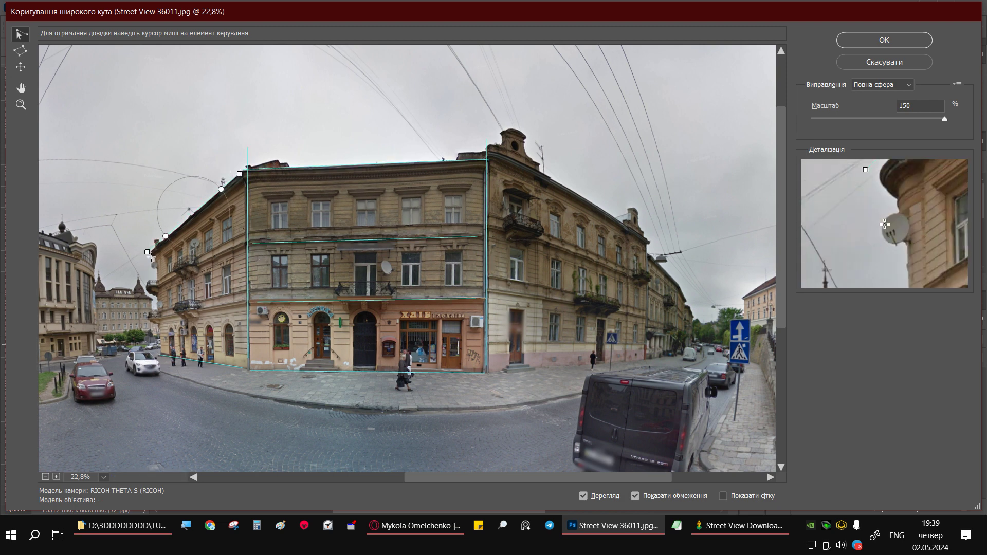
click(159, 344)
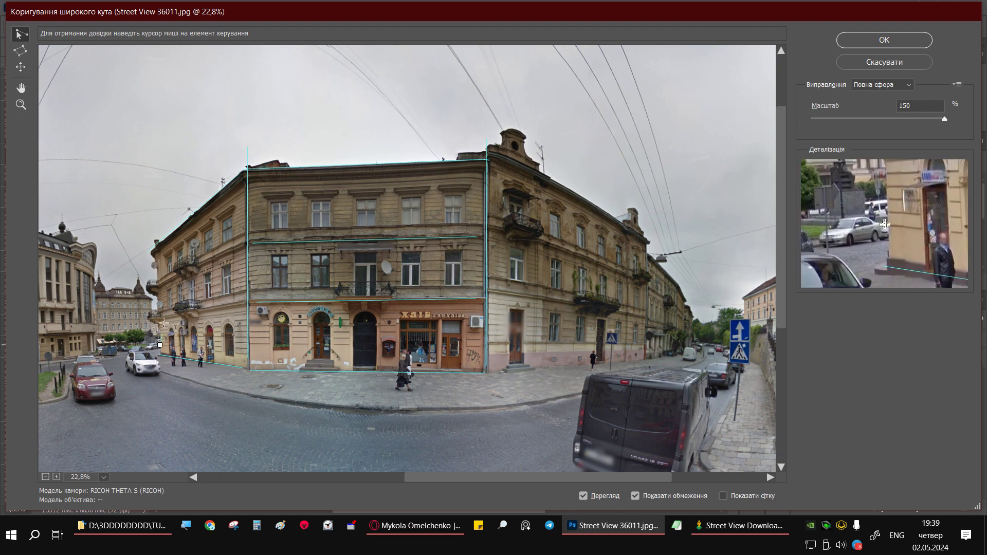
click(156, 215)
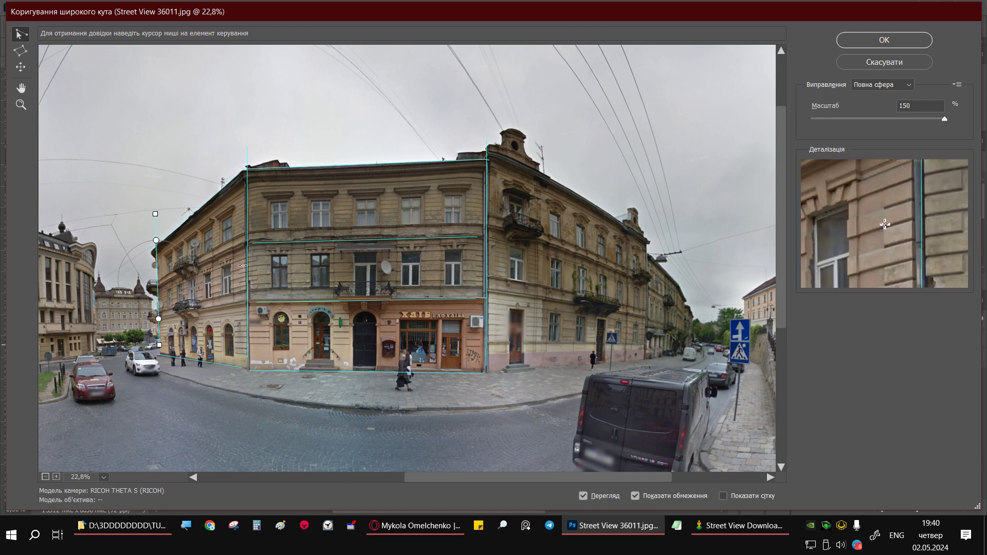
Step: Select the front corner constraint, then remove a stray line drawn over the sky
click(249, 245)
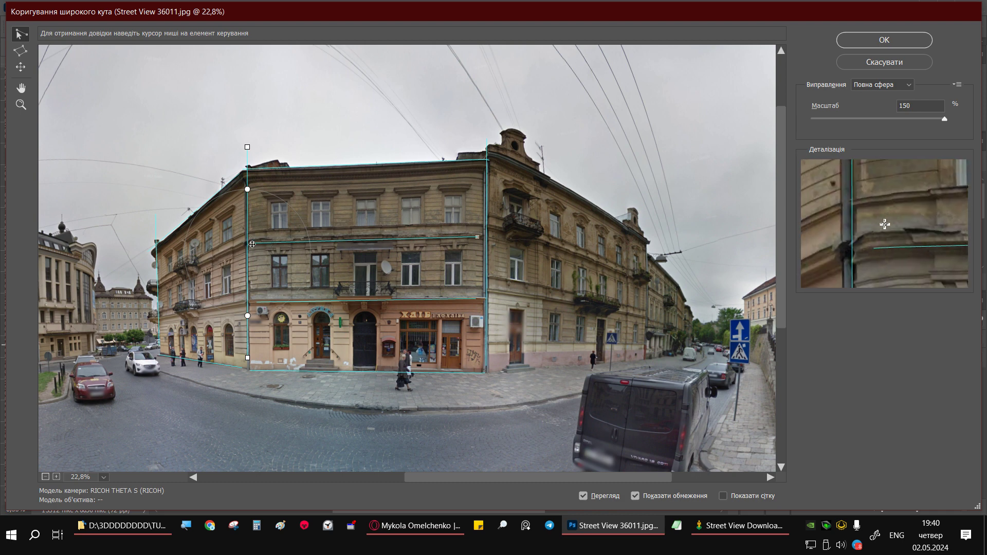
click(130, 168)
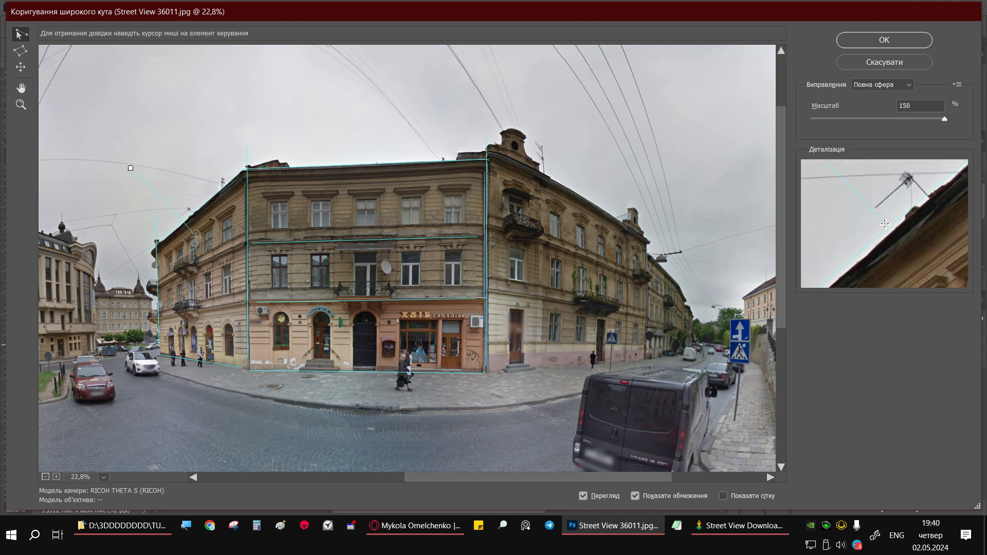
click(196, 149)
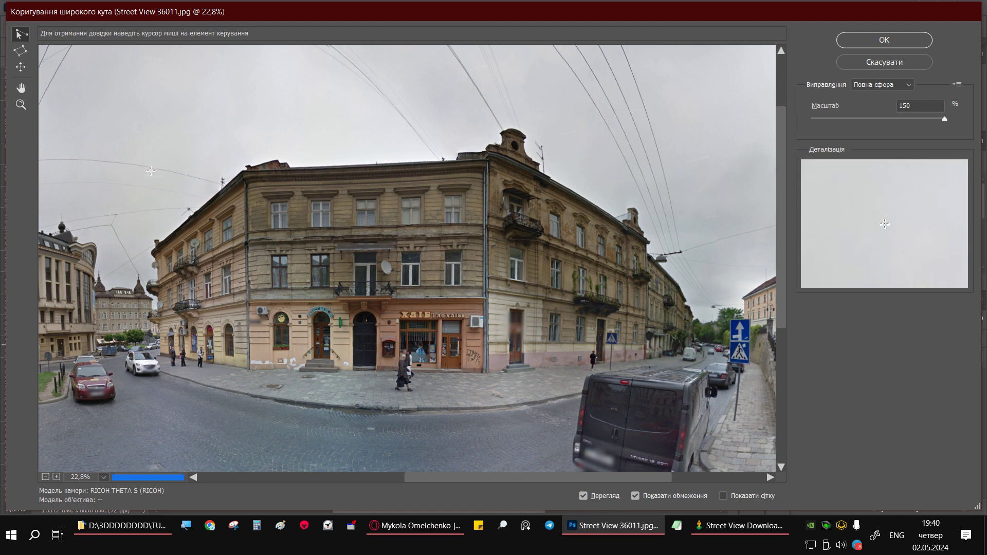
key(alt)
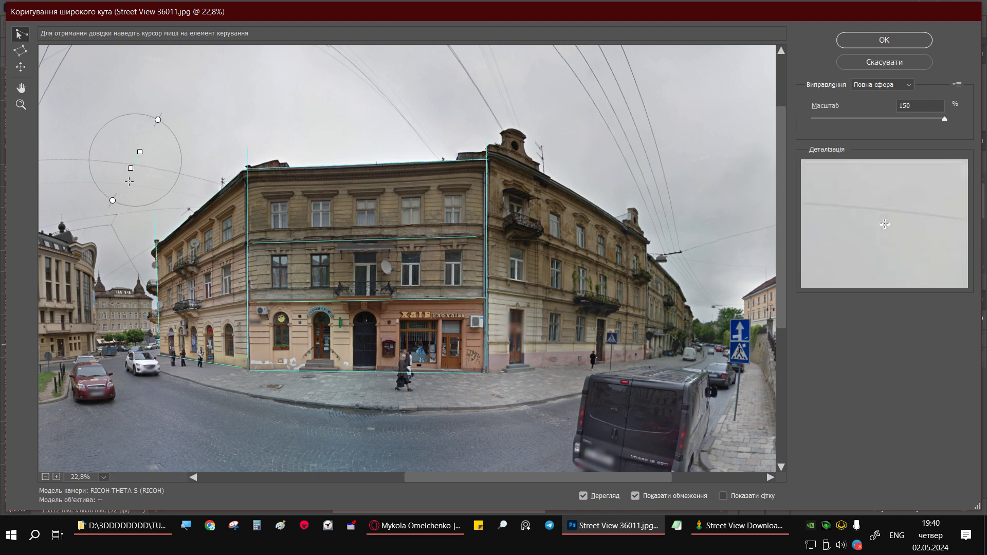
alt+click(160, 180)
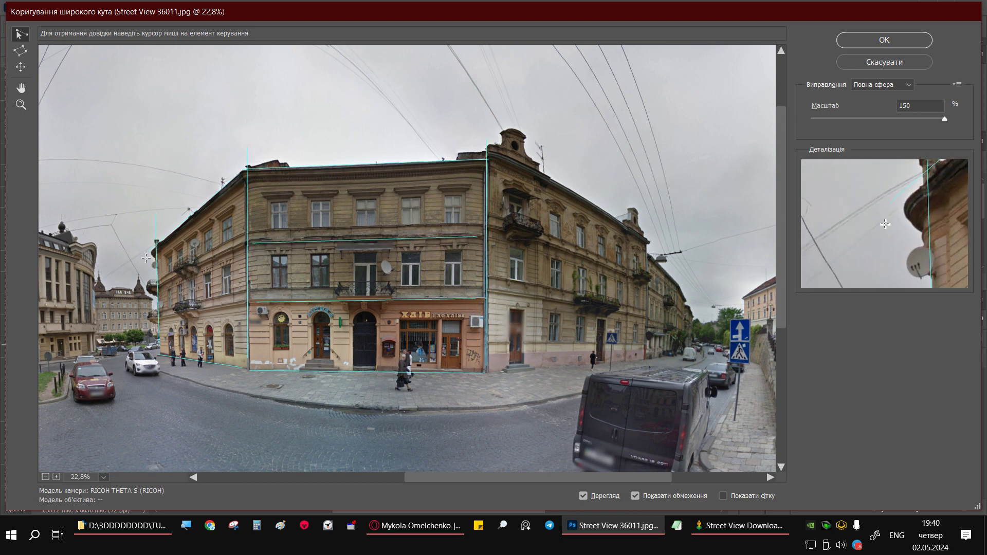
Step: Add constraints along the left wing's upper and lower ledges
click(148, 285)
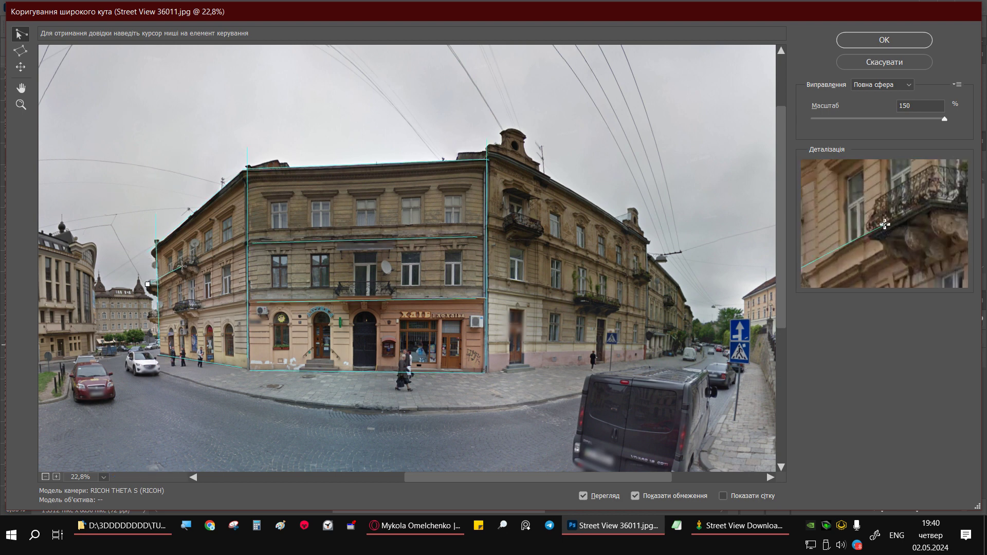
click(243, 233)
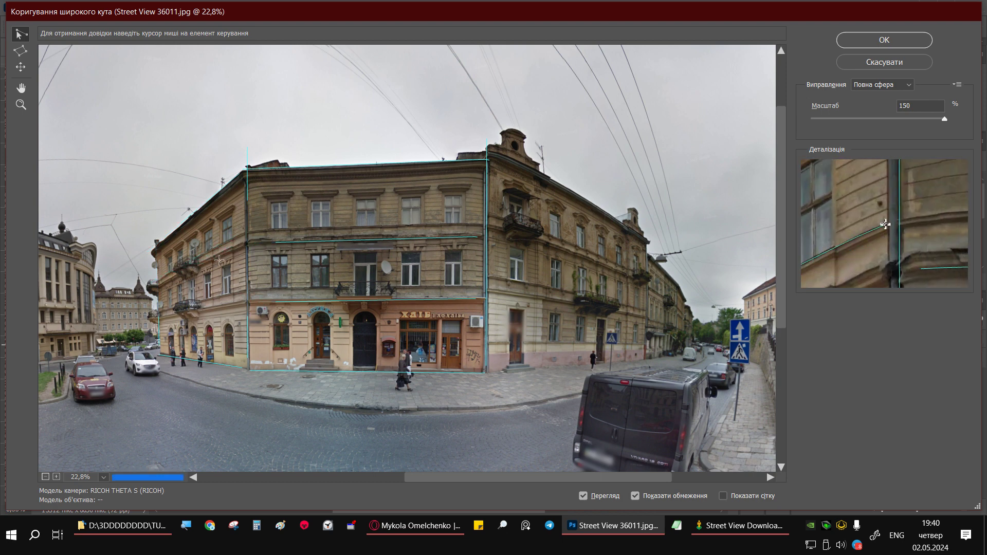
click(152, 313)
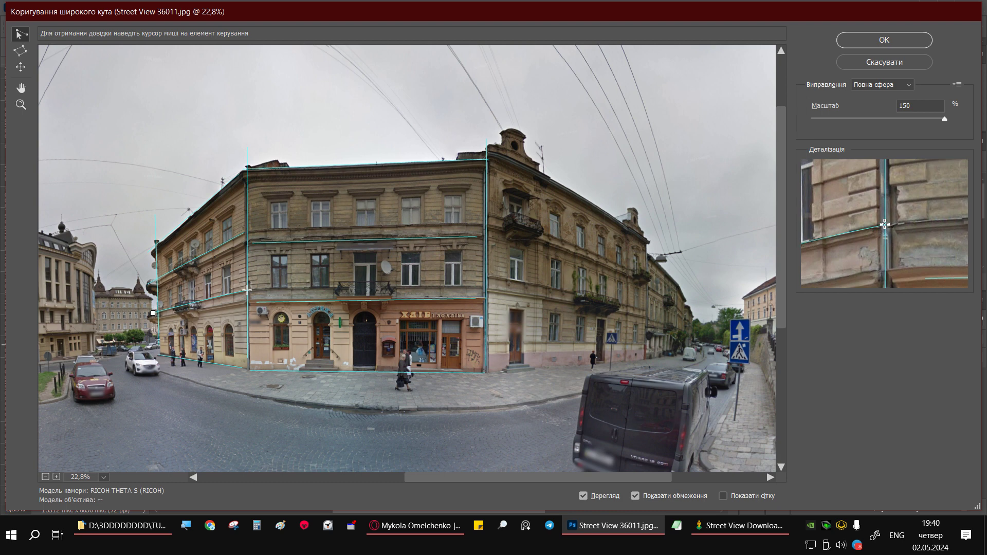
click(292, 291)
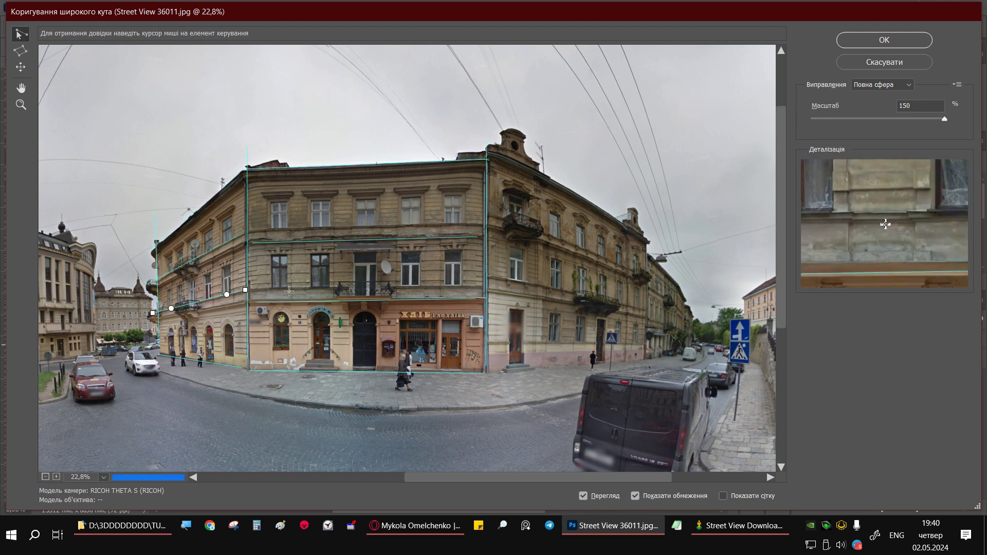
Step: Constrain the right wing's base, roofline and vertical far edge
click(492, 370)
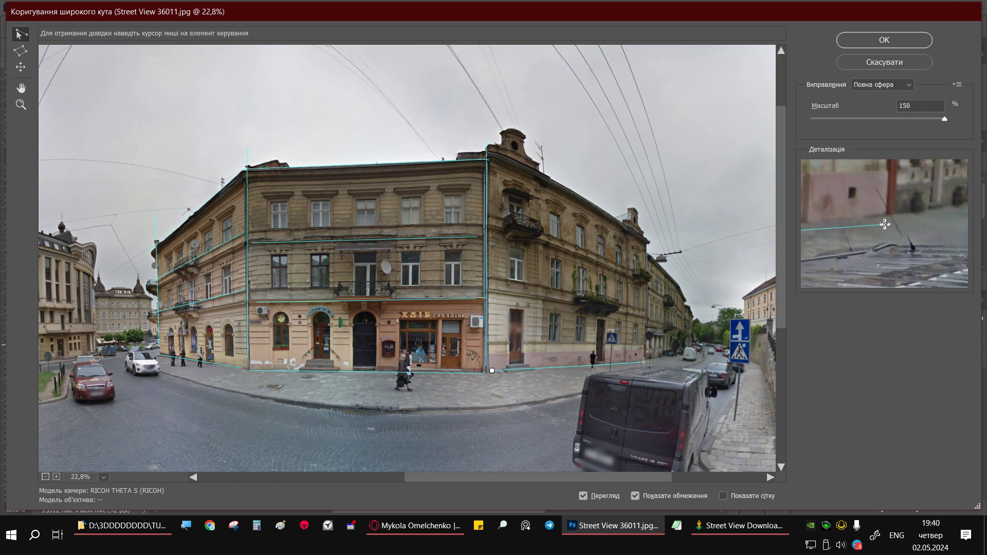
click(659, 367)
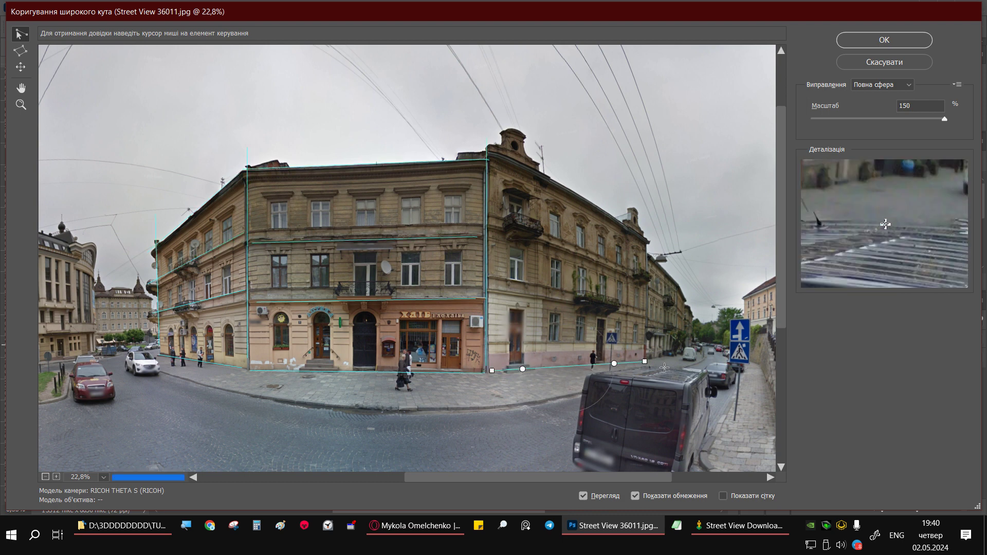
click(491, 150)
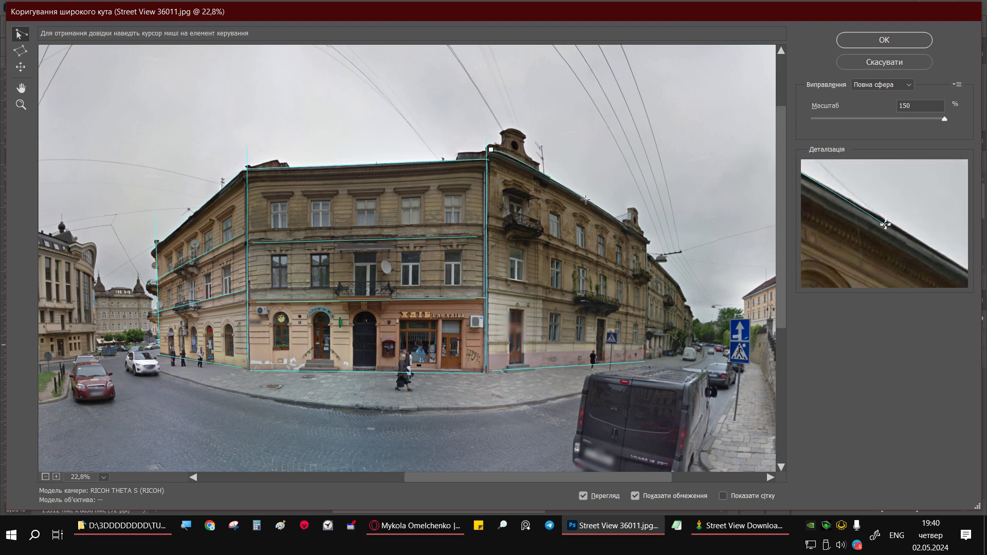
click(653, 245)
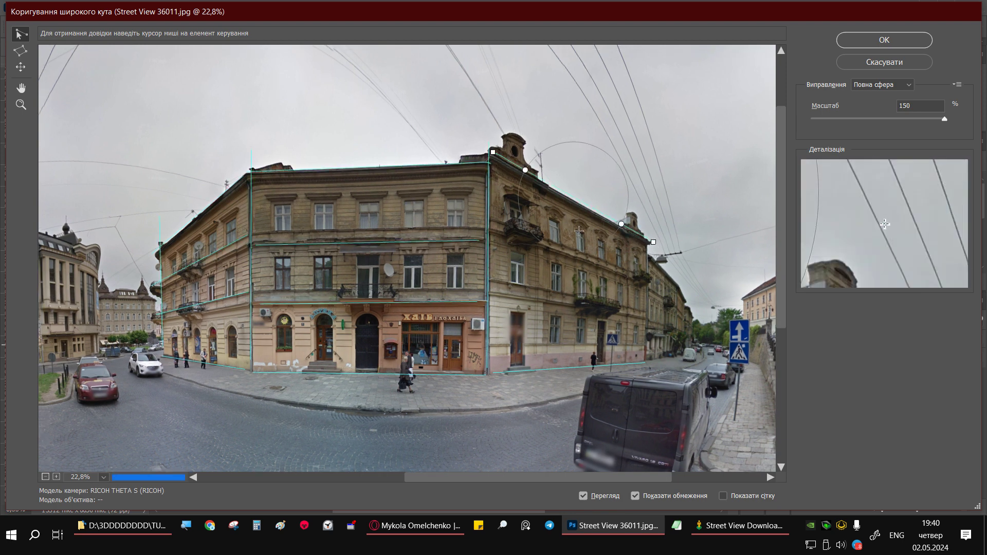
click(649, 245)
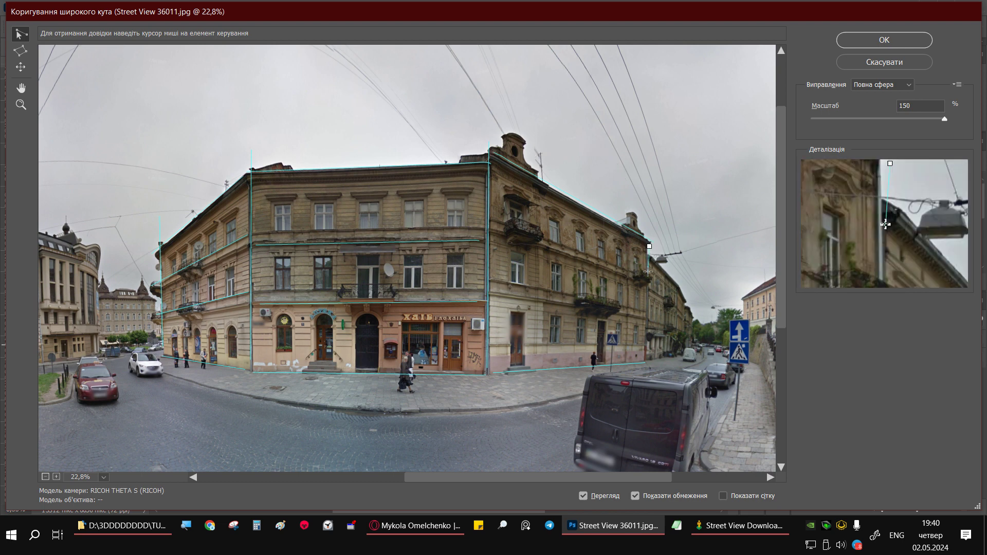
click(645, 357)
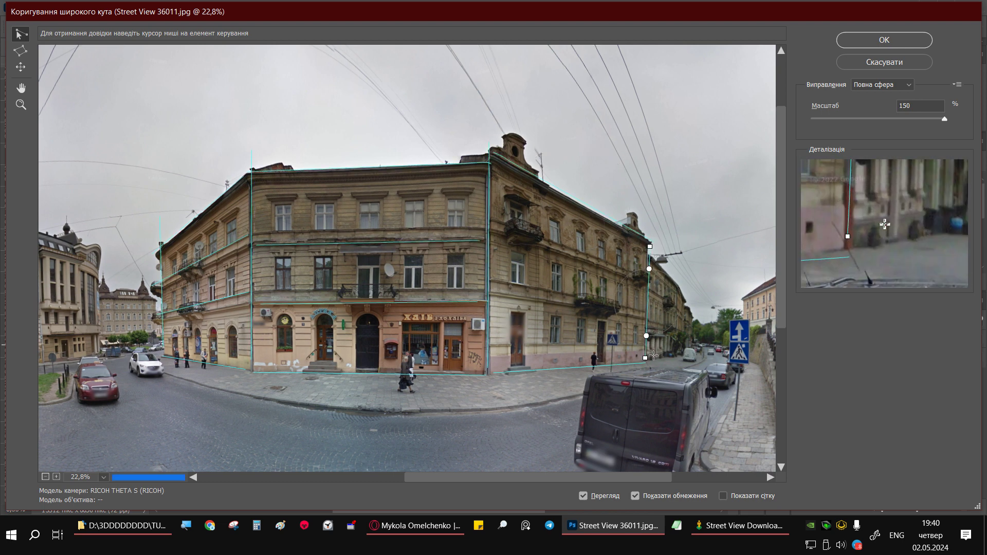
Step: Add constraints along the right wing's upper and lower ledges
click(497, 230)
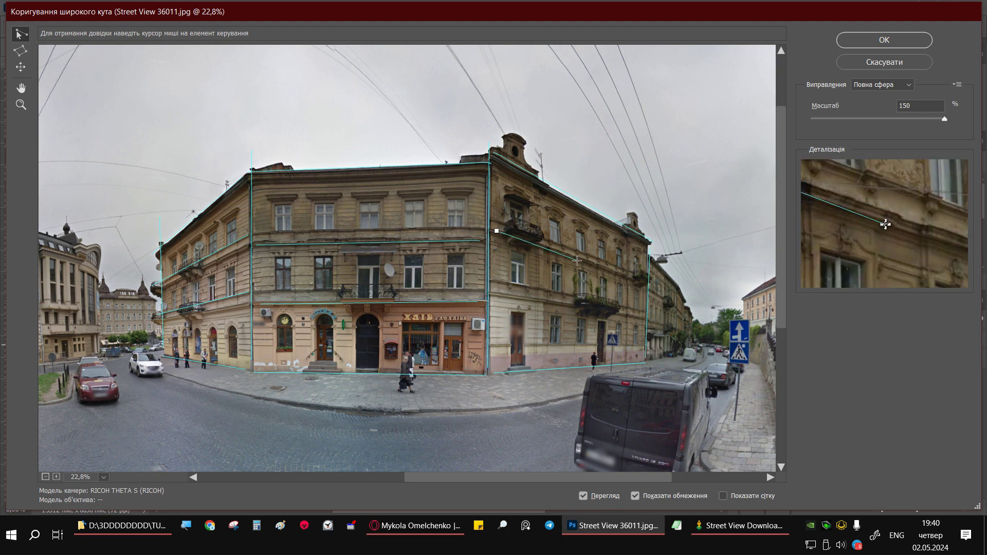
click(639, 283)
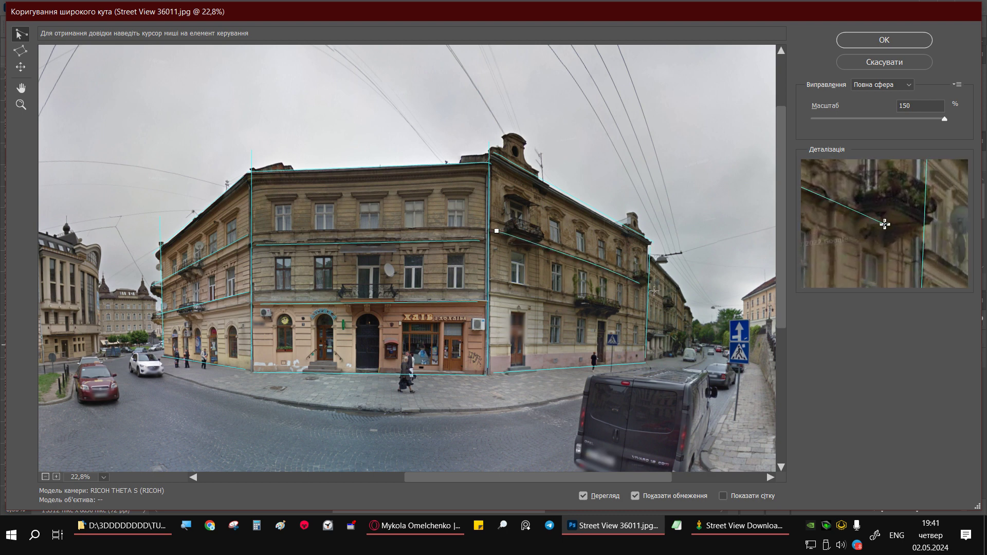
click(497, 293)
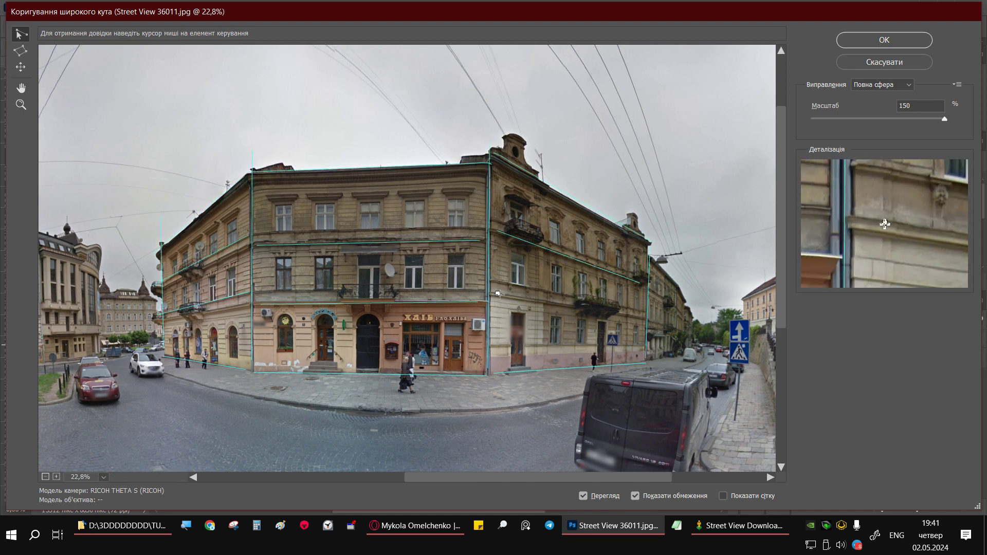
click(643, 317)
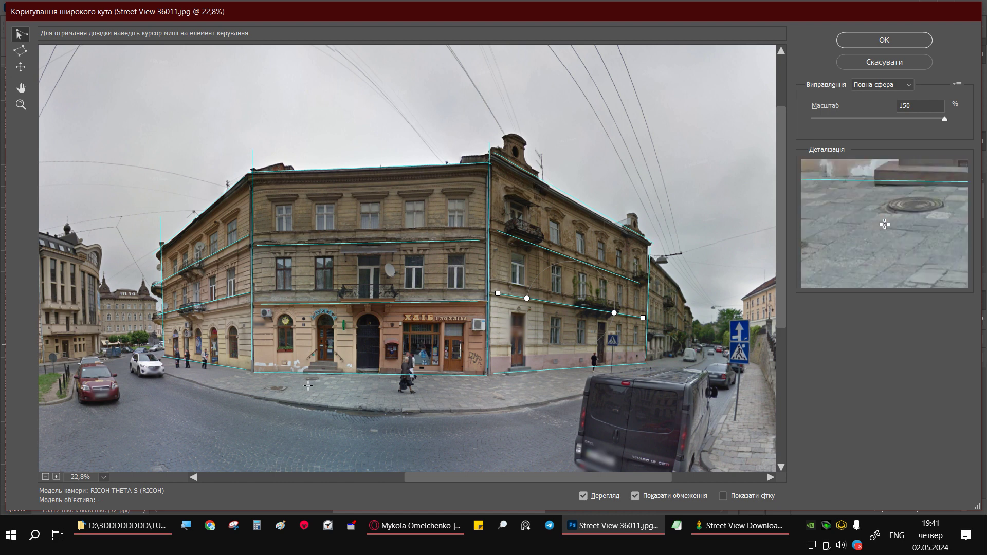
Step: Add constraints along the kerb, the street edge to the white car, and the right pavement
click(245, 394)
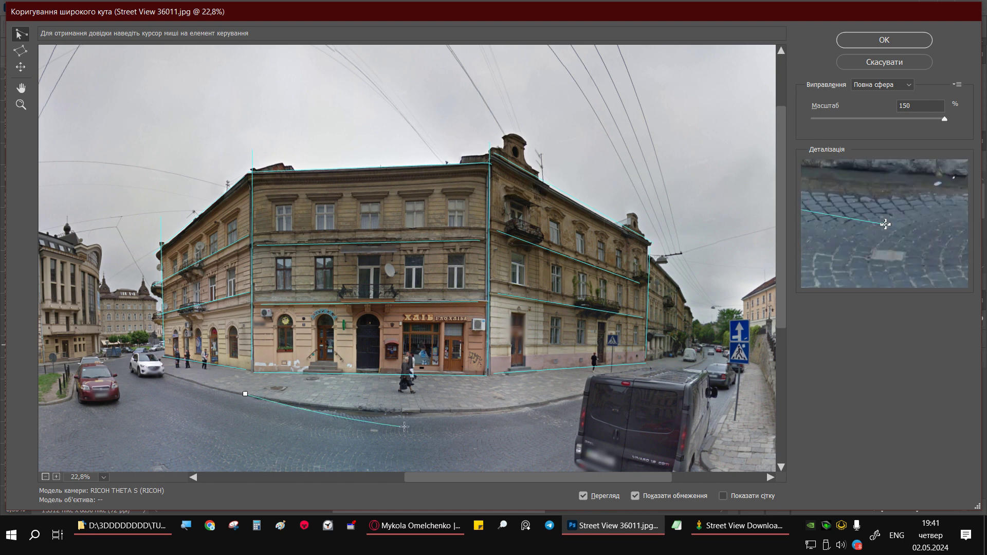
click(499, 411)
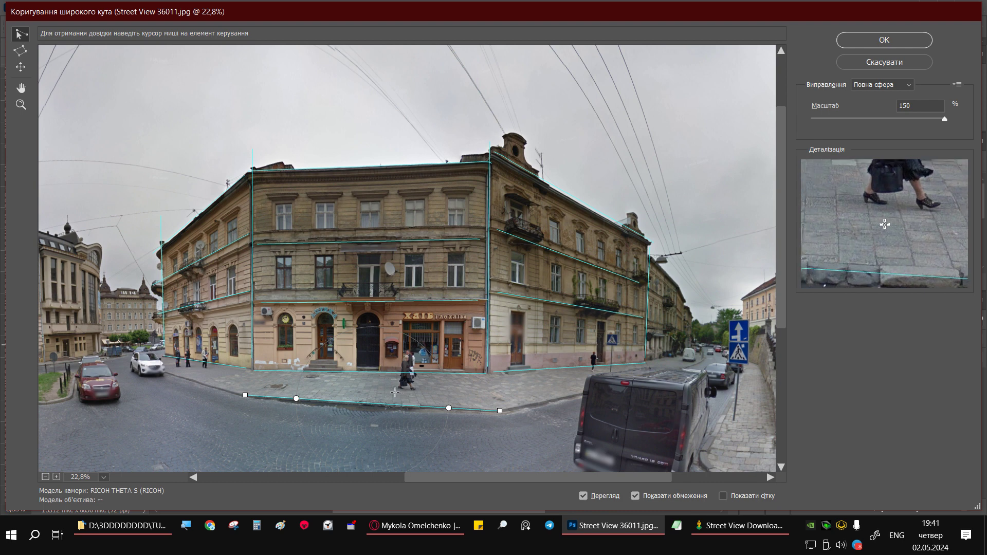
click(239, 395)
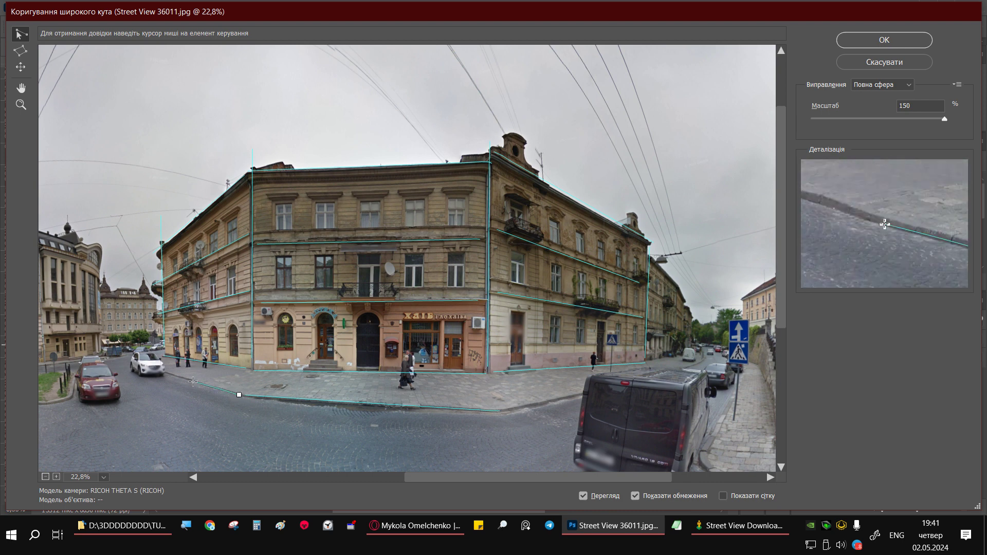
click(136, 361)
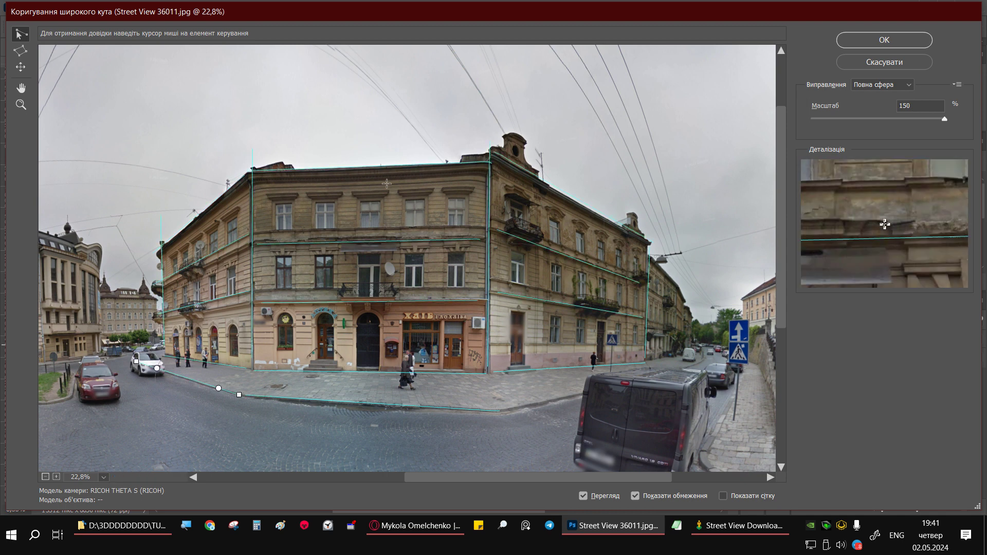
click(509, 410)
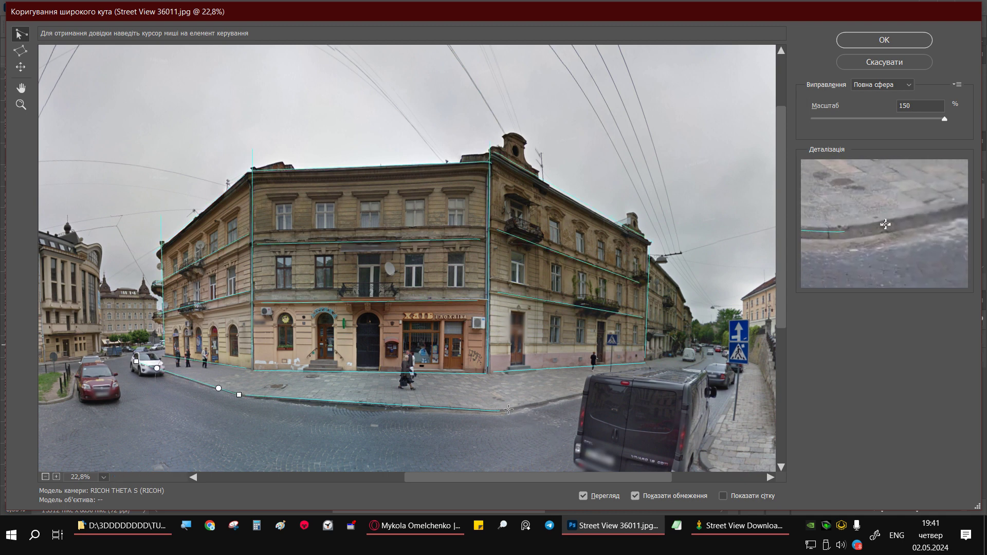
click(683, 373)
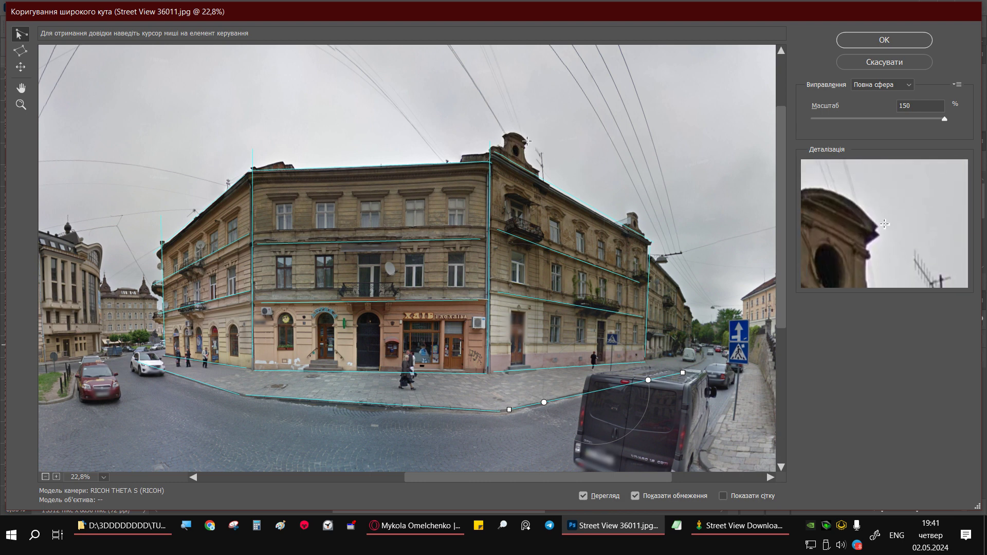
Step: Add constraints along the right wing's roof edge past the small turret
click(500, 123)
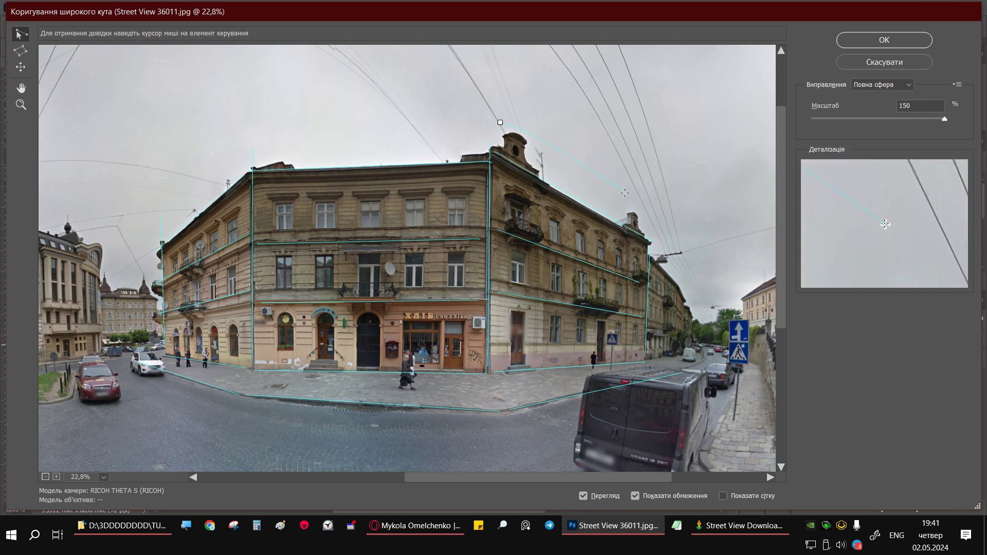
click(642, 211)
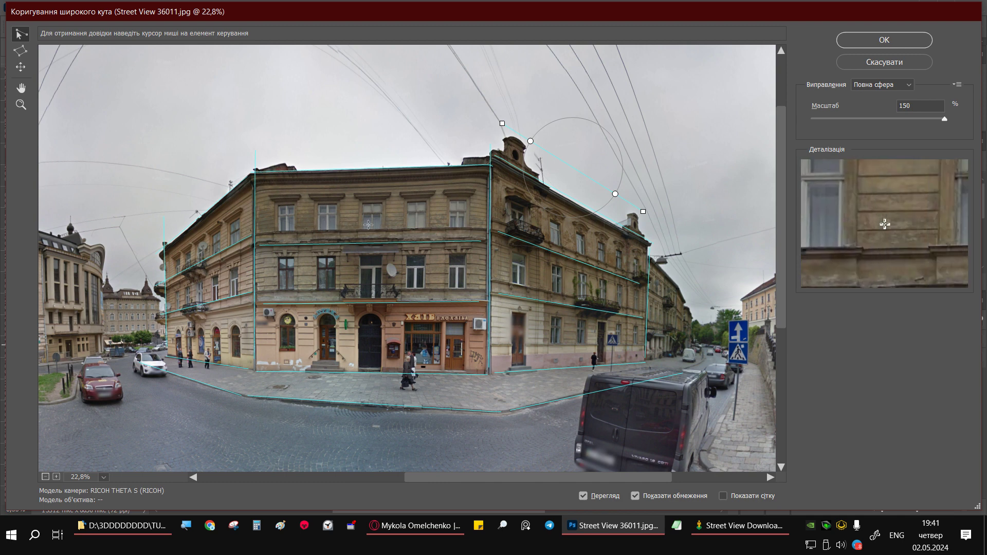
drag(494, 155, 653, 244)
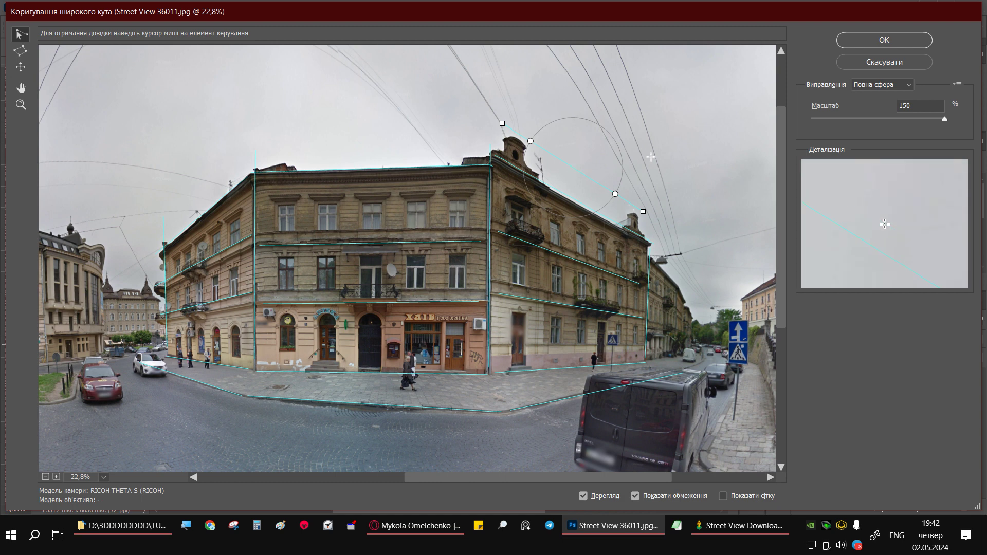
Step: Apply the wide-angle correction and crop to the corner building at 4413 × 2483 px
click(883, 40)
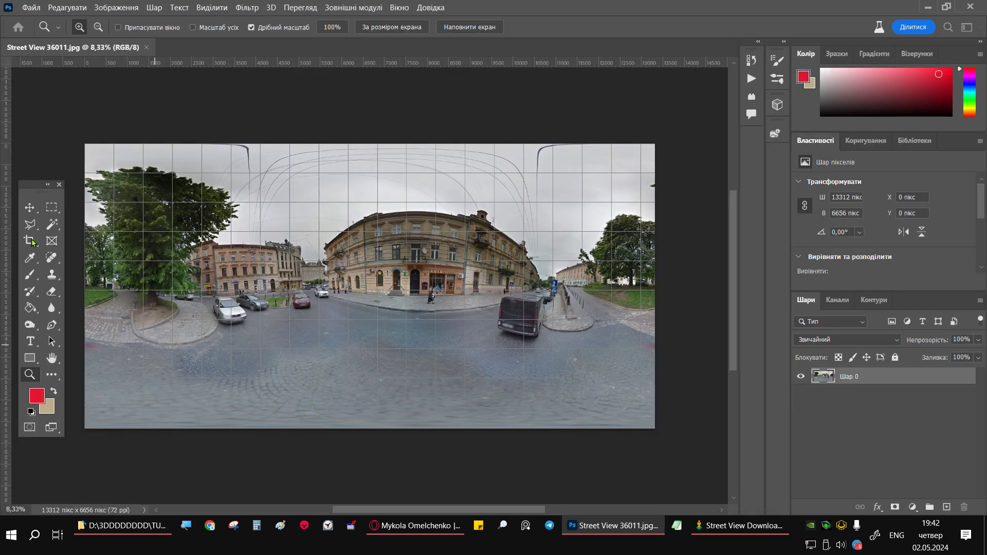
key(c)
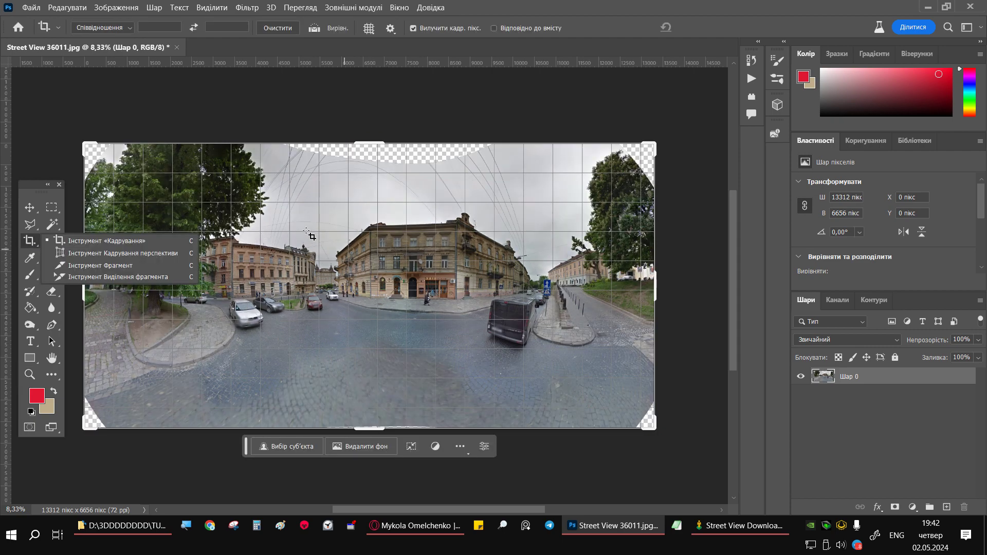
drag(85, 292, 206, 302)
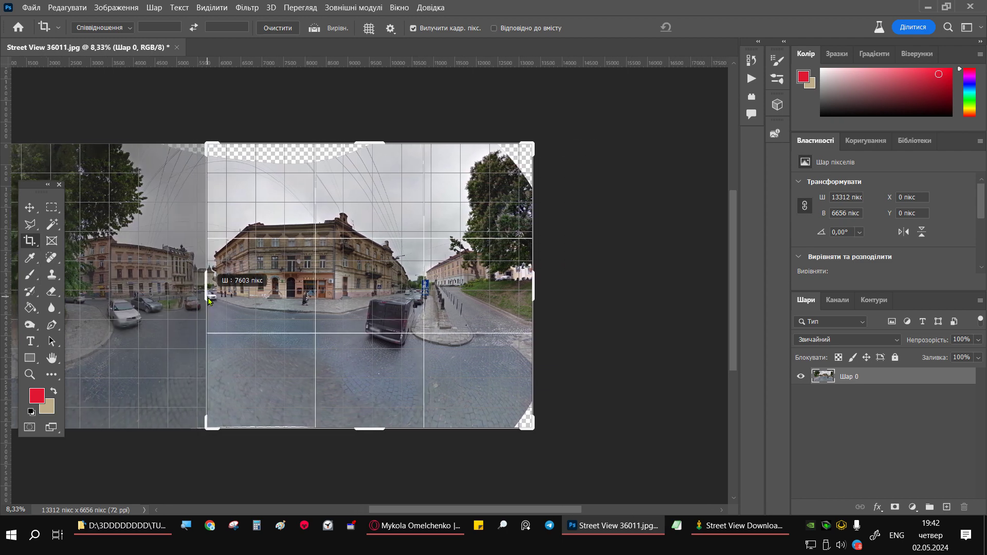
mouse_move(532, 282)
mouse_down()
mouse_move(477, 277)
mouse_move(469, 298)
mouse_move(465, 280)
mouse_up()
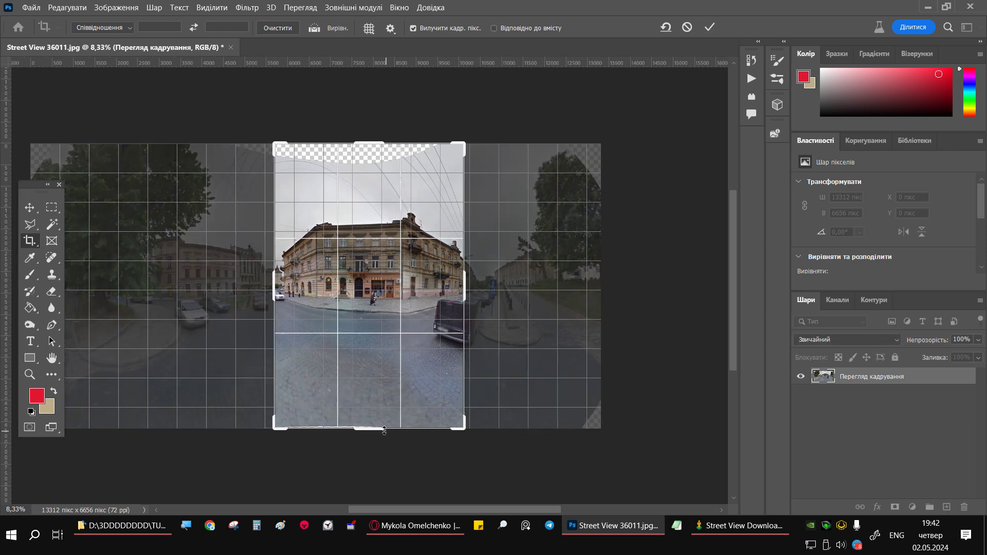
drag(383, 428, 393, 374)
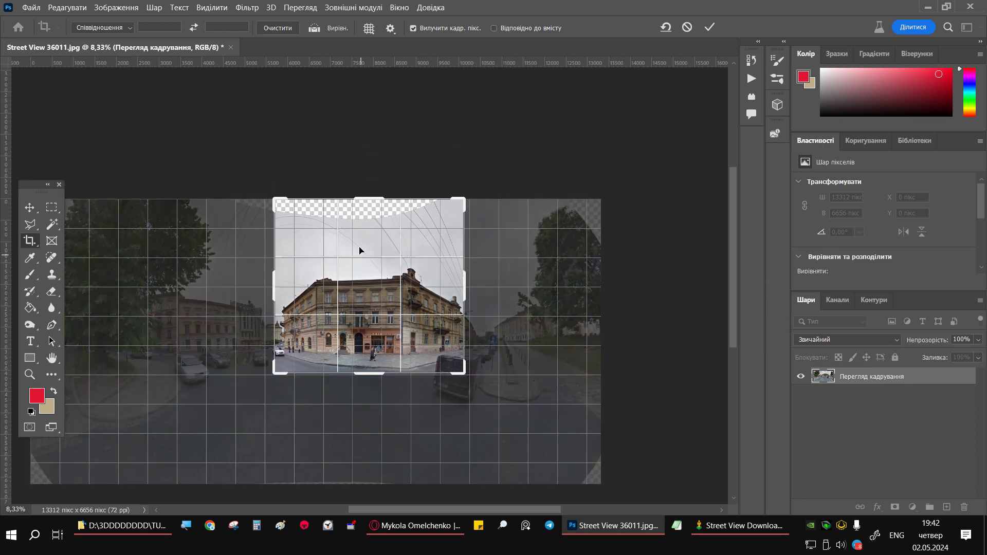
drag(370, 199, 370, 229)
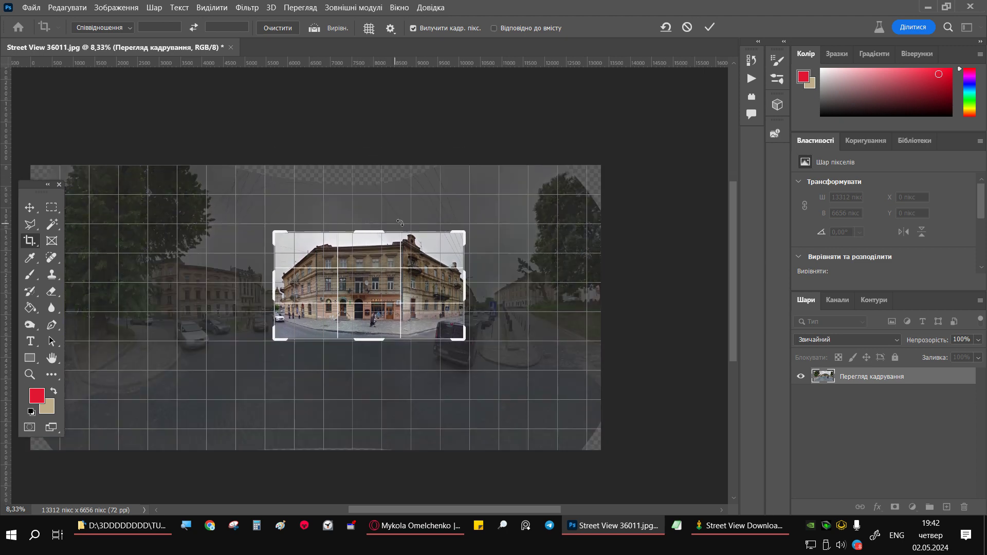
click(710, 28)
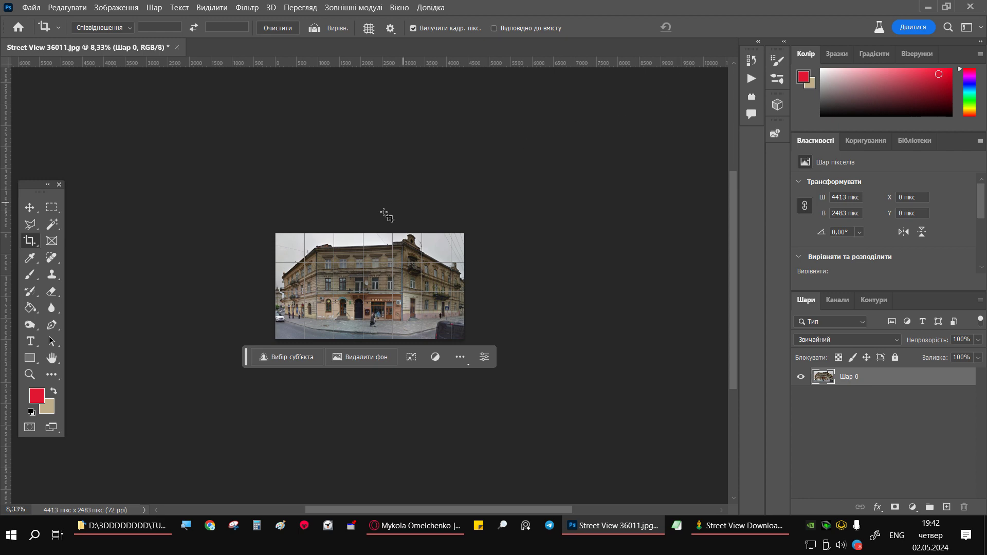
Step: Export the image as Street View 36011.png, then quit Photoshop without saving the JPG
click(32, 8)
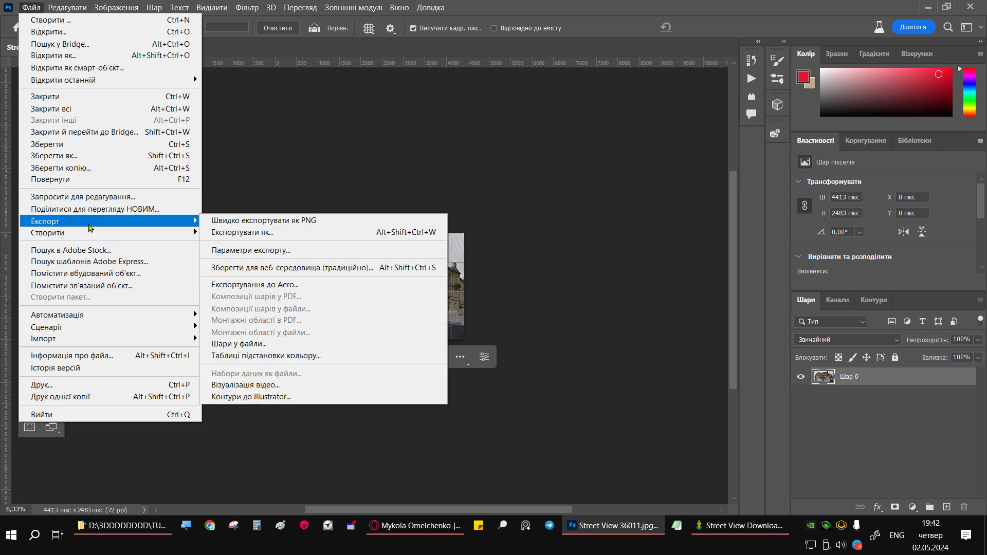
mouse_move(108, 221)
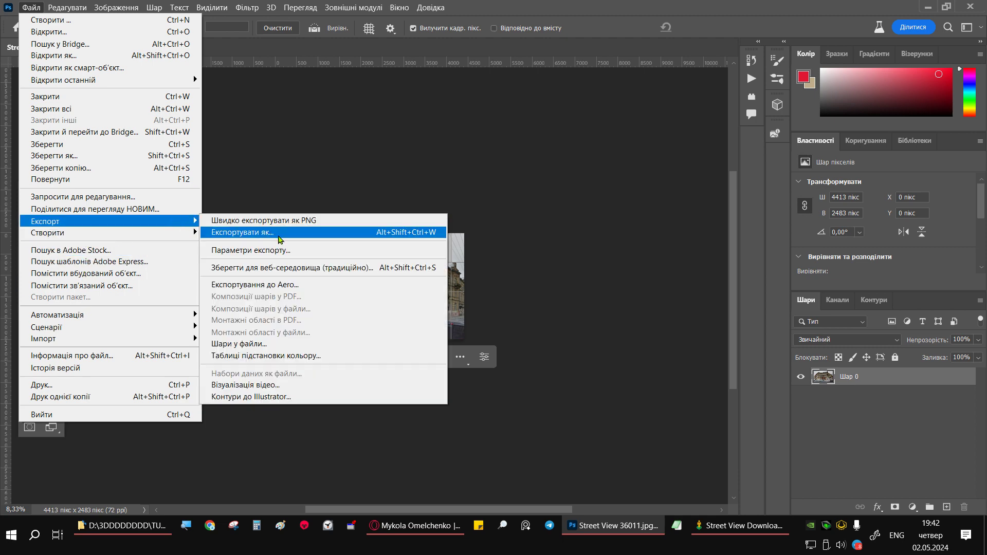
click(303, 225)
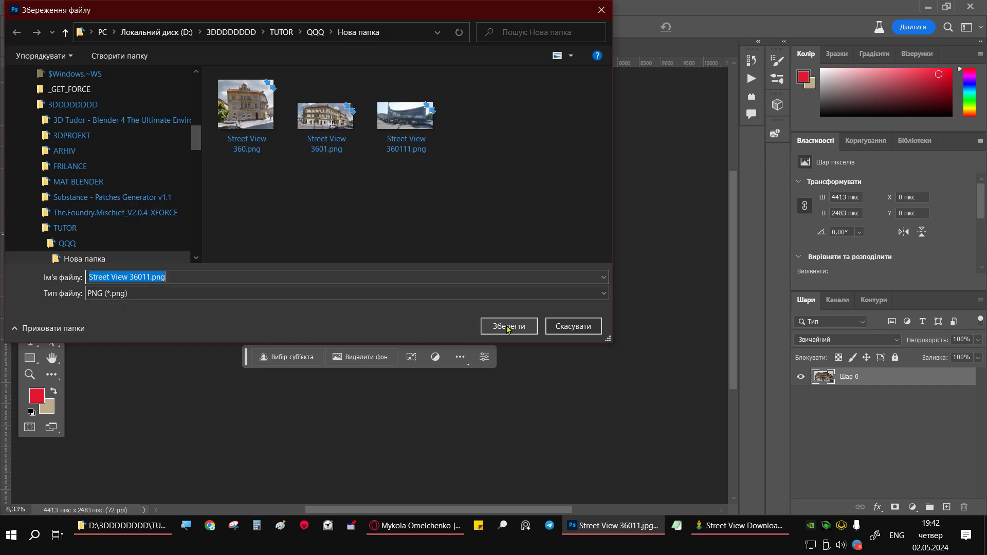
click(507, 327)
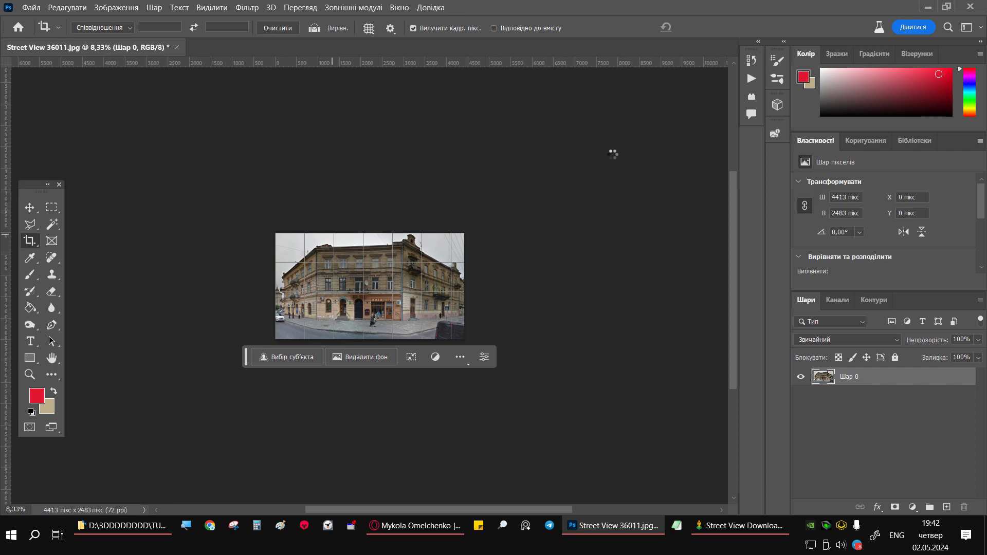
click(970, 7)
click(597, 205)
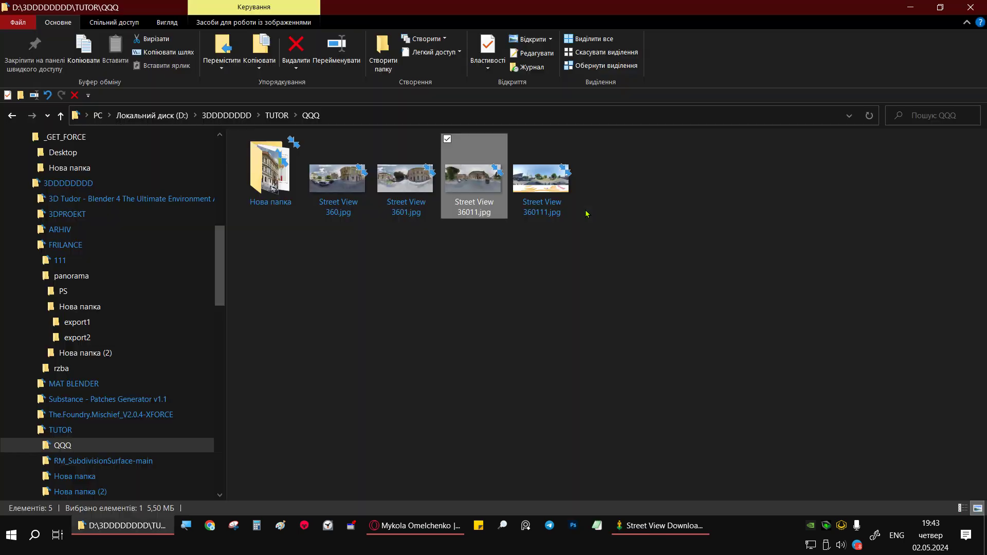
Step: Open the Нова папка folder and view Street View 360.png in Photo Viewer
double_click(258, 182)
double_click(260, 184)
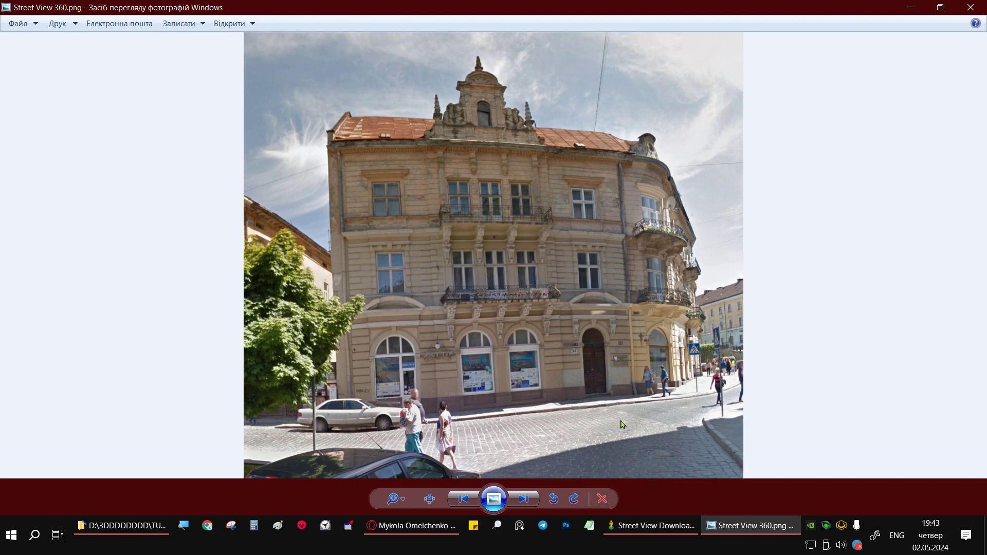
Step: Page through the exported PNGs up to Street View 360111.png, then back to Street View 3601.png
click(528, 501)
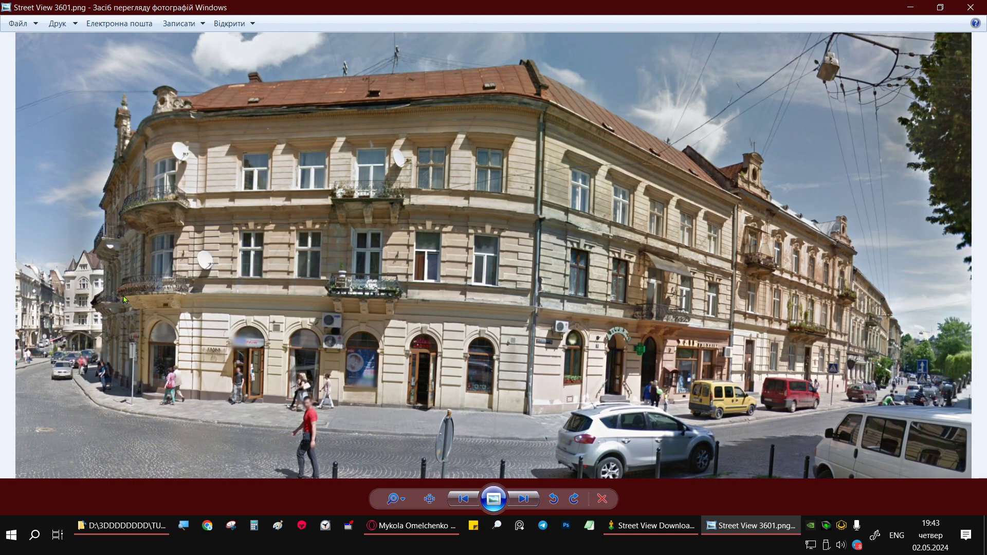
click(524, 503)
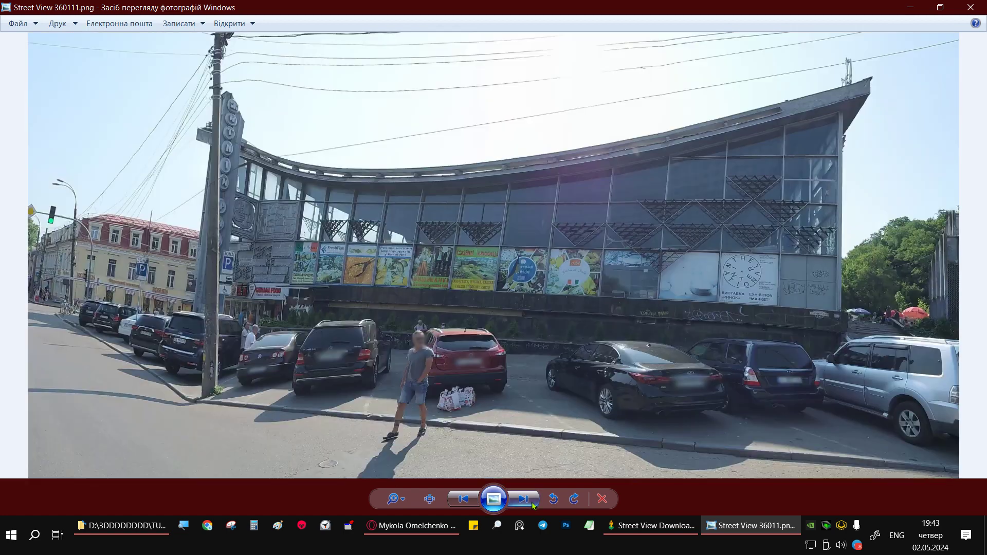
click(524, 499)
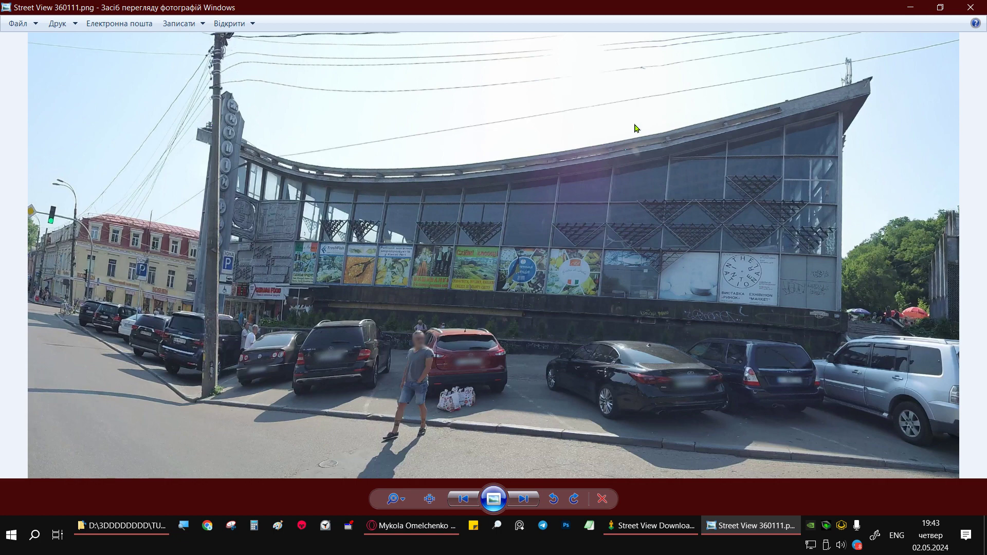
click(462, 499)
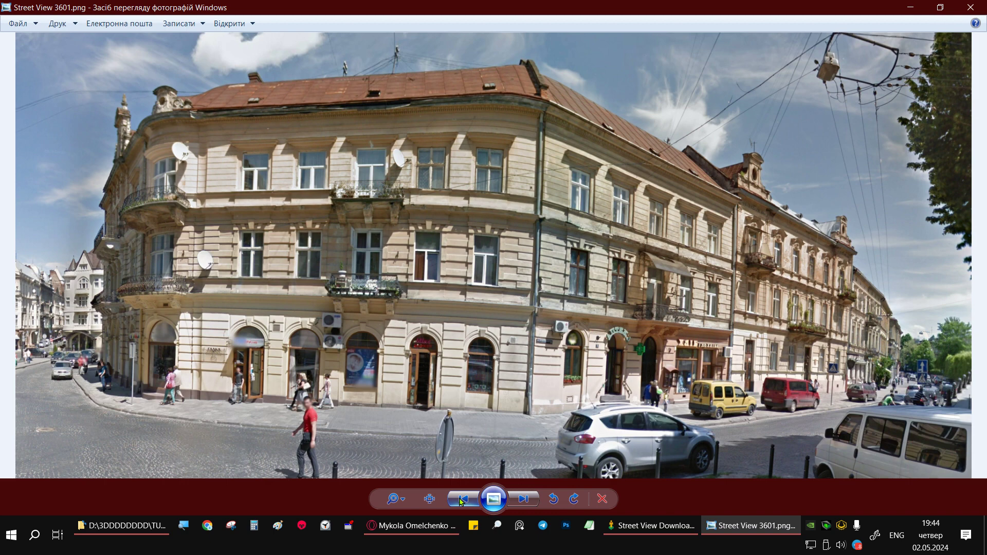